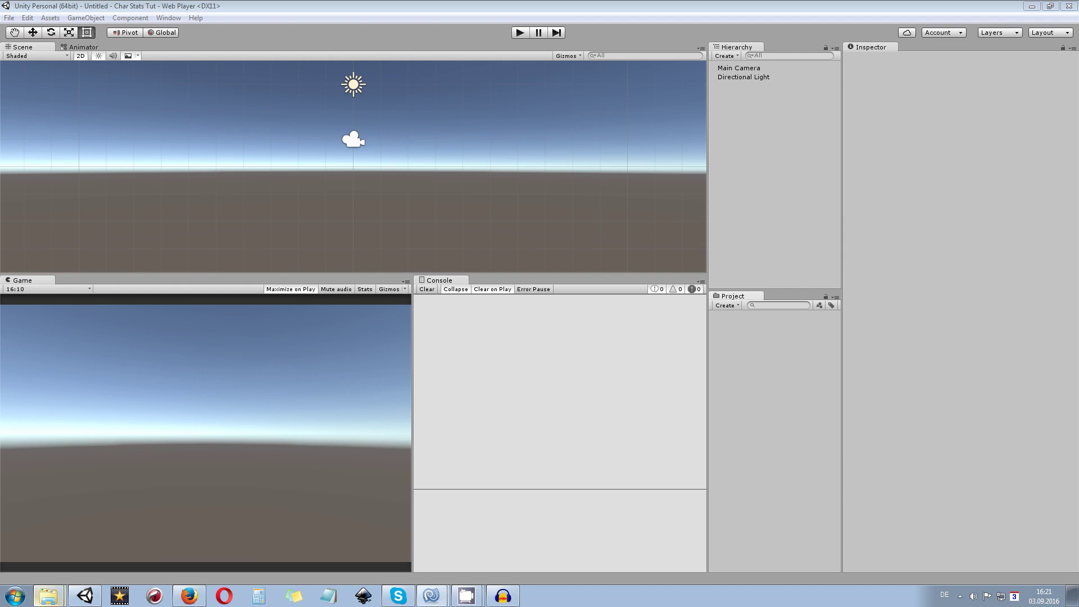
Create a new project folder named Scripts.
{"action": "right_click", "coordinate": [763, 343]}
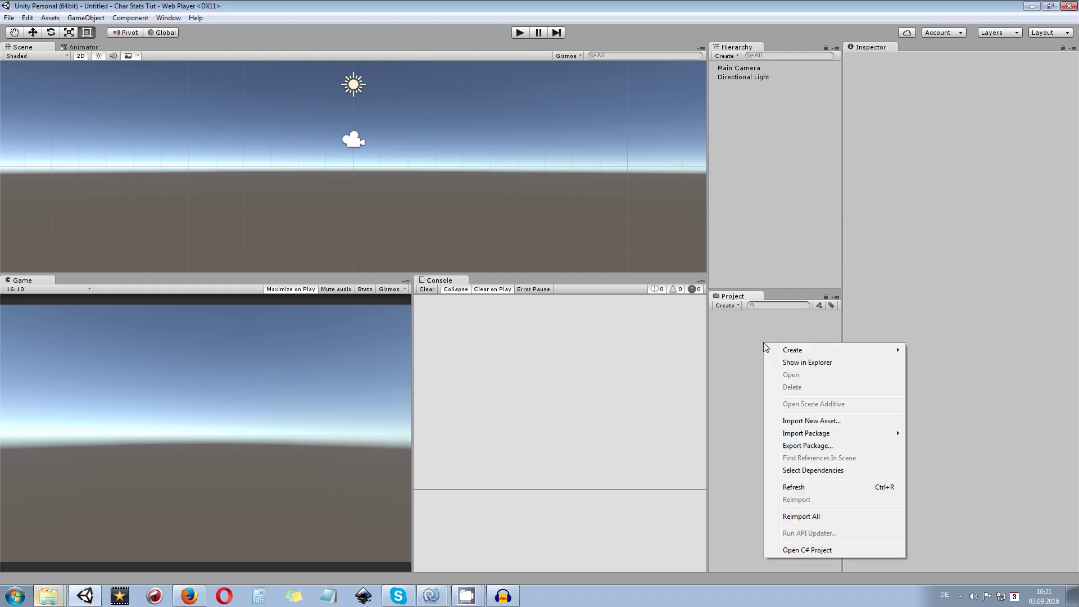
{"action": "mouse_move", "coordinate": [792, 350]}
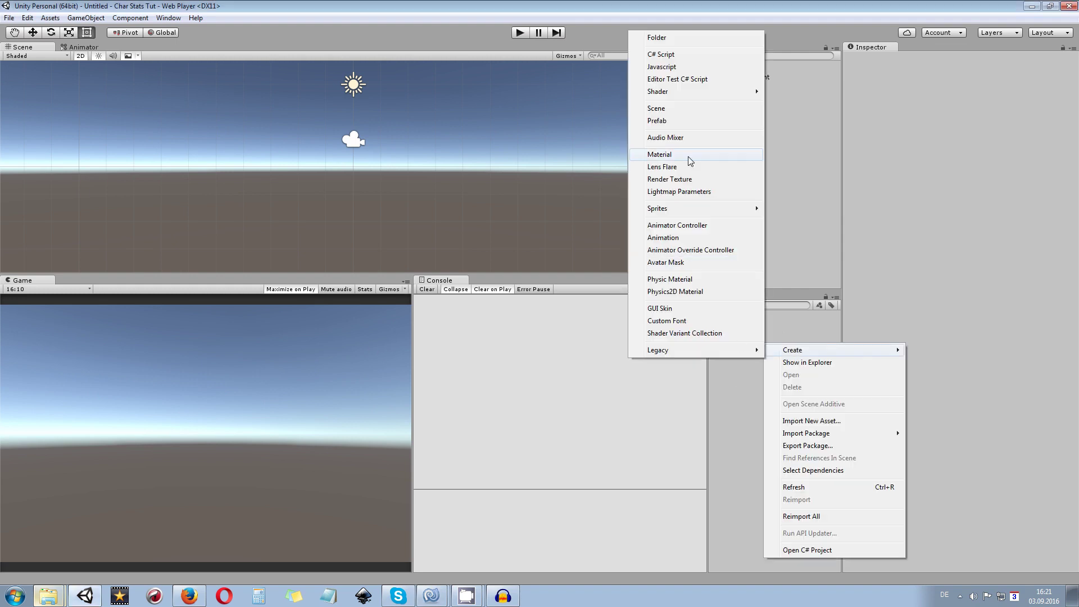
{"action": "left_click", "coordinate": [666, 38]}
{"action": "type", "text": "Scripts"}
{"action": "key", "text": "Return"}
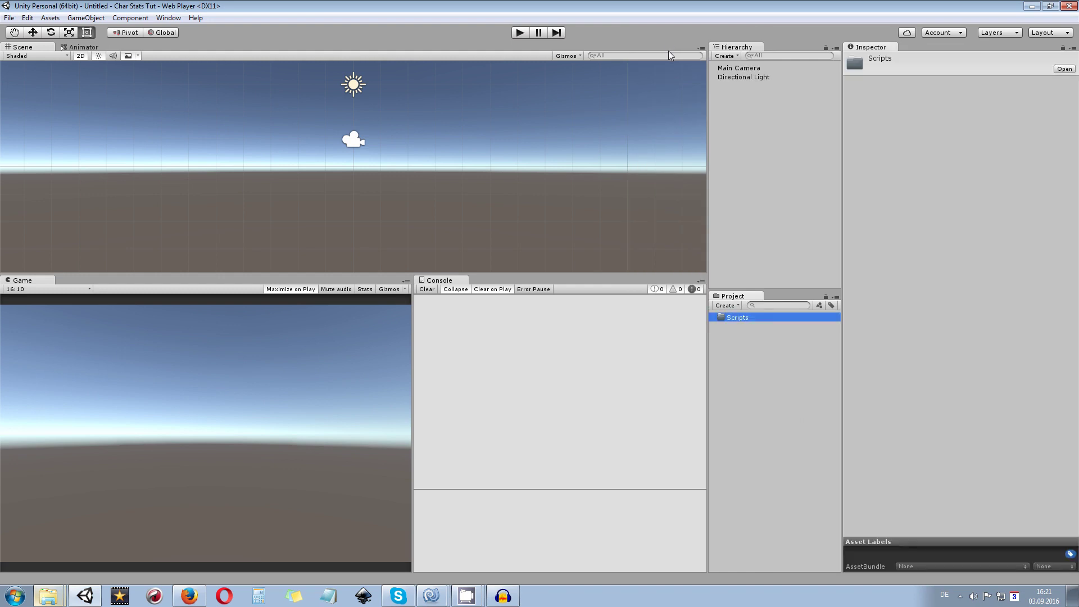
Create a second folder named Textures, then bring up the Character stats folder window.
{"action": "right_click", "coordinate": [764, 349]}
{"action": "mouse_move", "coordinate": [748, 355]}
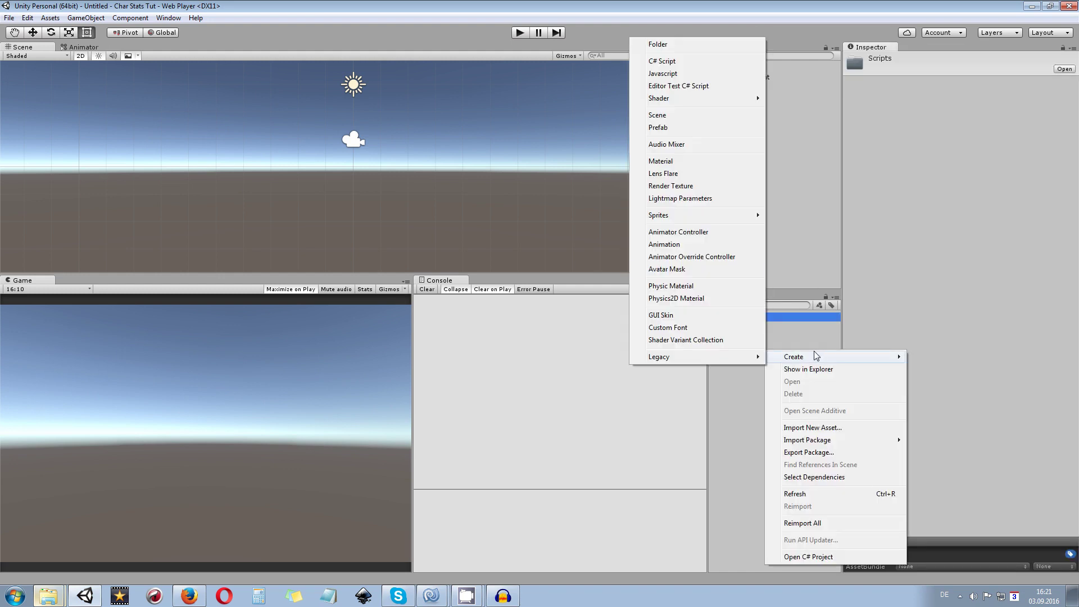
{"action": "left_click", "coordinate": [652, 43]}
{"action": "type", "text": "Textures"}
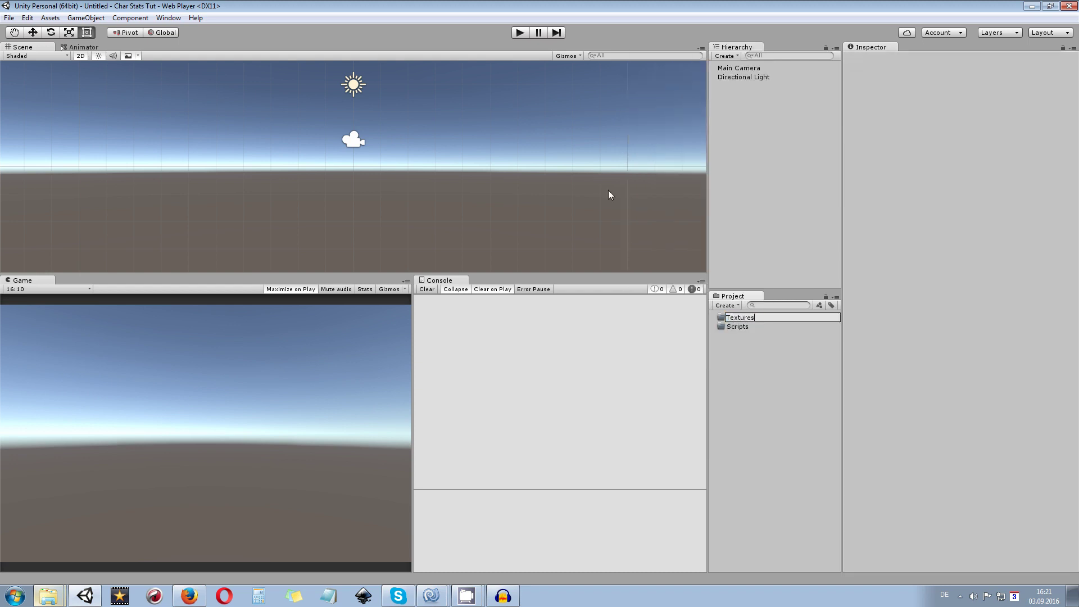
{"action": "key", "text": "Return"}
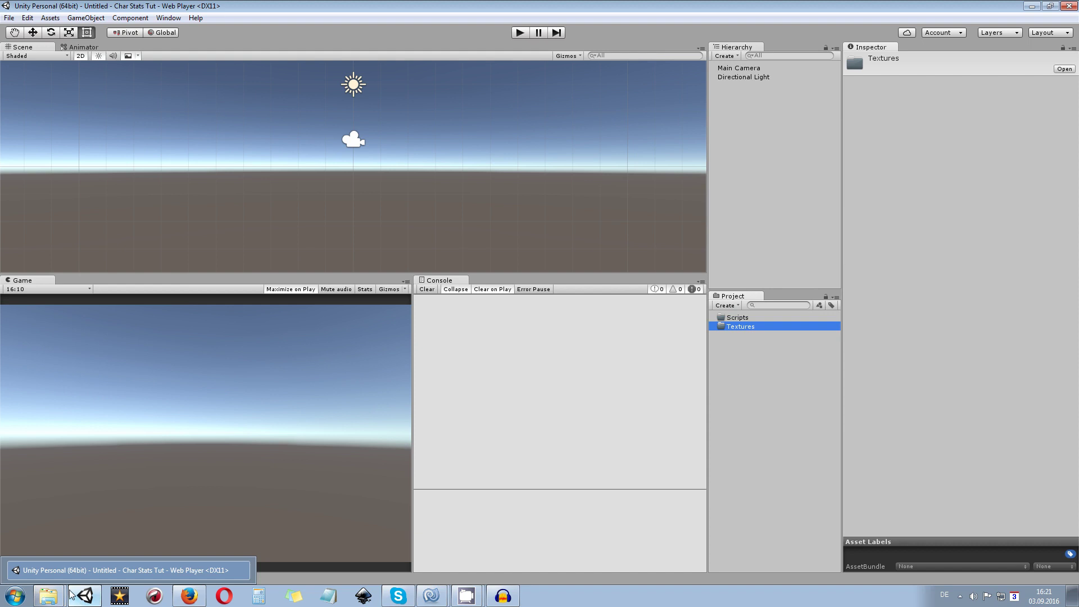
{"action": "left_click", "coordinate": [48, 596]}
{"action": "left_click", "coordinate": [46, 552]}
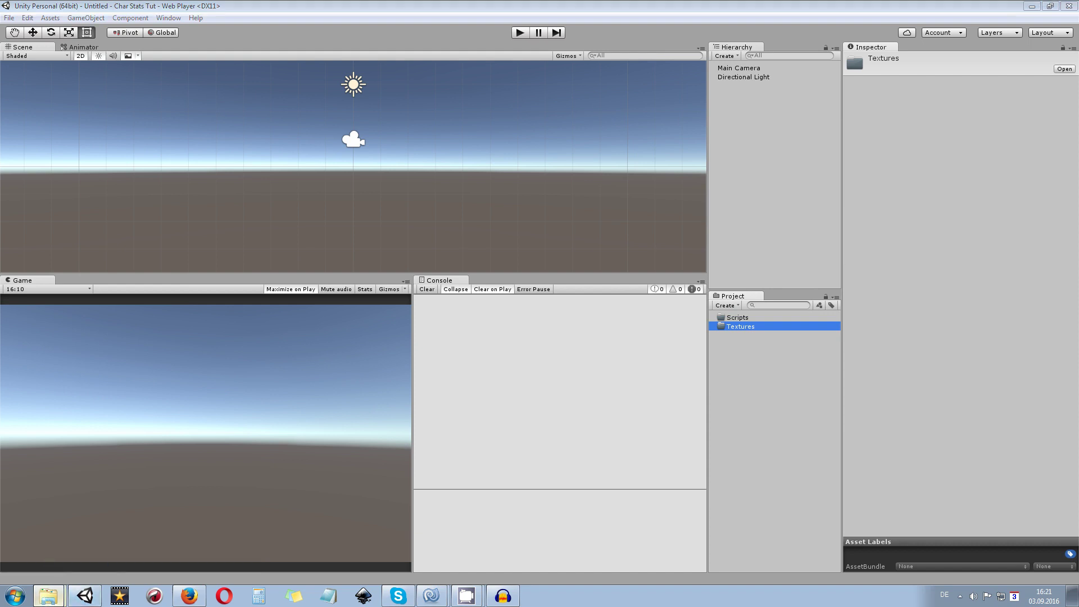
Import inventory.png into the Textures folder and select it.
{"action": "left_click_drag", "start_coordinate": [633, 395], "coordinate": [767, 326]}
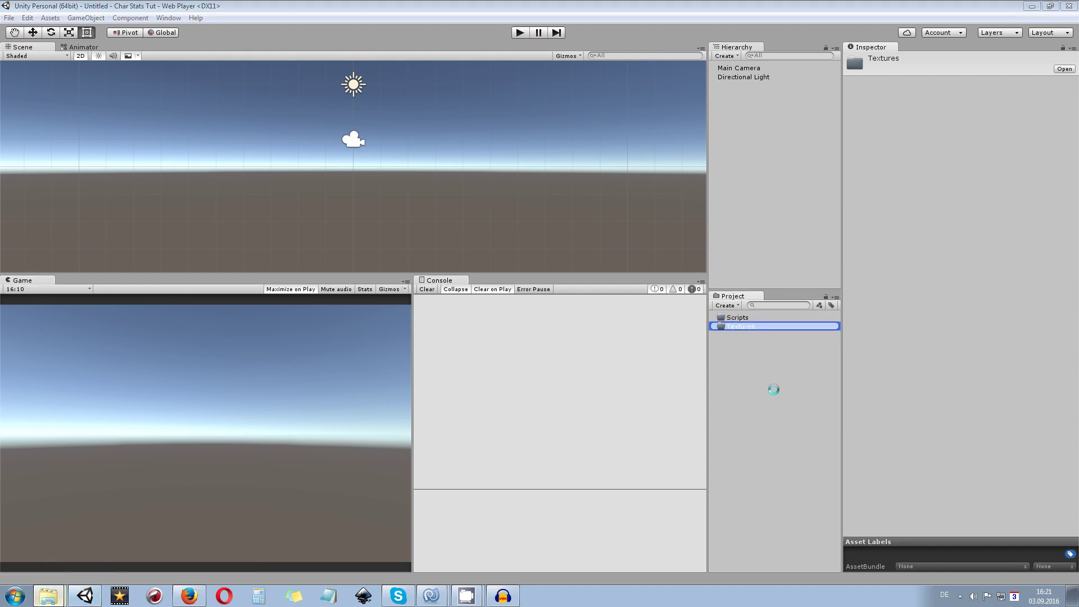
{"action": "left_click", "coordinate": [717, 325]}
{"action": "left_click", "coordinate": [741, 336]}
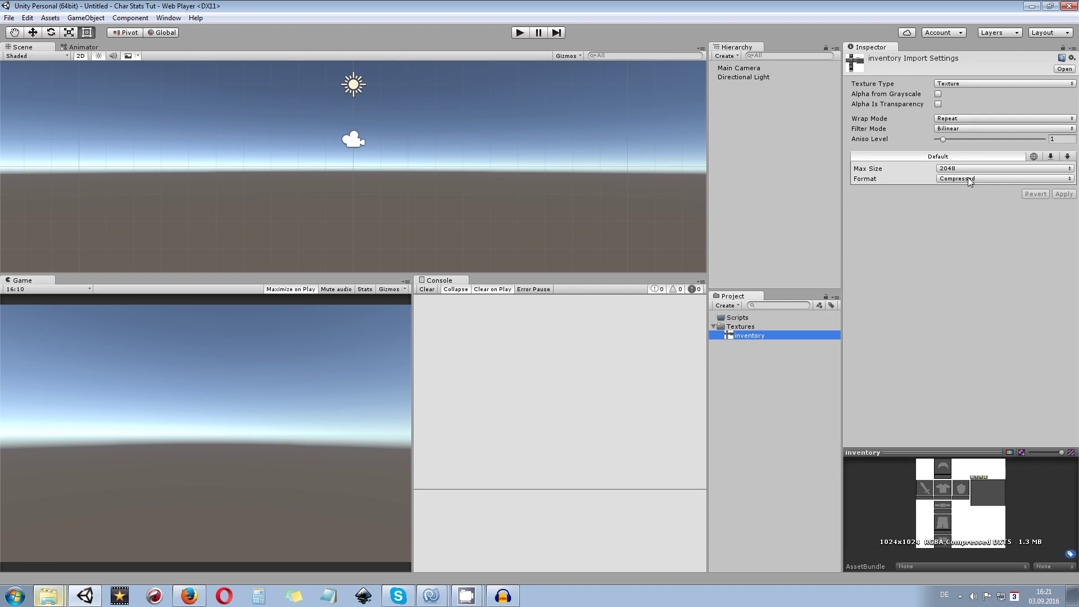
Make the inventory texture a Sprite (2D and UI) in Multiple mode, applying the import settings.
{"action": "left_click", "coordinate": [967, 84]}
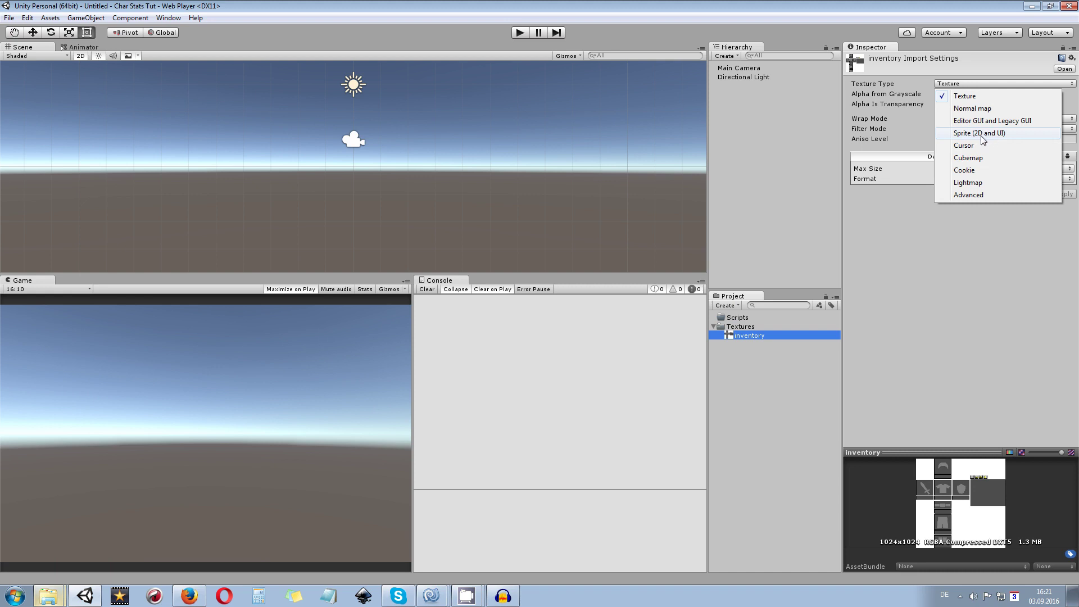
{"action": "left_click", "coordinate": [970, 135]}
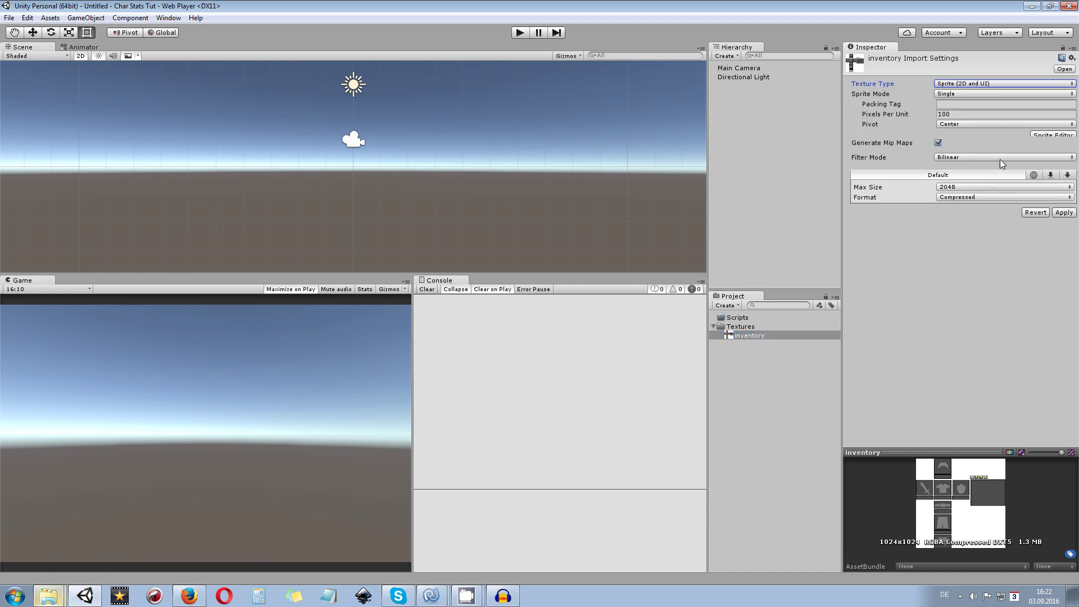
{"action": "left_click", "coordinate": [953, 93]}
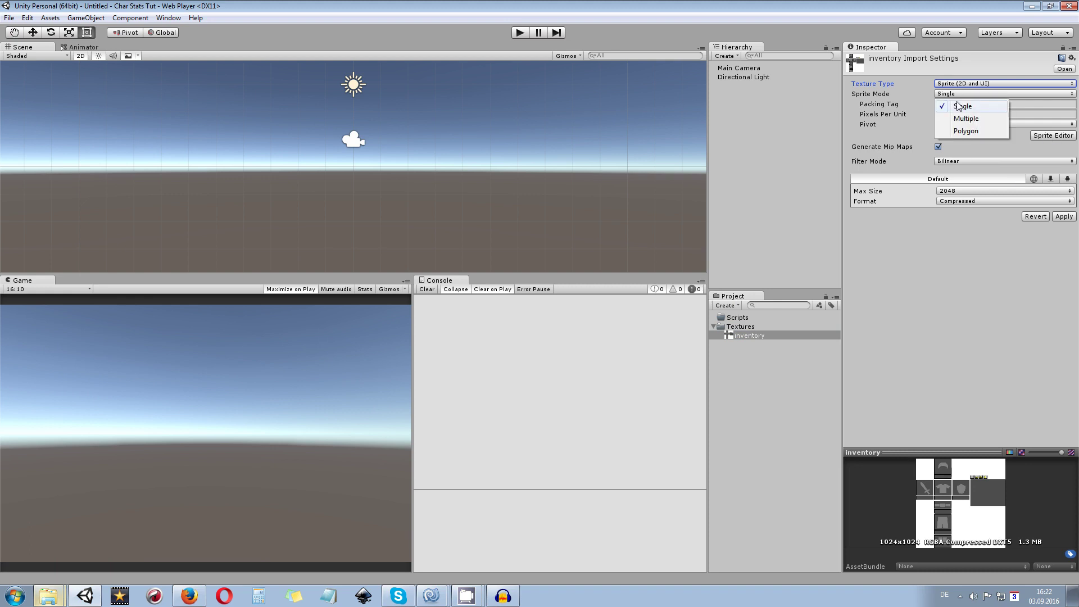
{"action": "left_click", "coordinate": [966, 120]}
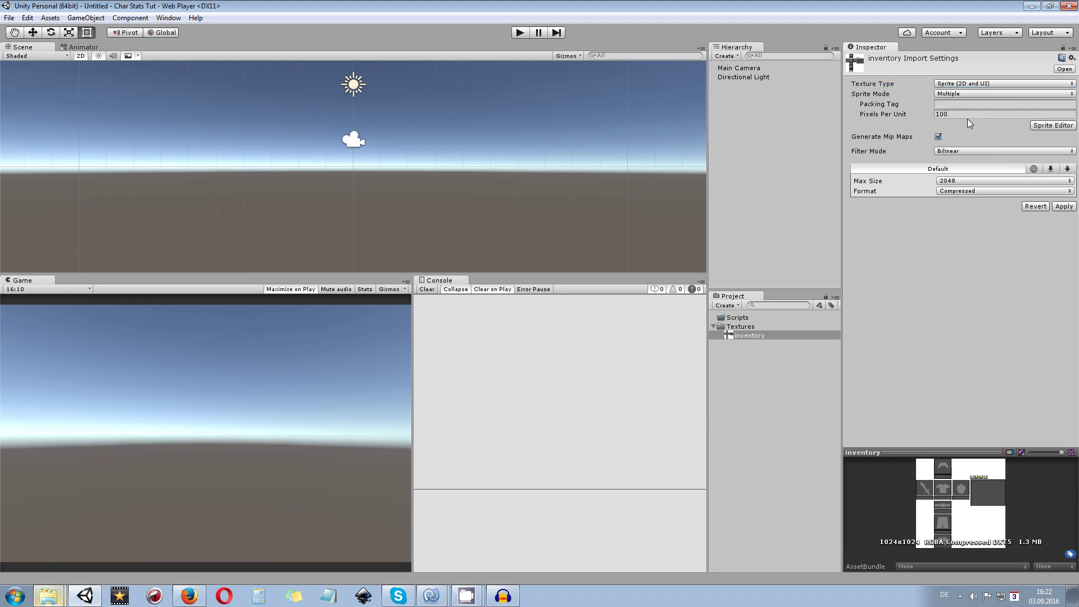
{"action": "left_click", "coordinate": [1046, 126]}
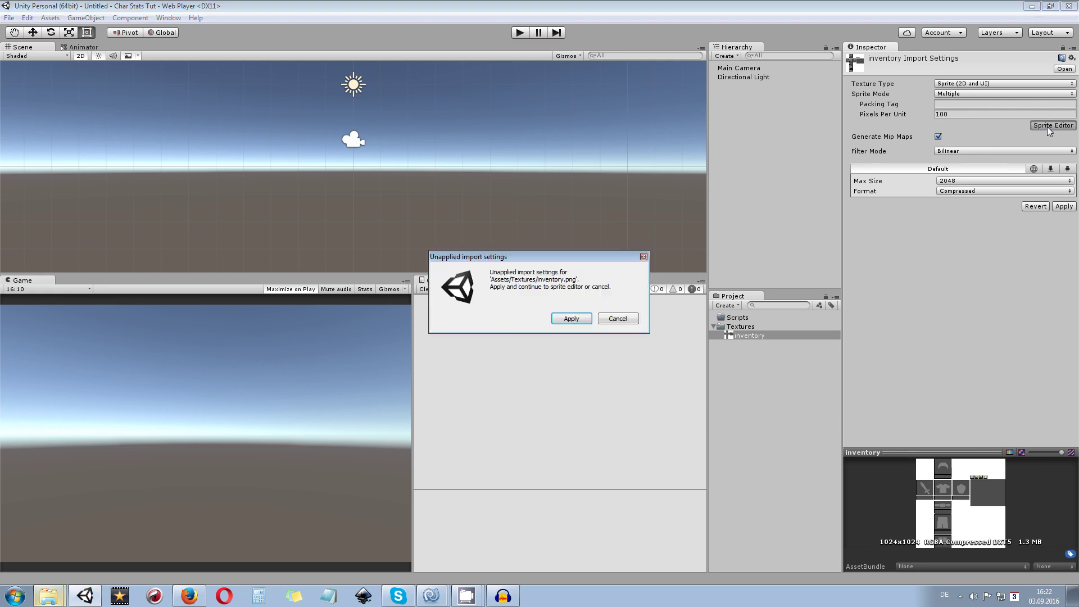
{"action": "left_click", "coordinate": [571, 319]}
Mark the large dark panel as a sprite and fine-tune its edges to fit.
{"action": "scroll", "coordinate": [633, 264], "scroll_direction": "up", "scroll_amount": 6}
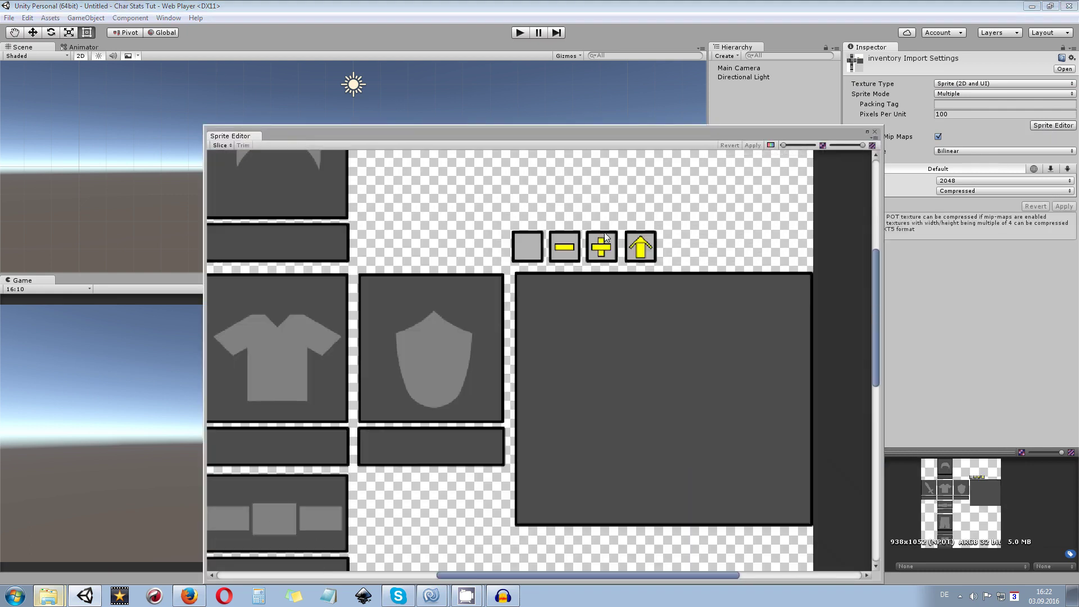
{"action": "scroll", "coordinate": [692, 303], "scroll_direction": "down", "scroll_amount": 3}
{"action": "scroll", "coordinate": [607, 317], "scroll_direction": "up", "scroll_amount": 4}
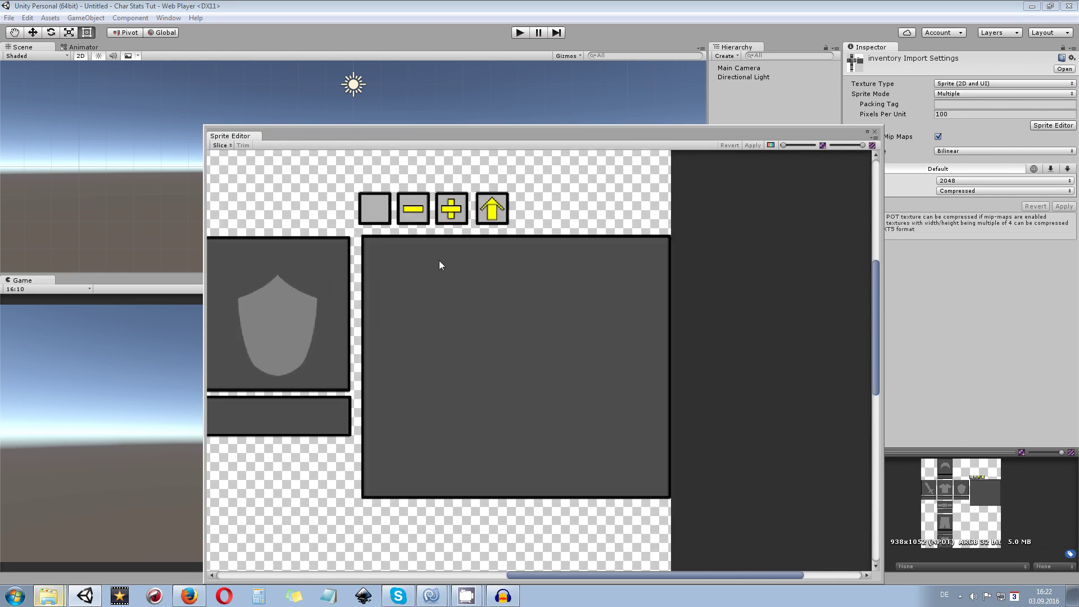
{"action": "scroll", "coordinate": [365, 256], "scroll_direction": "up", "scroll_amount": 1}
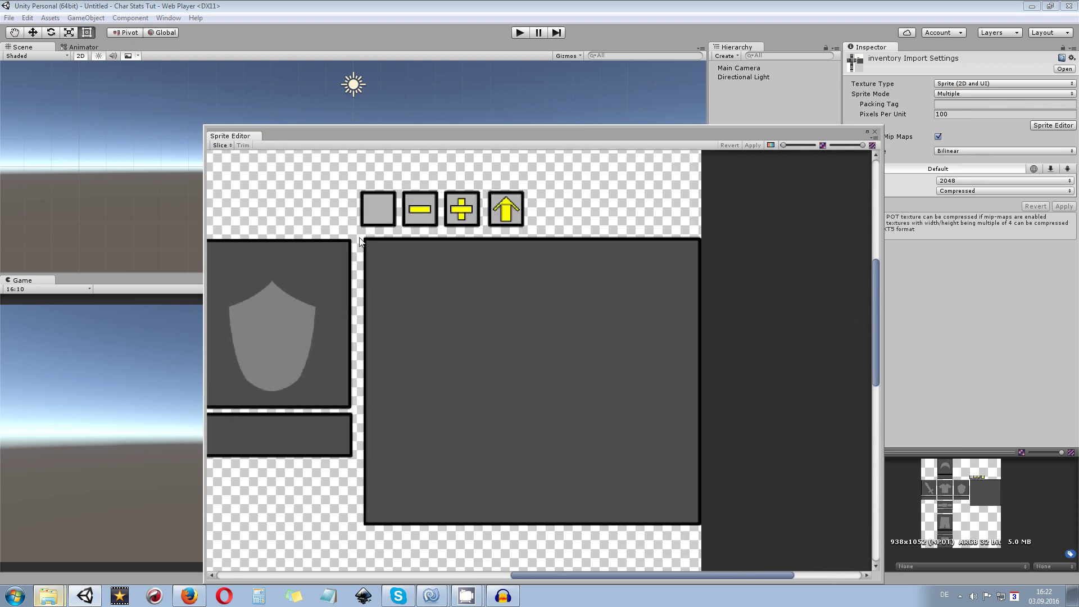
{"action": "left_click_drag", "start_coordinate": [359, 236], "coordinate": [699, 530]}
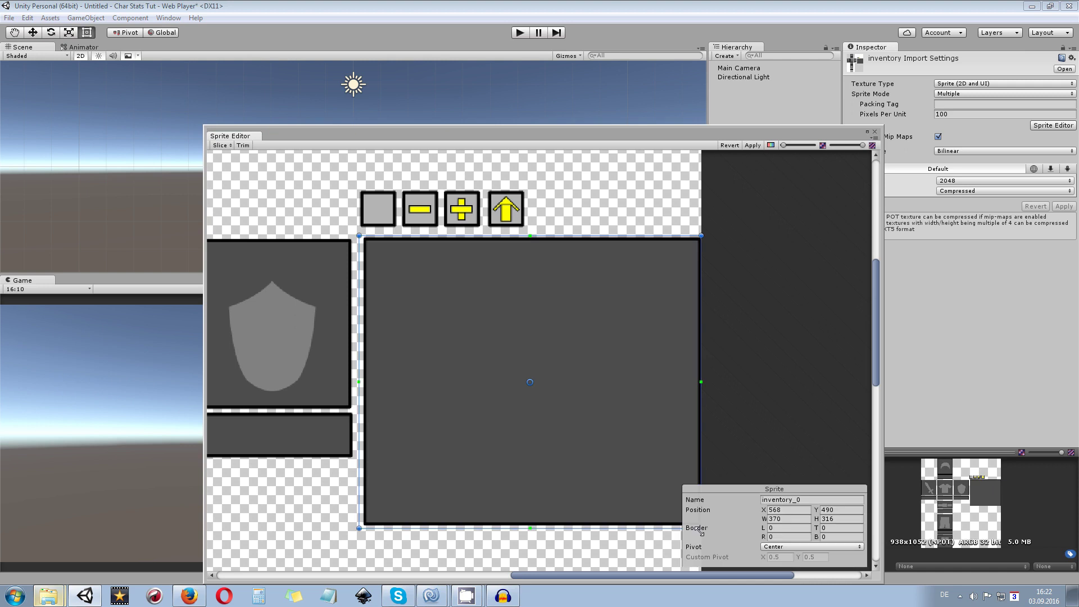
{"action": "scroll", "coordinate": [370, 477], "scroll_direction": "up", "scroll_amount": 4}
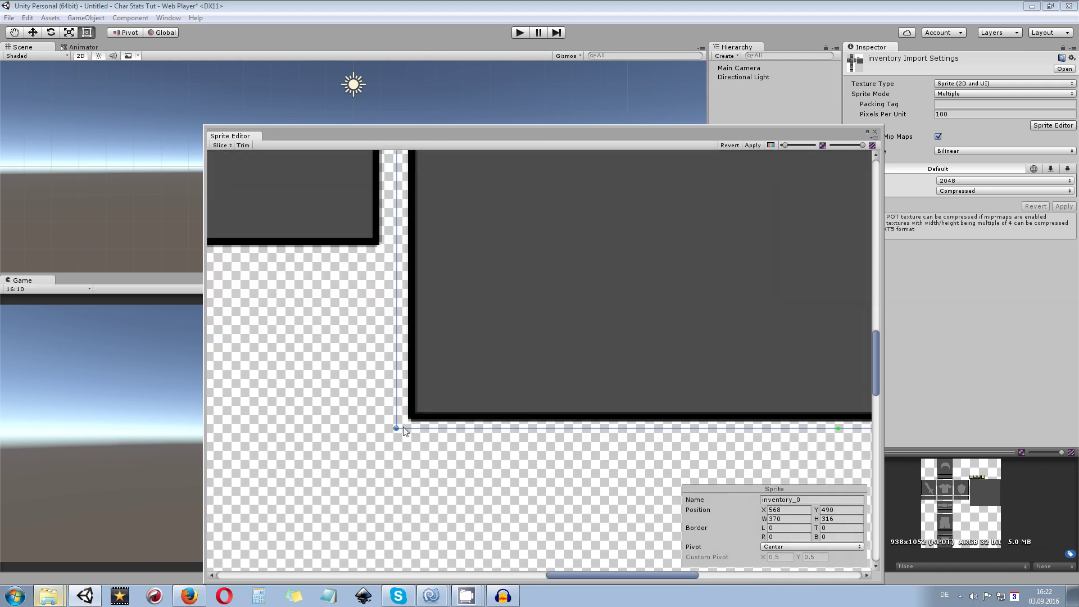
{"action": "left_click_drag", "start_coordinate": [397, 428], "coordinate": [408, 423]}
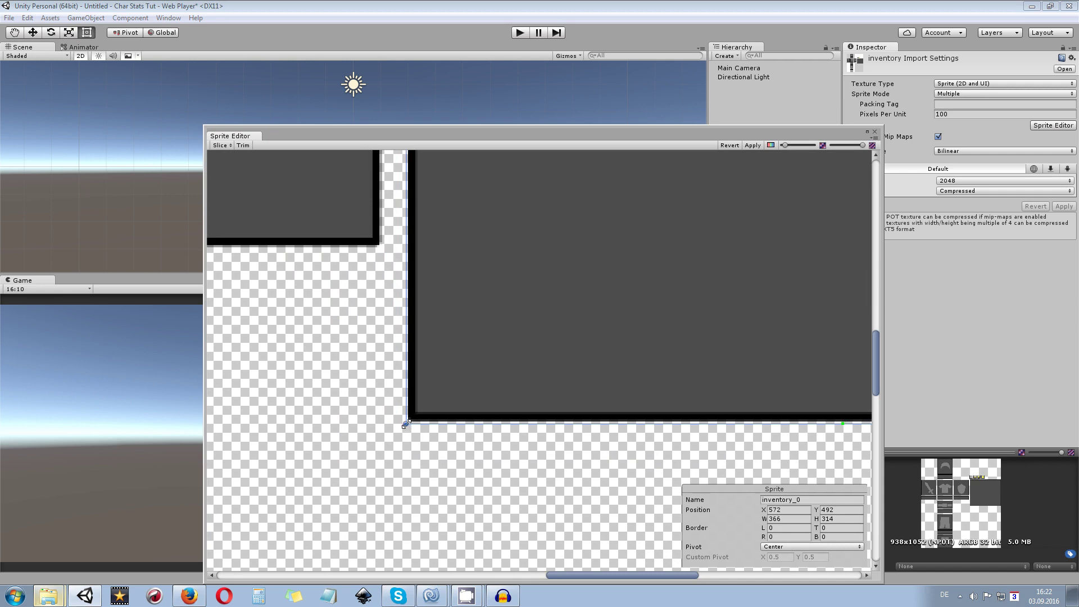
{"action": "scroll", "coordinate": [427, 423], "scroll_direction": "down", "scroll_amount": 2}
{"action": "scroll", "coordinate": [427, 423], "scroll_direction": "up", "scroll_amount": 2}
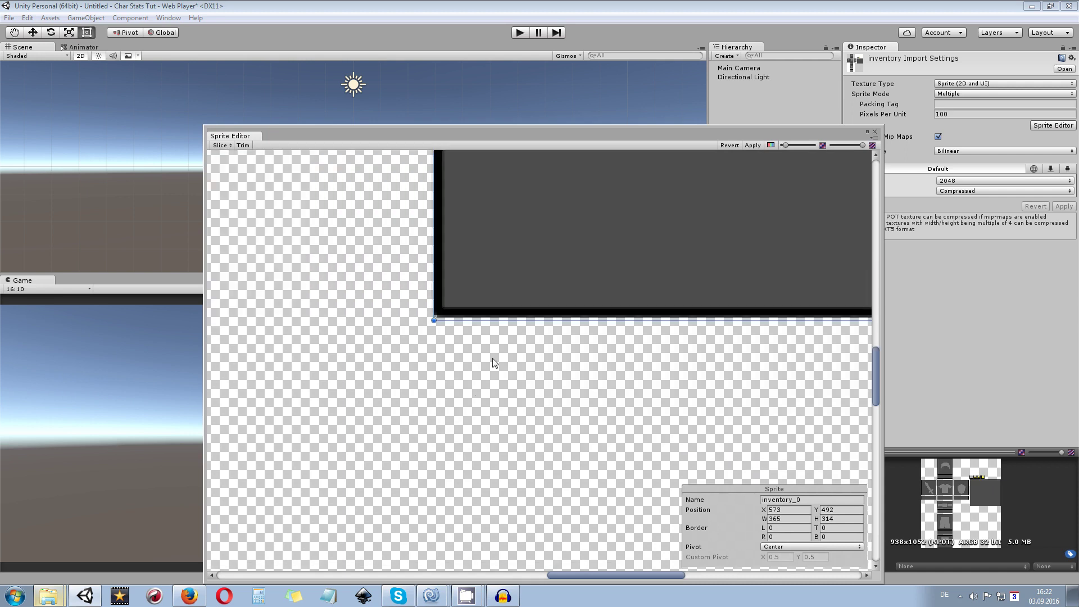
{"action": "left_click_drag", "start_coordinate": [484, 320], "coordinate": [485, 319]}
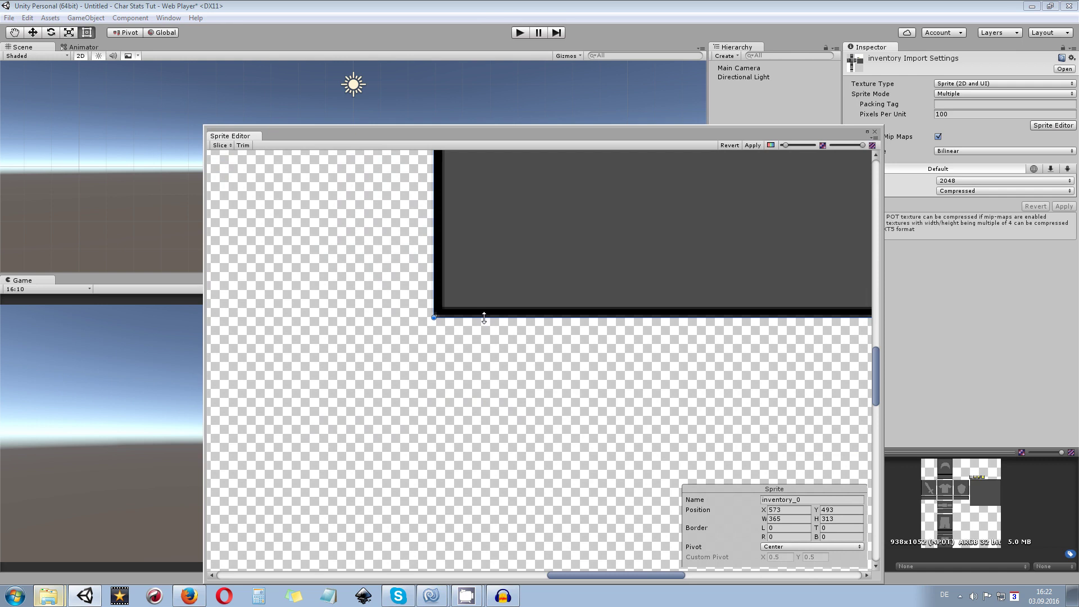
{"action": "scroll", "coordinate": [484, 319], "scroll_direction": "down", "scroll_amount": 3}
{"action": "scroll", "coordinate": [611, 319], "scroll_direction": "up", "scroll_amount": 5}
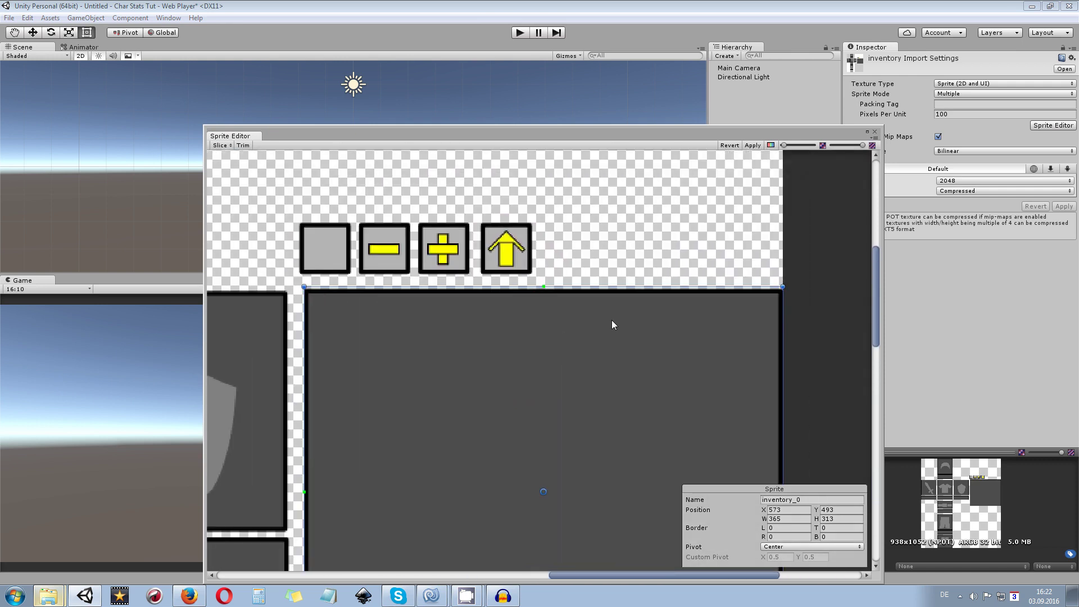
{"action": "left_click_drag", "start_coordinate": [587, 383], "coordinate": [587, 385]}
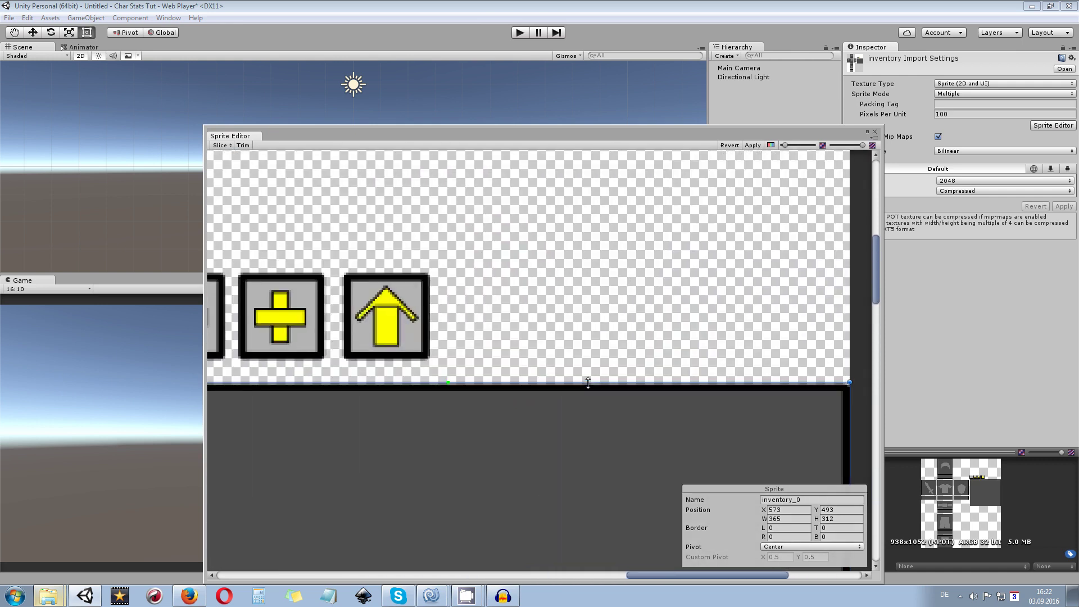
Mark the minus and plus icons as sprites, discarding the stray up-arrow sprite.
{"action": "scroll", "coordinate": [498, 317], "scroll_direction": "left", "scroll_amount": 5}
{"action": "scroll", "coordinate": [707, 303], "scroll_direction": "up", "scroll_amount": 2}
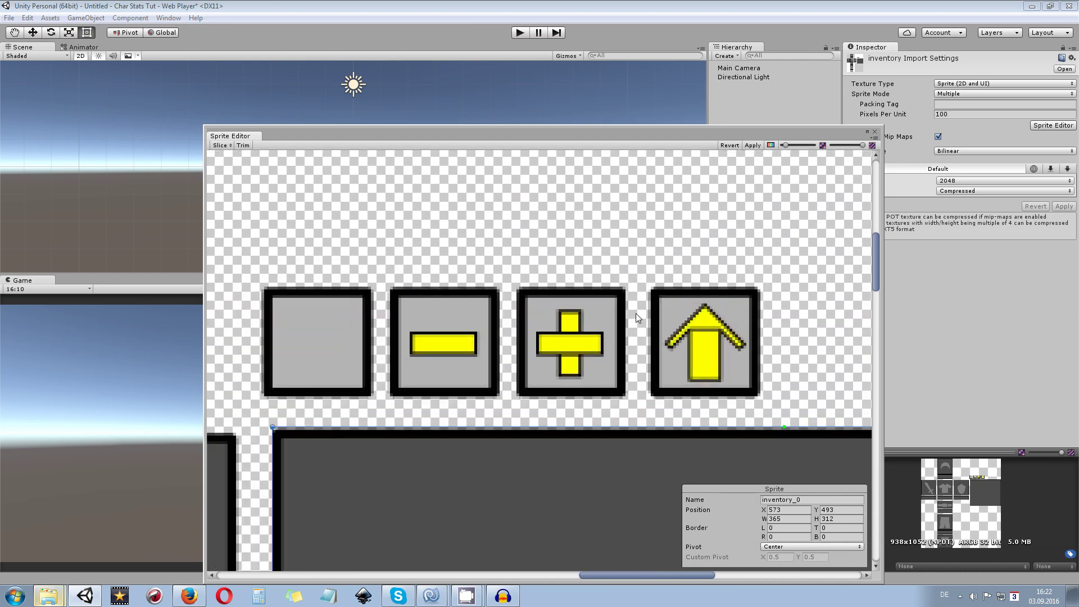
{"action": "left_click_drag", "start_coordinate": [388, 284], "coordinate": [503, 398]}
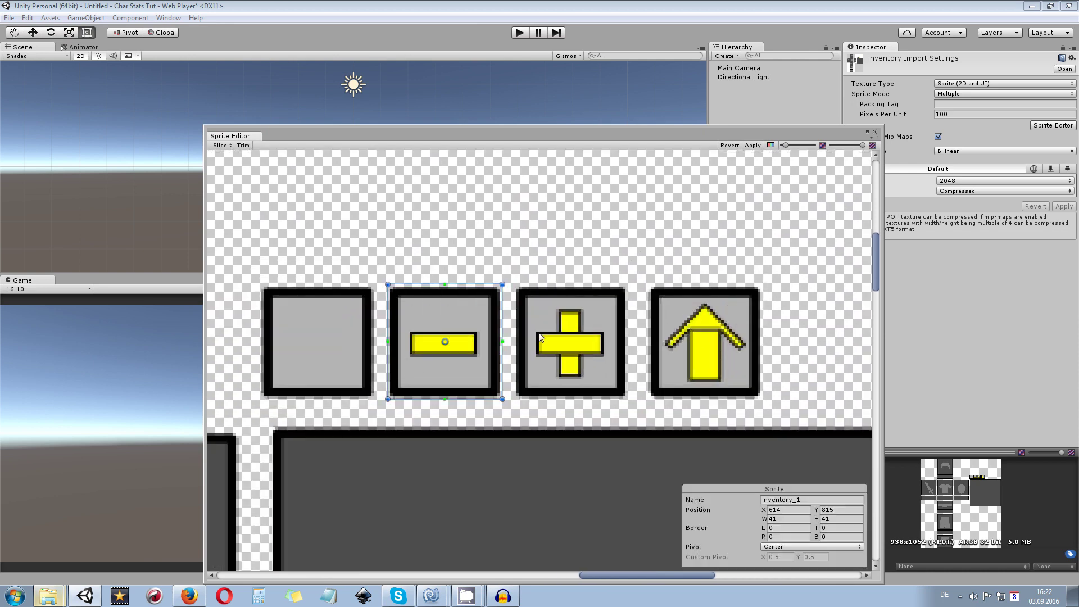
{"action": "left_click_drag", "start_coordinate": [517, 284], "coordinate": [626, 396]}
{"action": "left_click_drag", "start_coordinate": [648, 285], "coordinate": [744, 358]}
{"action": "key", "text": "Delete"}
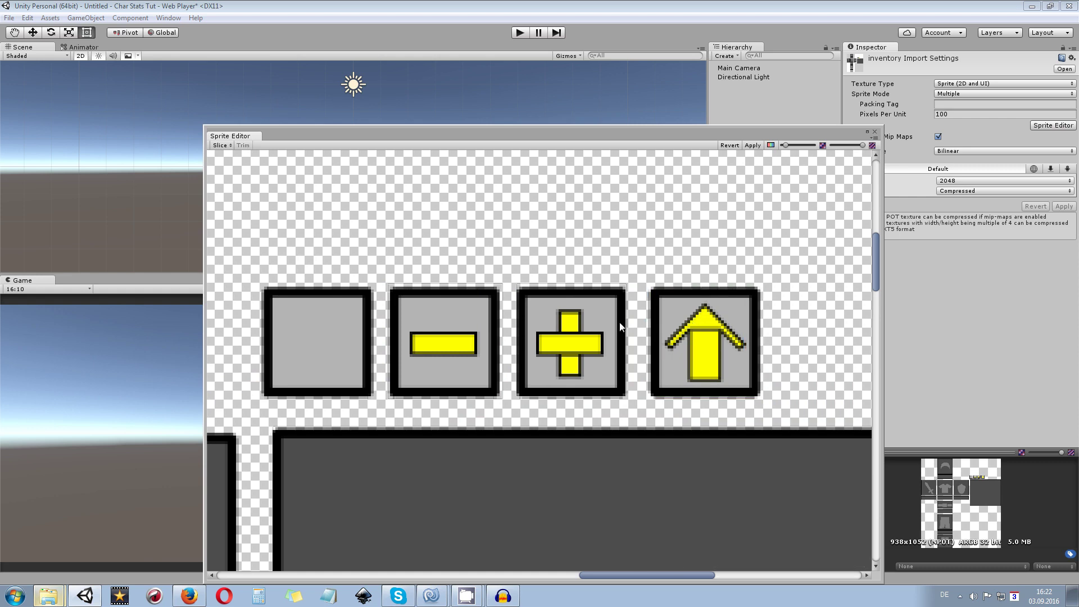
Rename the plus-icon sprite inventory_2, replacing the trailing 2 with 'plus'.
{"action": "scroll", "coordinate": [620, 326], "scroll_direction": "down", "scroll_amount": 3}
{"action": "left_click", "coordinate": [604, 319]}
{"action": "middle_click_drag", "start_coordinate": [645, 369], "coordinate": [545, 298]}
{"action": "left_click", "coordinate": [812, 502]}
{"action": "double_click", "coordinate": [811, 500]}
{"action": "left_click", "coordinate": [811, 500]}
{"action": "key", "text": "Return"}
{"action": "left_click", "coordinate": [813, 500]}
{"action": "key", "text": "BackSpace"}
{"action": "type", "text": "plus"}
{"action": "key", "text": "BackSpace"}
{"action": "key", "text": "BackSpace"}
{"action": "key", "text": "BackSpace"}
{"action": "type", "text": "ls"}
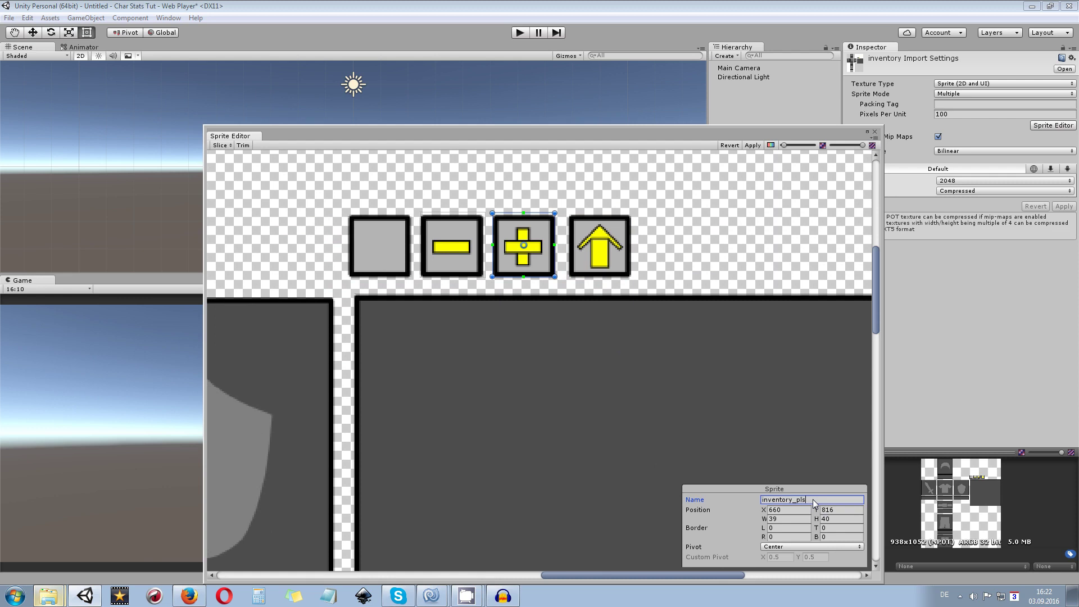
{"action": "key", "text": "BackSpace"}
{"action": "type", "text": "us"}
Give the minus sprite an 'm' suffix and rename the panel sprite to inventory_bg.
{"action": "left_click", "coordinate": [451, 241]}
{"action": "left_click", "coordinate": [802, 499]}
{"action": "left_click", "coordinate": [802, 499]}
{"action": "key", "text": "BackSpace"}
{"action": "type", "text": "m"}
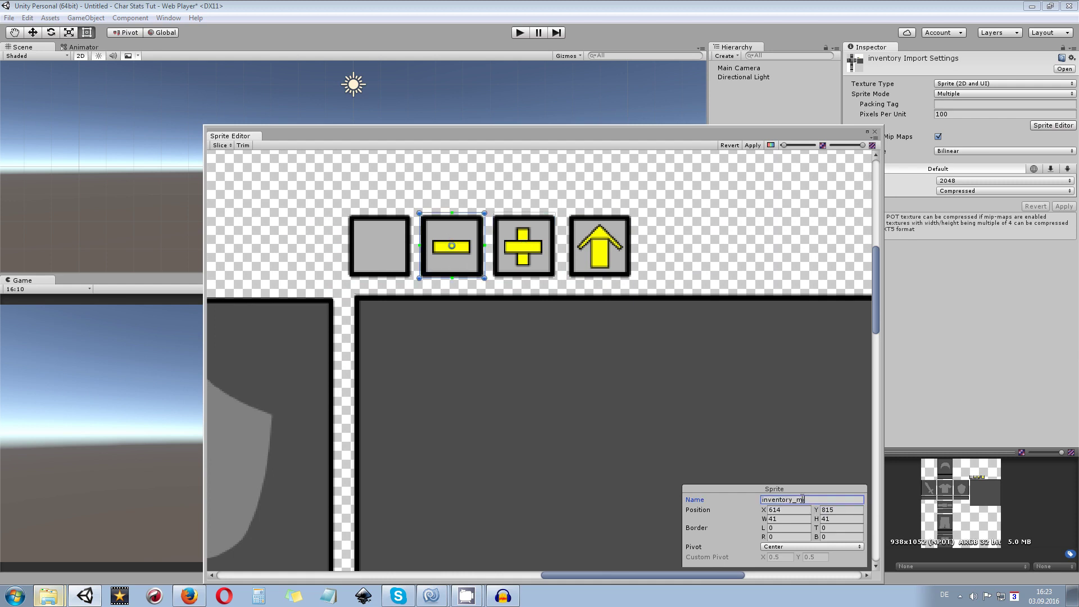
{"action": "left_click", "coordinate": [615, 474]}
{"action": "left_click", "coordinate": [825, 498]}
{"action": "left_click", "coordinate": [827, 497]}
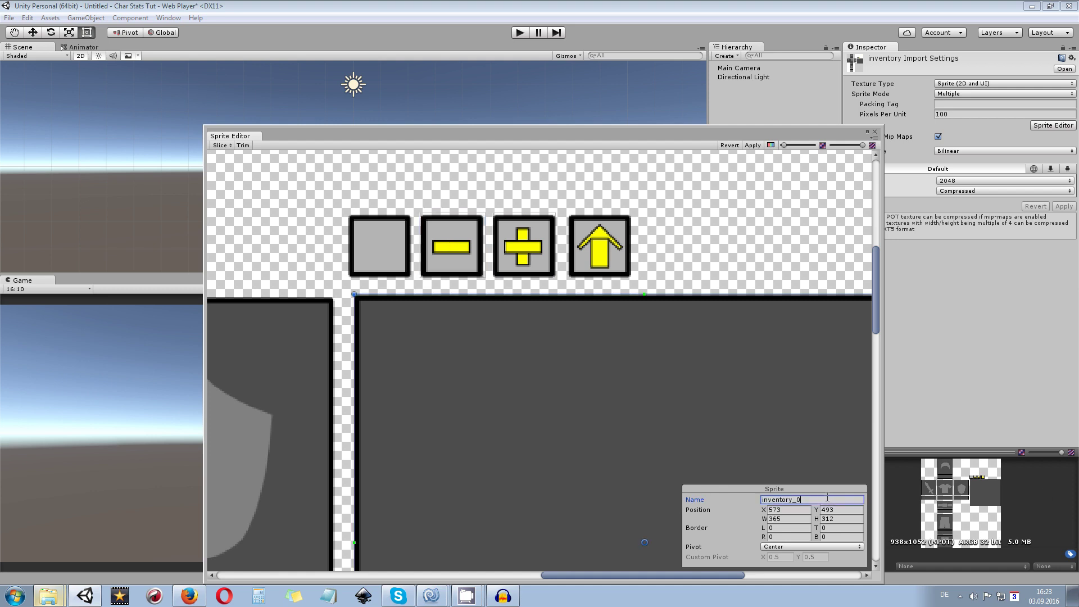
{"action": "type", "text": "bg"}
Set the inventory_bg sprite's left, top, right and bottom borders to 7.
{"action": "scroll", "coordinate": [530, 345], "scroll_direction": "down", "scroll_amount": 2}
{"action": "scroll", "coordinate": [528, 292], "scroll_direction": "up", "scroll_amount": 3}
{"action": "middle_click_drag", "start_coordinate": [487, 381], "coordinate": [634, 315]}
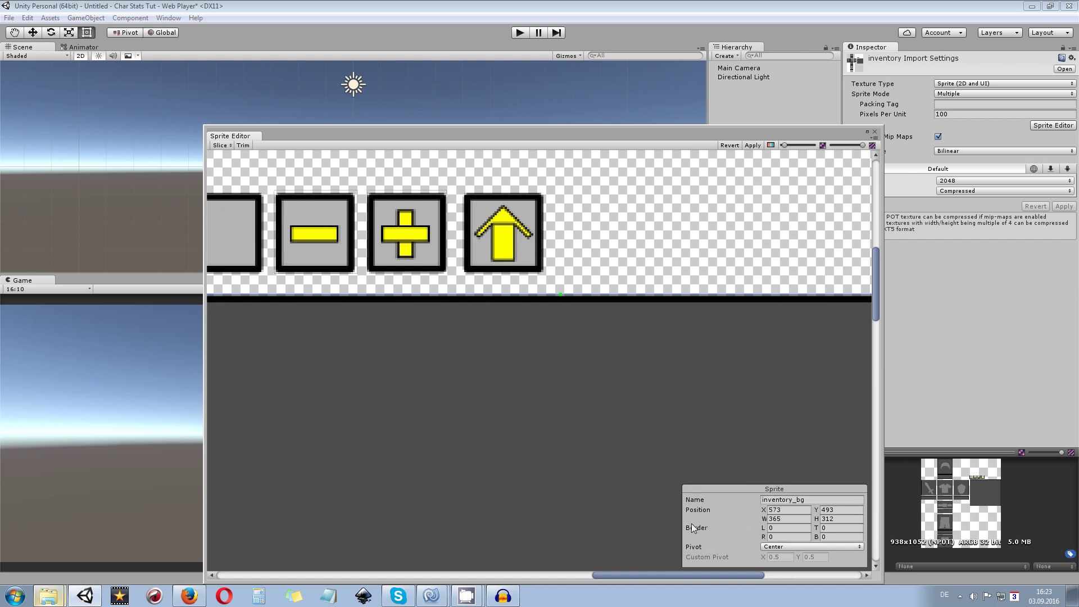
{"action": "left_click", "coordinate": [782, 527]}
{"action": "type", "text": "7"}
{"action": "key", "text": "Tab"}
{"action": "type", "text": "7"}
{"action": "key", "text": "Tab"}
{"action": "type", "text": "7"}
{"action": "key", "text": "Tab"}
{"action": "type", "text": "7"}
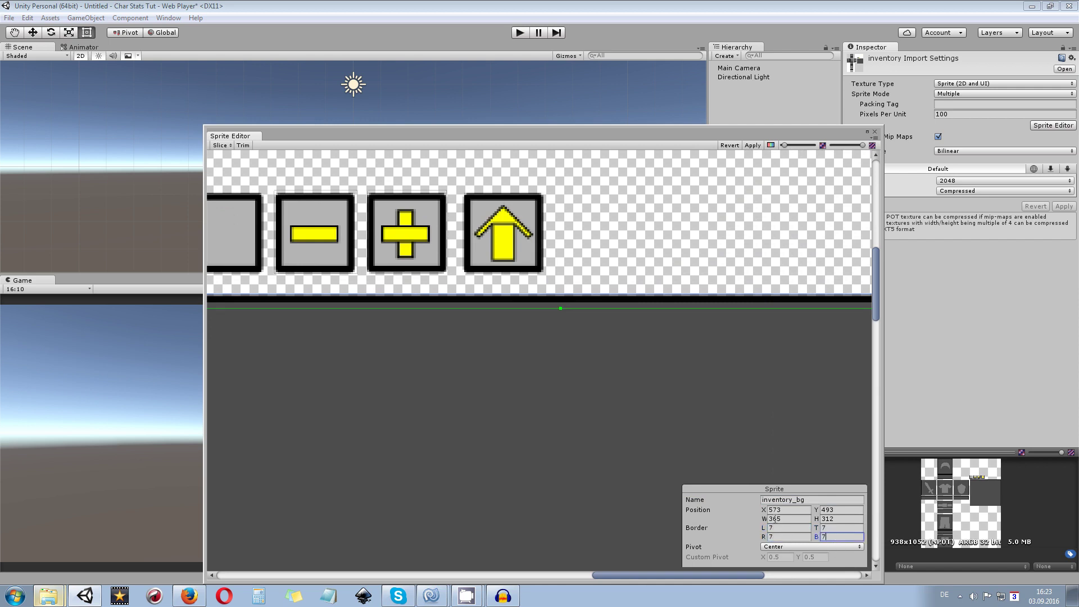
{"action": "key", "text": "Return"}
{"action": "key", "text": "f"}
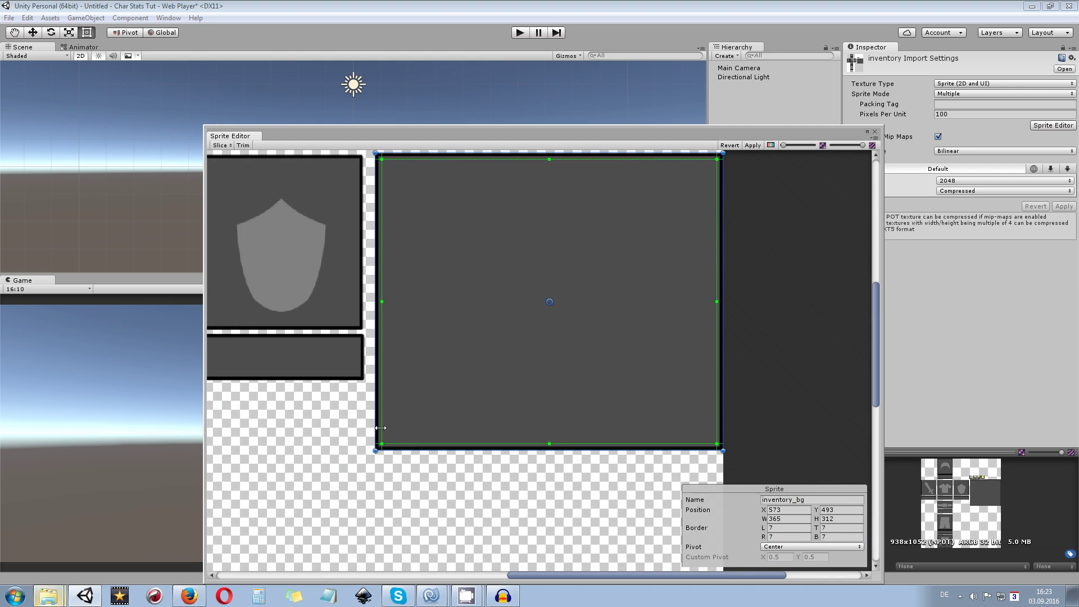
Apply the sprite changes and close the Sprite Editor.
{"action": "scroll", "coordinate": [700, 241], "scroll_direction": "up", "scroll_amount": 2}
{"action": "scroll", "coordinate": [663, 249], "scroll_direction": "down", "scroll_amount": 4}
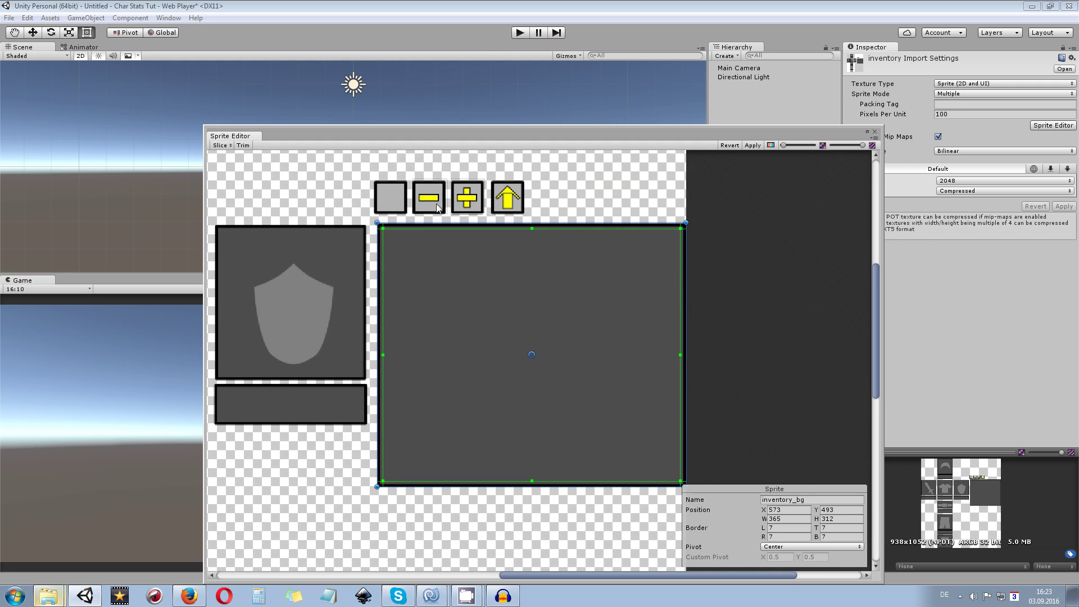
{"action": "scroll", "coordinate": [464, 364], "scroll_direction": "up", "scroll_amount": 4}
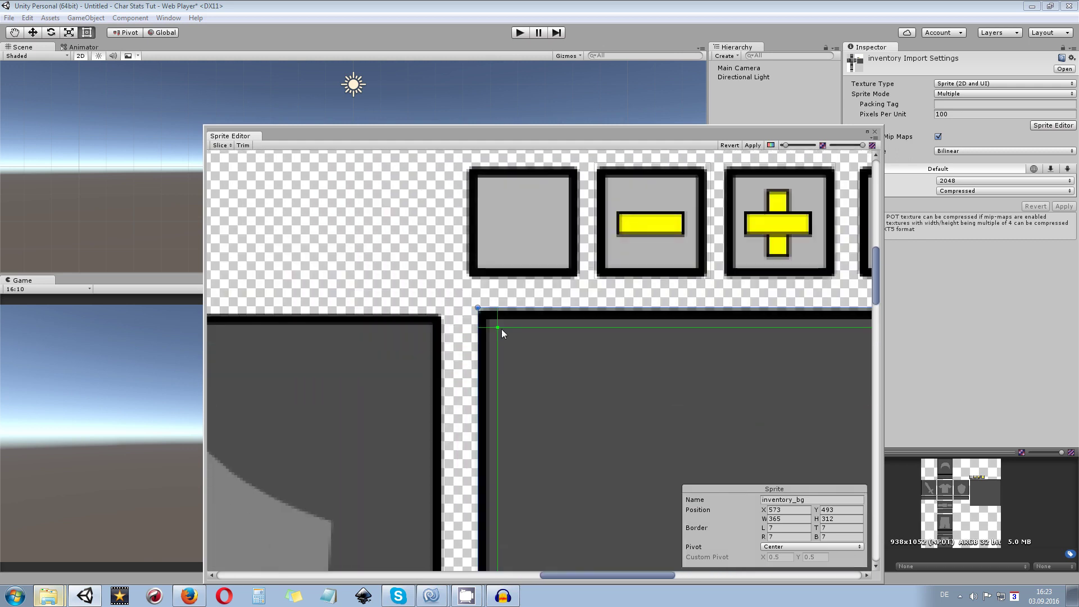
{"action": "scroll", "coordinate": [504, 329], "scroll_direction": "down", "scroll_amount": 6}
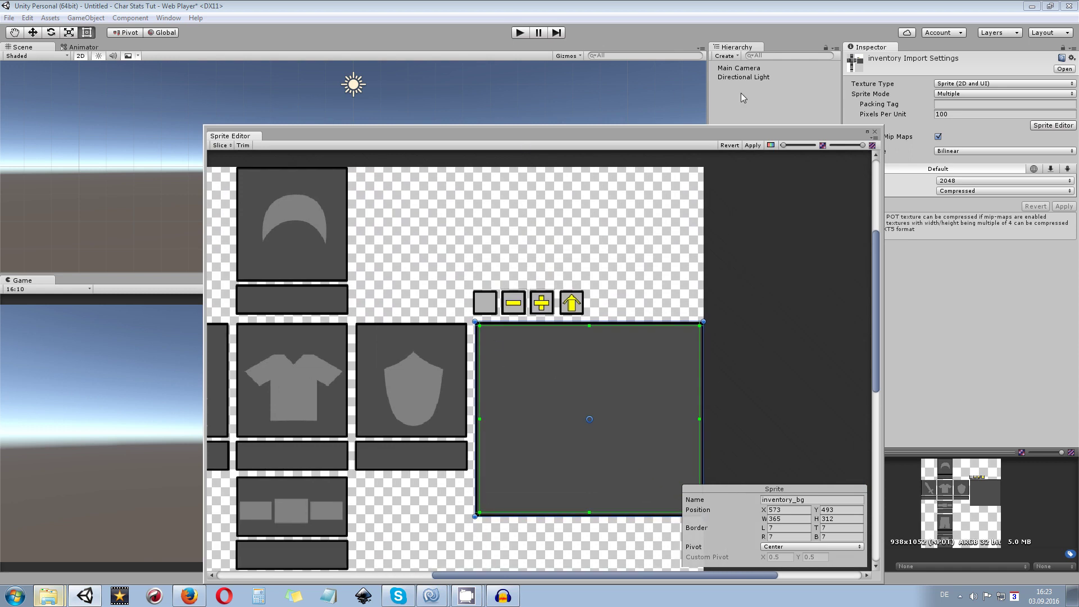
{"action": "left_click", "coordinate": [754, 146]}
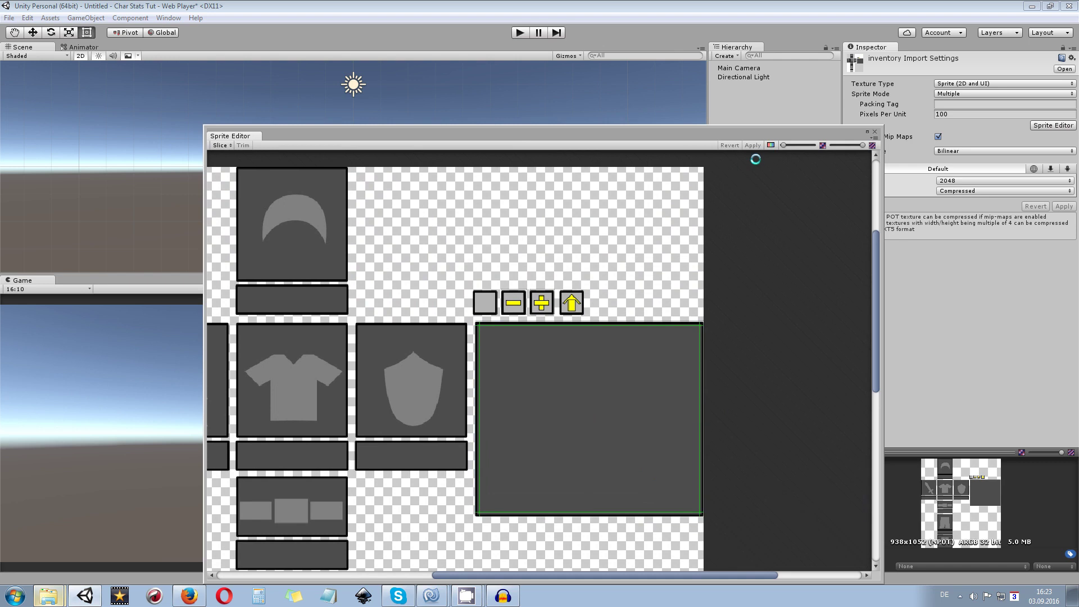
{"action": "left_click", "coordinate": [873, 132]}
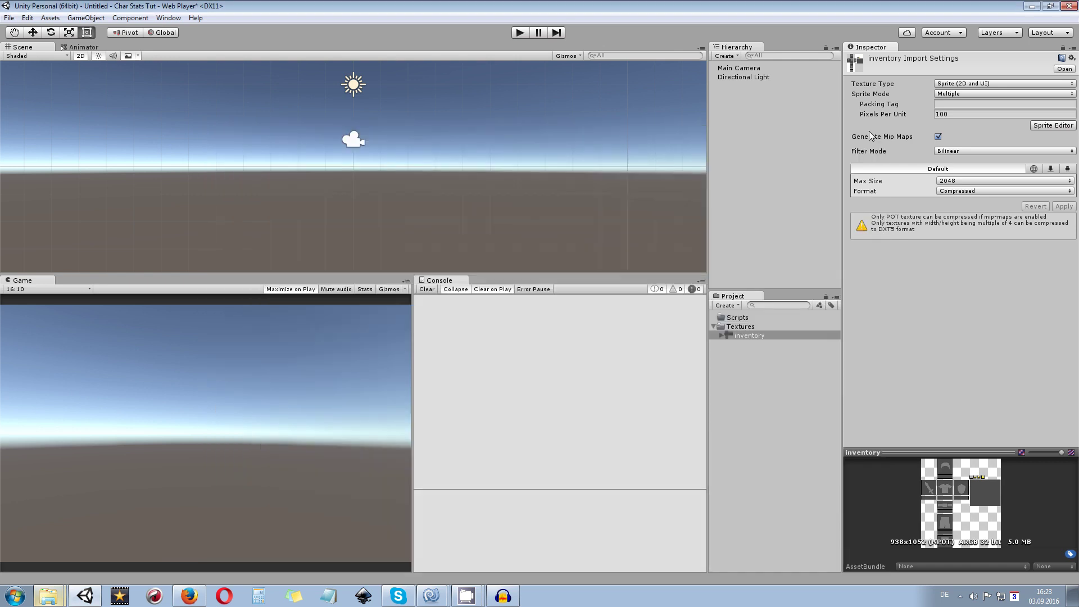
Add a UI Canvas whose Canvas Scaler uses Scale With Screen Size.
{"action": "right_click", "coordinate": [750, 124]}
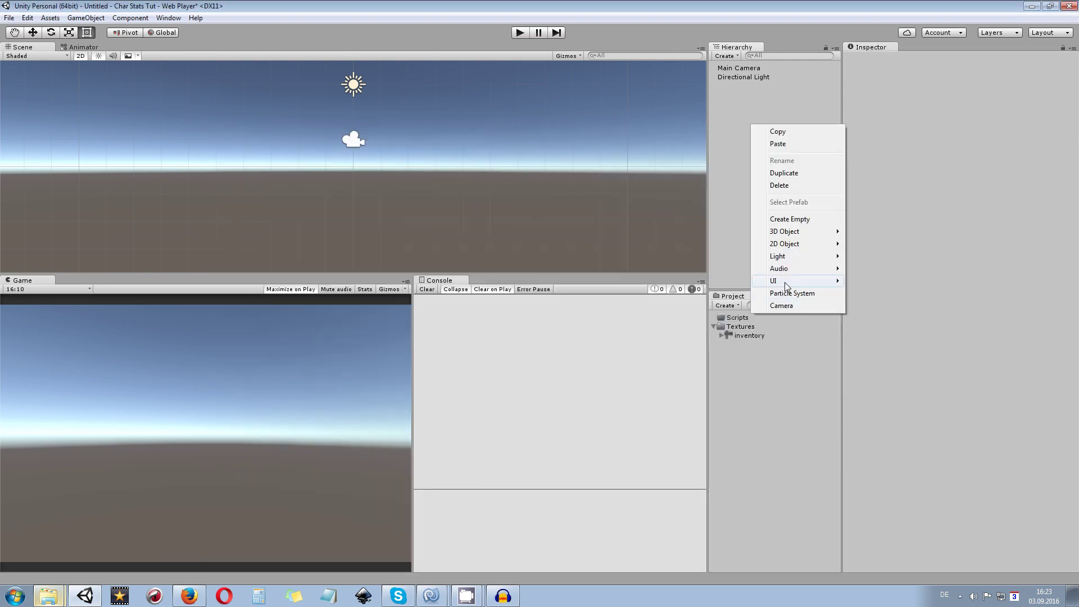
{"action": "mouse_move", "coordinate": [786, 287]}
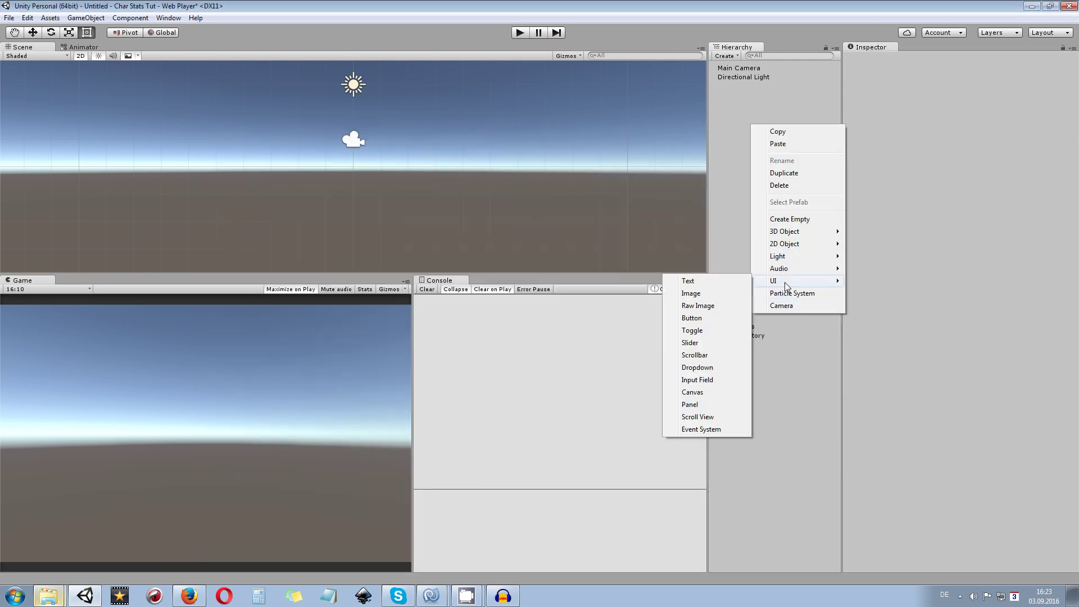
{"action": "left_click", "coordinate": [705, 392]}
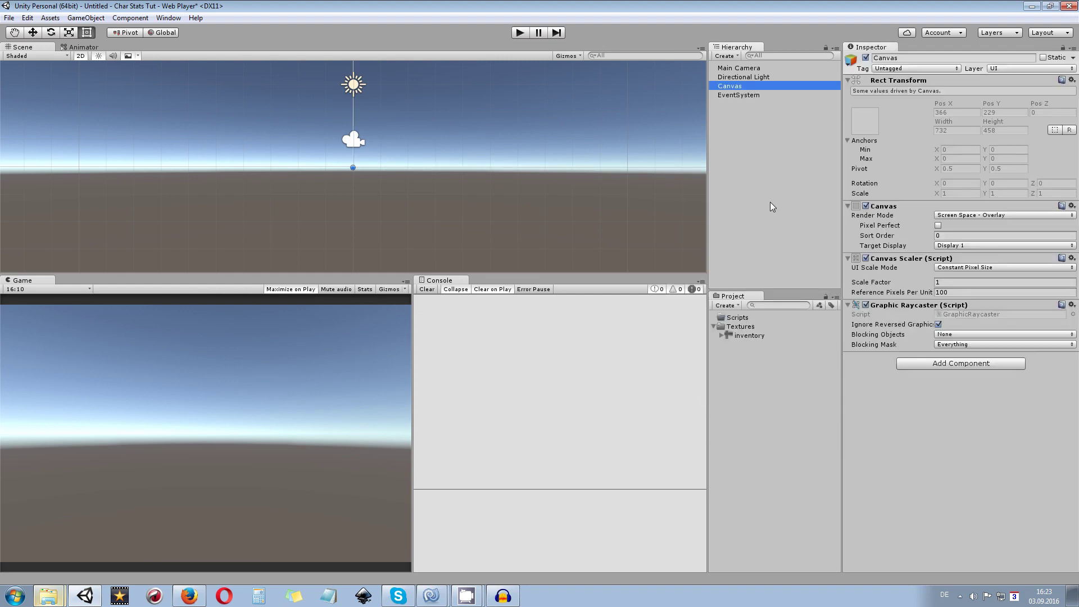
{"action": "left_click", "coordinate": [962, 262]}
{"action": "left_click", "coordinate": [964, 259]}
{"action": "left_click", "coordinate": [966, 268]}
{"action": "left_click", "coordinate": [986, 293]}
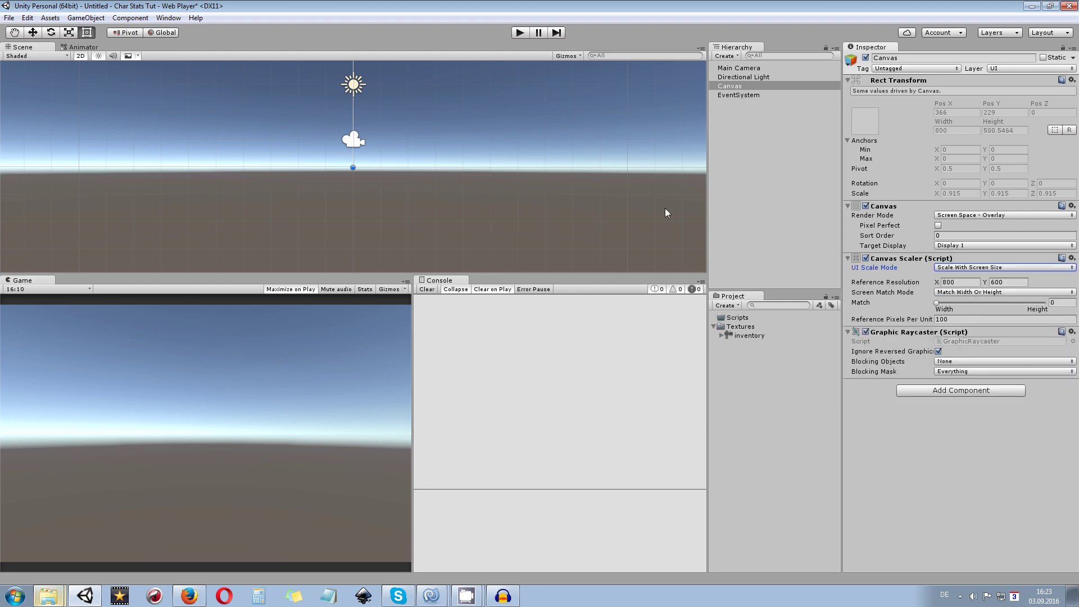
{"action": "scroll", "coordinate": [534, 174], "scroll_direction": "down", "scroll_amount": 2}
{"action": "scroll", "coordinate": [355, 169], "scroll_direction": "down", "scroll_amount": 2}
{"action": "scroll", "coordinate": [364, 151], "scroll_direction": "up", "scroll_amount": 3}
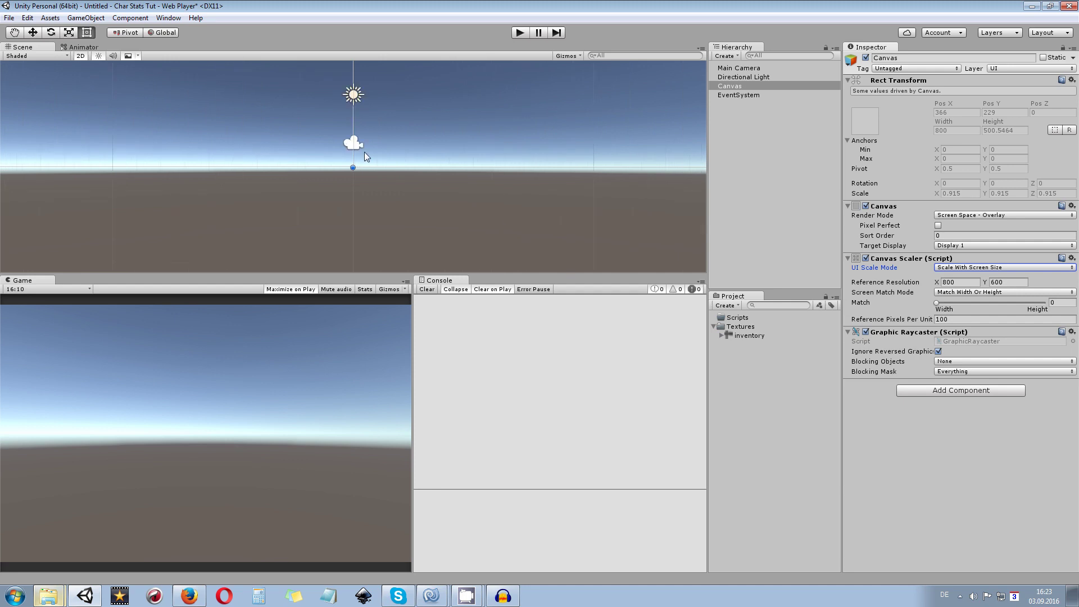
Add a Panel inside the Canvas and shrink it to a centred box.
{"action": "double_click", "coordinate": [731, 86]}
{"action": "scroll", "coordinate": [417, 162], "scroll_direction": "down", "scroll_amount": 1}
{"action": "scroll", "coordinate": [414, 143], "scroll_direction": "up", "scroll_amount": 2}
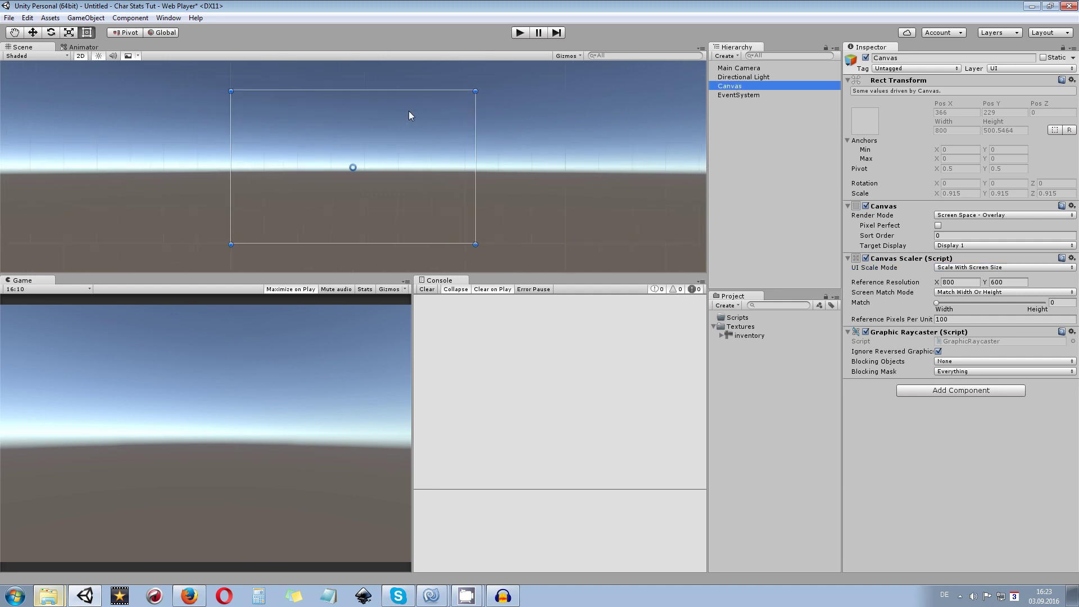
{"action": "right_click", "coordinate": [748, 87]}
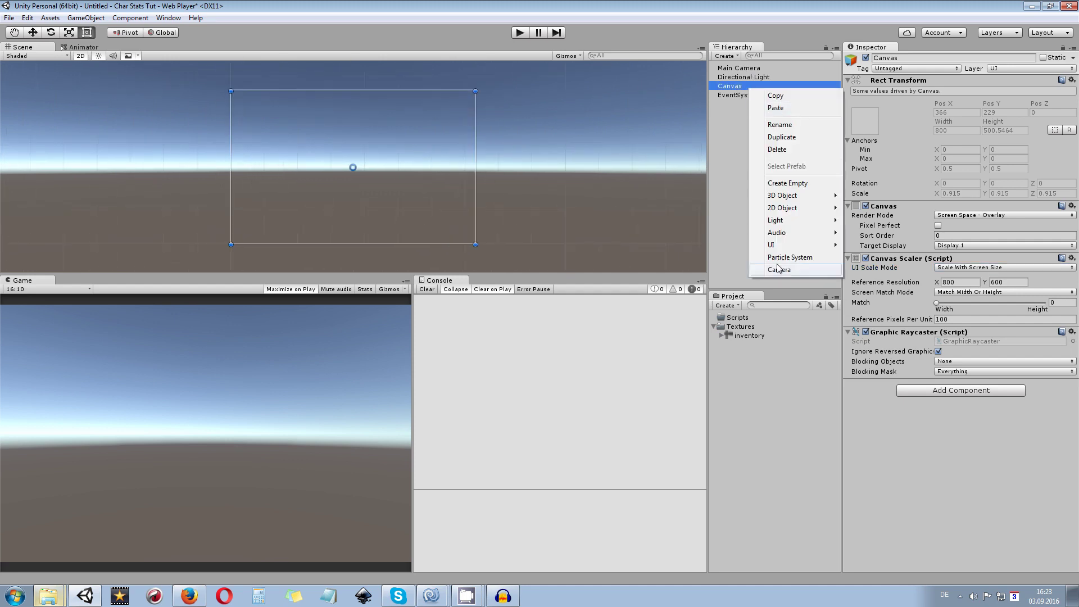
{"action": "mouse_move", "coordinate": [780, 245]}
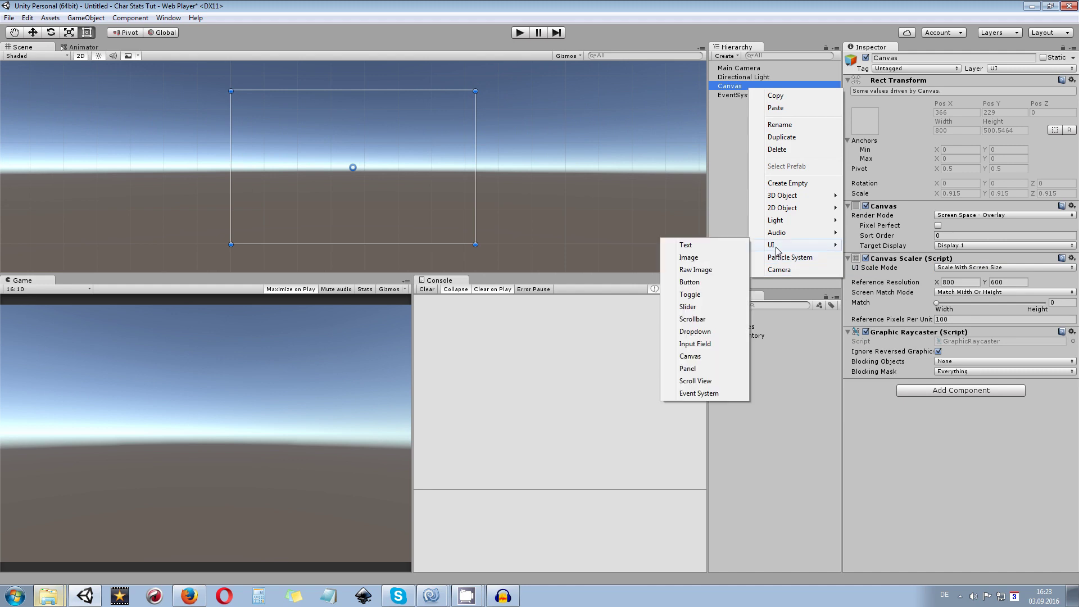
{"action": "left_click", "coordinate": [697, 369]}
{"action": "left_click_drag", "start_coordinate": [231, 91], "coordinate": [325, 139]}
{"action": "left_click_drag", "start_coordinate": [403, 176], "coordinate": [311, 142]}
Adjust the Panel's top and bottom edges in the Scene view.
{"action": "scroll", "coordinate": [393, 143], "scroll_direction": "up", "scroll_amount": 3}
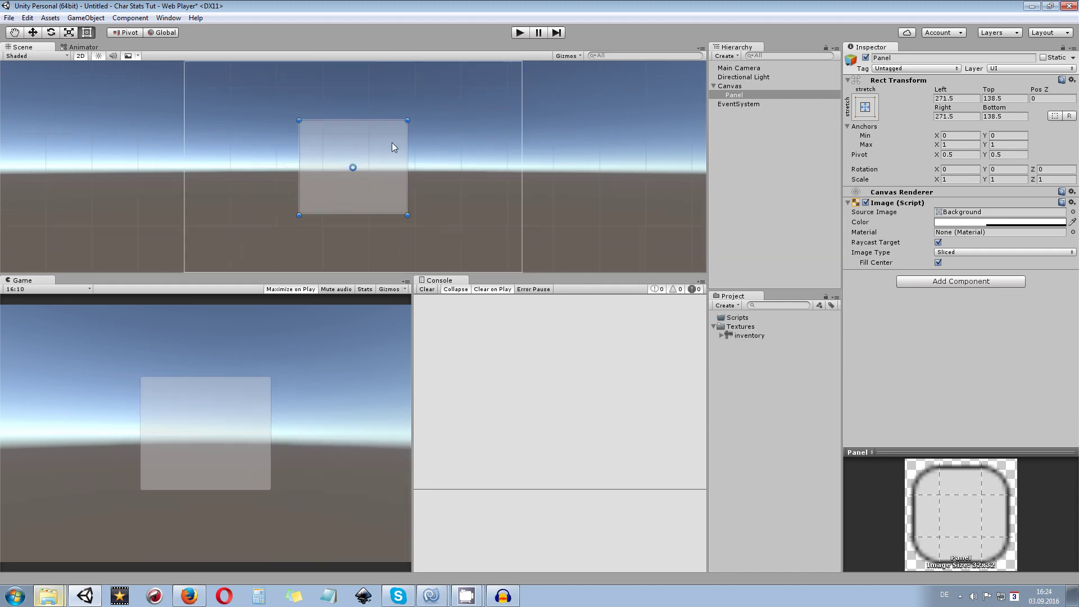
{"action": "left_click_drag", "start_coordinate": [349, 105], "coordinate": [349, 91]}
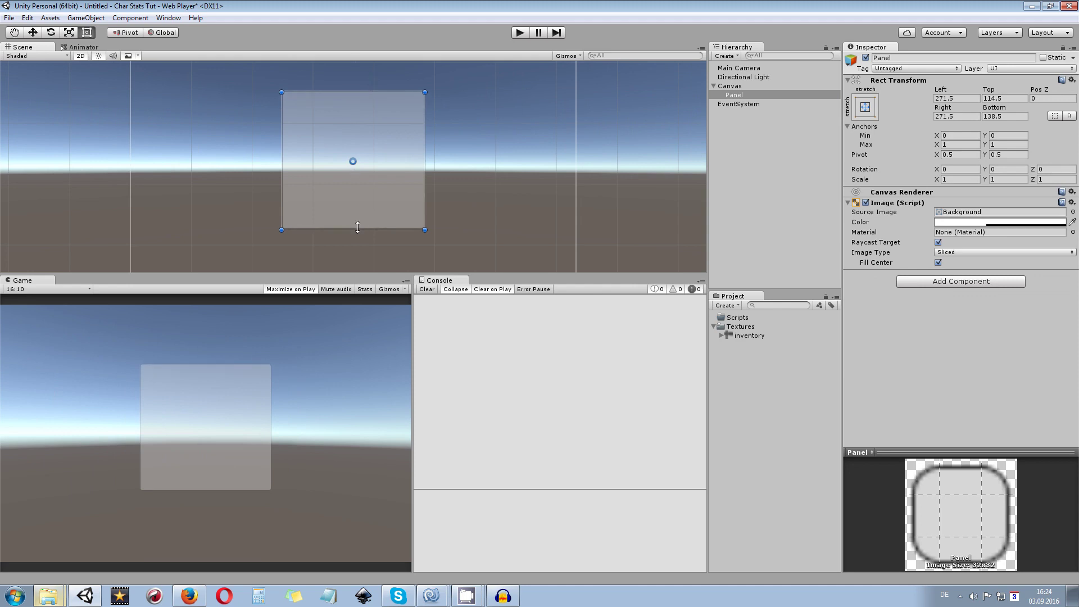
{"action": "left_click_drag", "start_coordinate": [357, 227], "coordinate": [357, 235]}
{"action": "middle_click_drag", "start_coordinate": [364, 182], "coordinate": [362, 203]}
{"action": "scroll", "coordinate": [362, 203], "scroll_direction": "up", "scroll_amount": 2}
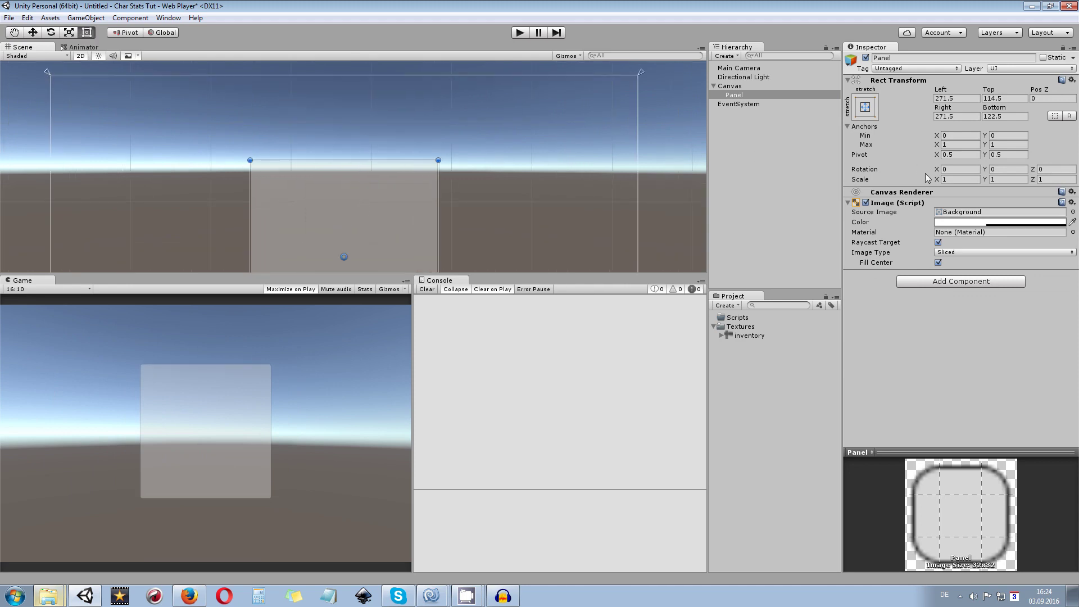
Give the Panel the inventory_bg source image and raise its colour alpha to 255.
{"action": "left_click", "coordinate": [1073, 212]}
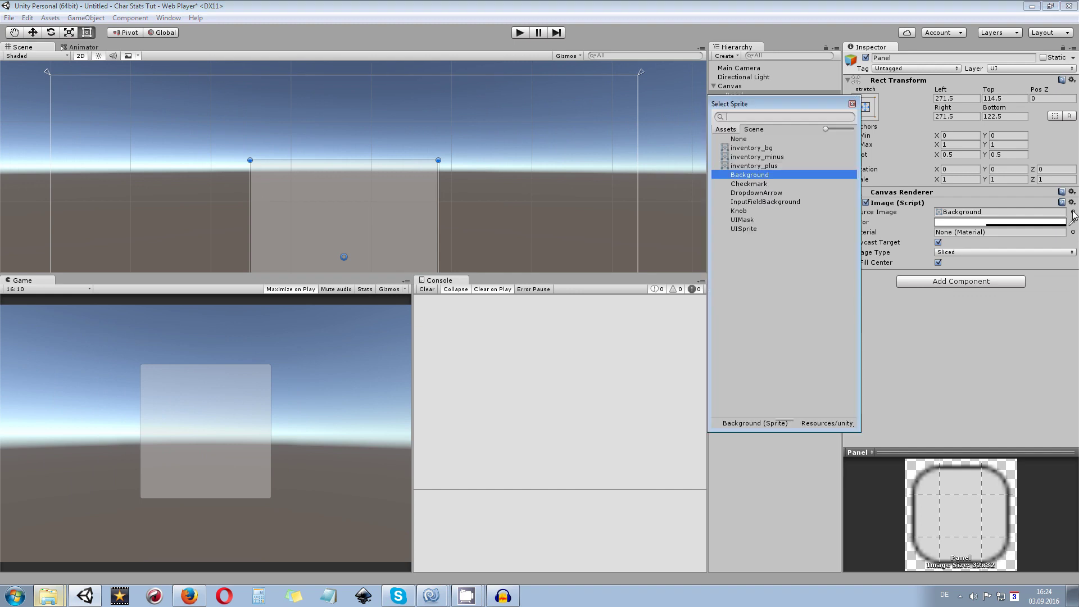
{"action": "left_click", "coordinate": [763, 149]}
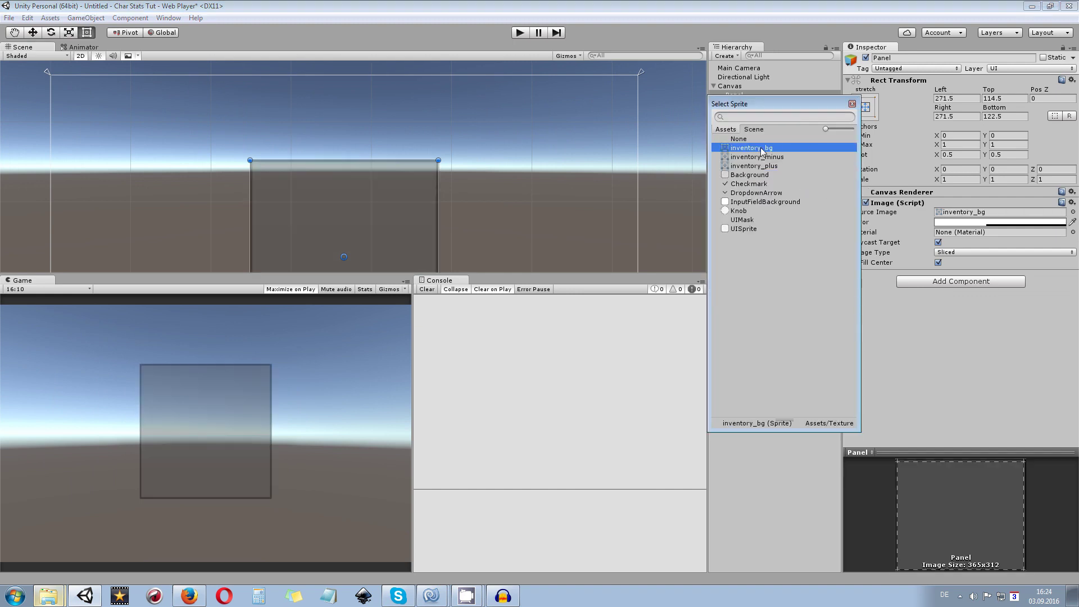
{"action": "double_click", "coordinate": [762, 149]}
{"action": "left_click", "coordinate": [994, 223]}
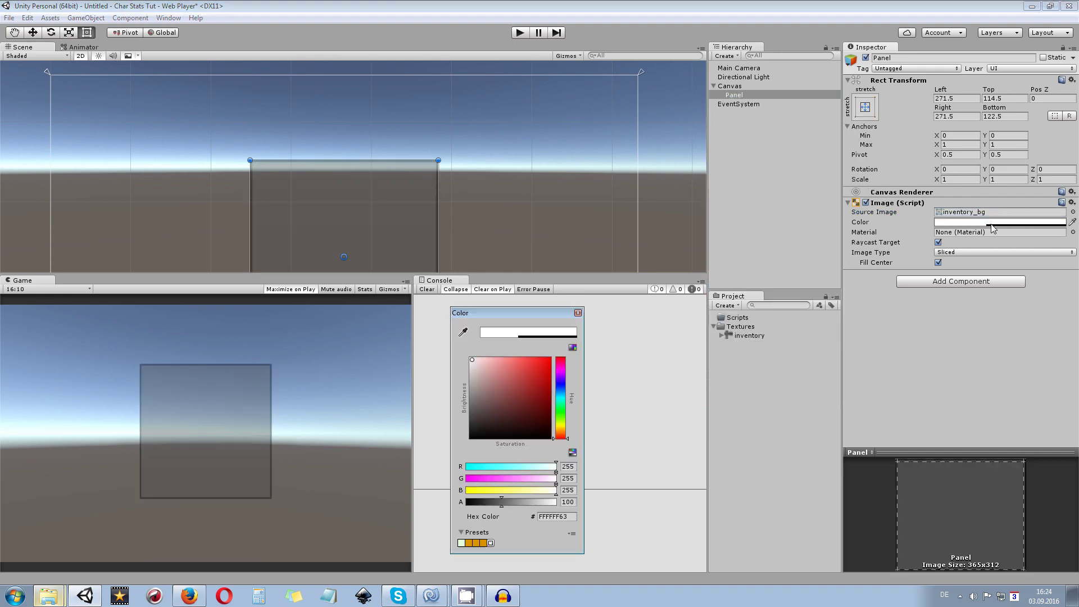
{"action": "left_click_drag", "start_coordinate": [510, 503], "coordinate": [607, 515]}
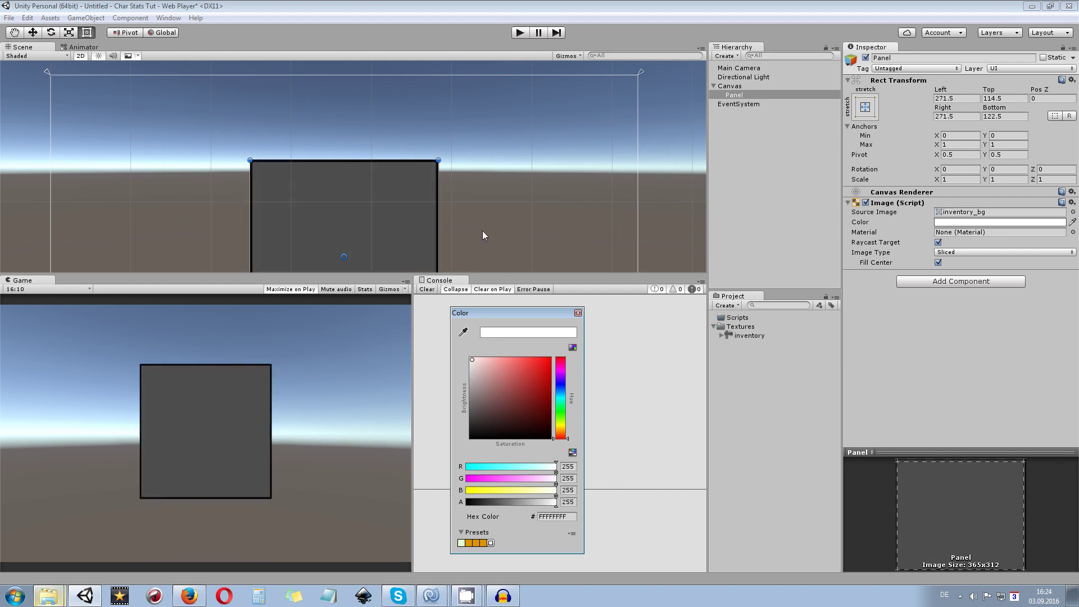
{"action": "scroll", "coordinate": [405, 202], "scroll_direction": "up", "scroll_amount": 5}
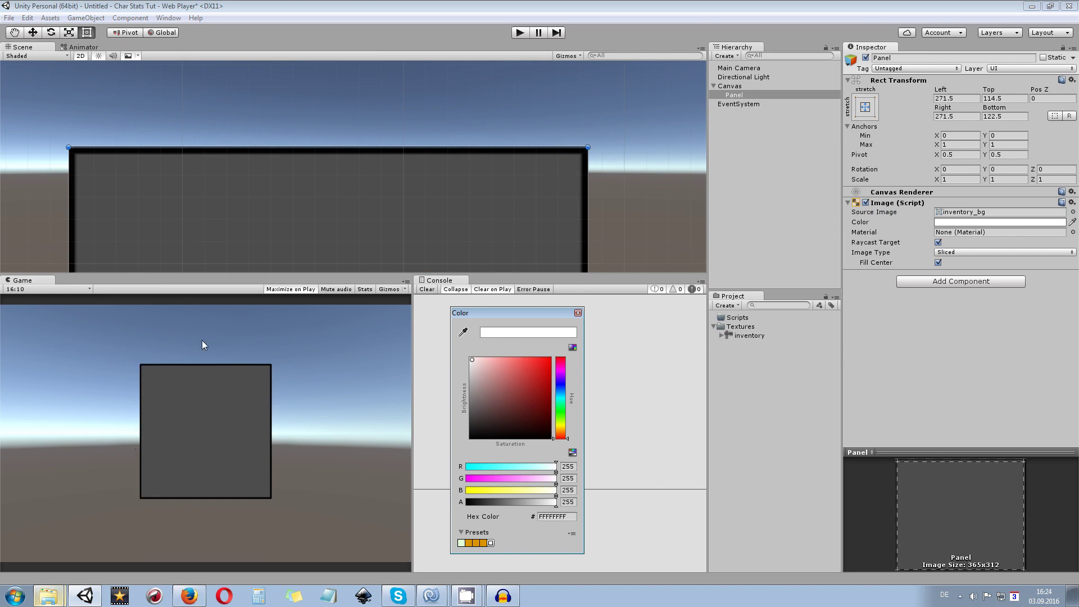
{"action": "scroll", "coordinate": [409, 198], "scroll_direction": "down", "scroll_amount": 4}
{"action": "scroll", "coordinate": [413, 208], "scroll_direction": "down", "scroll_amount": 2}
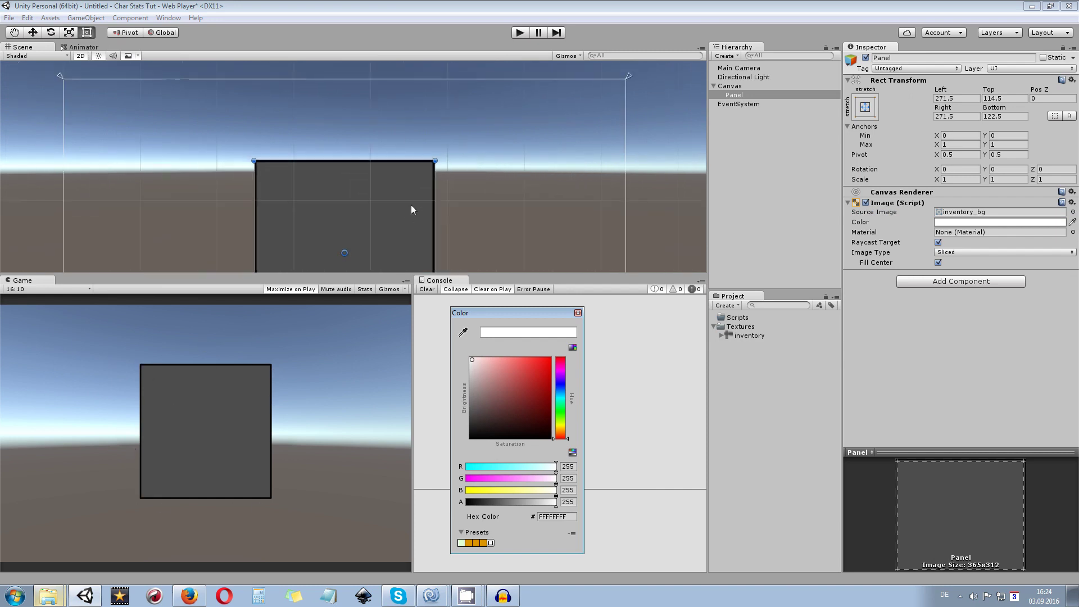
{"action": "scroll", "coordinate": [401, 174], "scroll_direction": "up", "scroll_amount": 3}
{"action": "scroll", "coordinate": [397, 170], "scroll_direction": "up", "scroll_amount": 2}
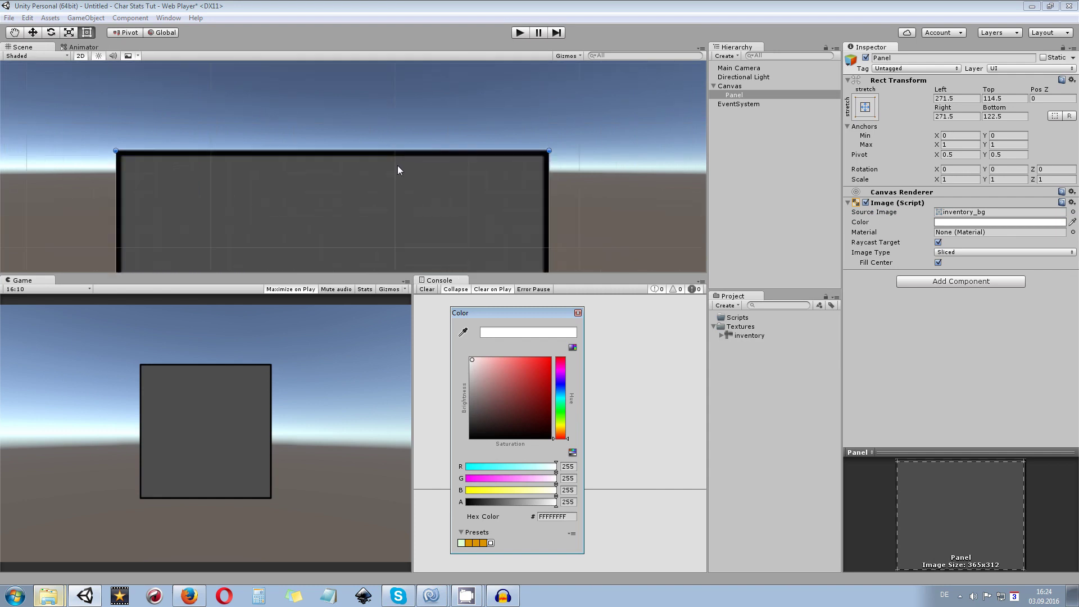
{"action": "left_click", "coordinate": [757, 95]}
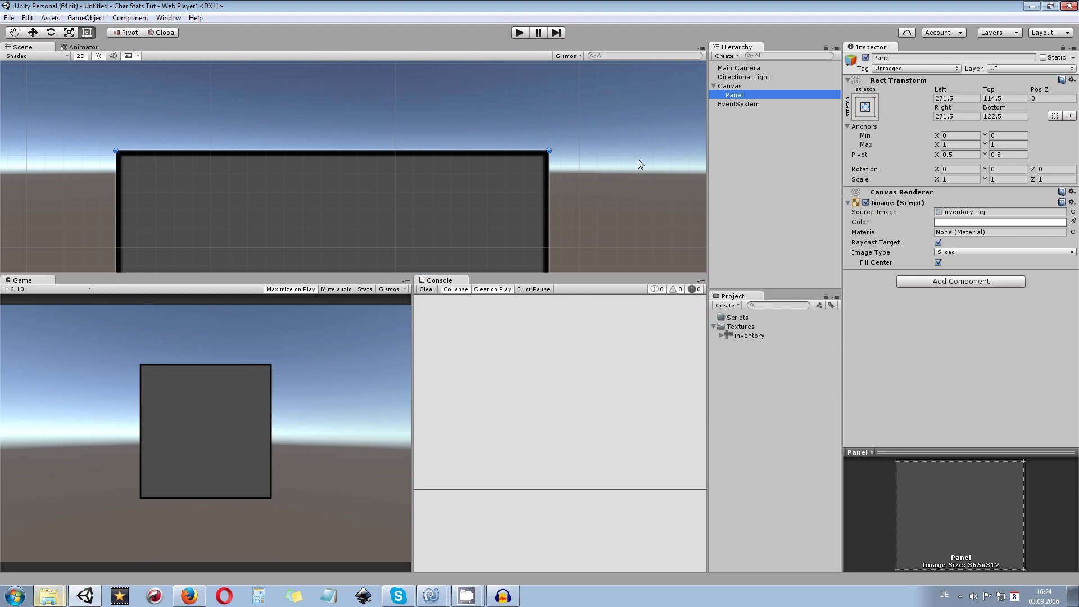
{"action": "double_click", "coordinate": [756, 95]}
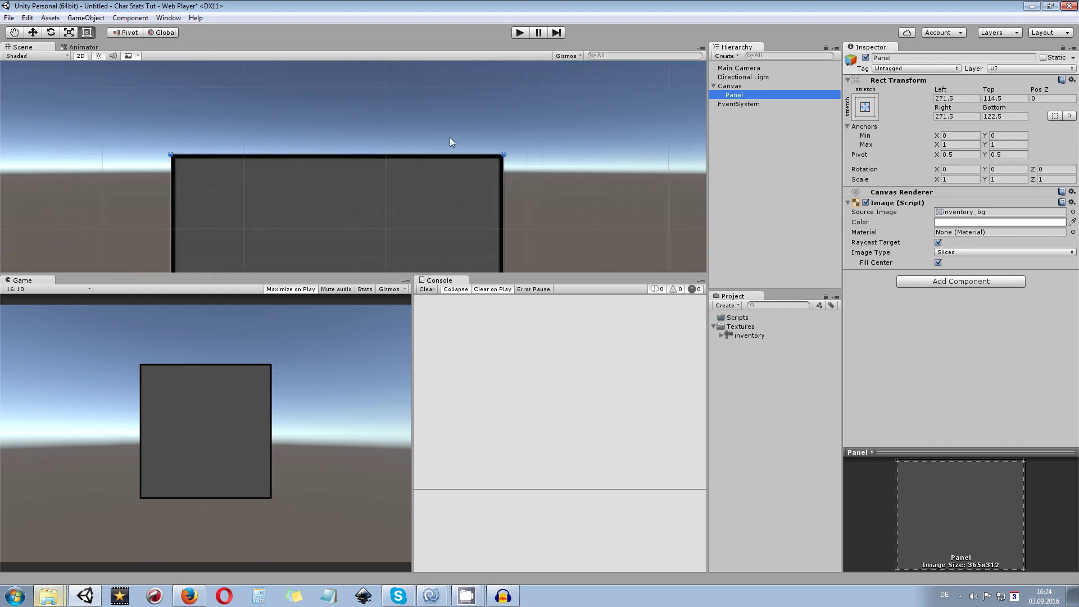
Add an empty GameObject child under the Panel and rename the Panel to StatsPanel.
{"action": "right_click", "coordinate": [740, 95]}
{"action": "mouse_move", "coordinate": [770, 254]}
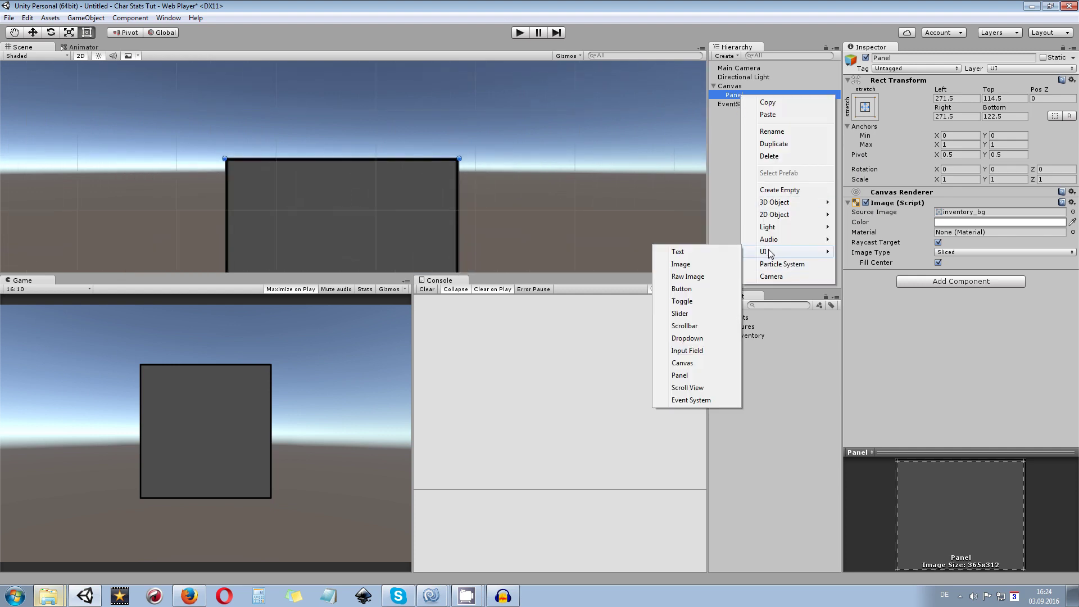
{"action": "left_click", "coordinate": [776, 191]}
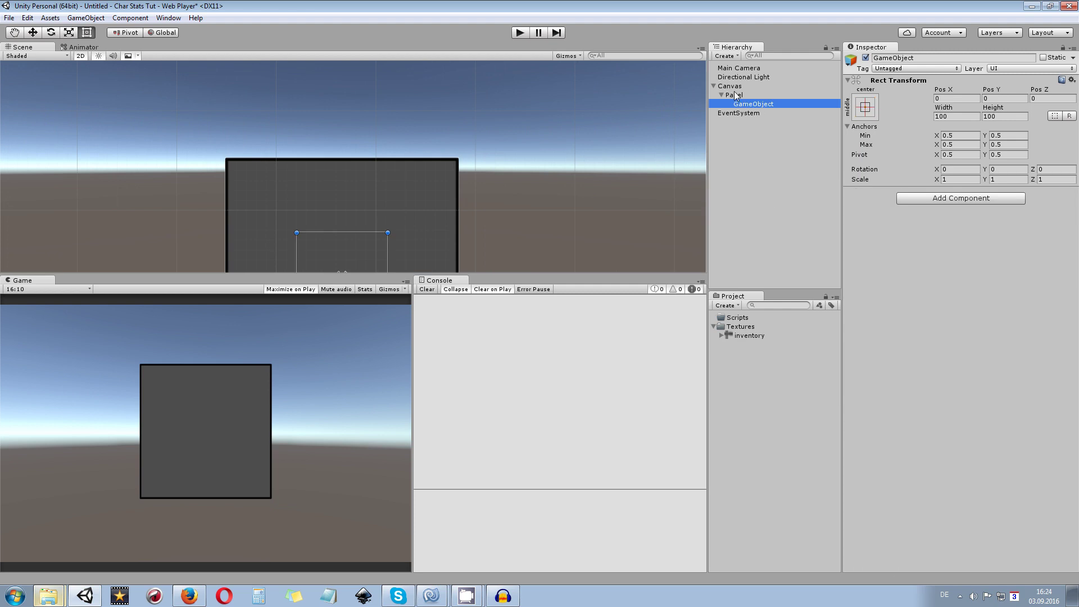
{"action": "left_click", "coordinate": [734, 92]}
{"action": "left_click", "coordinate": [877, 58]}
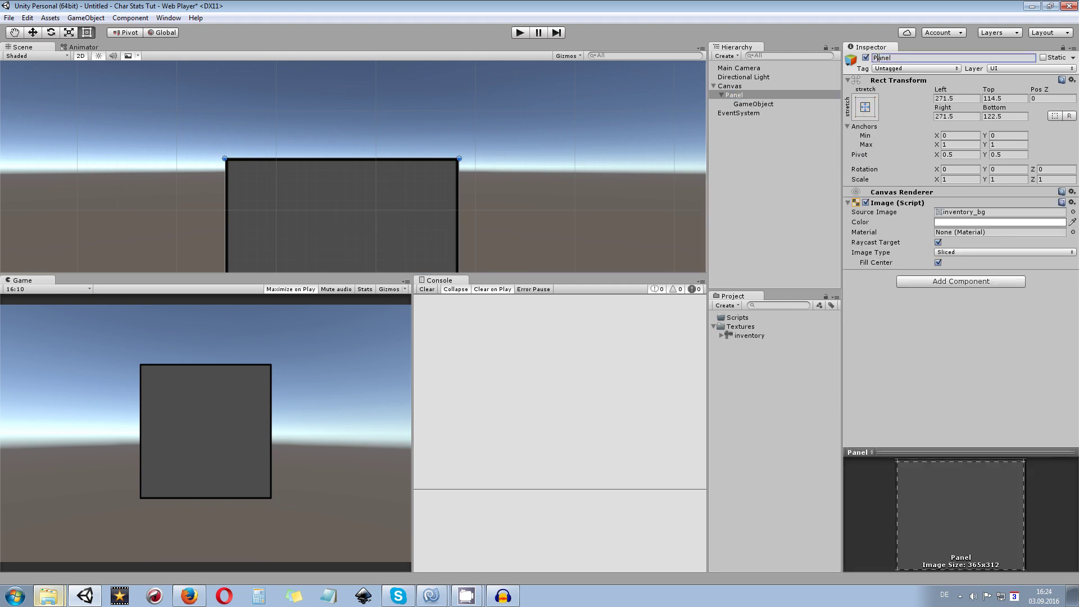
{"action": "type", "text": "Stas"}
{"action": "key", "text": "Return"}
Stretch the GameObject's corners to the StatsPanel corners, about 246.7×253.2.
{"action": "left_click", "coordinate": [768, 105]}
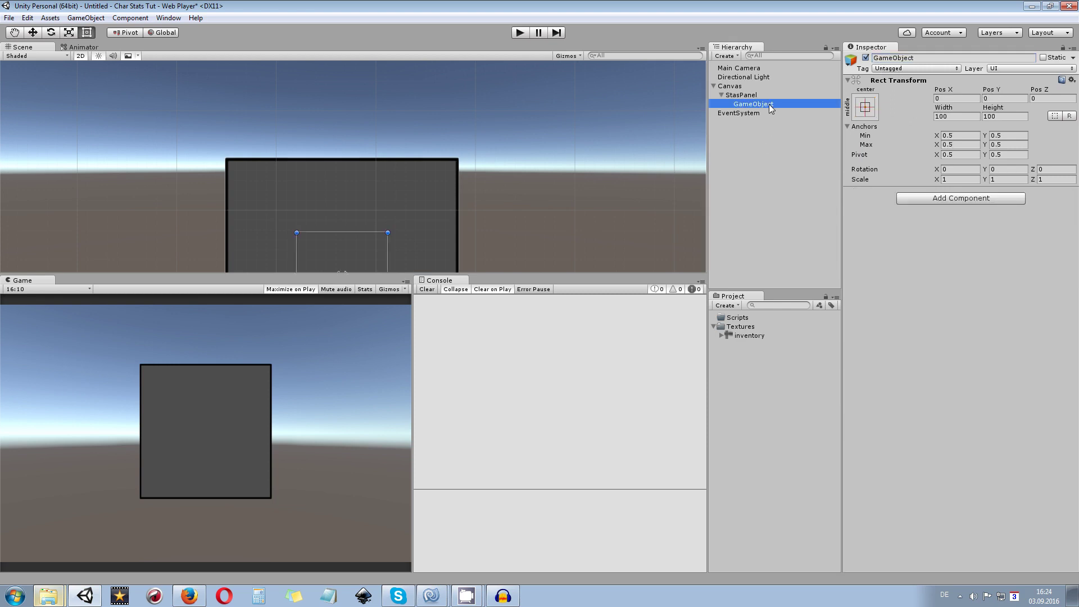
{"action": "scroll", "coordinate": [367, 201], "scroll_direction": "up", "scroll_amount": 4}
{"action": "scroll", "coordinate": [392, 168], "scroll_direction": "up", "scroll_amount": 2}
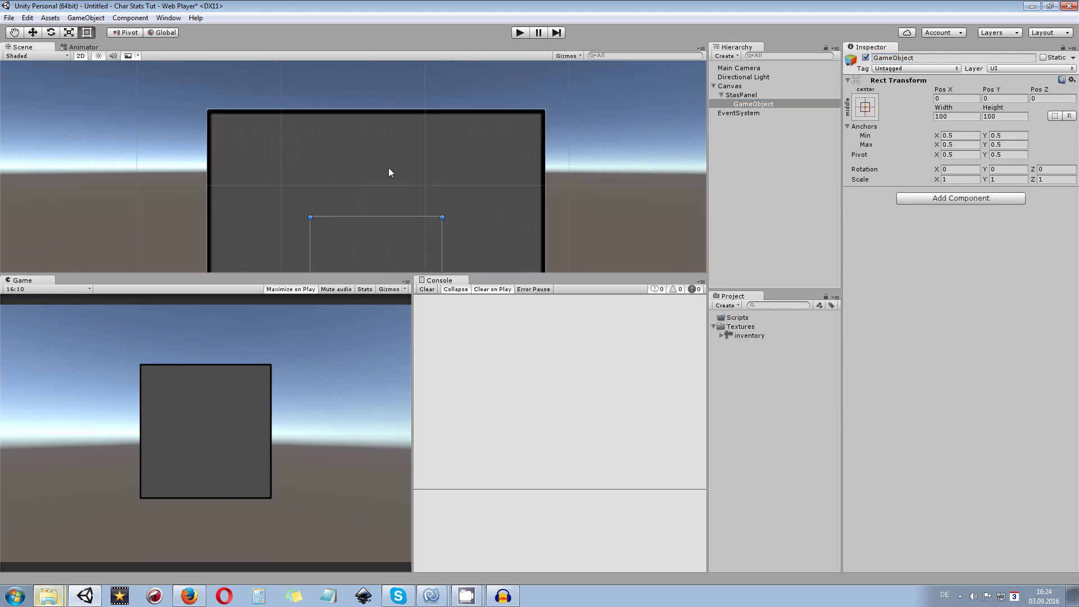
{"action": "left_click_drag", "start_coordinate": [310, 220], "coordinate": [207, 115]}
{"action": "scroll", "coordinate": [338, 191], "scroll_direction": "down", "scroll_amount": 2}
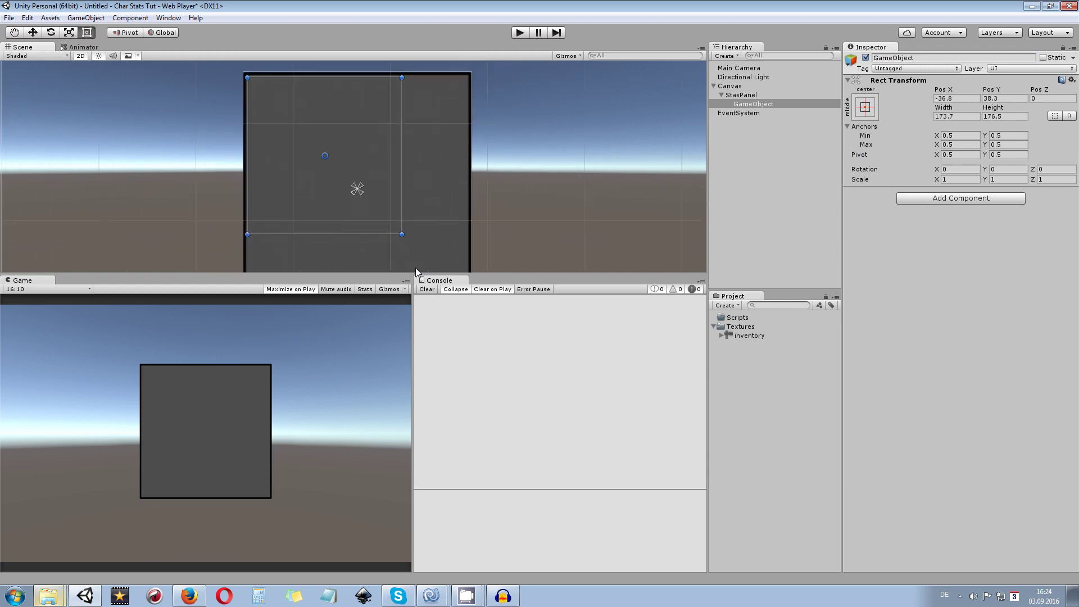
{"action": "scroll", "coordinate": [411, 247], "scroll_direction": "down", "scroll_amount": 1}
{"action": "middle_click_drag", "start_coordinate": [407, 234], "coordinate": [381, 184]}
{"action": "scroll", "coordinate": [380, 181], "scroll_direction": "up", "scroll_amount": 1}
{"action": "left_click_drag", "start_coordinate": [372, 177], "coordinate": [439, 244]}
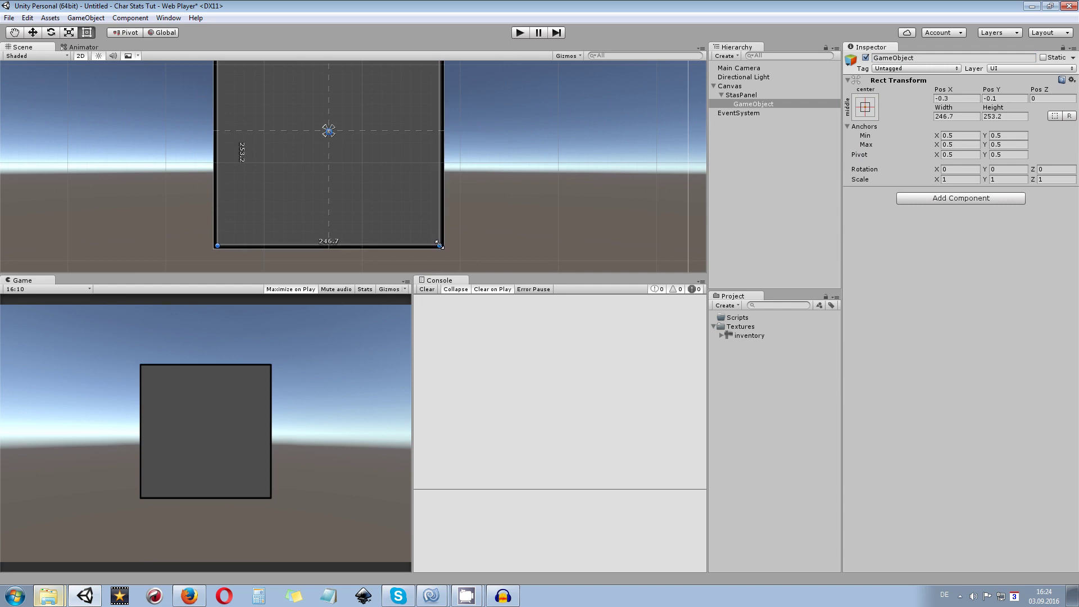
{"action": "scroll", "coordinate": [392, 134], "scroll_direction": "down", "scroll_amount": 2}
{"action": "scroll", "coordinate": [392, 180], "scroll_direction": "up", "scroll_amount": 1}
{"action": "scroll", "coordinate": [393, 149], "scroll_direction": "up", "scroll_amount": 2}
{"action": "middle_click_drag", "start_coordinate": [393, 149], "coordinate": [421, 208]}
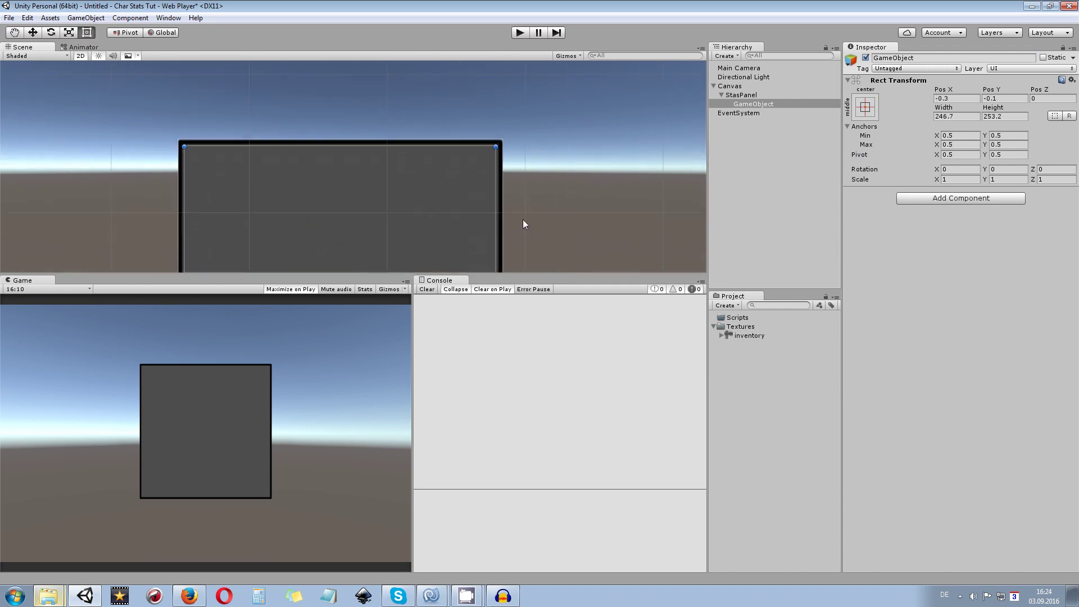
Add a Horizontal Layout Group component to the GameObject inside StatsPanel.
{"action": "left_click", "coordinate": [999, 198]}
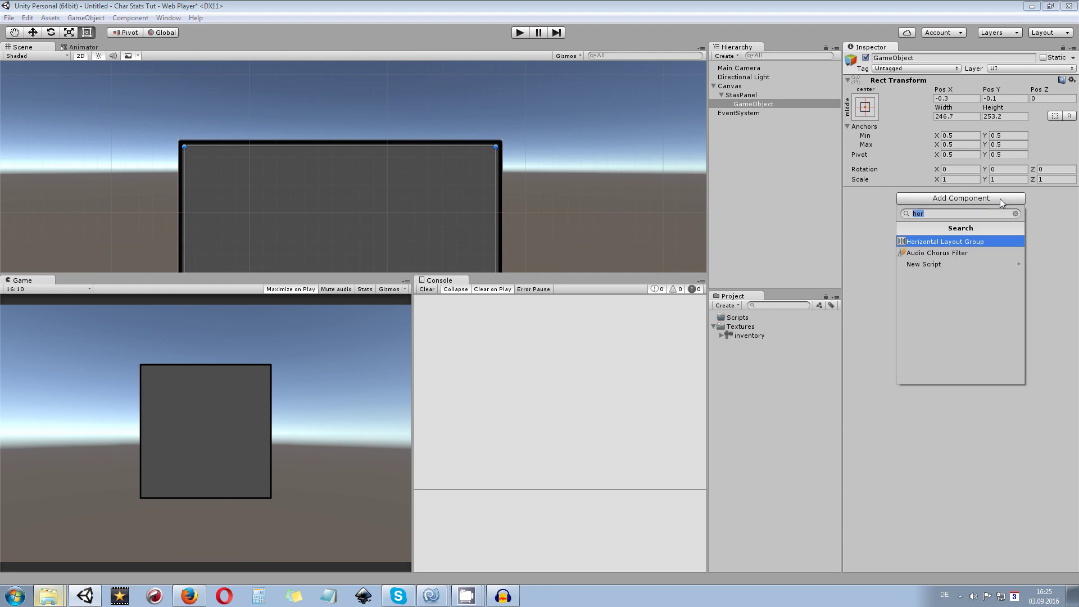
{"action": "left_click", "coordinate": [954, 239]}
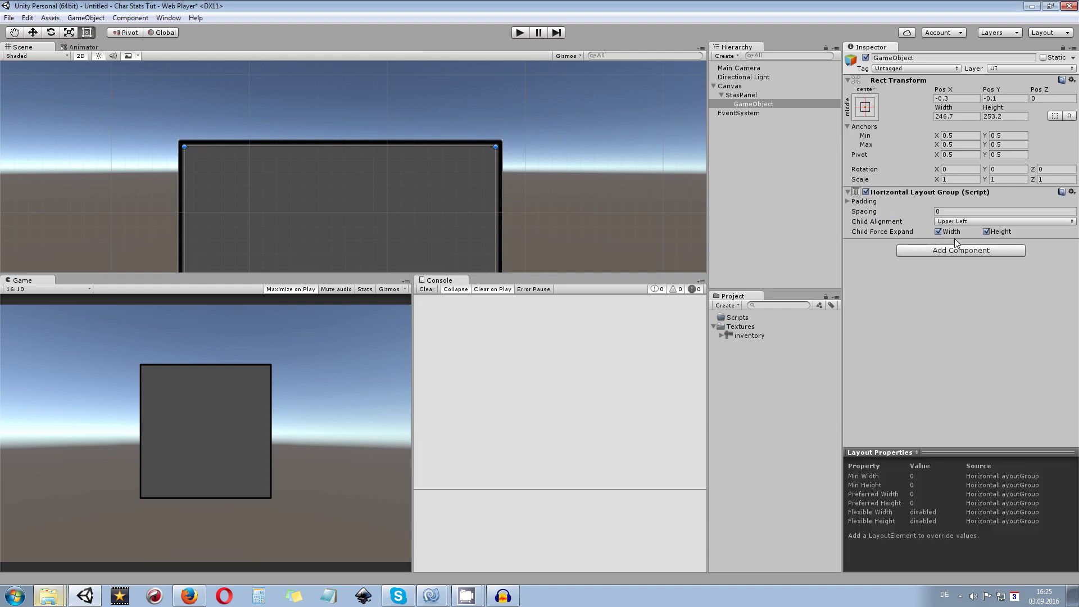
{"action": "scroll", "coordinate": [461, 200], "scroll_direction": "down", "scroll_amount": 2}
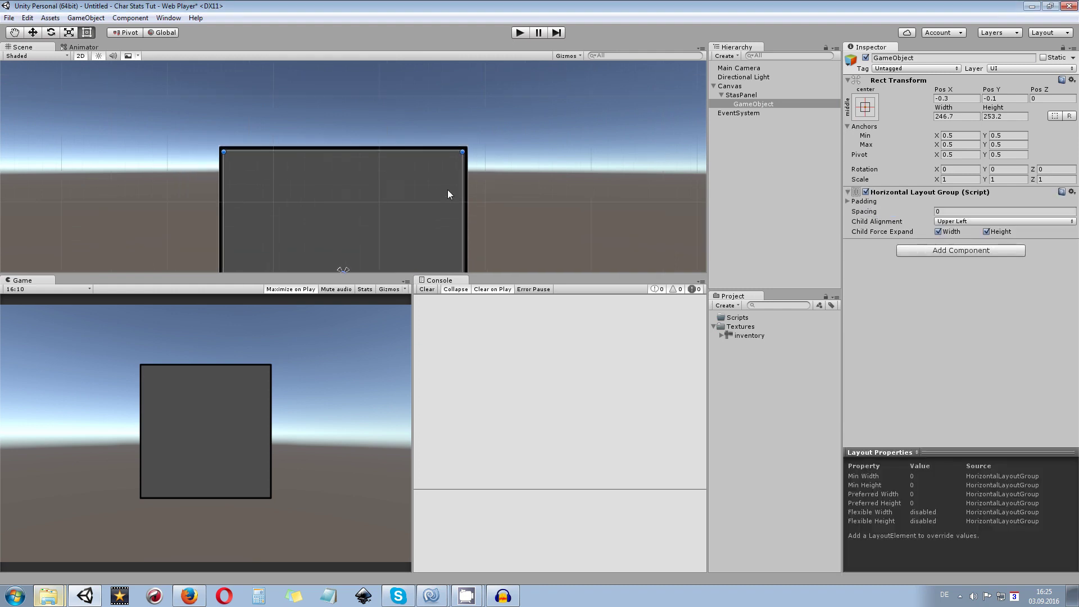
{"action": "scroll", "coordinate": [407, 173], "scroll_direction": "up", "scroll_amount": 2}
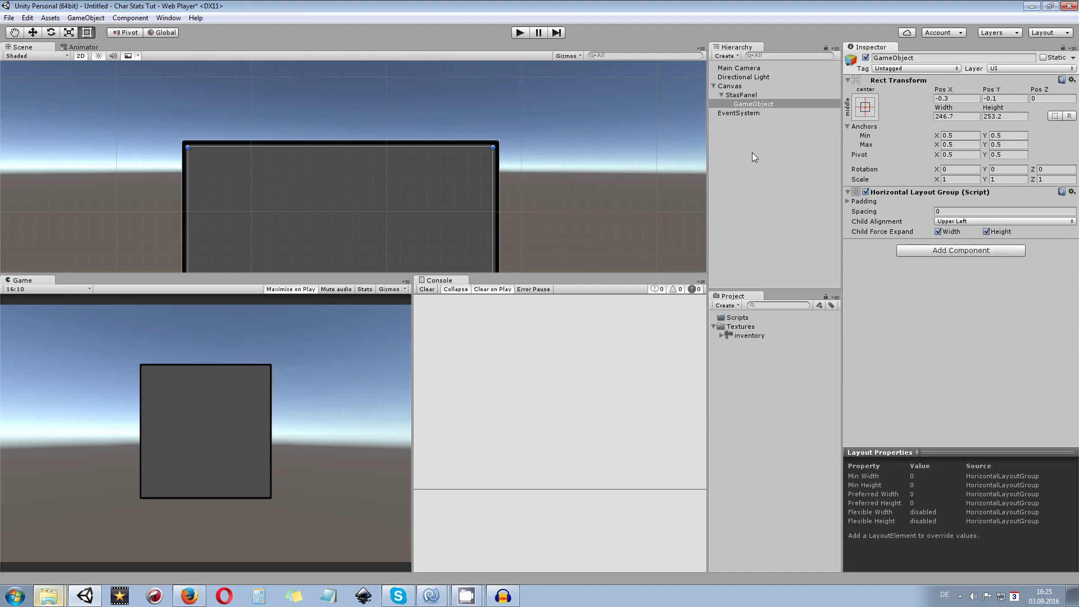
{"action": "left_click", "coordinate": [763, 125]}
{"action": "left_click", "coordinate": [761, 106]}
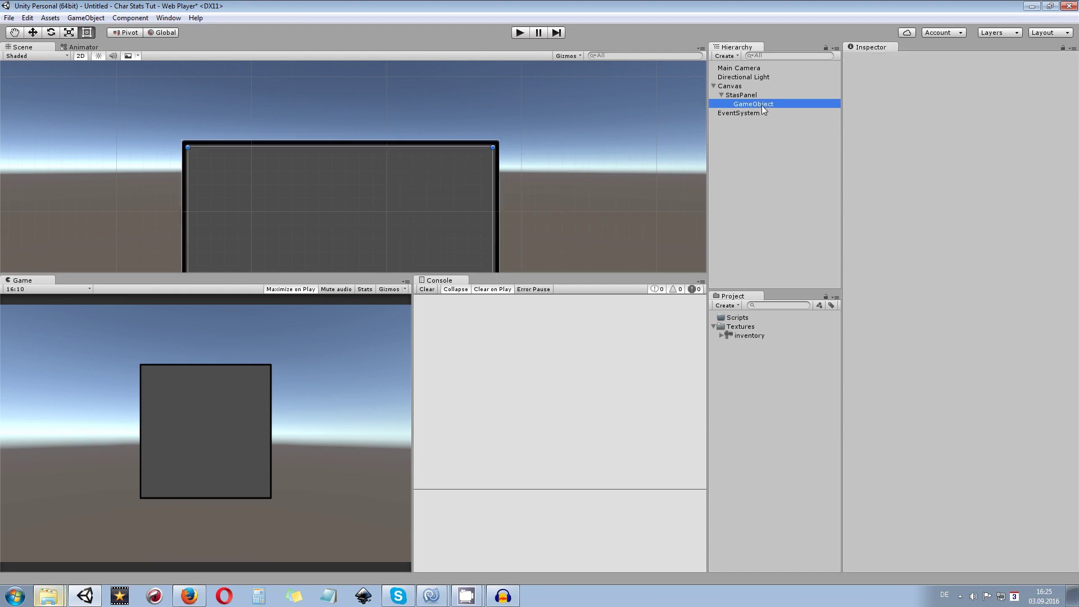
Create a UI Panel as a child of GameObject and frame it in the scene view.
{"action": "right_click", "coordinate": [762, 108]}
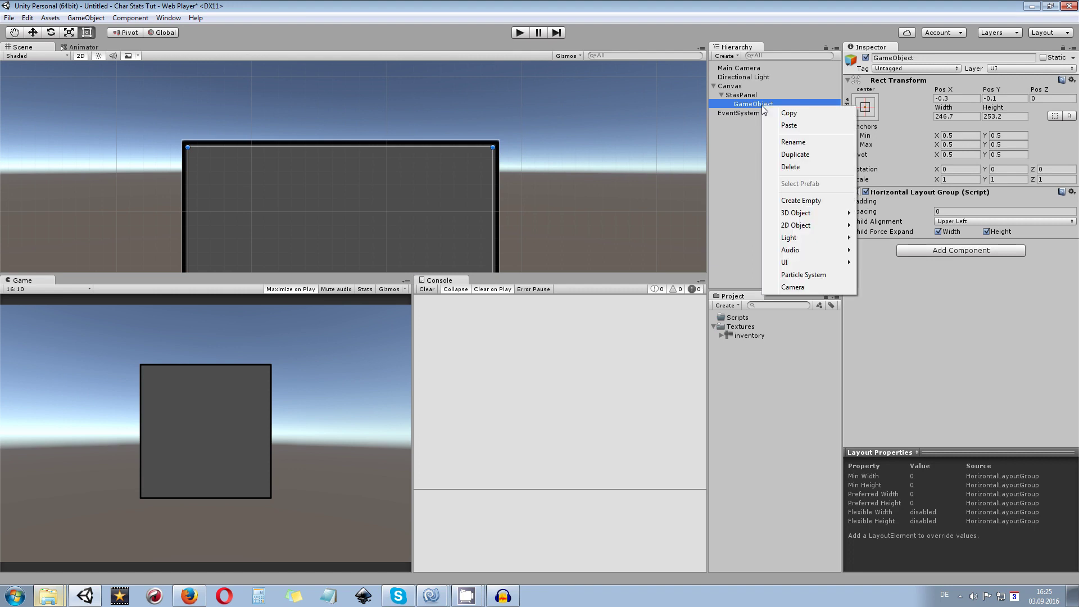
{"action": "mouse_move", "coordinate": [805, 266]}
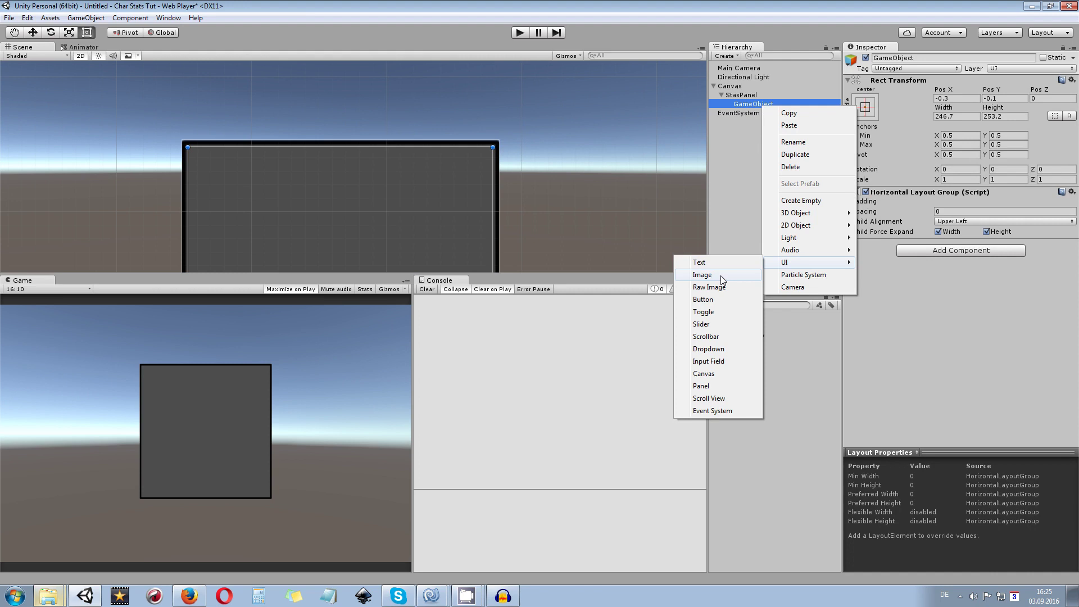
{"action": "left_click", "coordinate": [723, 387]}
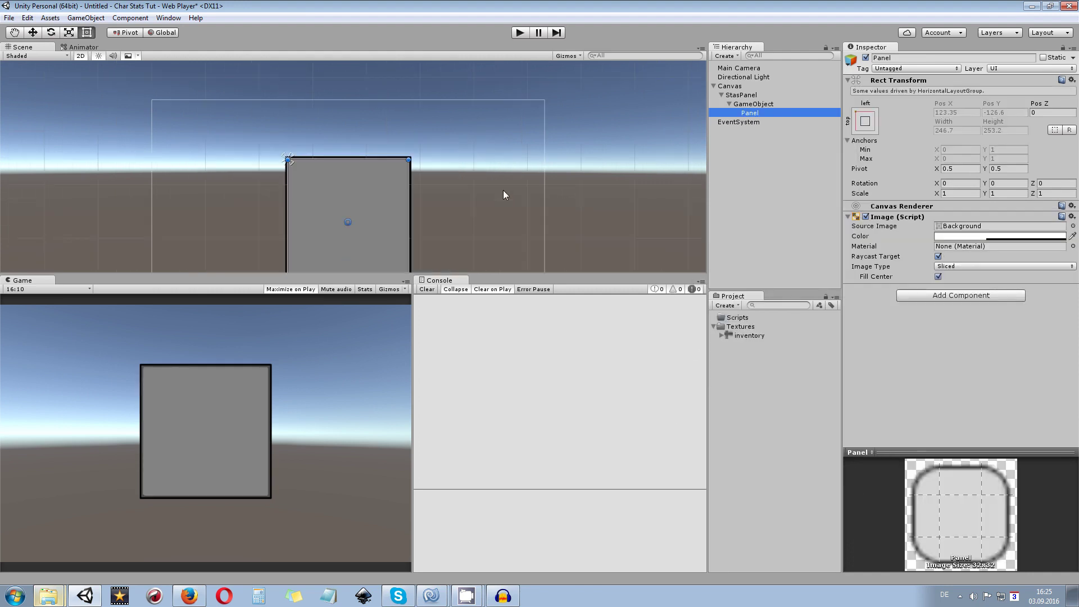
{"action": "left_click", "coordinate": [371, 220]}
{"action": "key", "text": "f"}
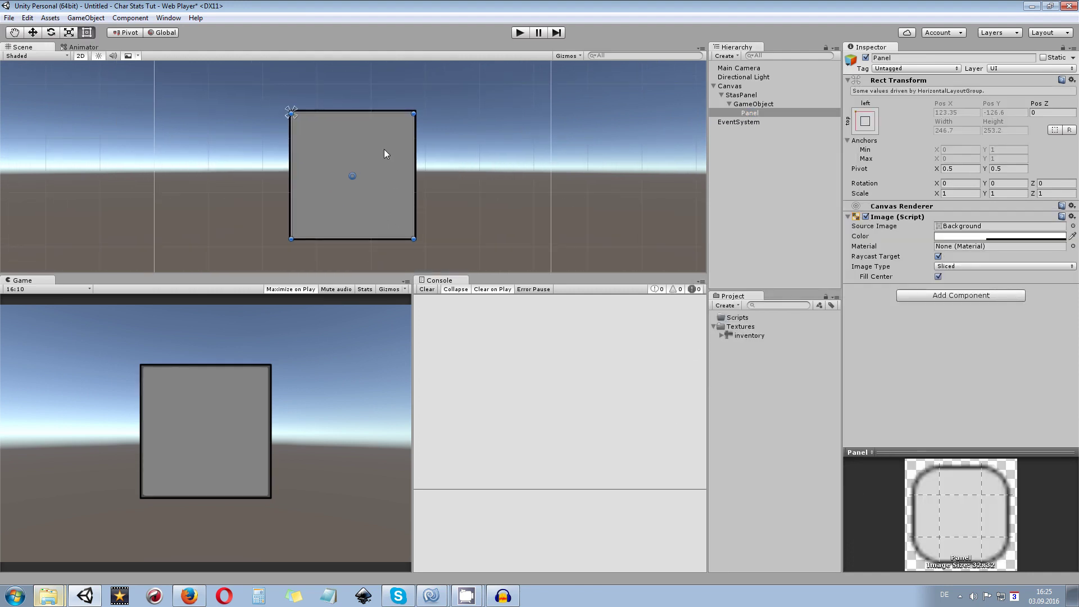
{"action": "scroll", "coordinate": [385, 154], "scroll_direction": "up", "scroll_amount": 2}
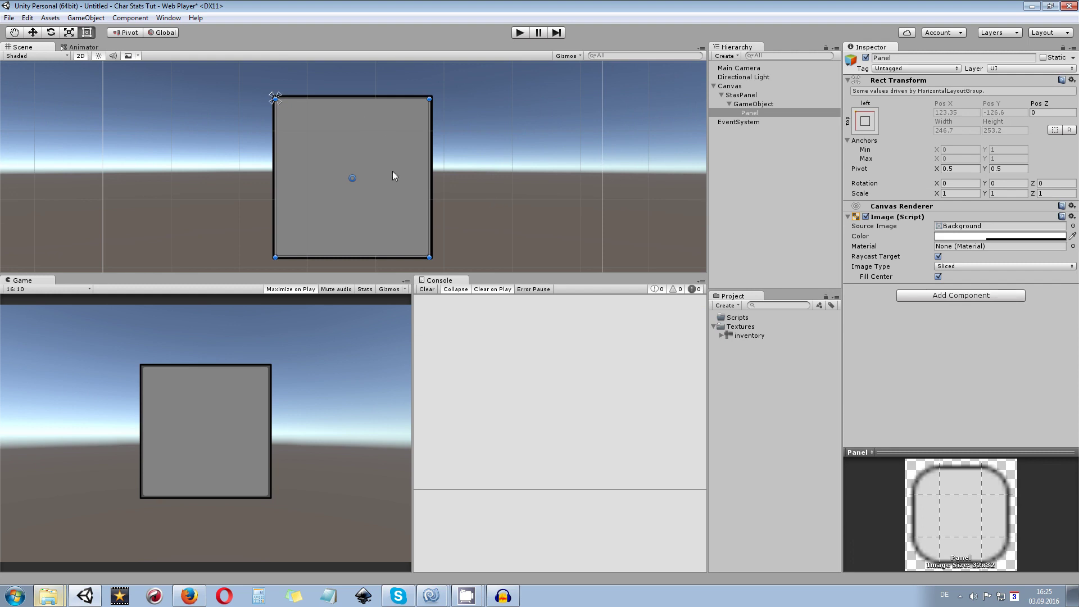
{"action": "scroll", "coordinate": [392, 176], "scroll_direction": "down", "scroll_amount": 1}
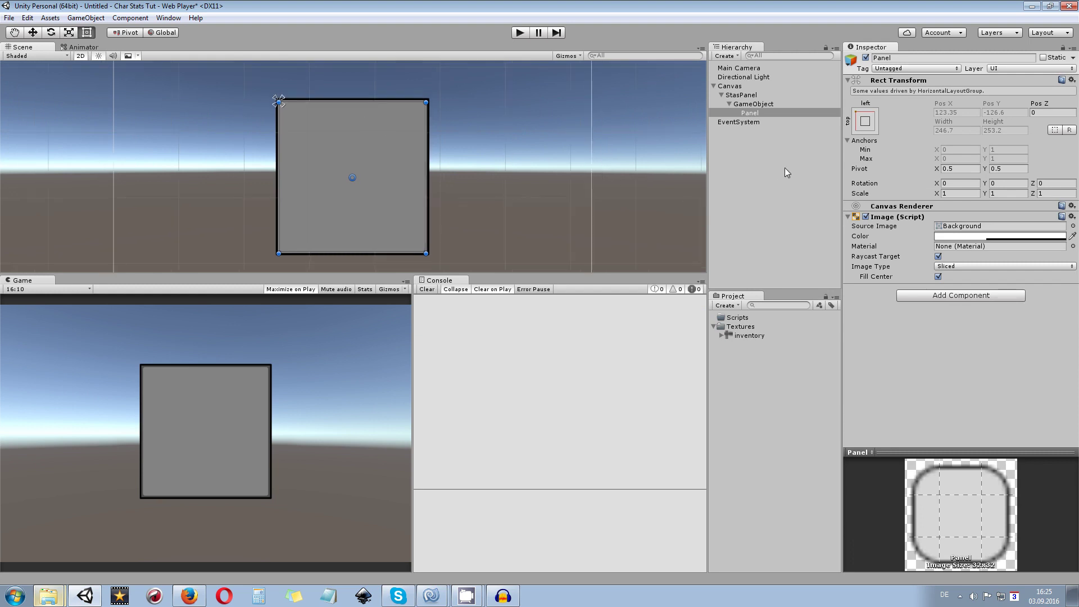
Set the Panel's Source Image to None and its colour to fully opaque white.
{"action": "left_click", "coordinate": [1071, 226]}
{"action": "left_click", "coordinate": [737, 139]}
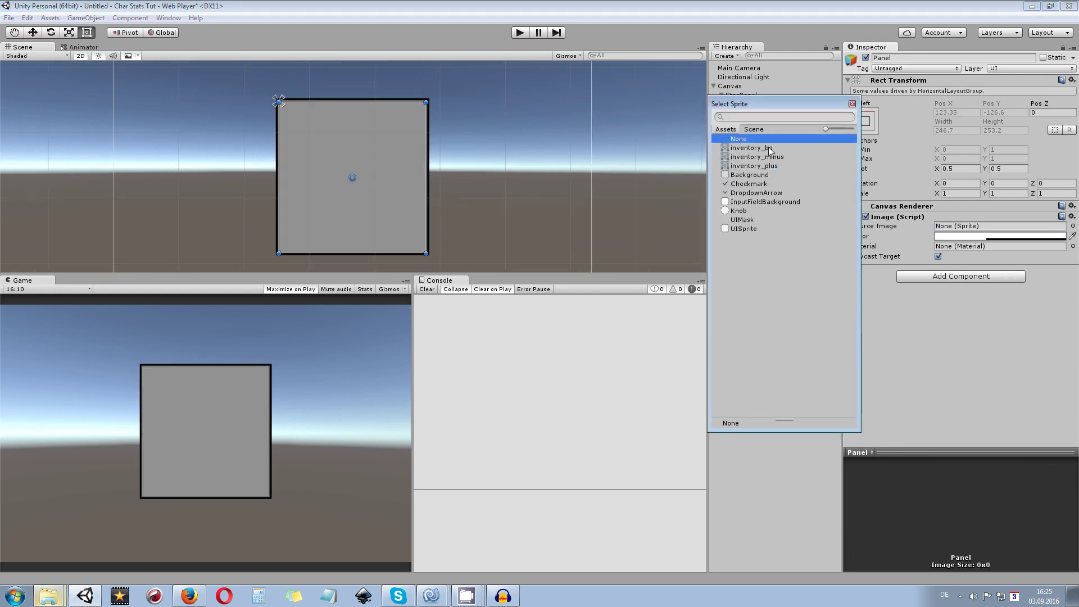
{"action": "left_click", "coordinate": [959, 238]}
{"action": "left_click_drag", "start_coordinate": [513, 502], "coordinate": [560, 502]}
{"action": "scroll", "coordinate": [444, 146], "scroll_direction": "up", "scroll_amount": 2}
{"action": "scroll", "coordinate": [477, 146], "scroll_direction": "down", "scroll_amount": 1}
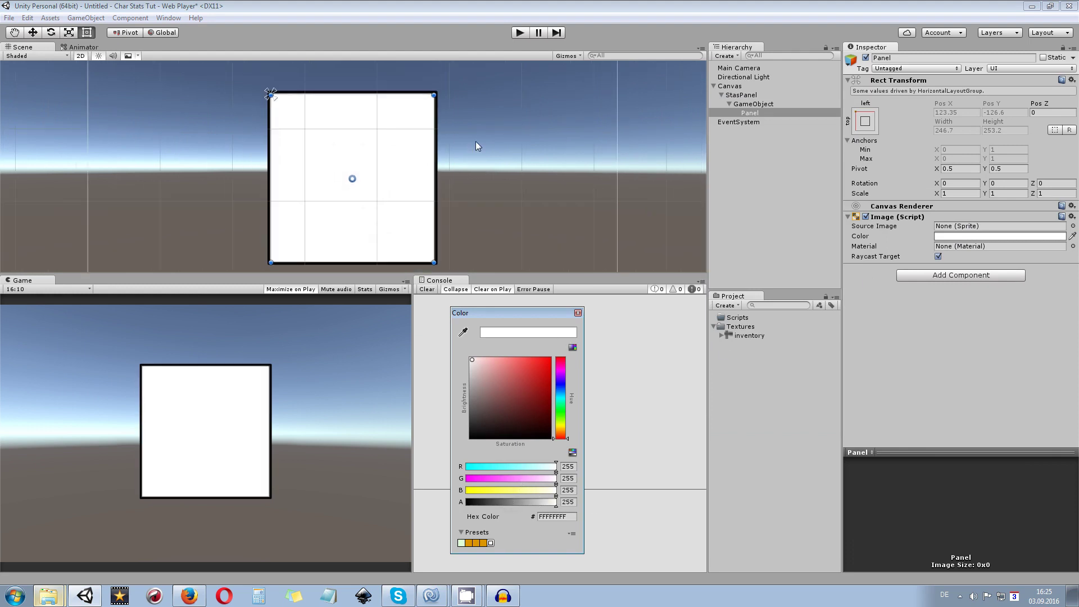
{"action": "left_click", "coordinate": [422, 262]}
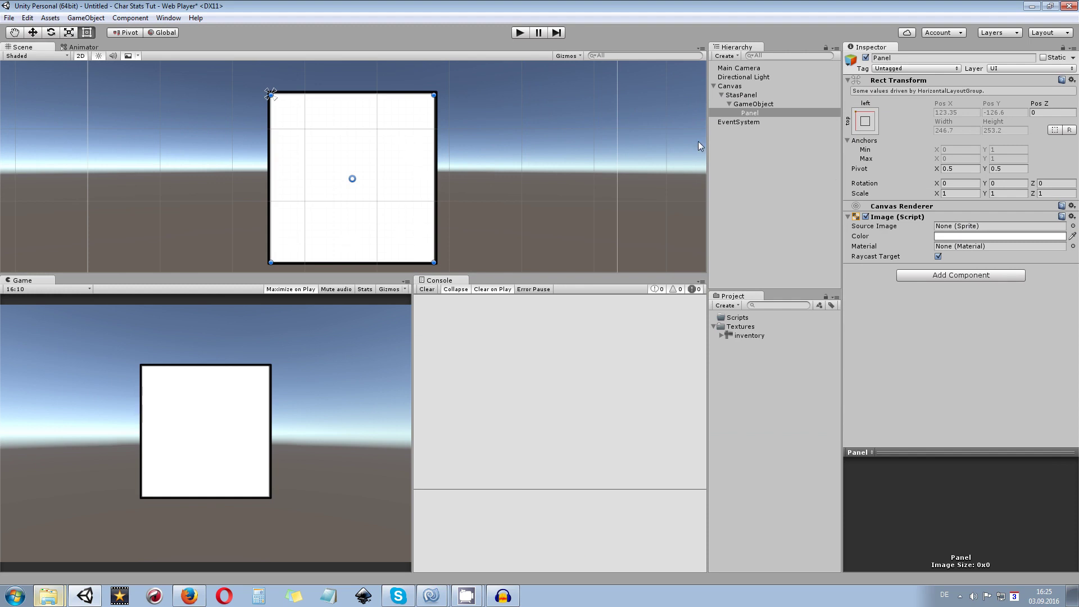
Turn off Child Force Expand Height on GameObject's layout group, then reselect the Panel.
{"action": "left_click", "coordinate": [756, 105]}
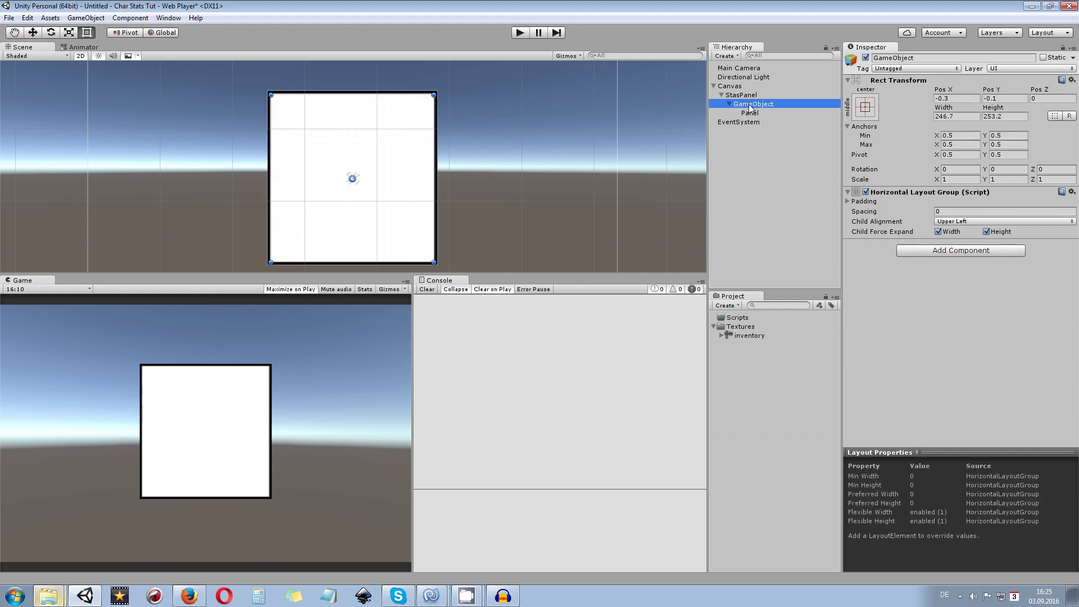
{"action": "left_click", "coordinate": [986, 232]}
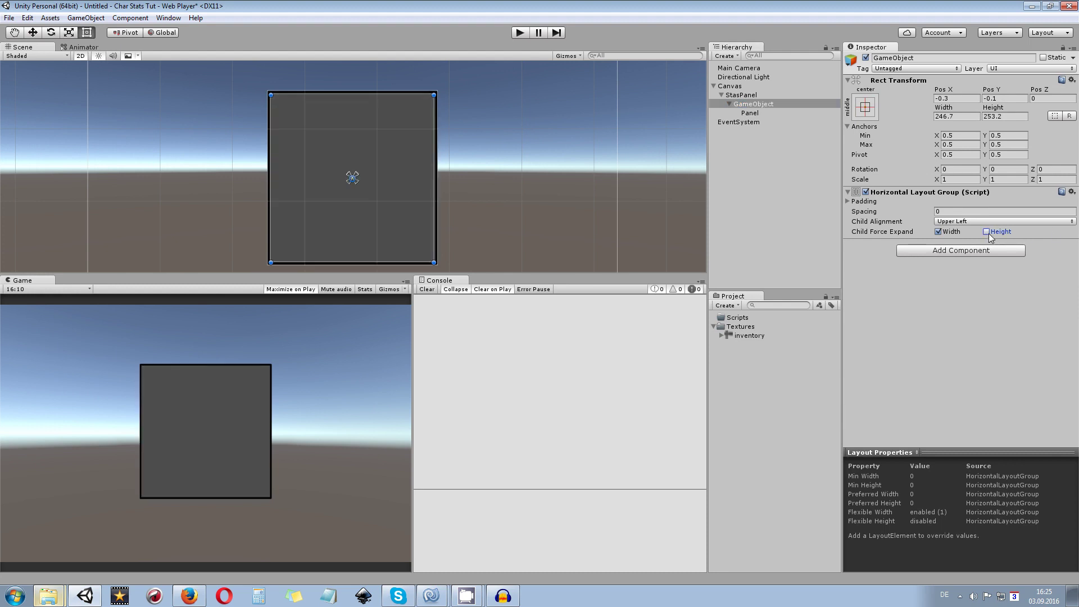
{"action": "left_click", "coordinate": [763, 114]}
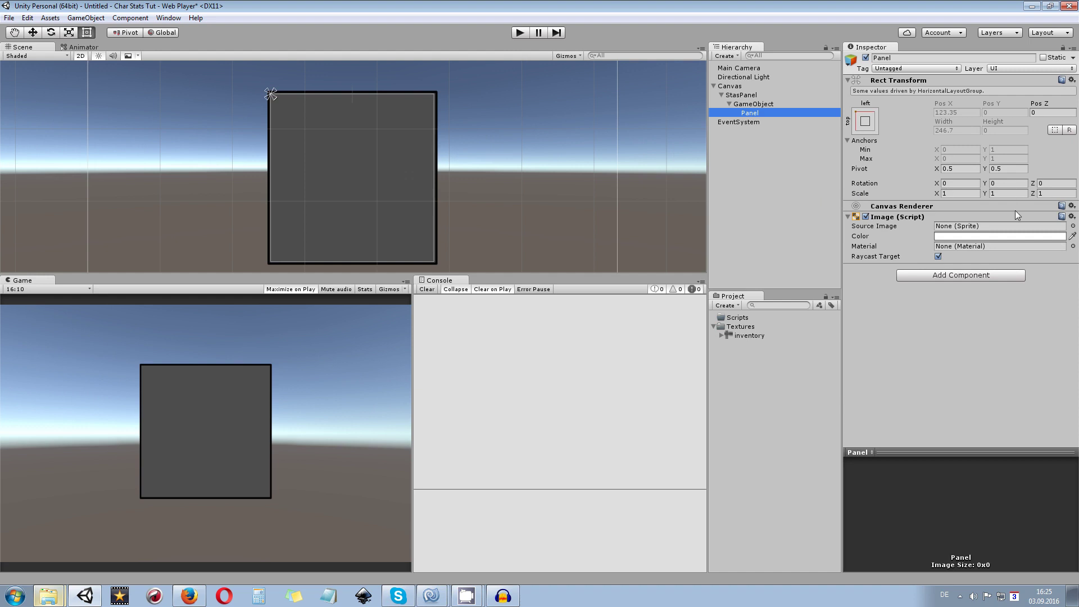
Add a Layout Element to the Panel with Flexible Width and Flexible Height set to 0.
{"action": "left_click", "coordinate": [957, 274]}
{"action": "type", "text": "lay"}
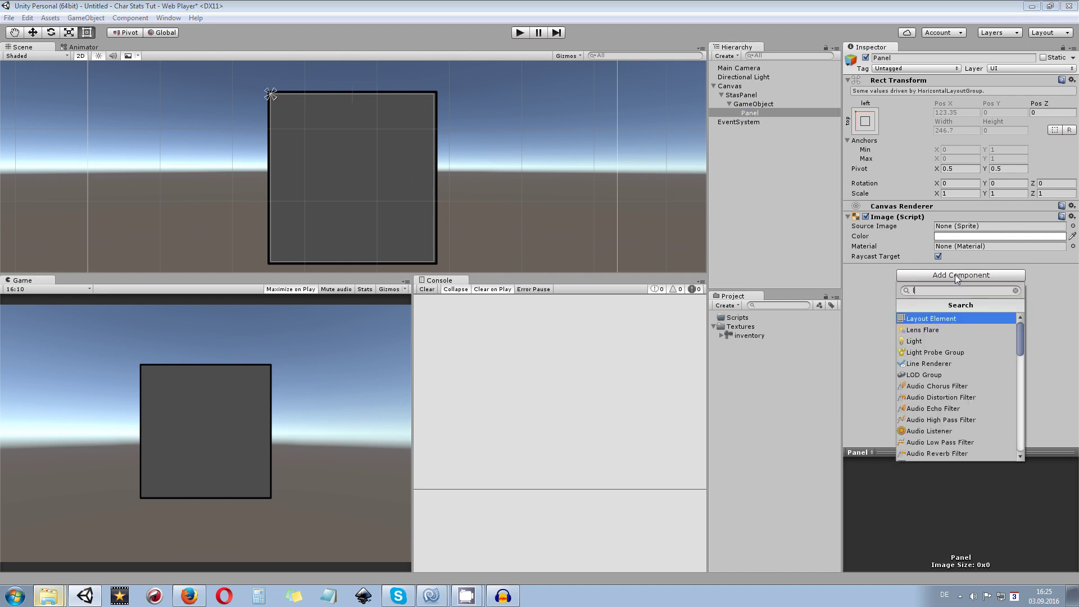
{"action": "left_click", "coordinate": [974, 322]}
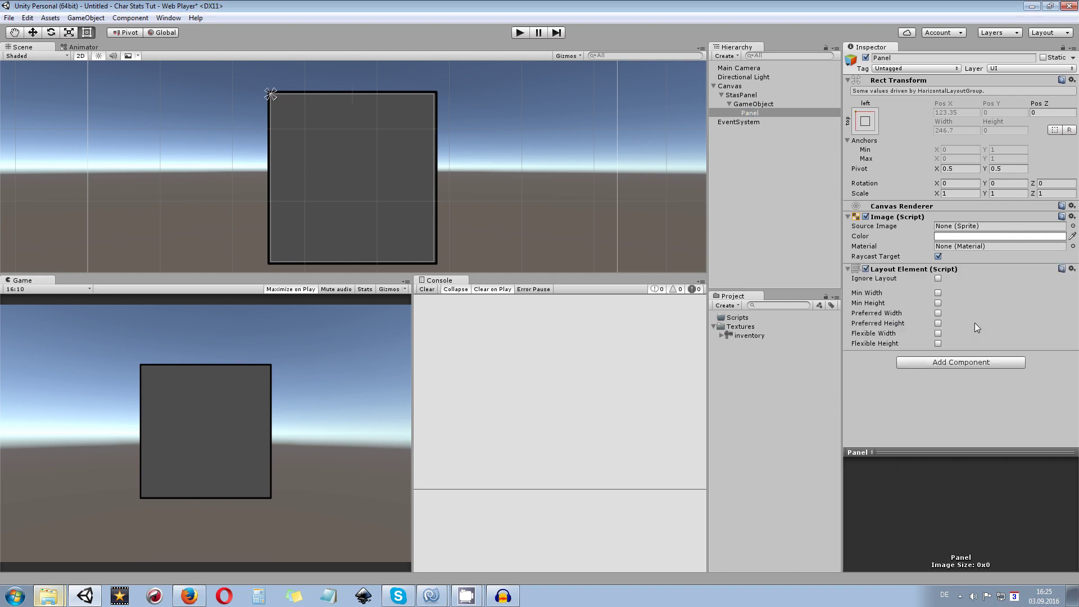
{"action": "left_click", "coordinate": [937, 333]}
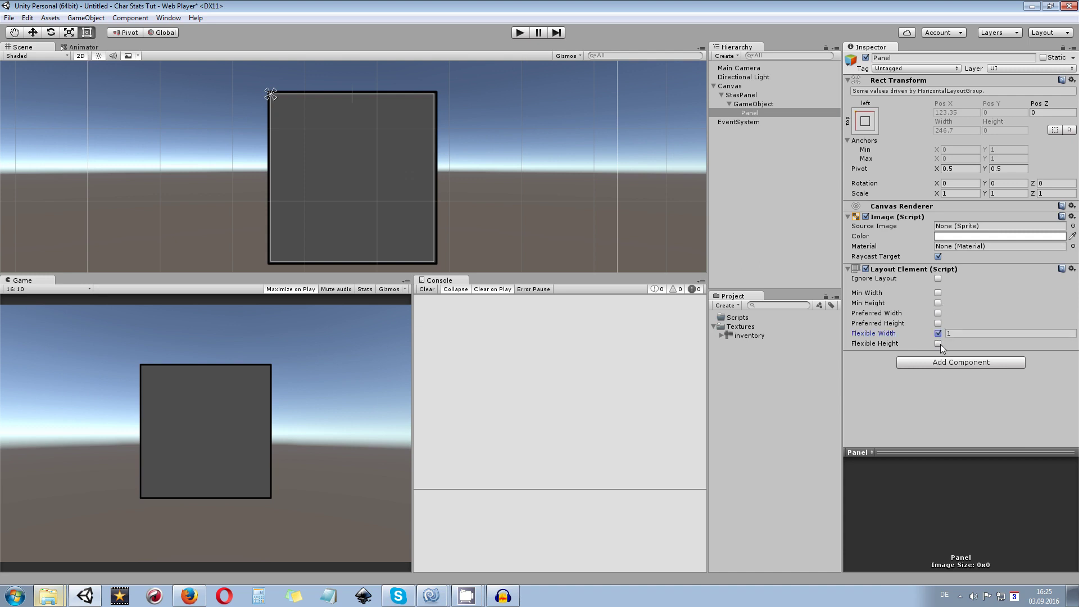
{"action": "left_click", "coordinate": [937, 344]}
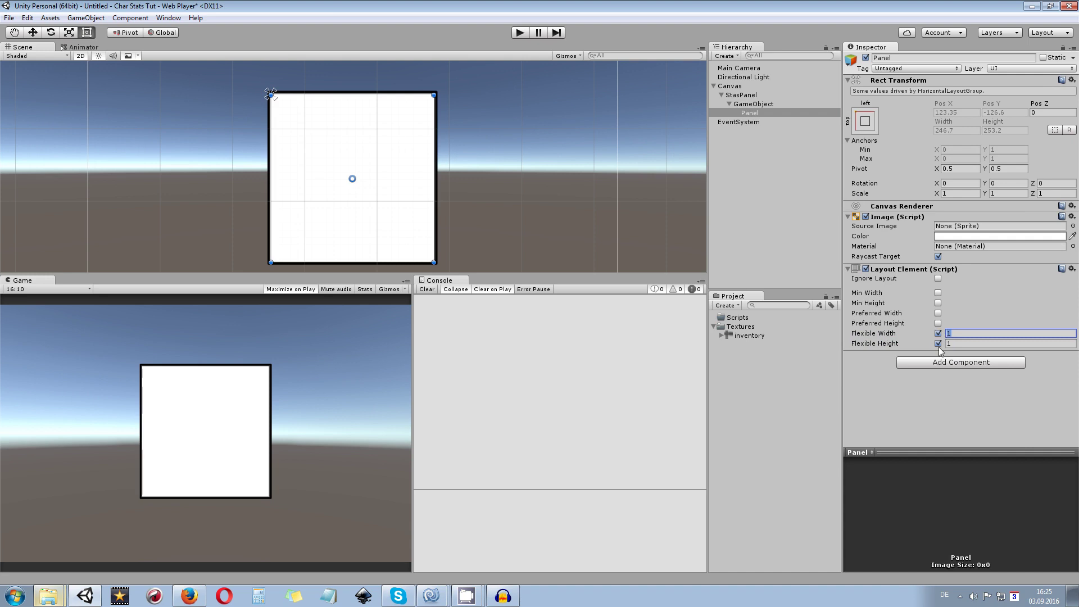
{"action": "type", "text": "0"}
{"action": "left_click", "coordinate": [959, 344]}
{"action": "type", "text": "0"}
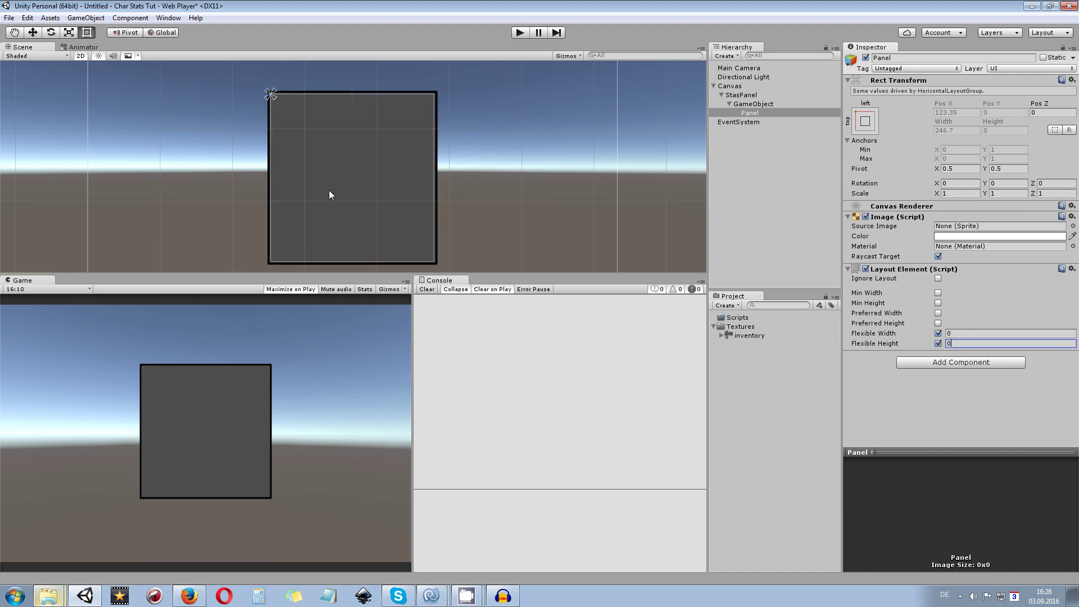
Enable the Panel's Min Height and set it to 35.
{"action": "left_click", "coordinate": [938, 303]}
{"action": "left_click", "coordinate": [976, 304]}
{"action": "type", "text": "40"}
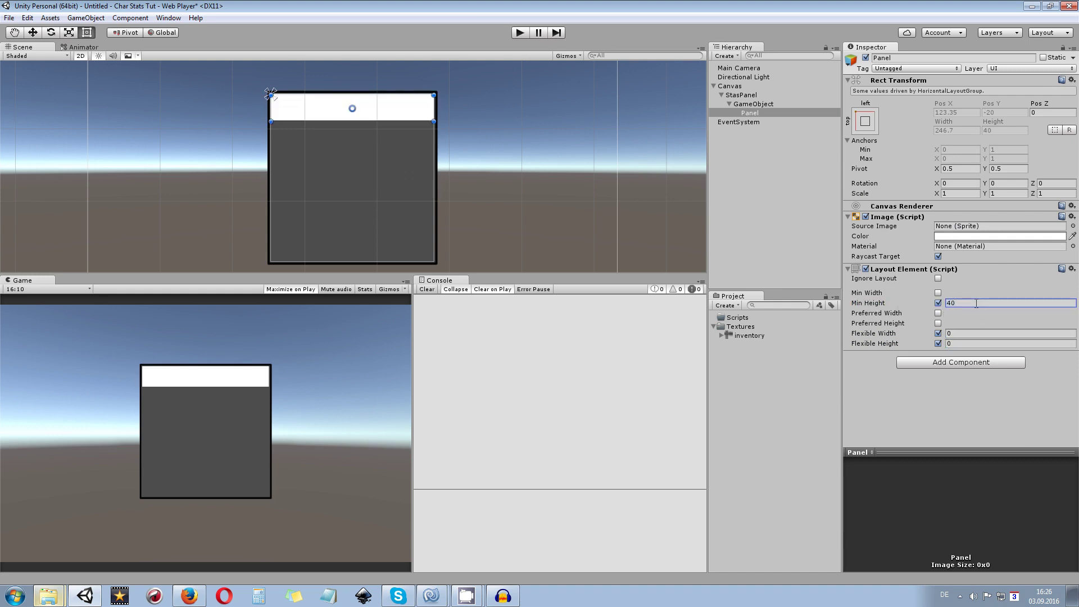
{"action": "scroll", "coordinate": [418, 220], "scroll_direction": "up", "scroll_amount": 6}
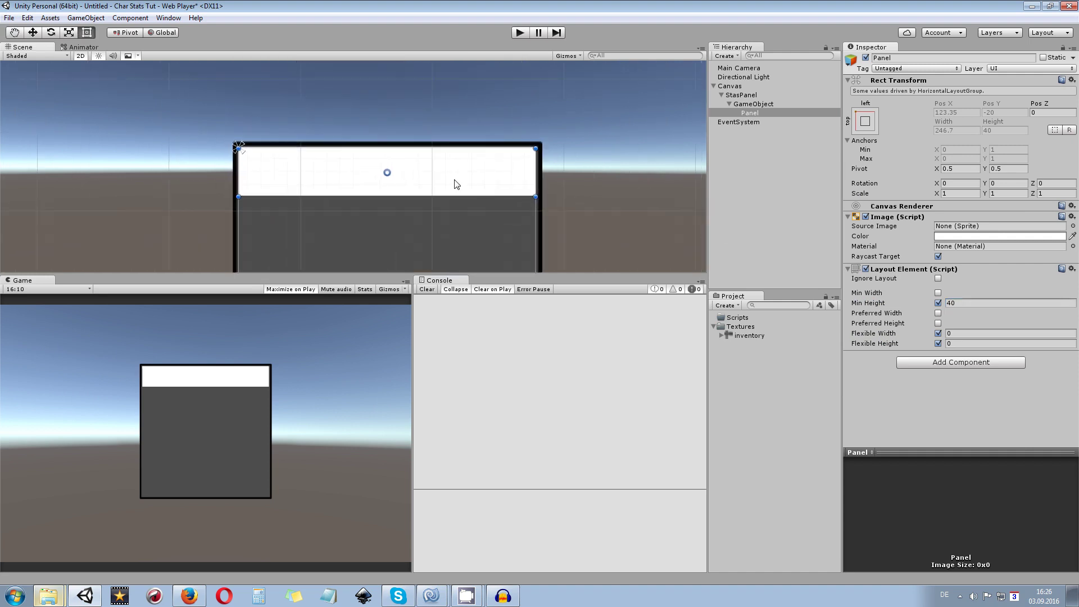
{"action": "left_click", "coordinate": [965, 303]}
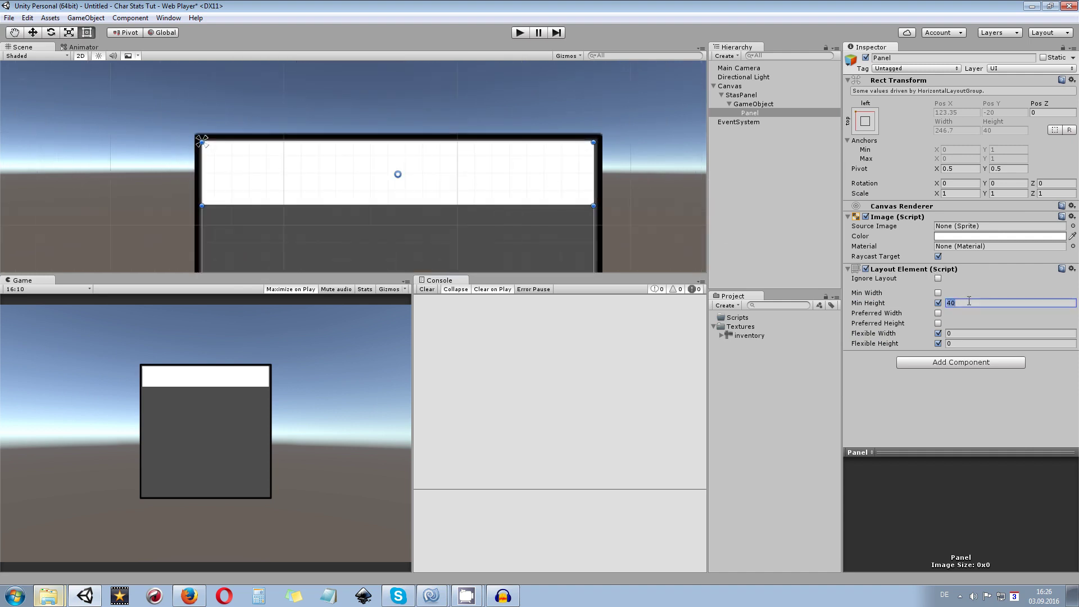
{"action": "type", "text": "30"}
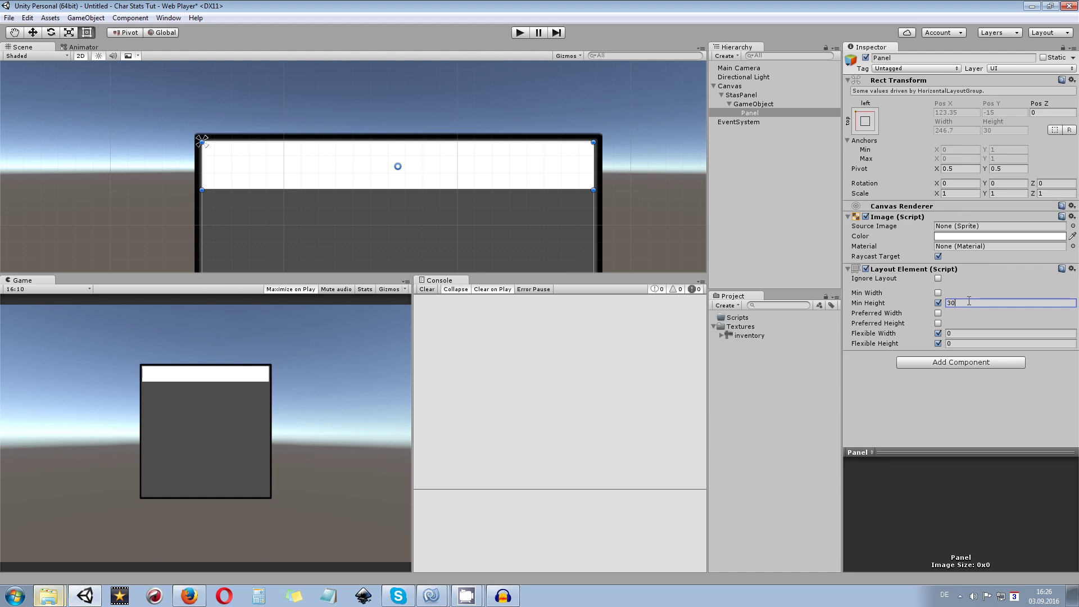
{"action": "key", "text": "BackSpace"}
{"action": "type", "text": "5"}
{"action": "scroll", "coordinate": [609, 174], "scroll_direction": "up", "scroll_amount": 2}
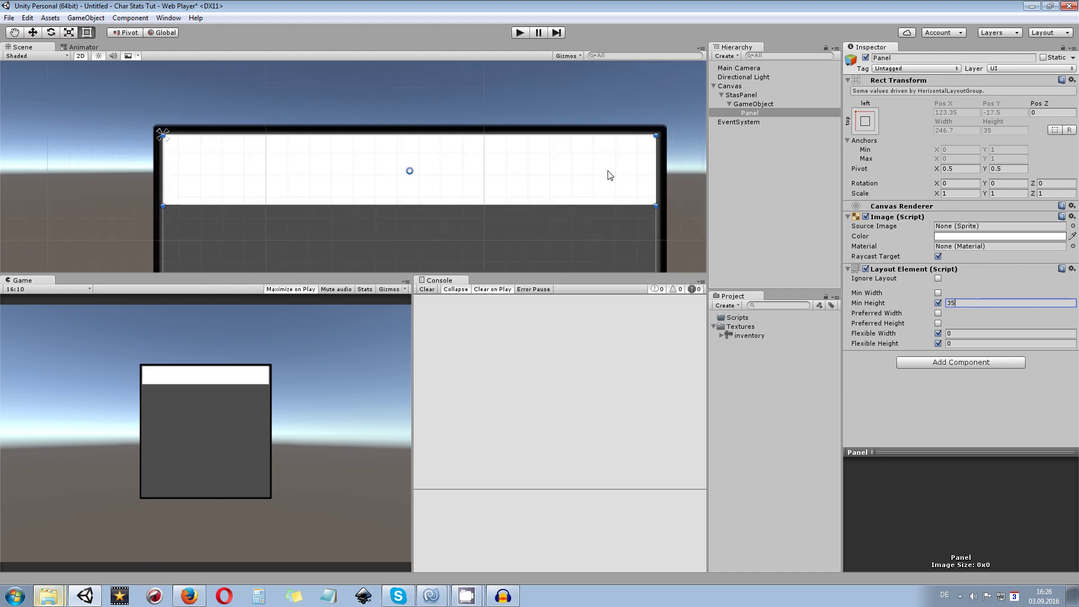
{"action": "scroll", "coordinate": [638, 130], "scroll_direction": "down", "scroll_amount": 3}
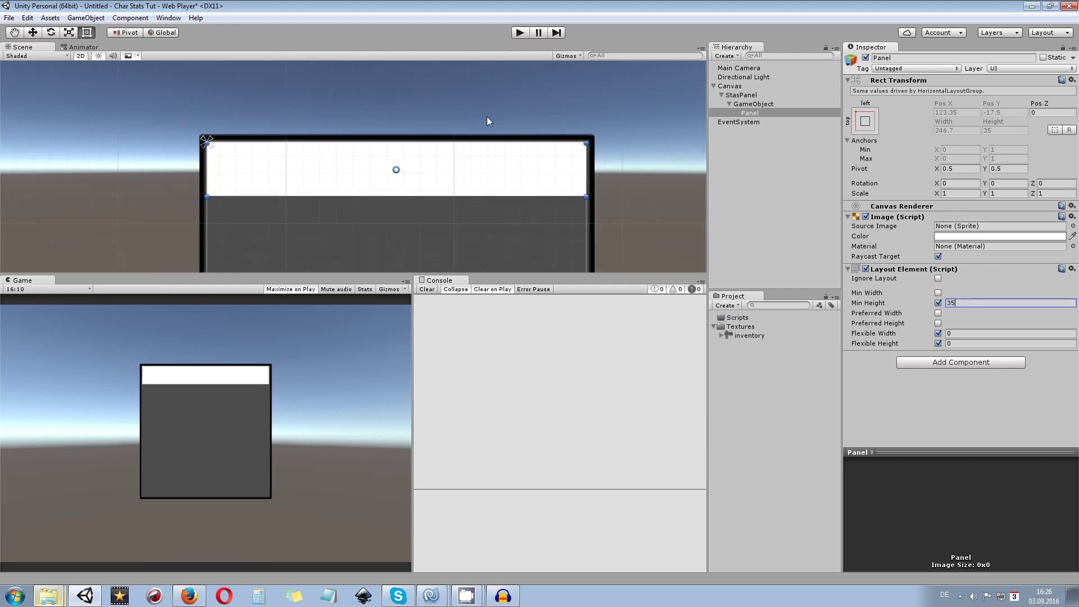
Test the scene in Play mode, then recheck the GameObject and Panel layout settings.
{"action": "left_click", "coordinate": [518, 34]}
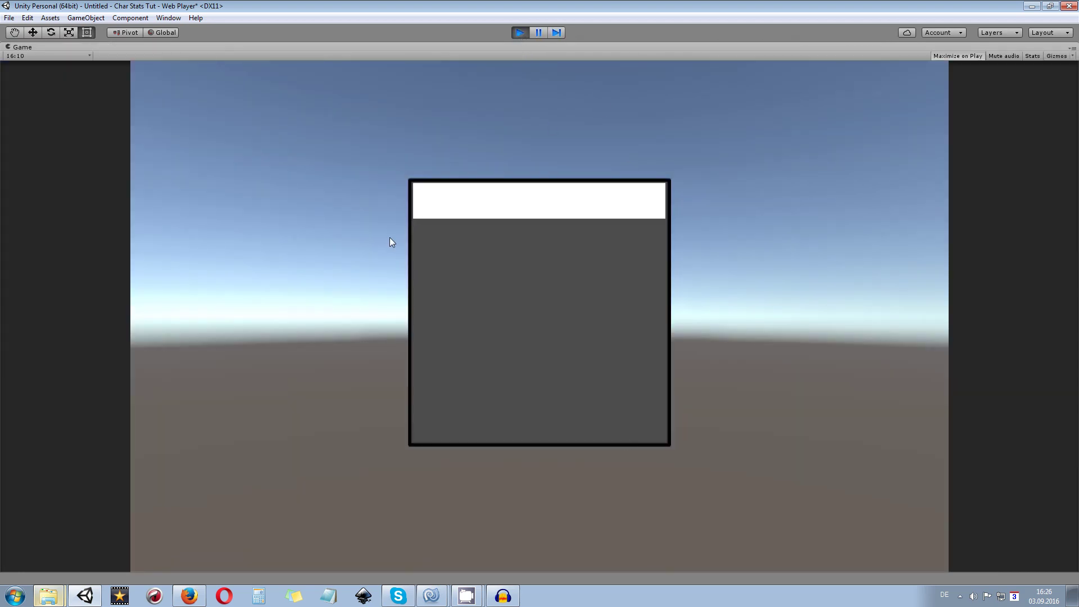
{"action": "left_click", "coordinate": [517, 33]}
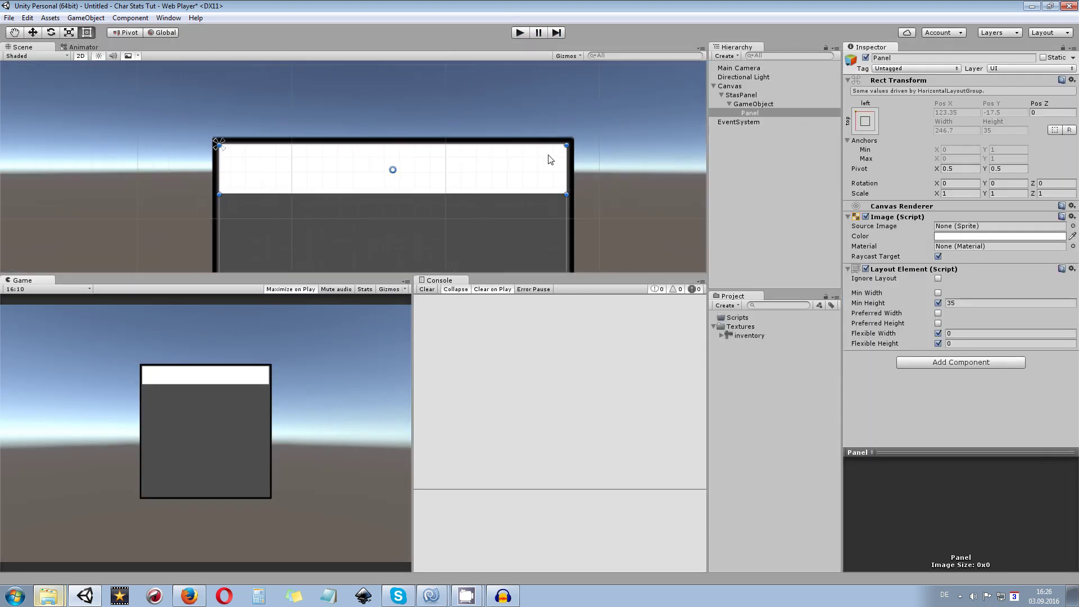
{"action": "scroll", "coordinate": [553, 157], "scroll_direction": "up", "scroll_amount": 2}
{"action": "scroll", "coordinate": [618, 174], "scroll_direction": "up", "scroll_amount": 1}
{"action": "scroll", "coordinate": [675, 170], "scroll_direction": "down", "scroll_amount": 1}
{"action": "scroll", "coordinate": [644, 168], "scroll_direction": "up", "scroll_amount": 2}
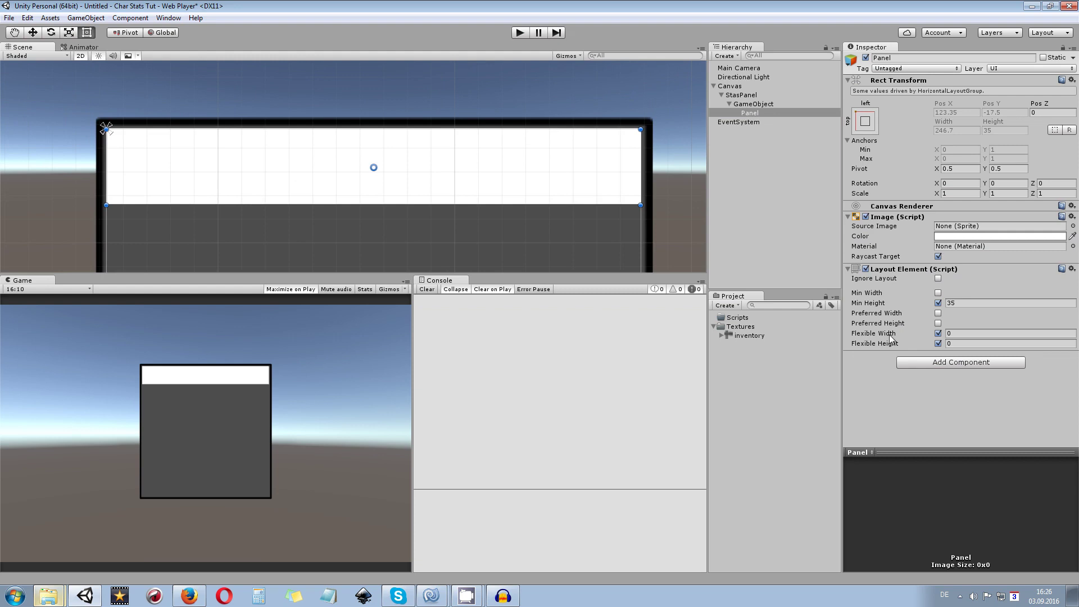
{"action": "left_click", "coordinate": [753, 104]}
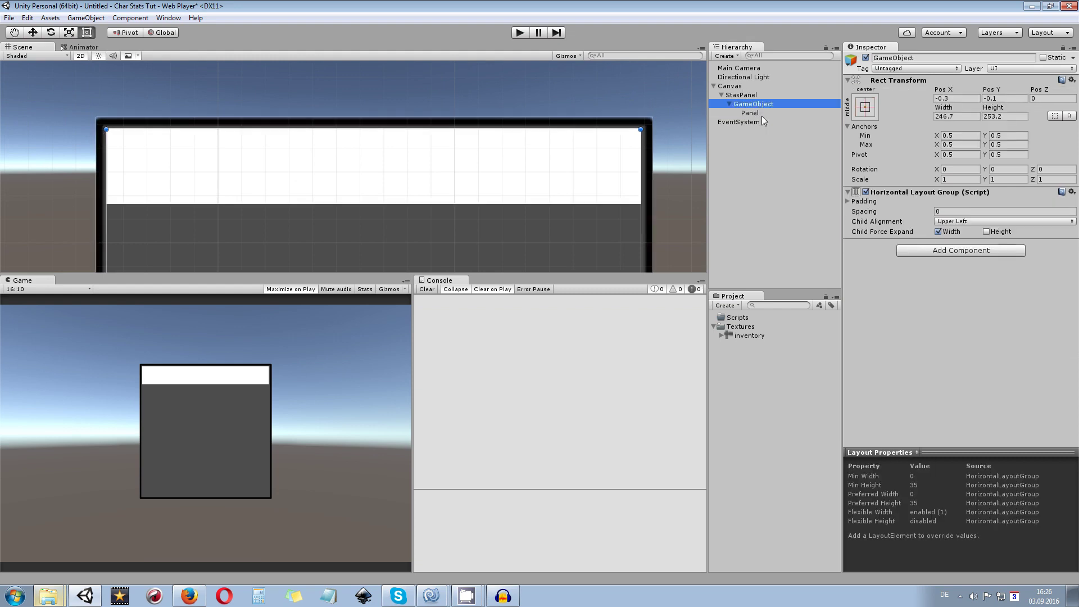
{"action": "left_click", "coordinate": [752, 112]}
{"action": "left_click", "coordinate": [756, 104]}
{"action": "left_click", "coordinate": [763, 112]}
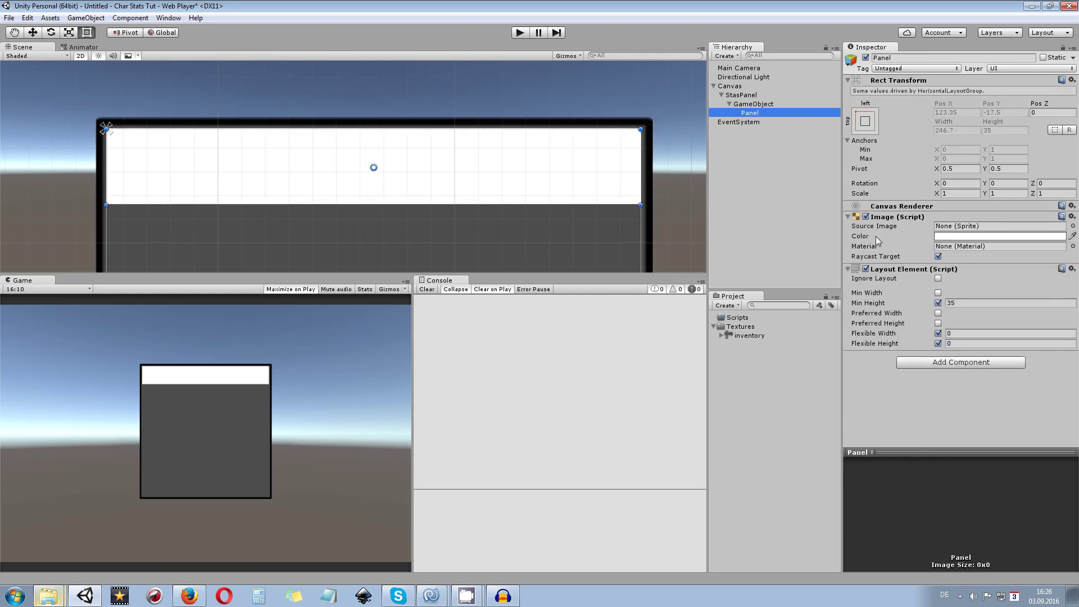
Add a Text object under Panel and size it to the panel's left part.
{"action": "right_click", "coordinate": [763, 115]}
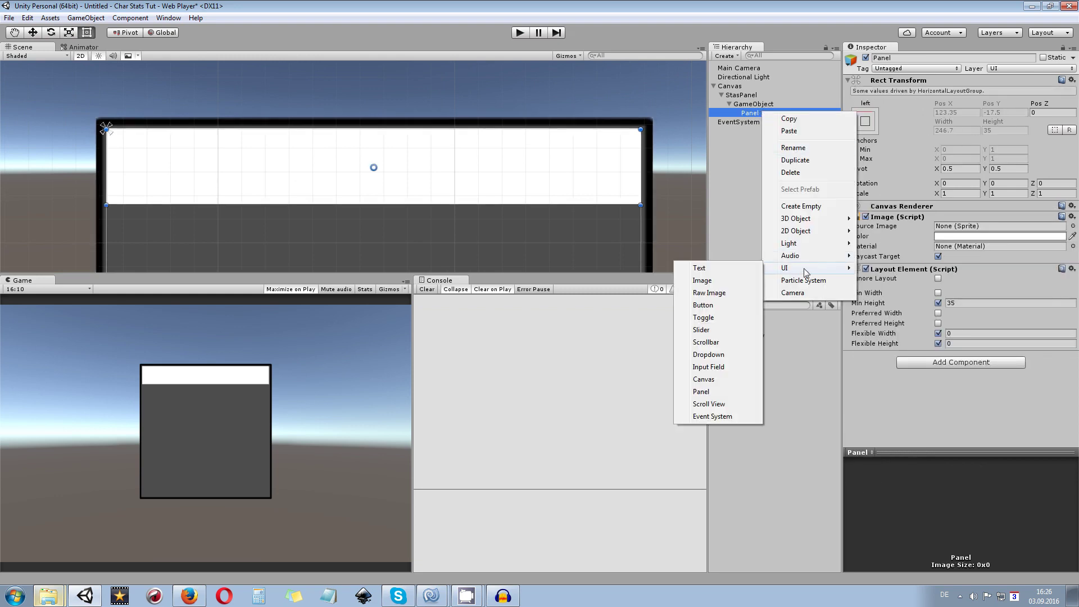
{"action": "mouse_move", "coordinate": [802, 272]}
{"action": "left_click", "coordinate": [729, 271]}
{"action": "left_click_drag", "start_coordinate": [200, 135], "coordinate": [107, 135]}
{"action": "left_click", "coordinate": [105, 130]}
{"action": "left_click", "coordinate": [118, 142]}
{"action": "left_click_drag", "start_coordinate": [107, 134], "coordinate": [107, 129]}
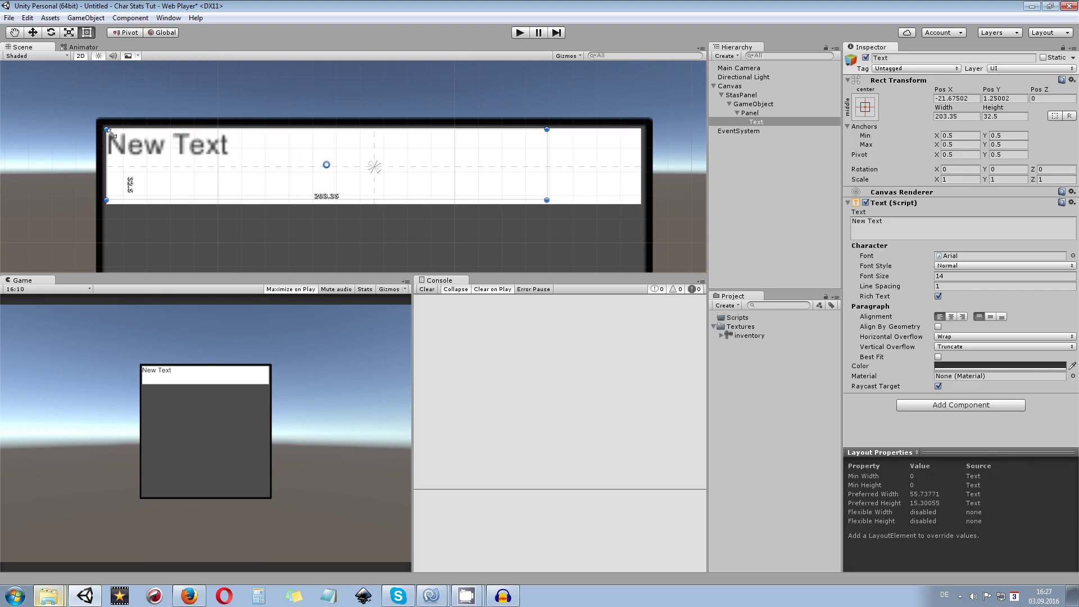
{"action": "left_click_drag", "start_coordinate": [521, 150], "coordinate": [374, 203]}
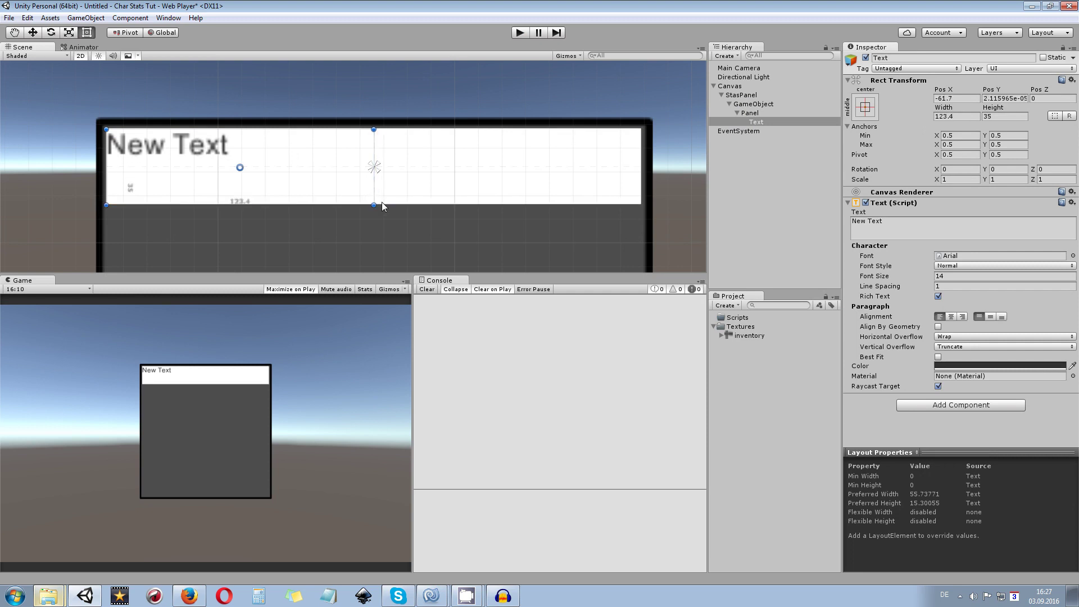
Centre the text vertically, enable Best Fit, and make it read 'Strength'.
{"action": "left_click", "coordinate": [990, 317]}
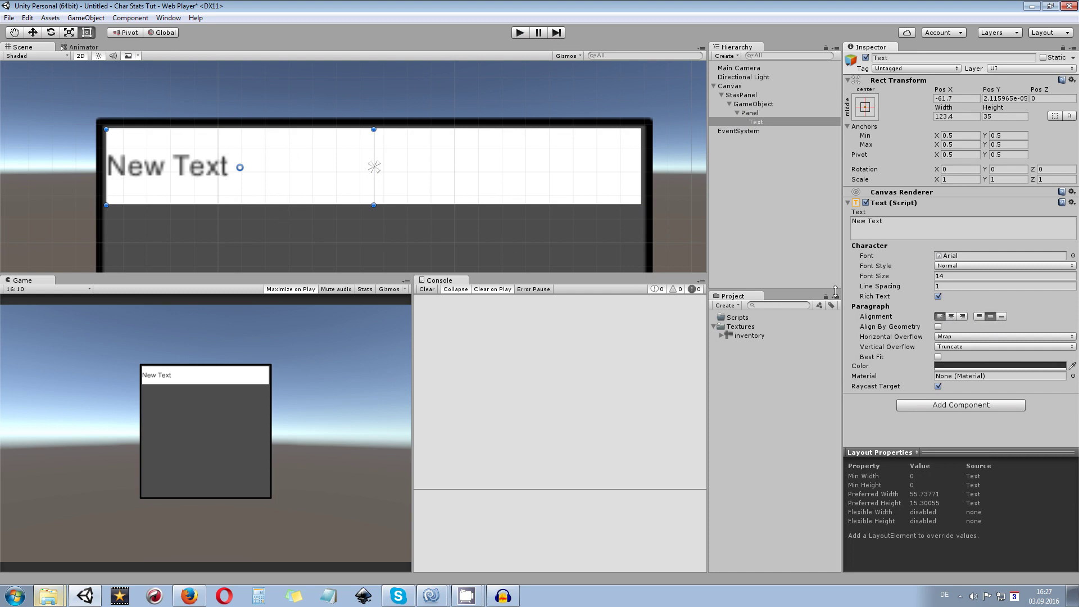
{"action": "left_click", "coordinate": [938, 357]}
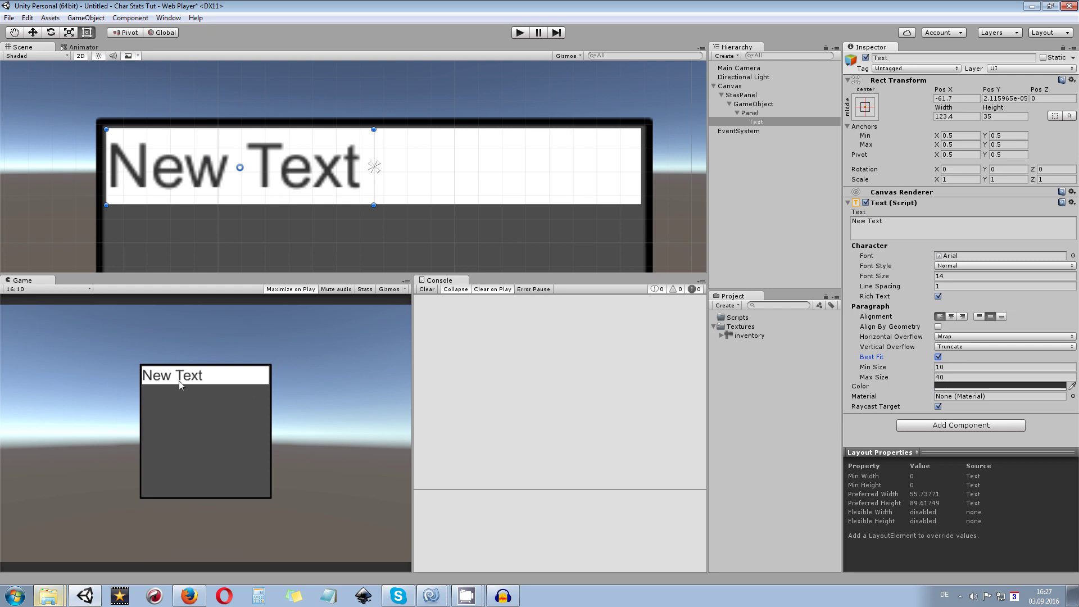
{"action": "left_click", "coordinate": [912, 228]}
{"action": "type", "text": "S"}
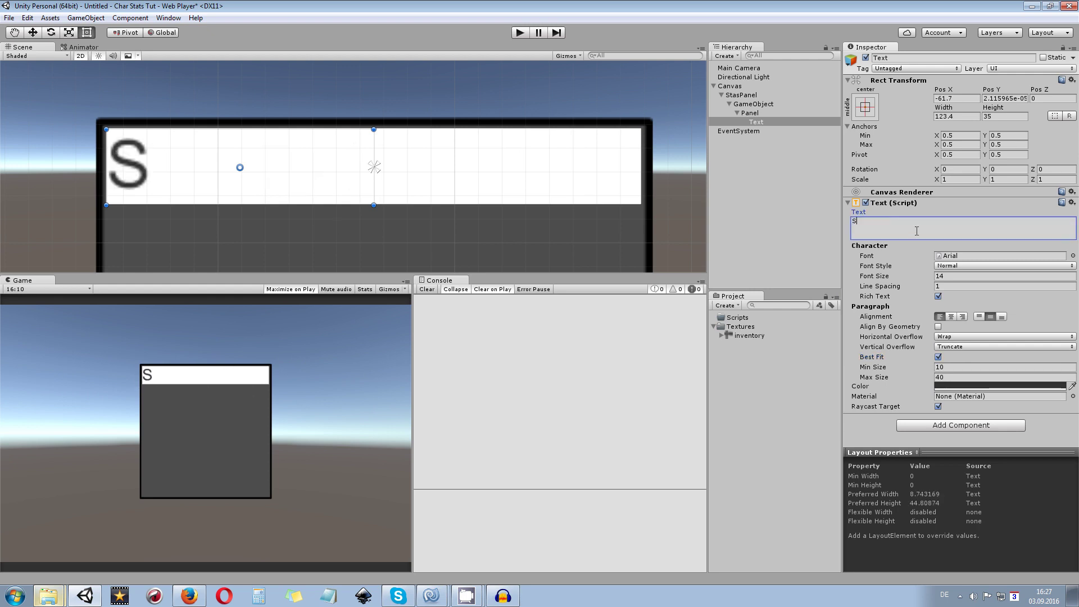
{"action": "type", "text": "trength"}
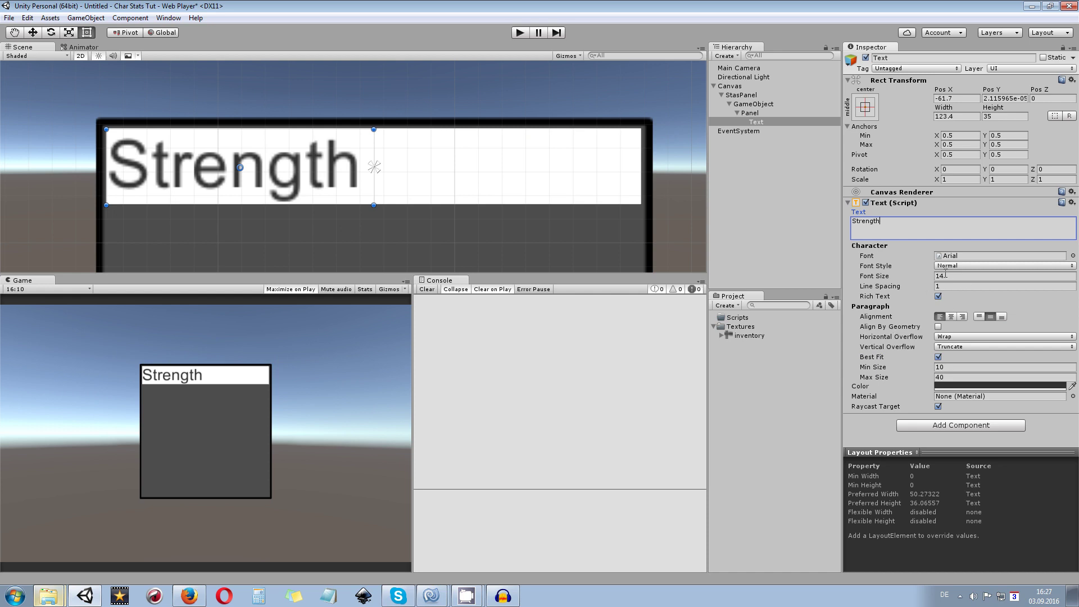
Set the text's Best Fit maximum size to 25.
{"action": "left_click", "coordinate": [961, 377]}
{"action": "type", "text": "30"}
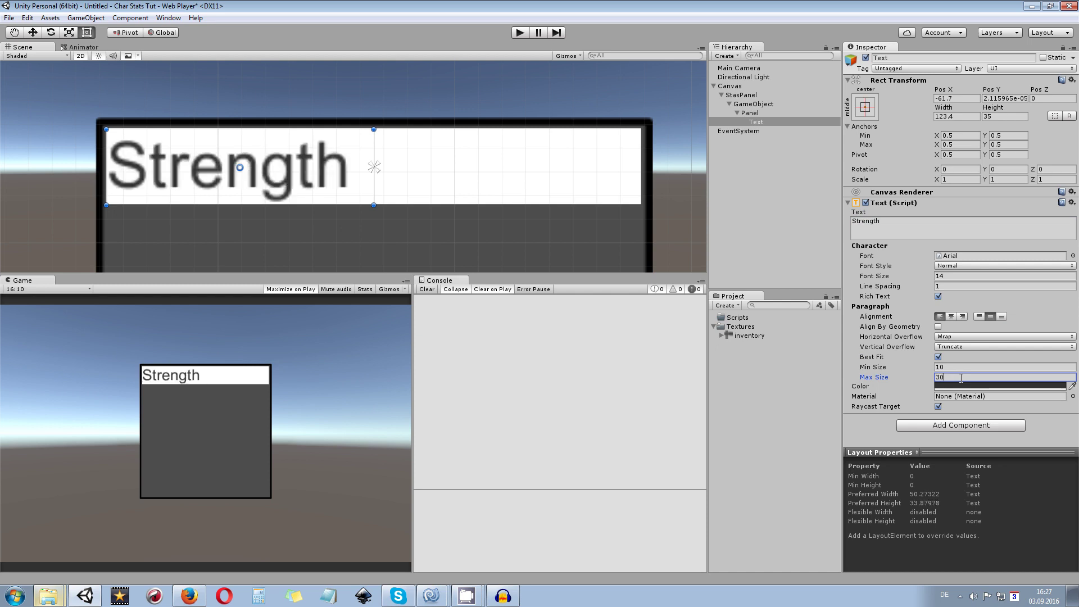
{"action": "key", "text": "BackSpace"}
{"action": "type", "text": "25"}
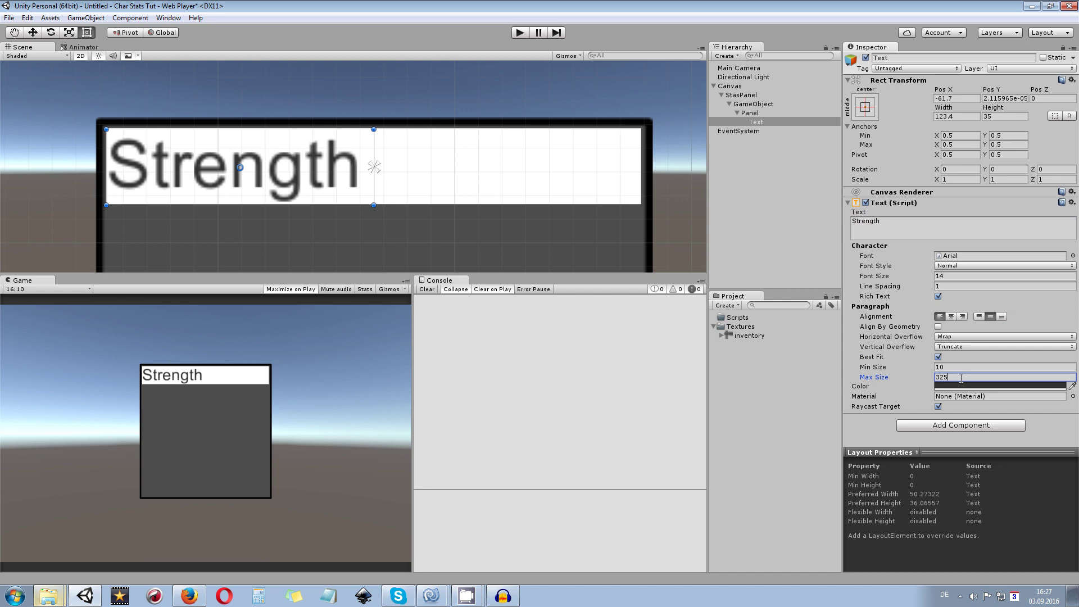
{"action": "key", "text": "BackSpace"}
{"action": "key", "text": "BackSpace"}
{"action": "key", "text": "BackSpace"}
{"action": "type", "text": "25"}
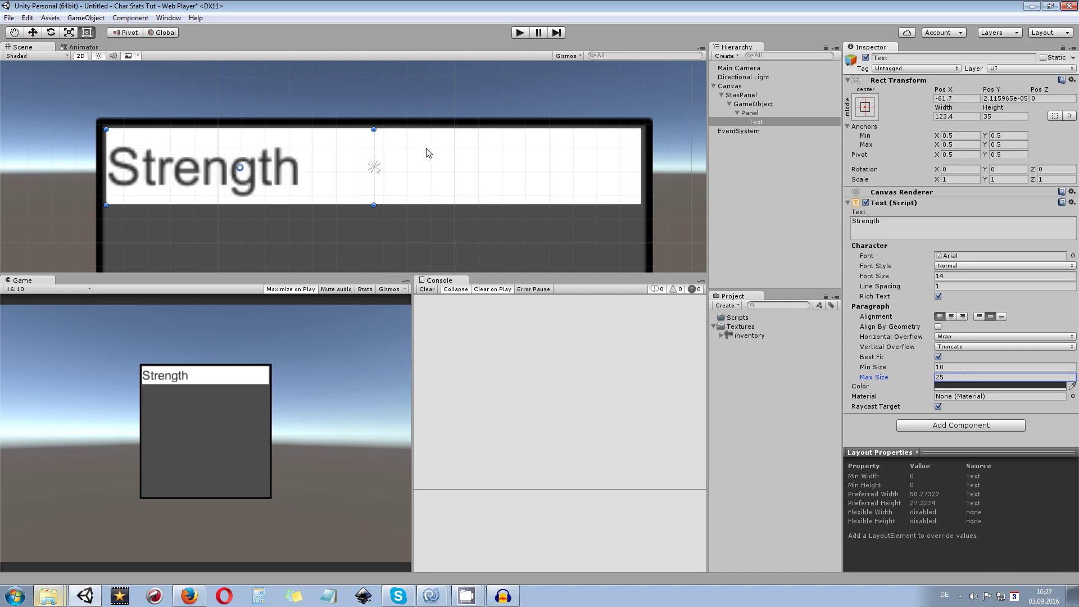
{"action": "scroll", "coordinate": [391, 151], "scroll_direction": "up", "scroll_amount": 1}
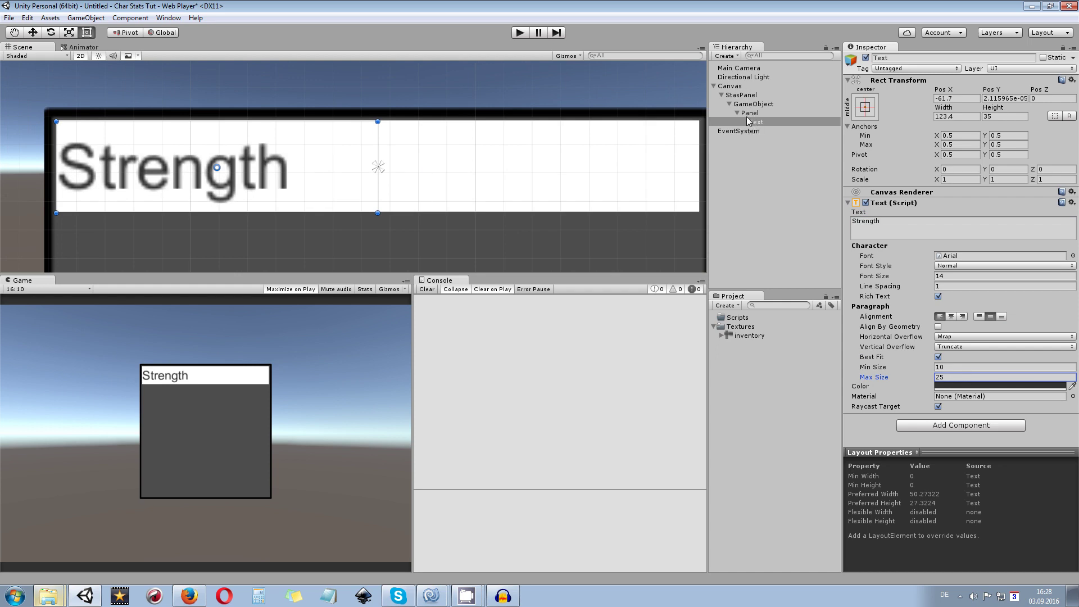
Rename the text object to StatName.
{"action": "left_click", "coordinate": [893, 57]}
{"action": "type", "text": "Stat"}
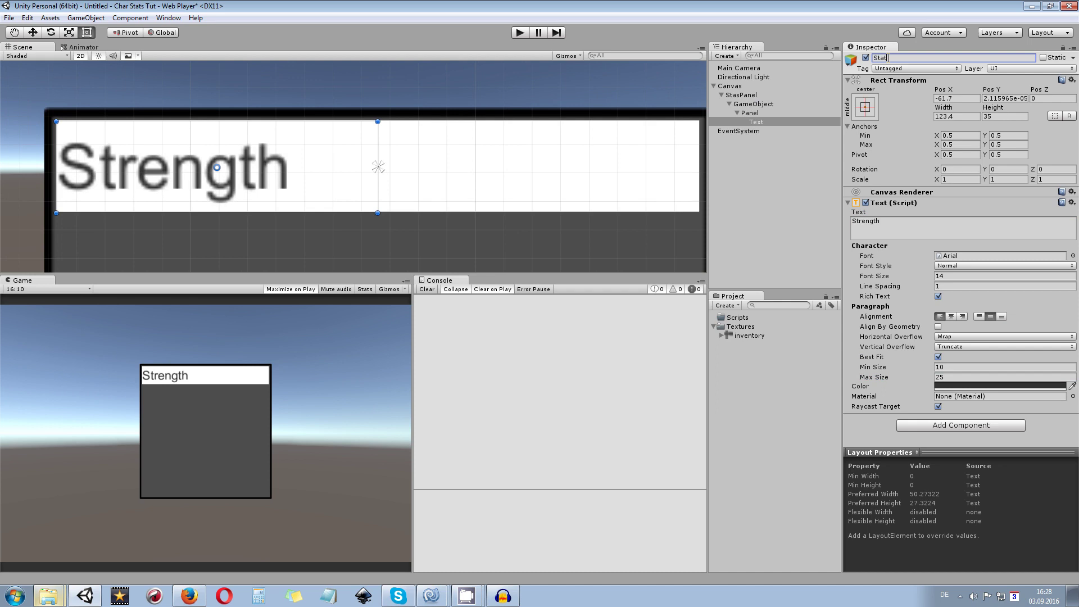
{"action": "type", "text": "Name"}
{"action": "key", "text": "Return"}
Add a second Text under Panel, placed beside the label at full panel height.
{"action": "right_click", "coordinate": [750, 113]}
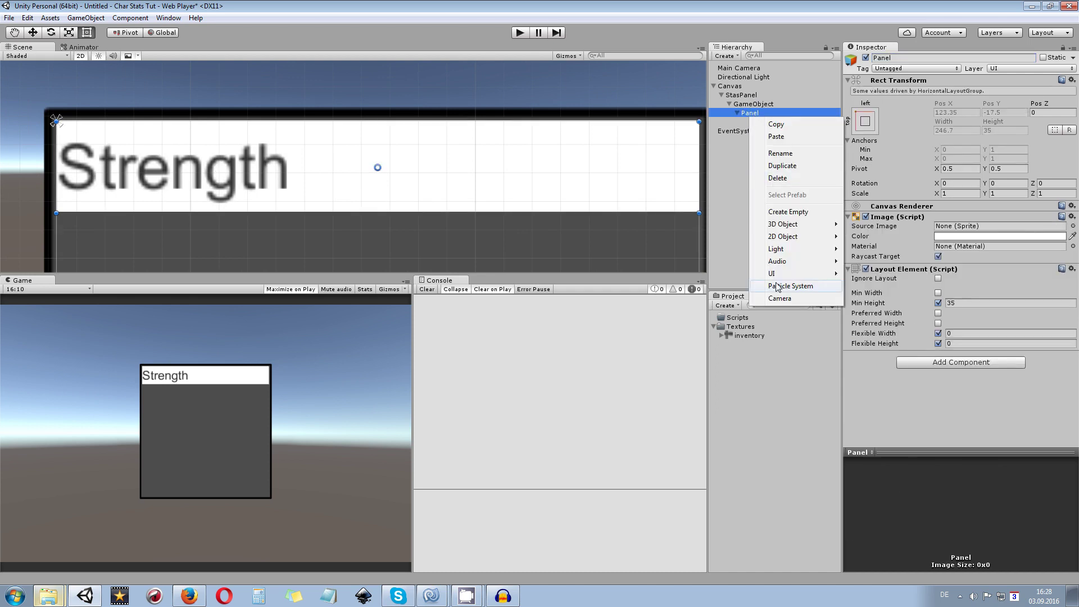
{"action": "mouse_move", "coordinate": [777, 280]}
{"action": "left_click", "coordinate": [683, 273]}
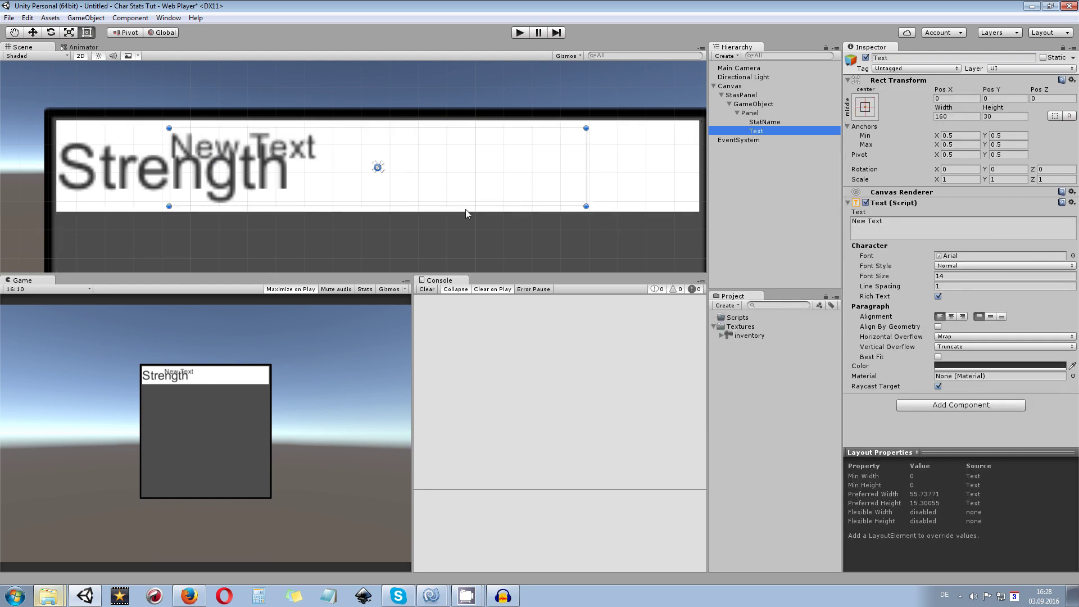
{"action": "left_click_drag", "start_coordinate": [168, 154], "coordinate": [396, 122]}
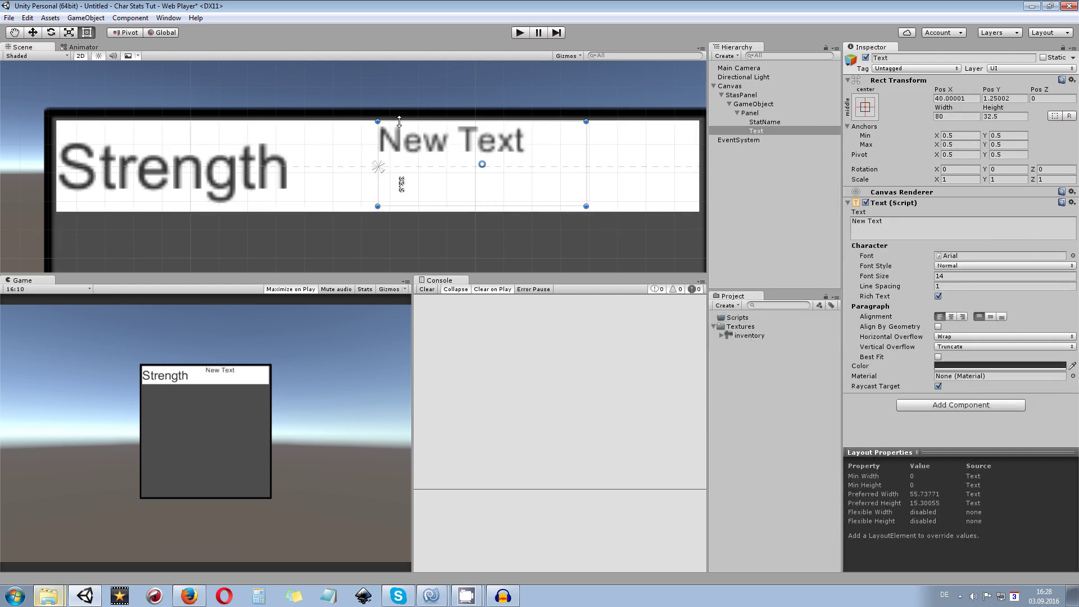
{"action": "left_click_drag", "start_coordinate": [409, 204], "coordinate": [409, 210]}
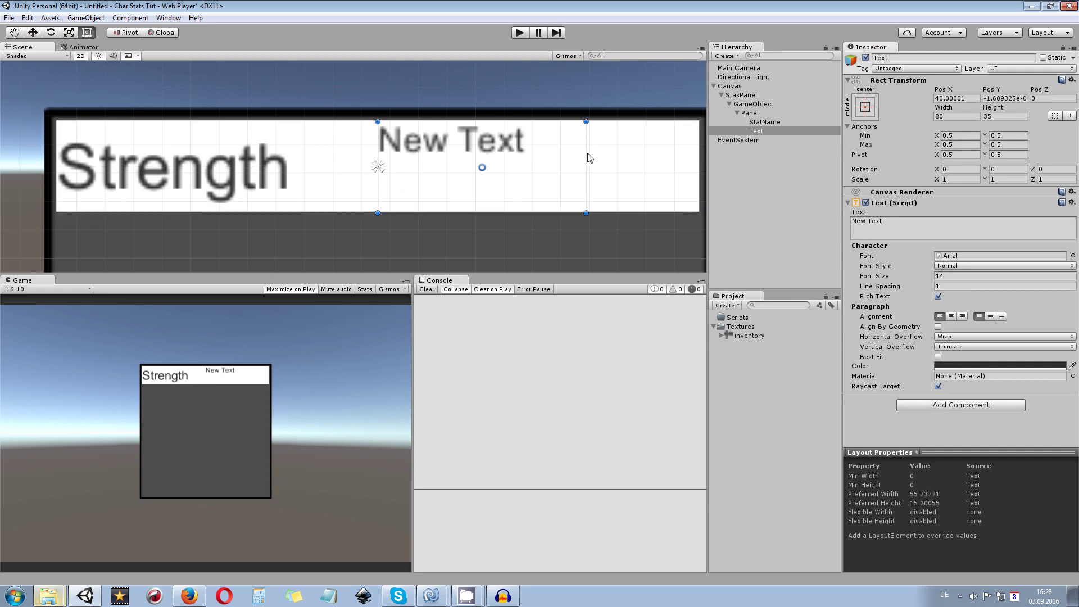
Enable Best Fit on the new text, make it read '00', and narrow its box.
{"action": "left_click", "coordinate": [938, 356]}
{"action": "left_click", "coordinate": [876, 225]}
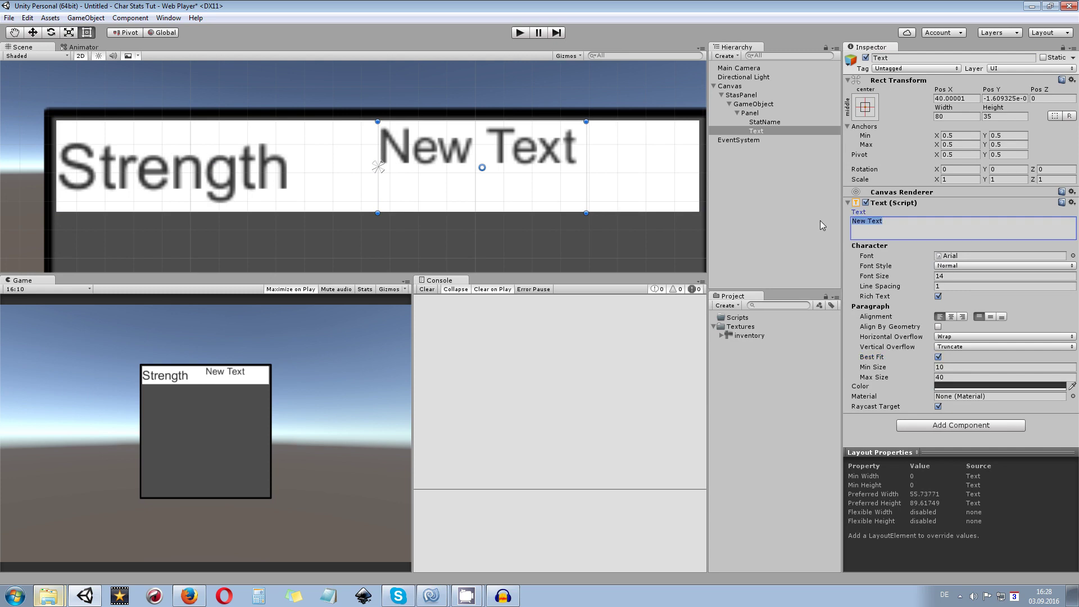
{"action": "type", "text": "00"}
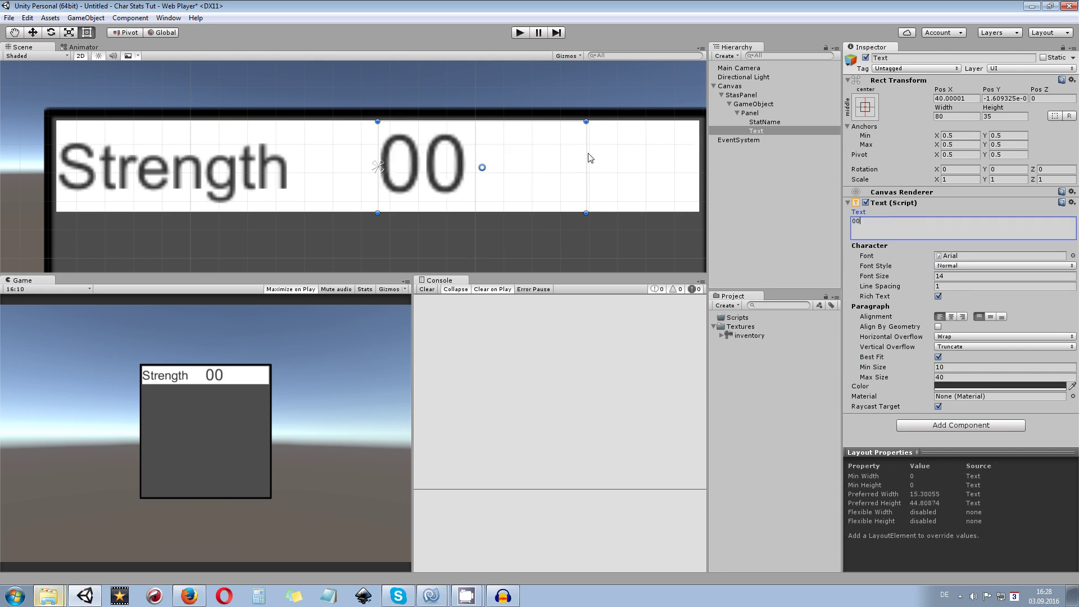
{"action": "left_click_drag", "start_coordinate": [586, 158], "coordinate": [475, 158]}
{"action": "scroll", "coordinate": [505, 165], "scroll_direction": "down", "scroll_amount": 1}
{"action": "scroll", "coordinate": [504, 165], "scroll_direction": "up", "scroll_amount": 1}
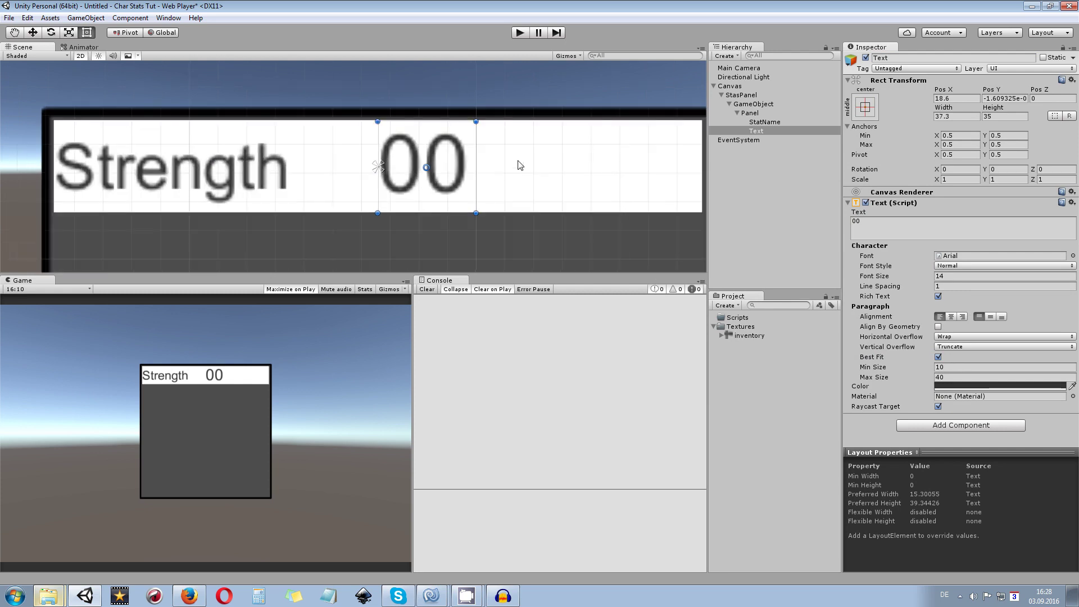
{"action": "scroll", "coordinate": [429, 169], "scroll_direction": "up", "scroll_amount": 1}
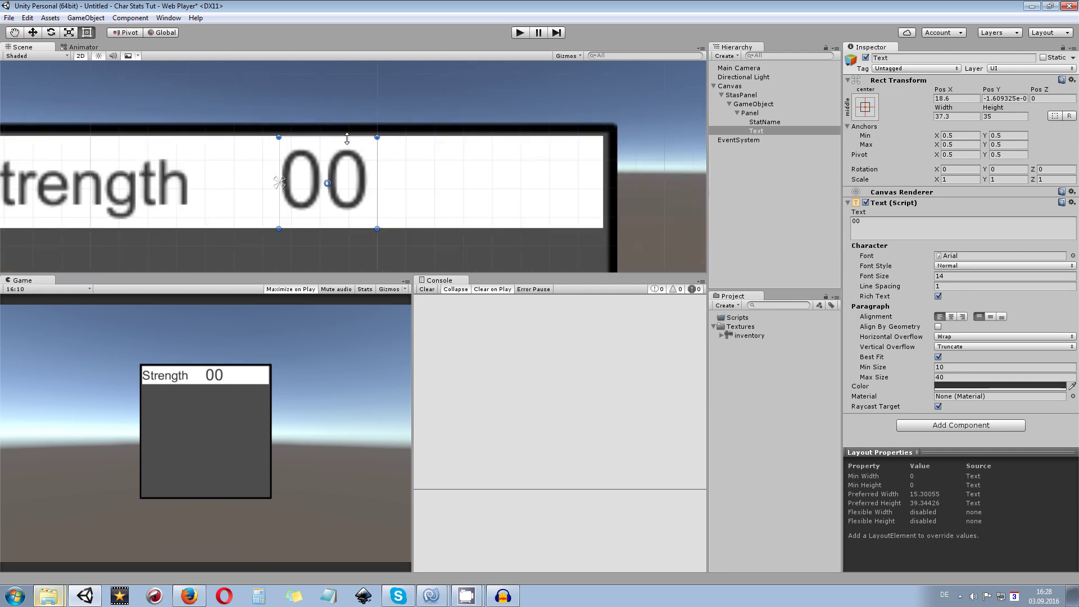
Set the 00 text's Best Fit max size to 30 and centre it both ways.
{"action": "left_click", "coordinate": [945, 376]}
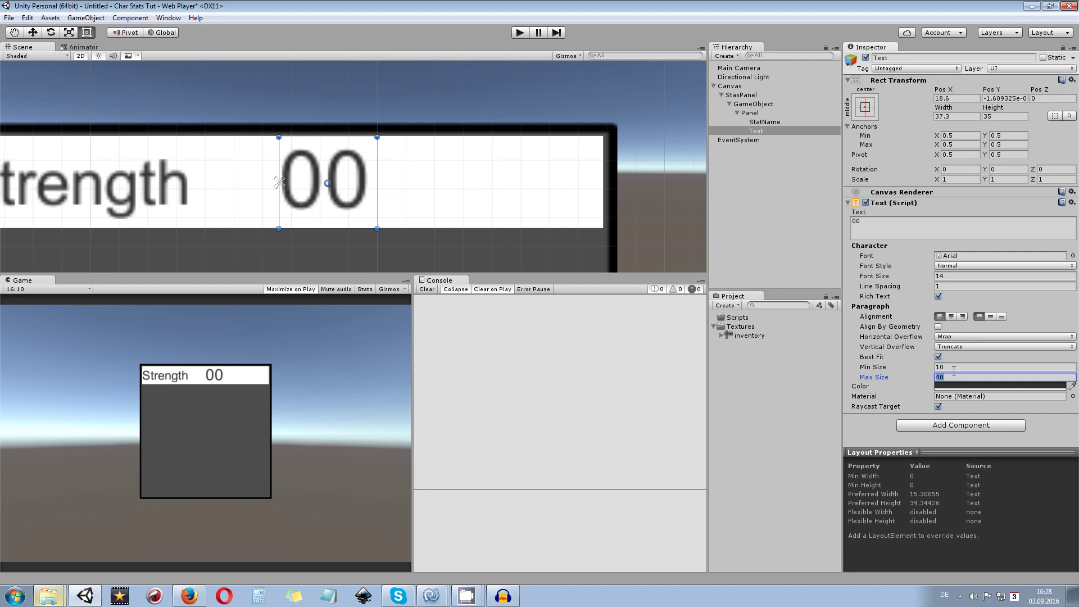
{"action": "type", "text": "30"}
{"action": "left_click", "coordinate": [990, 316]}
{"action": "left_click", "coordinate": [950, 316]}
Reselect the value text and correct its content back to '00'.
{"action": "left_click", "coordinate": [433, 110]}
{"action": "scroll", "coordinate": [434, 110], "scroll_direction": "down", "scroll_amount": 2}
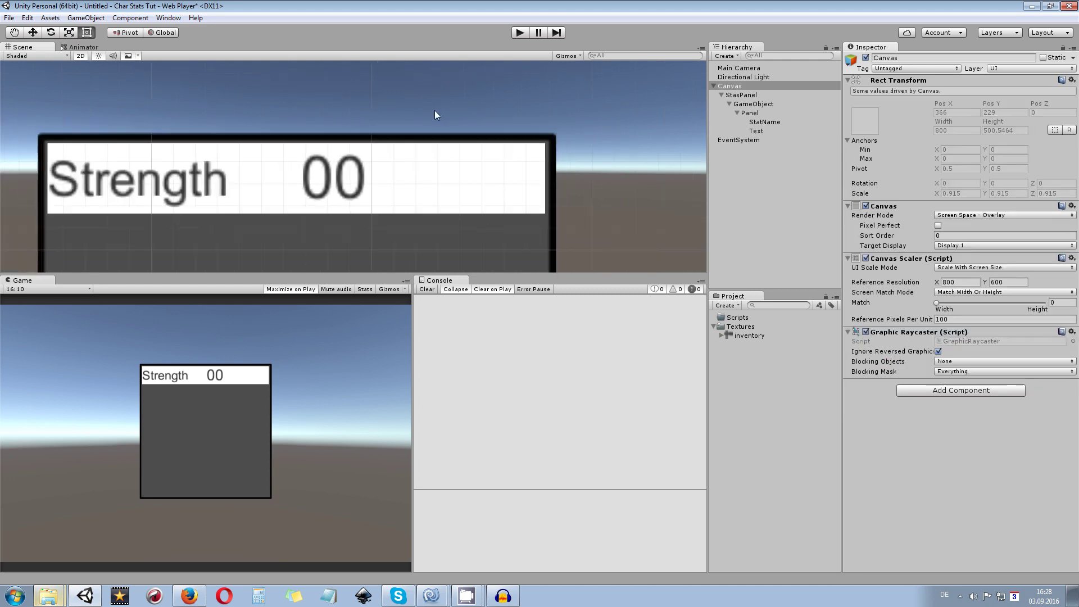
{"action": "scroll", "coordinate": [340, 200], "scroll_direction": "up", "scroll_amount": 2}
{"action": "left_click", "coordinate": [339, 201]}
{"action": "left_click", "coordinate": [899, 219]}
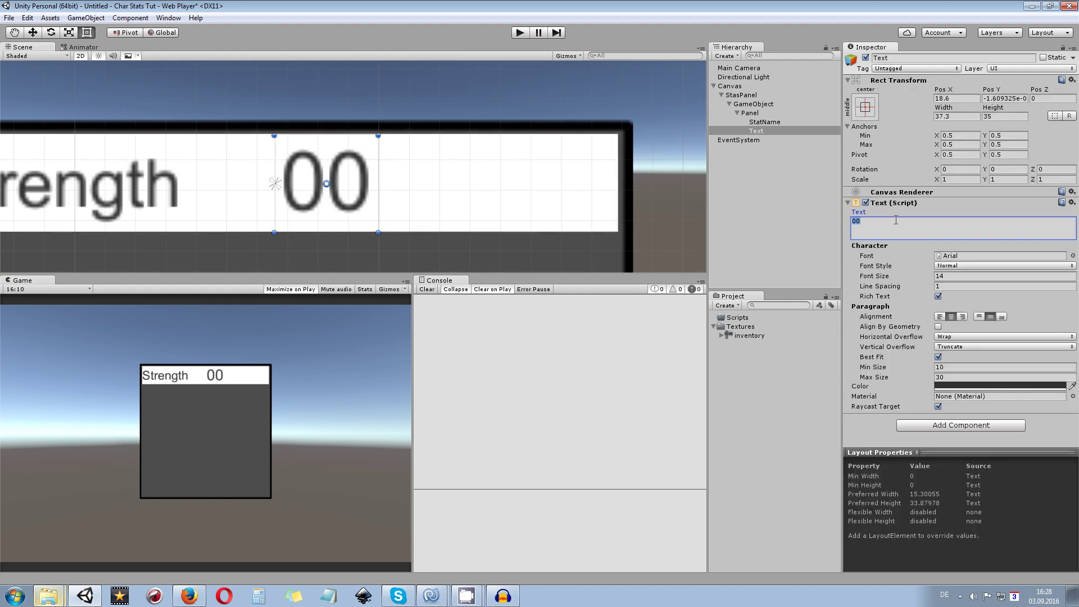
{"action": "type", "text": "100"}
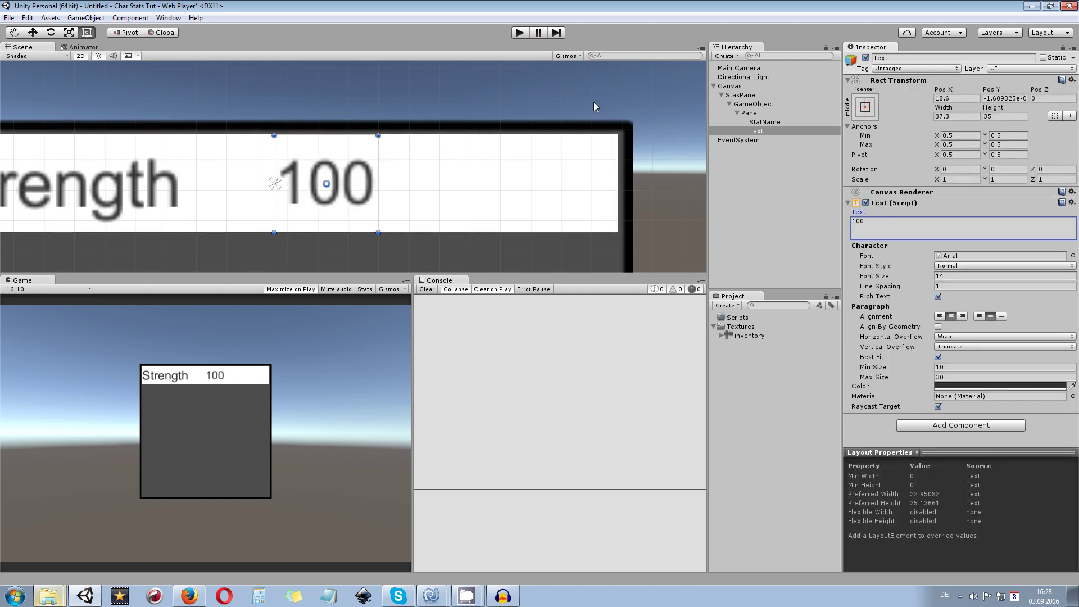
{"action": "key", "text": "Home"}
{"action": "key", "text": "Delete"}
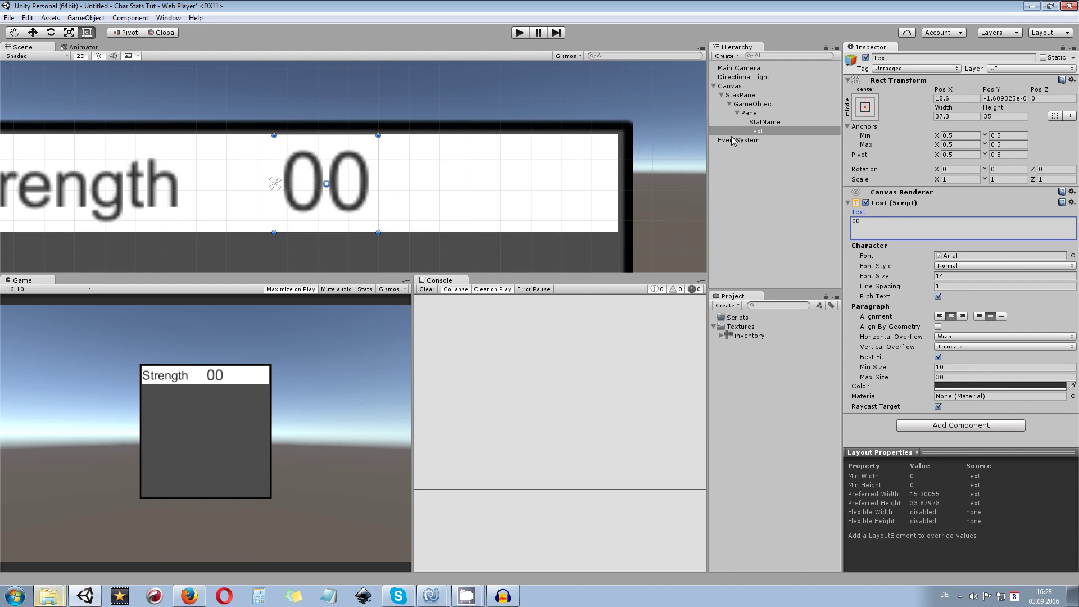
Add a UI Button under Panel and delete its Text child.
{"action": "left_click", "coordinate": [763, 116]}
{"action": "right_click", "coordinate": [763, 115]}
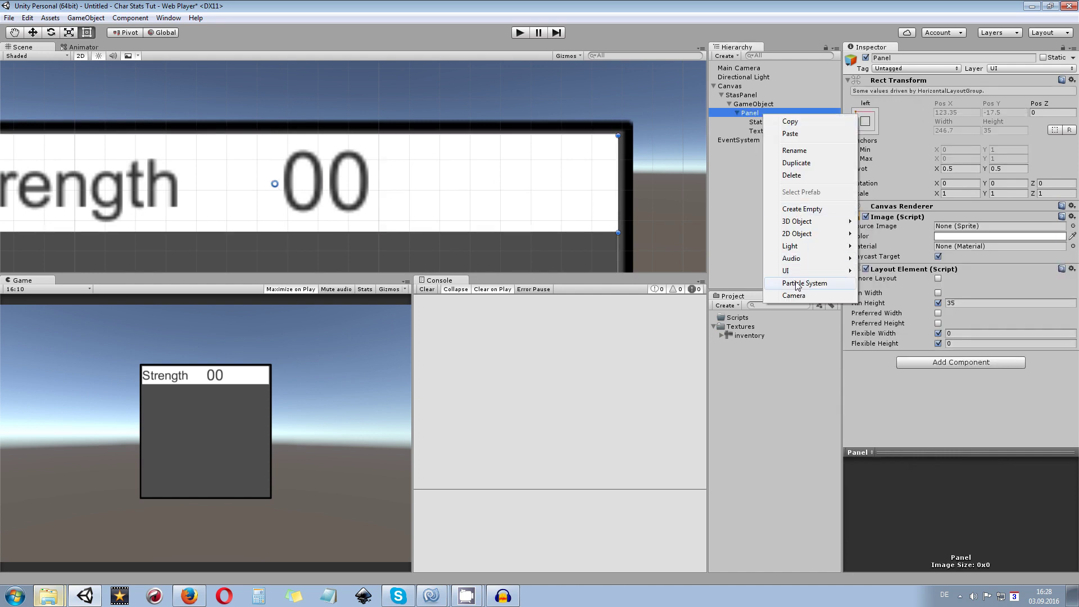
{"action": "mouse_move", "coordinate": [785, 274]}
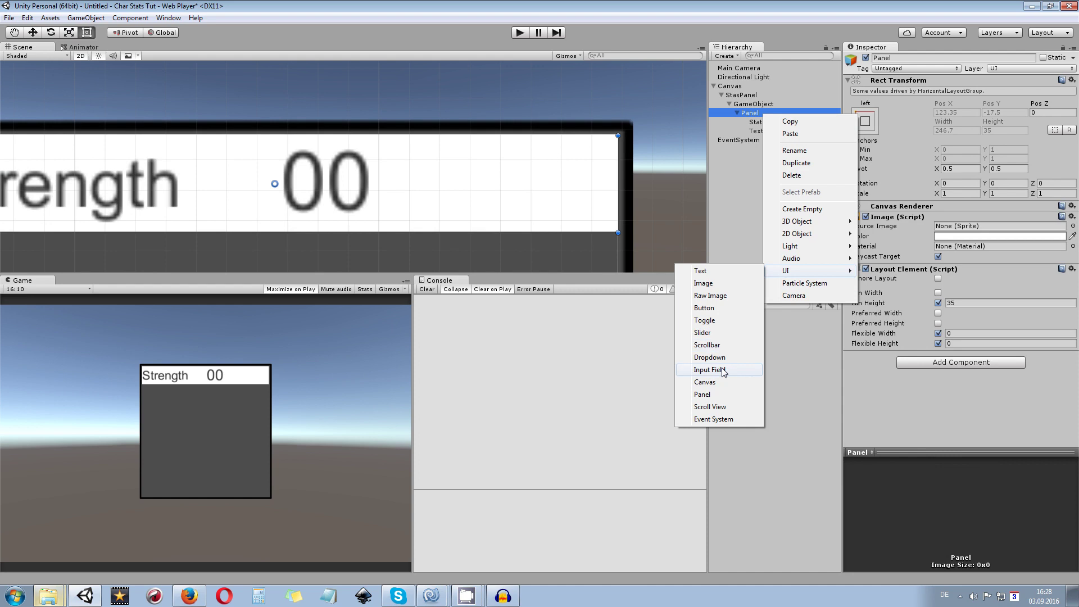
{"action": "left_click", "coordinate": [715, 308]}
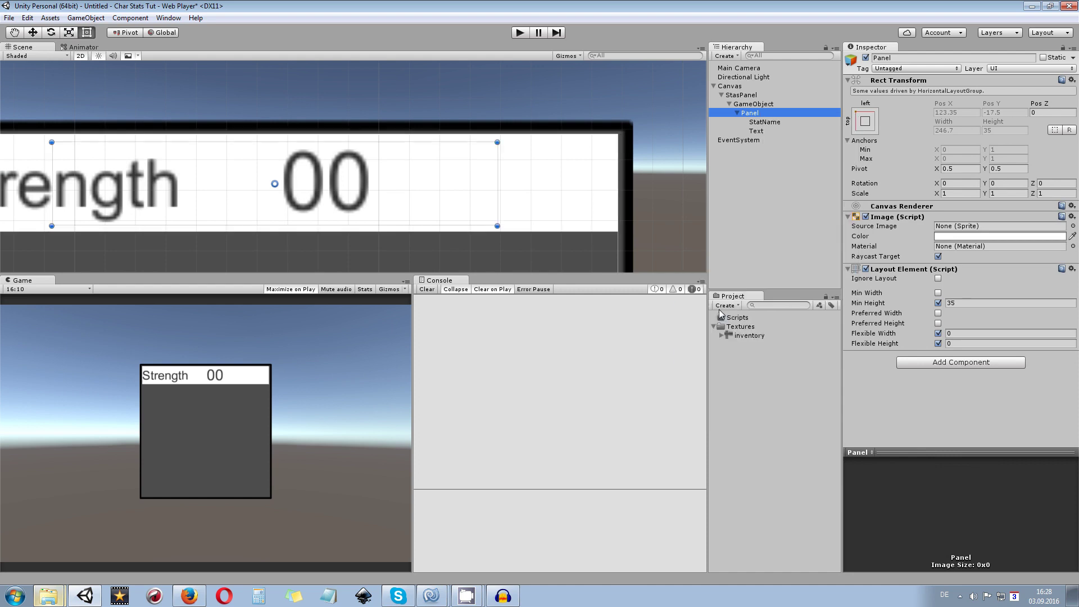
{"action": "left_click", "coordinate": [745, 140]}
{"action": "left_click", "coordinate": [771, 149]}
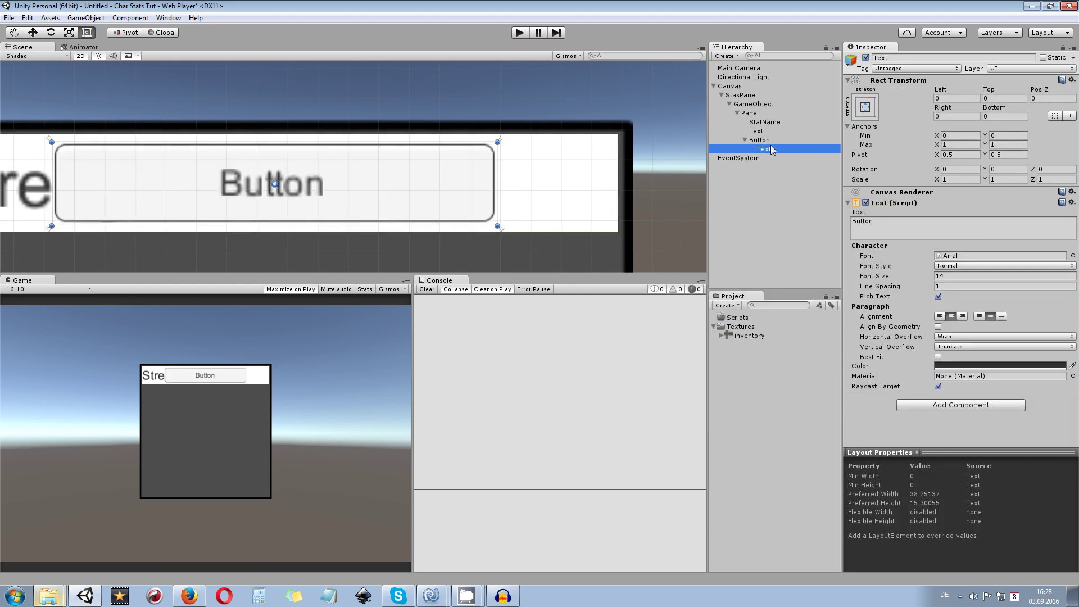
{"action": "key", "text": "Delete"}
{"action": "left_click", "coordinate": [768, 141]}
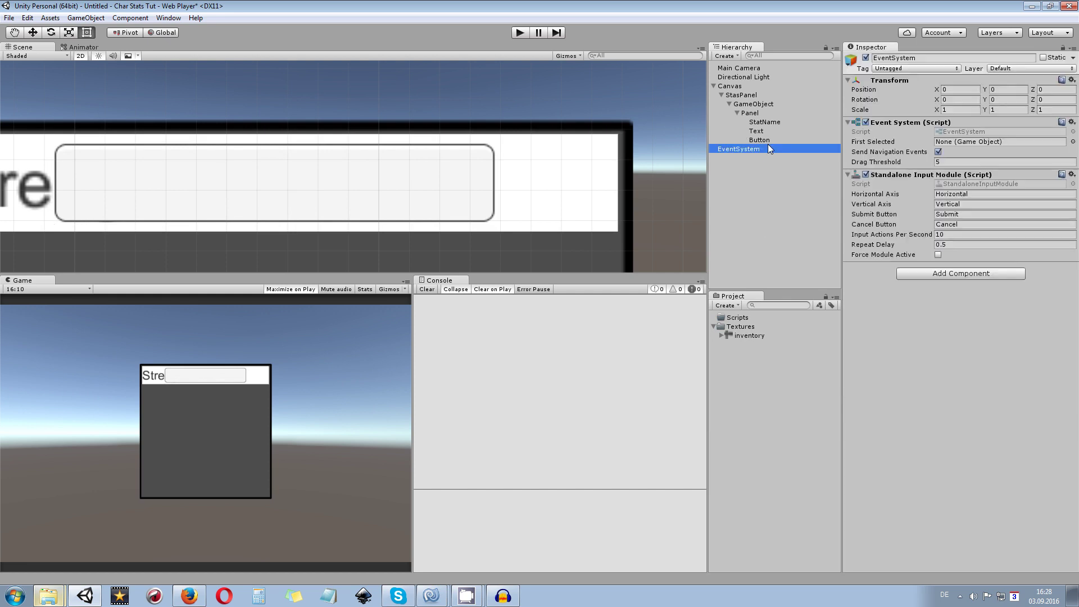
Give the button the inventory_plus sprite with Preserve Aspect and size it after 00.
{"action": "left_click", "coordinate": [1064, 212]}
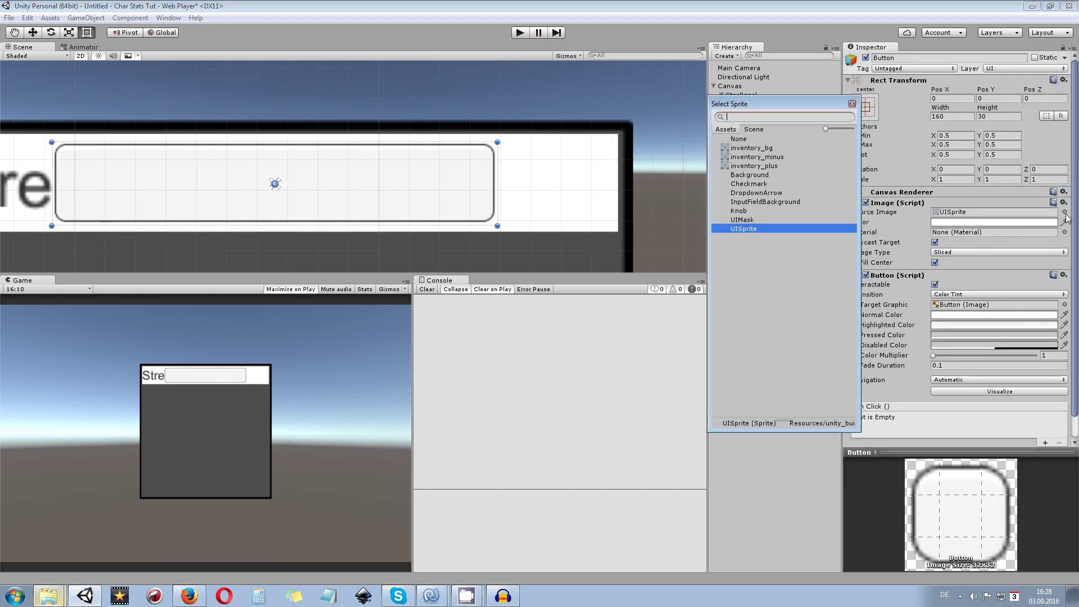
{"action": "left_click", "coordinate": [772, 158]}
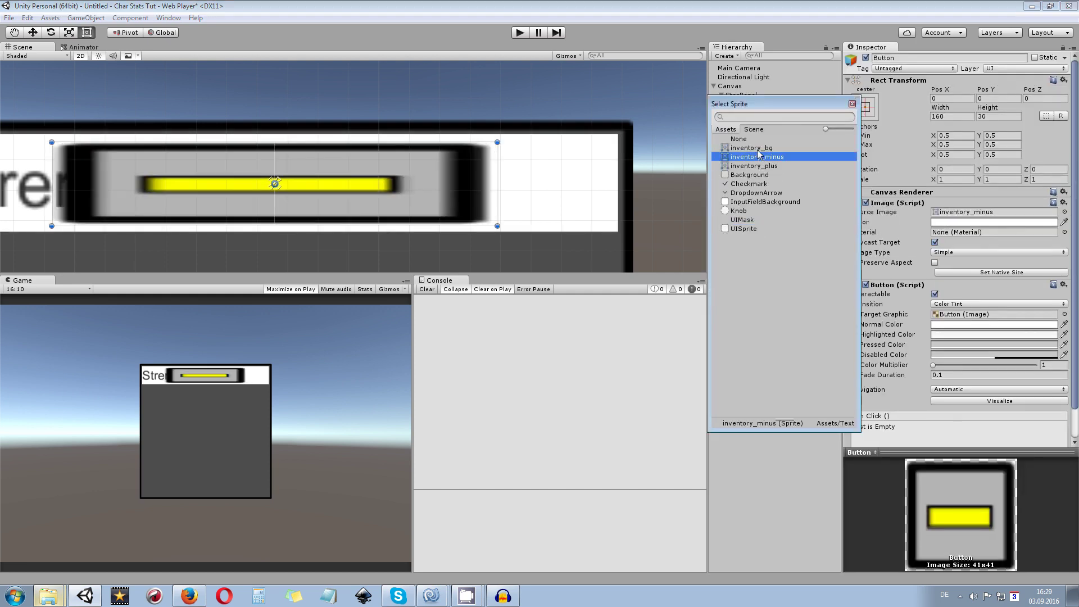
{"action": "left_click", "coordinate": [766, 166]}
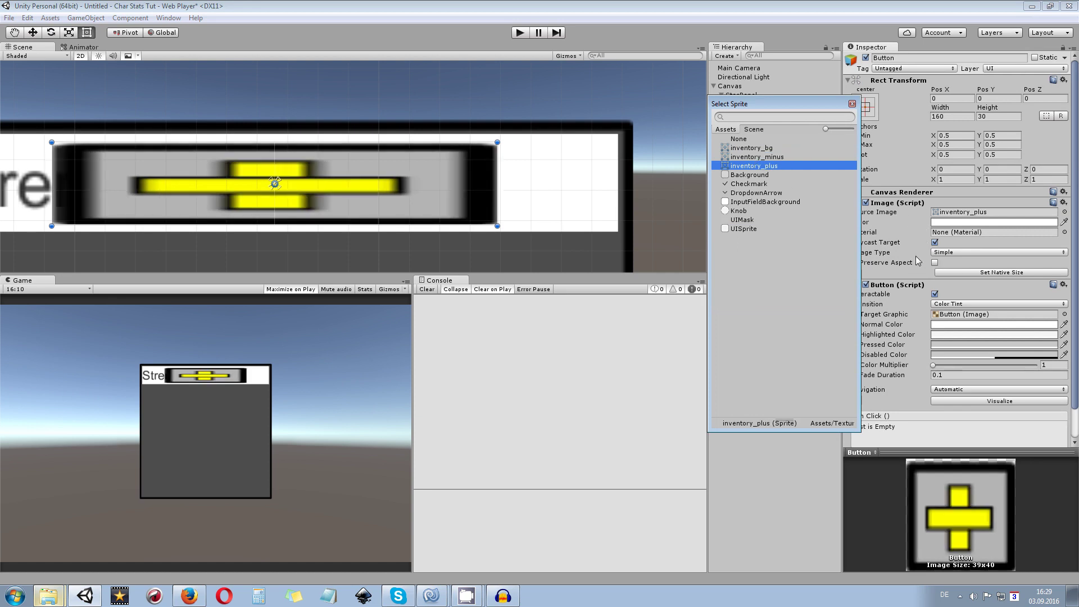
{"action": "left_click", "coordinate": [935, 263]}
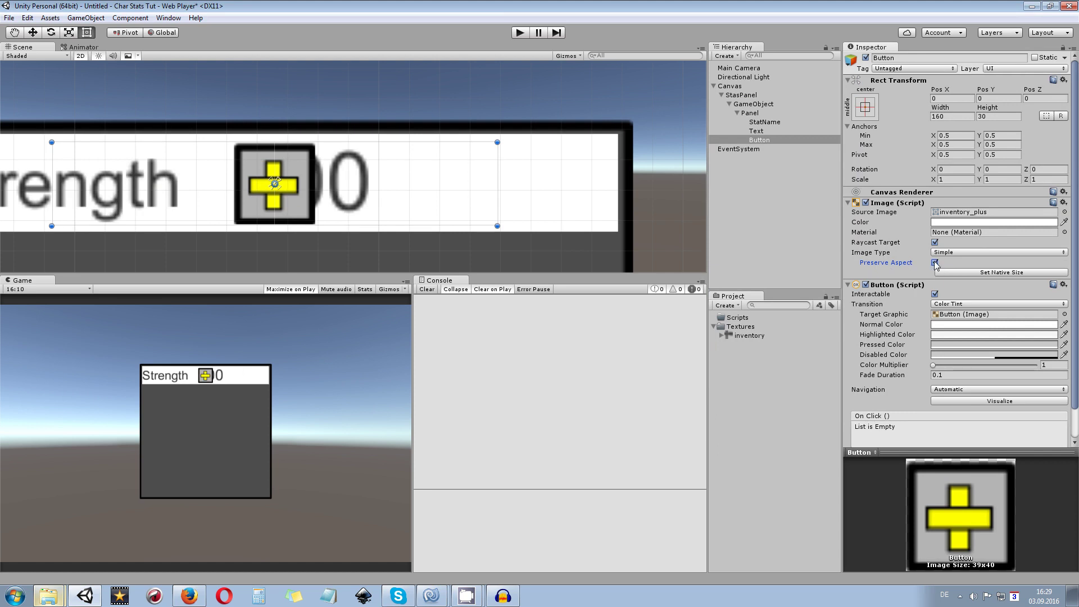
{"action": "left_click_drag", "start_coordinate": [56, 169], "coordinate": [378, 172]}
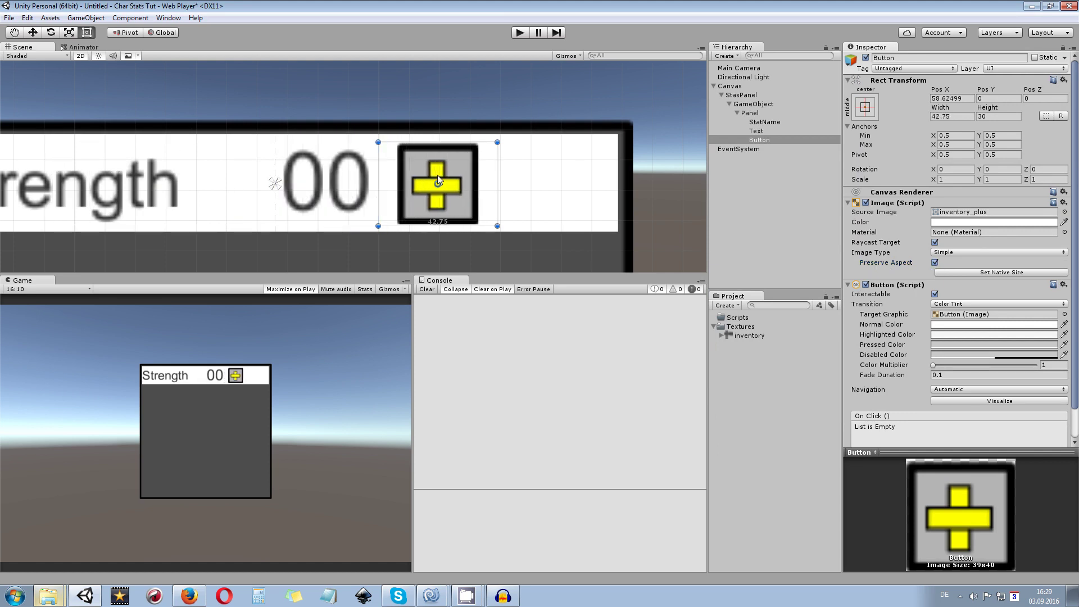
{"action": "left_click_drag", "start_coordinate": [495, 178], "coordinate": [452, 173]}
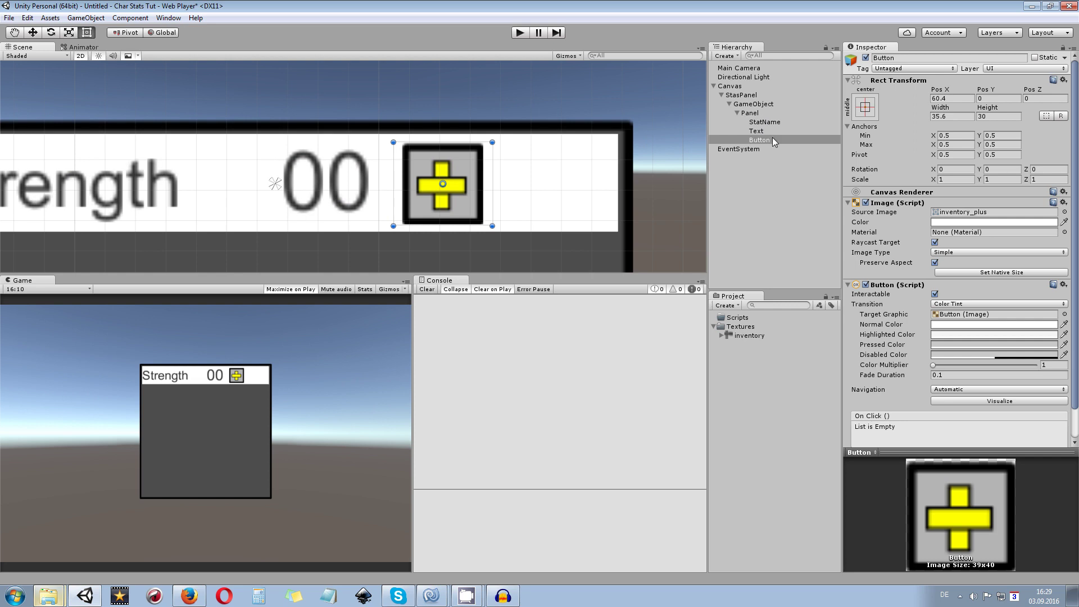
Duplicate the plus button beside it and give the copy the inventory_minus sprite.
{"action": "key", "text": "ctrl+d"}
{"action": "left_click_drag", "start_coordinate": [450, 163], "coordinate": [548, 162]}
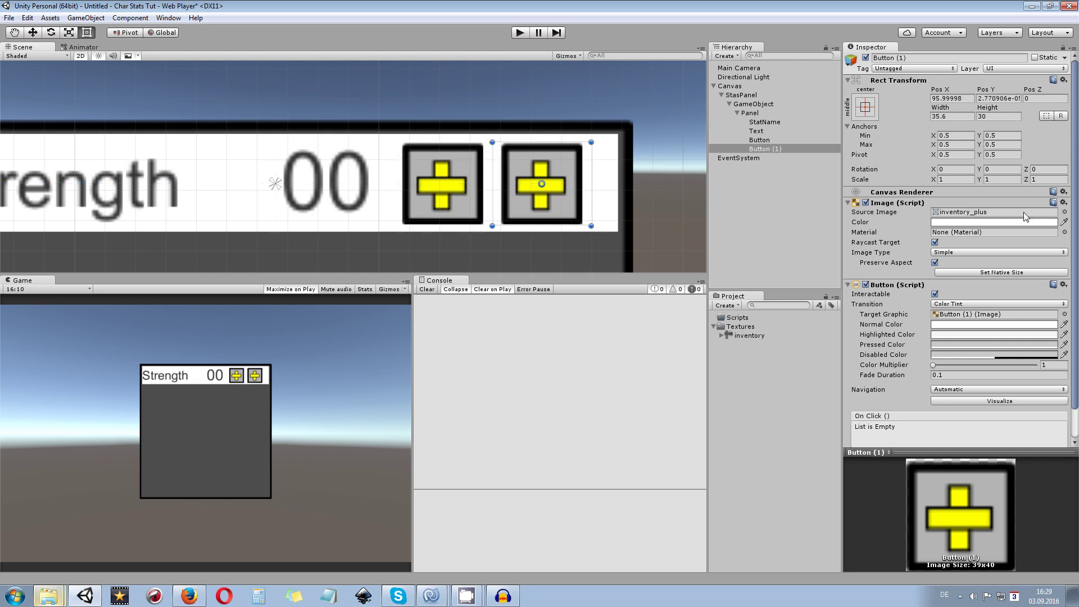
{"action": "left_click", "coordinate": [1063, 212]}
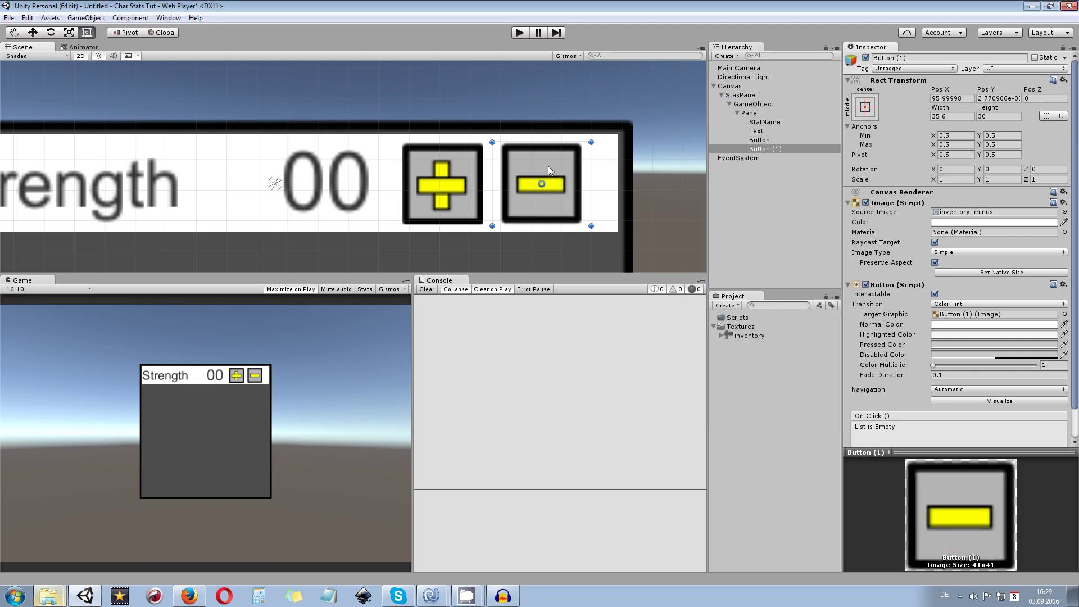
Frame the panel in the scene view and begin renaming the 00 value text.
{"action": "left_click", "coordinate": [686, 140]}
{"action": "key", "text": "f"}
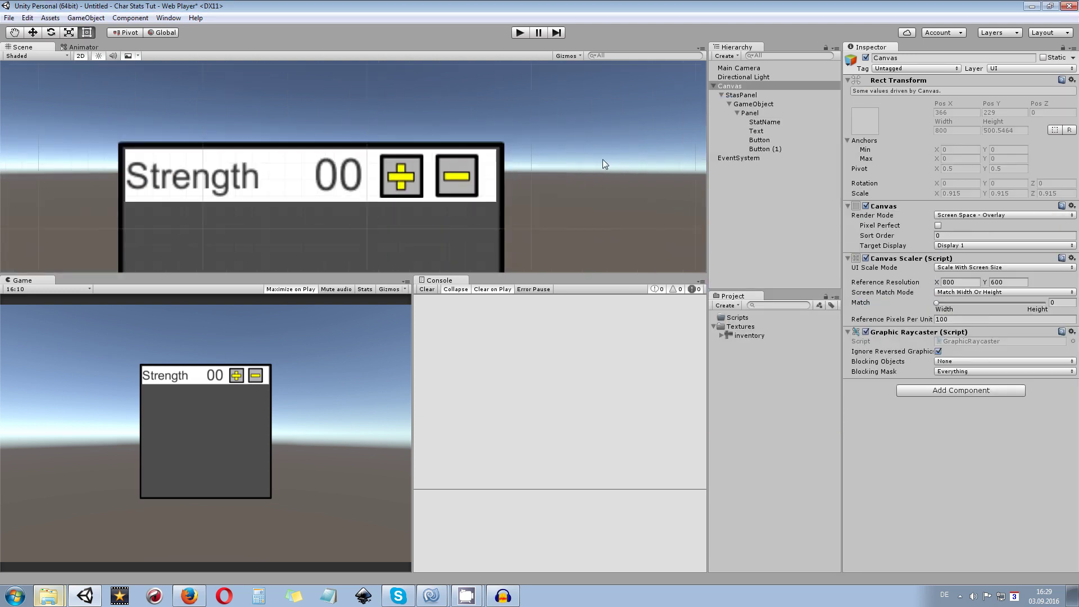
{"action": "scroll", "coordinate": [640, 163], "scroll_direction": "up", "scroll_amount": 2}
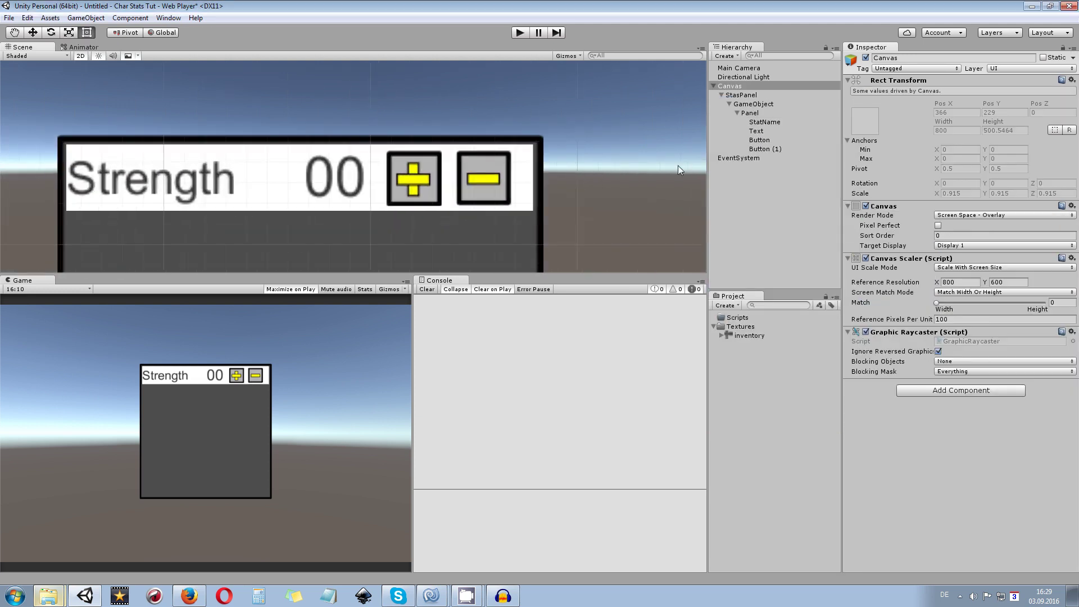
{"action": "left_click", "coordinate": [760, 131]}
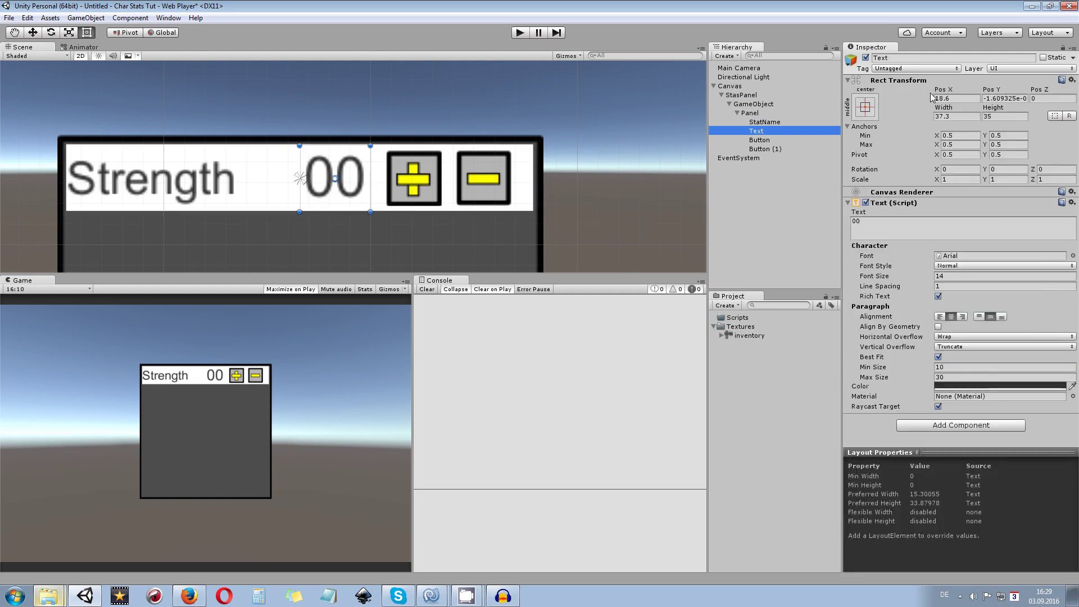
{"action": "left_click", "coordinate": [895, 58]}
{"action": "type", "text": "stat"}
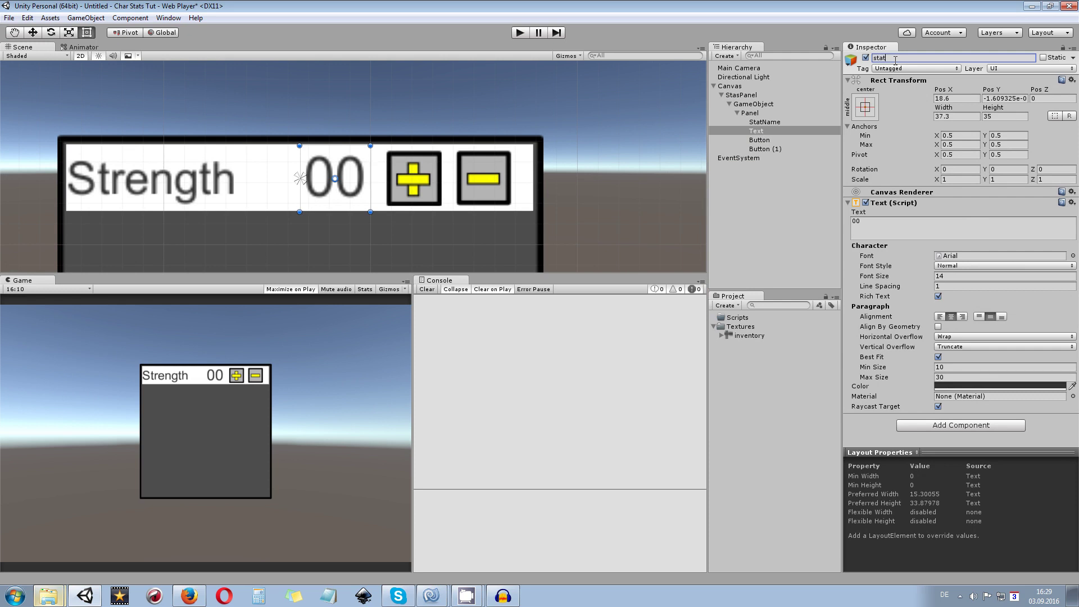
Finish renaming the value text to stattext and reselect the Strength row Panel.
{"action": "type", "text": "text"}
{"action": "key", "text": "Return"}
{"action": "left_click", "coordinate": [751, 114]}
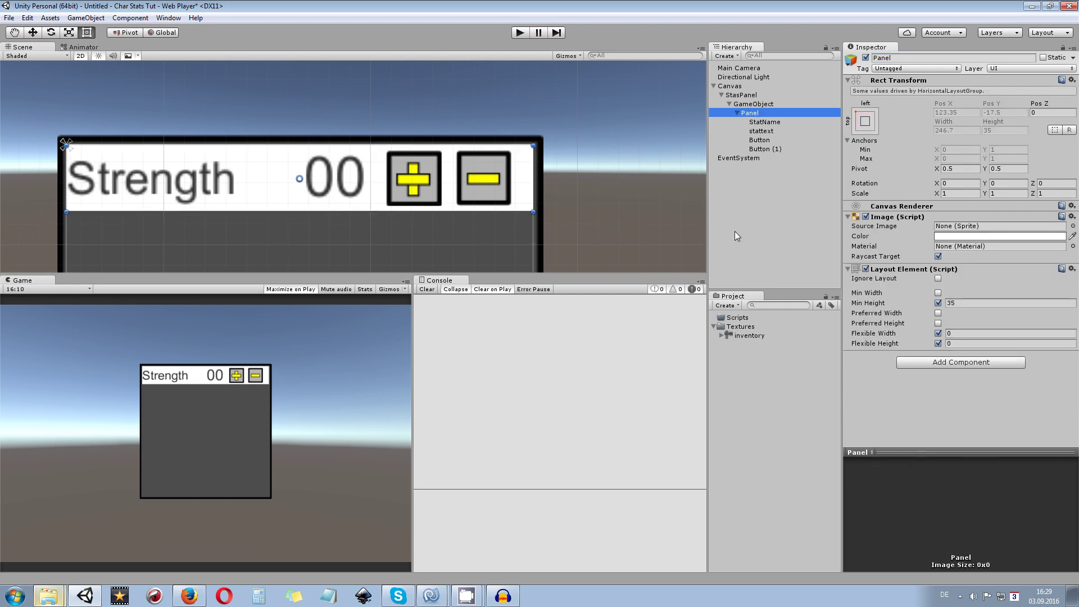
Collapse Panel and drag it into the Project window to save it as a Panel prefab.
{"action": "left_click", "coordinate": [737, 113]}
{"action": "left_click_drag", "start_coordinate": [738, 115], "coordinate": [751, 413]}
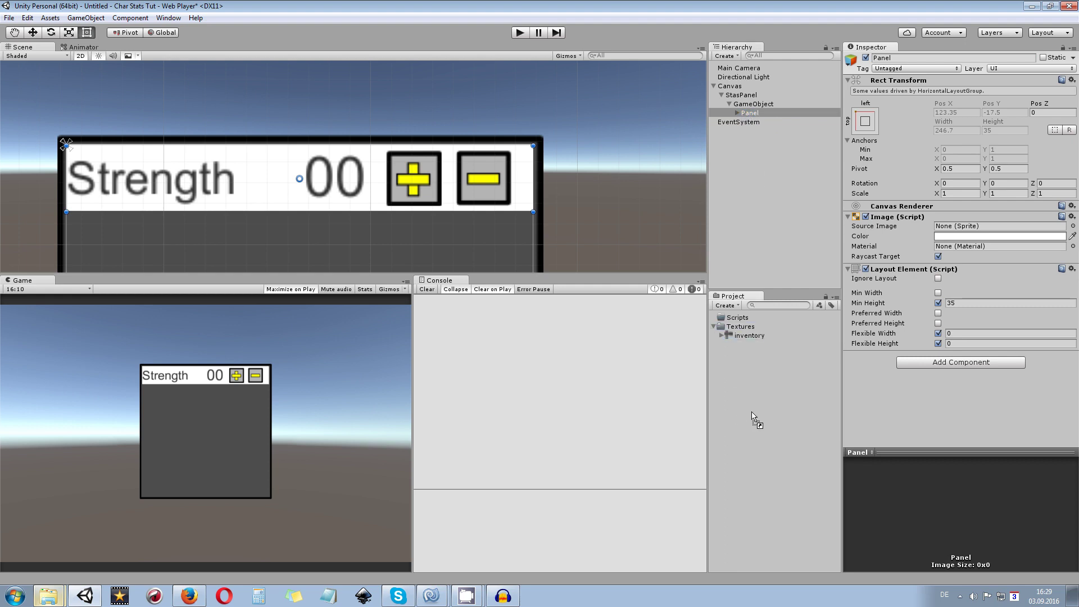
{"action": "left_click_drag", "start_coordinate": [753, 416], "coordinate": [753, 414]}
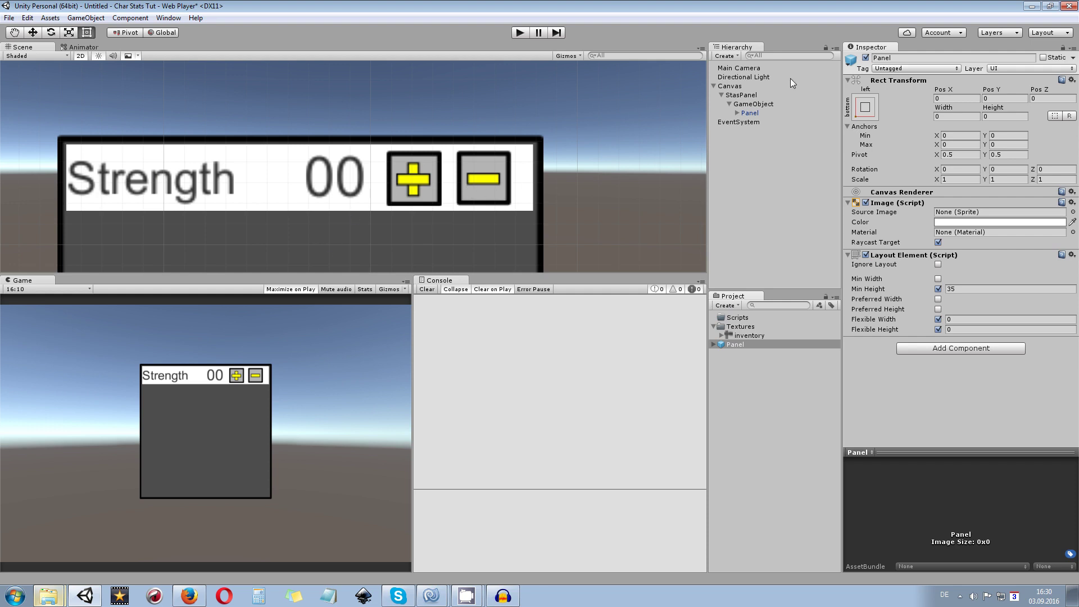
{"action": "left_click", "coordinate": [762, 113]}
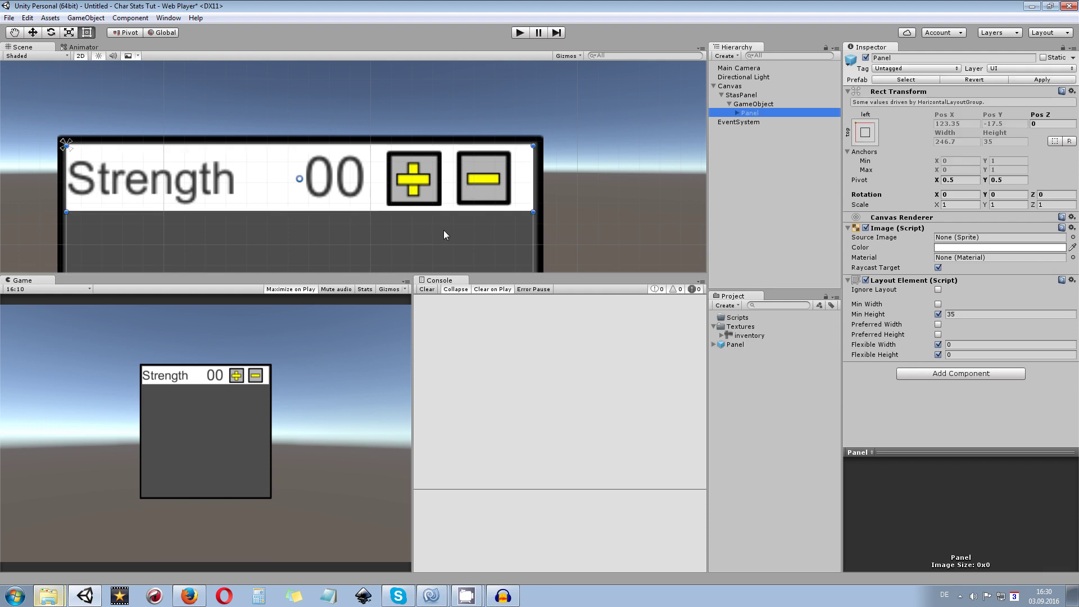
{"action": "left_click", "coordinate": [522, 33]}
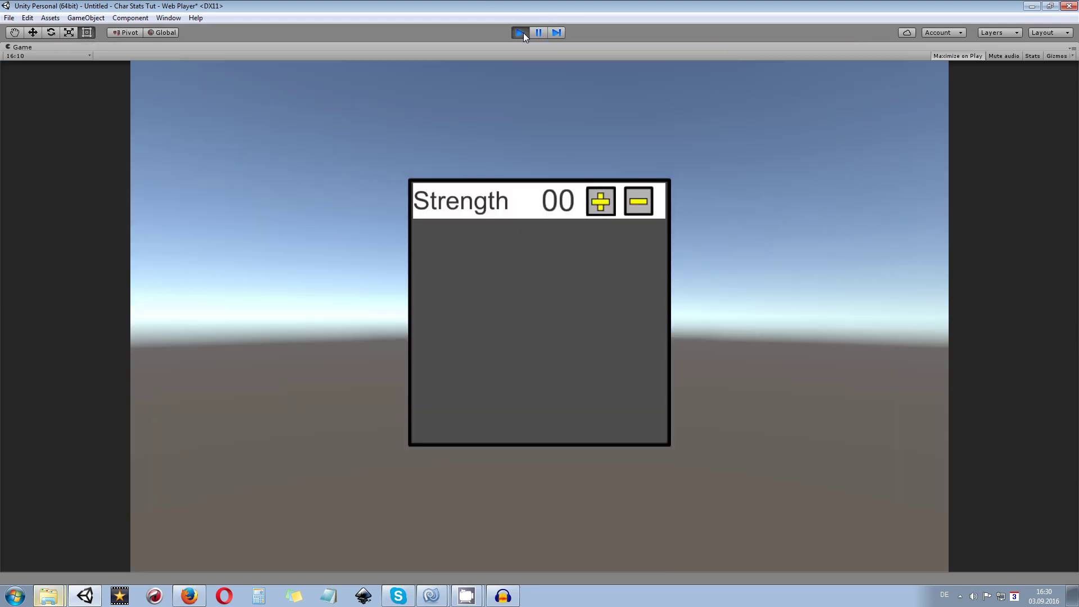
{"action": "left_click", "coordinate": [522, 32]}
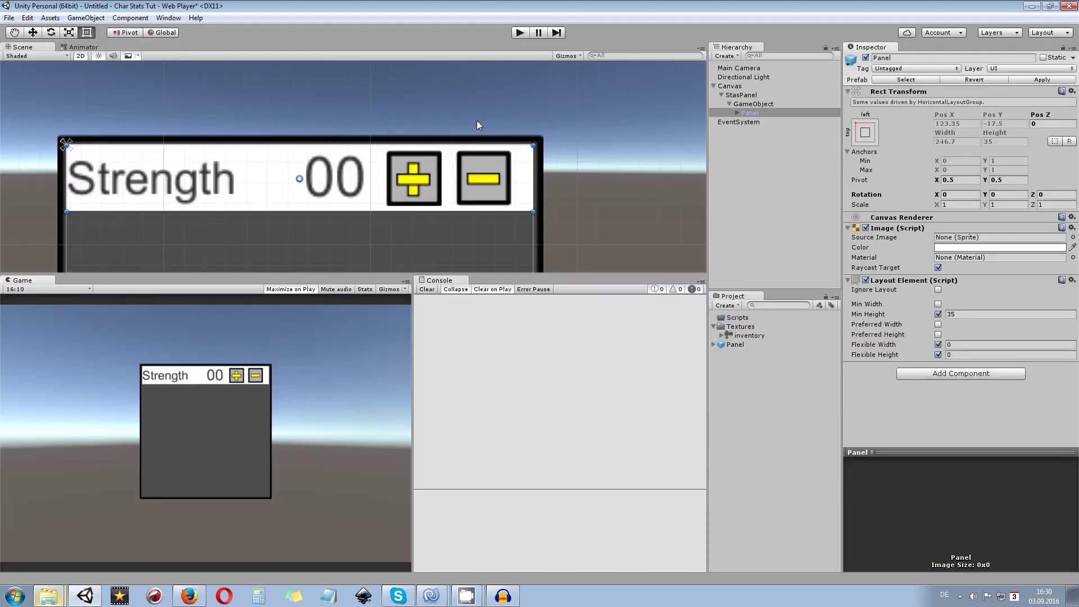
{"action": "left_click", "coordinate": [496, 190]}
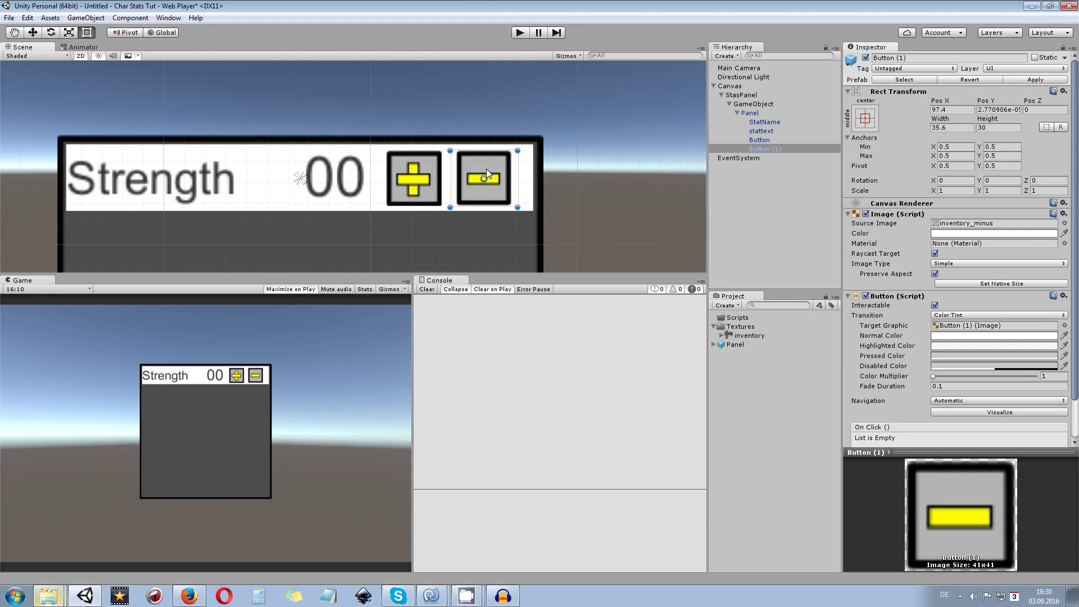
{"action": "left_click", "coordinate": [736, 345]}
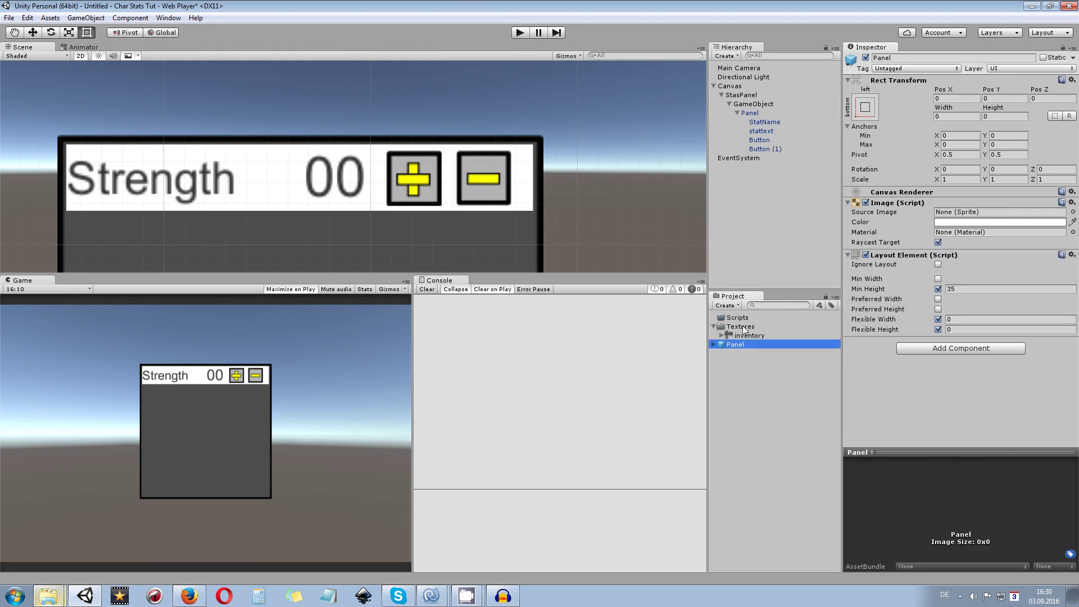
{"action": "left_click", "coordinate": [749, 113]}
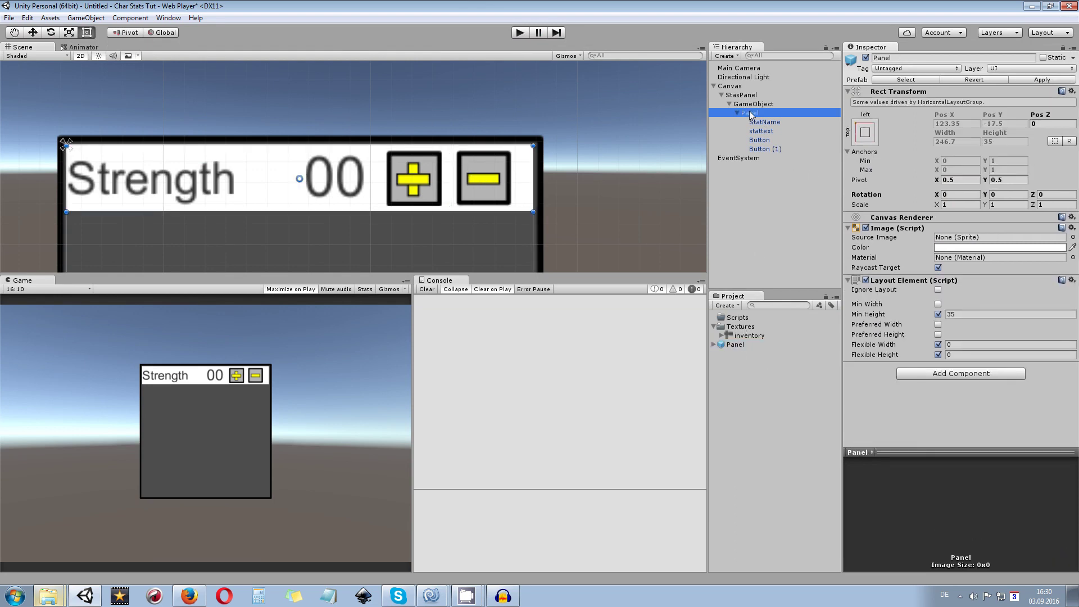
{"action": "key", "text": "ctrl+d"}
{"action": "scroll", "coordinate": [343, 169], "scroll_direction": "down", "scroll_amount": 2}
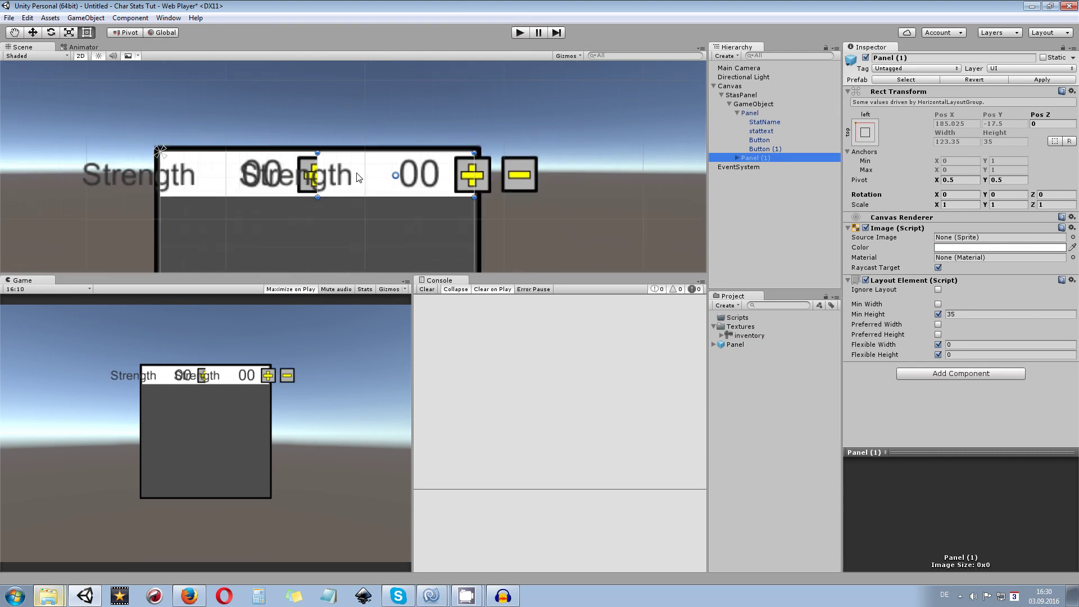
{"action": "key", "text": "ctrl+z"}
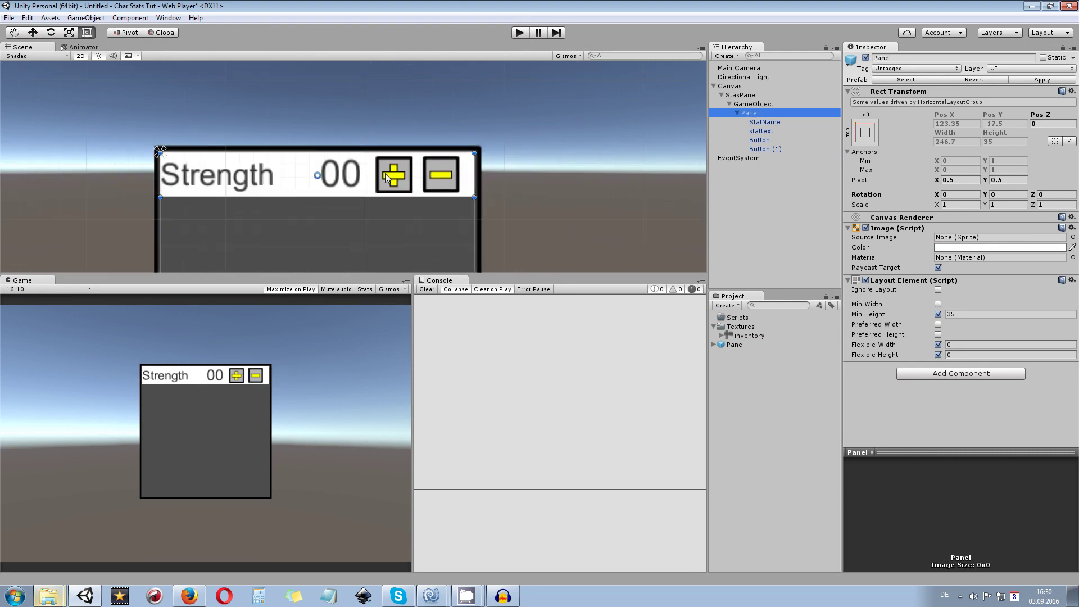
{"action": "left_click", "coordinate": [775, 105]}
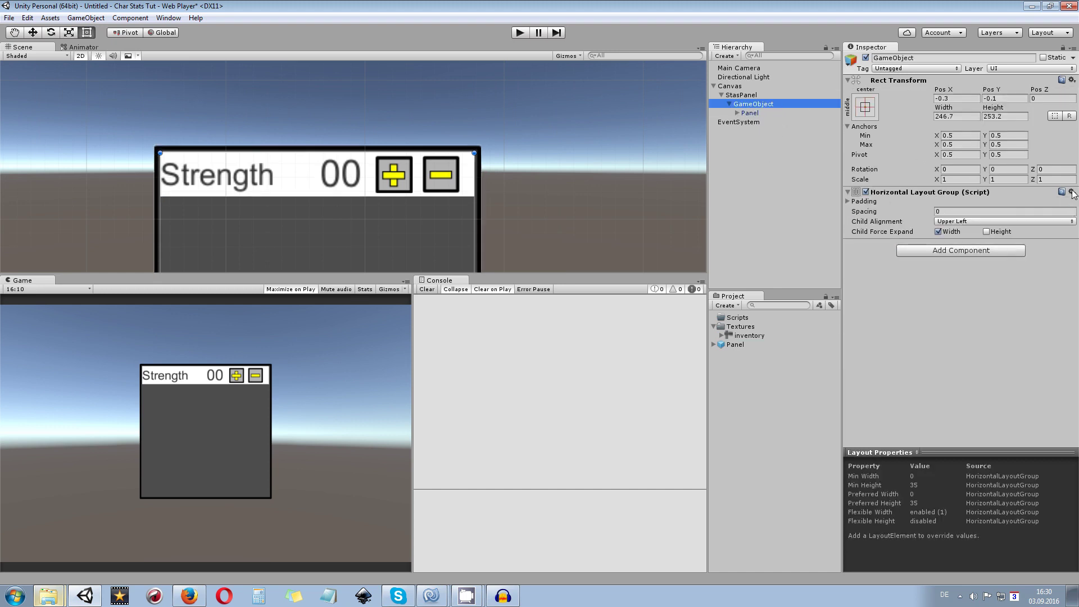
Delete the Panel instance and remove GameObject's Horizontal Layout Group.
{"action": "left_click", "coordinate": [759, 115]}
{"action": "key", "text": "Delete"}
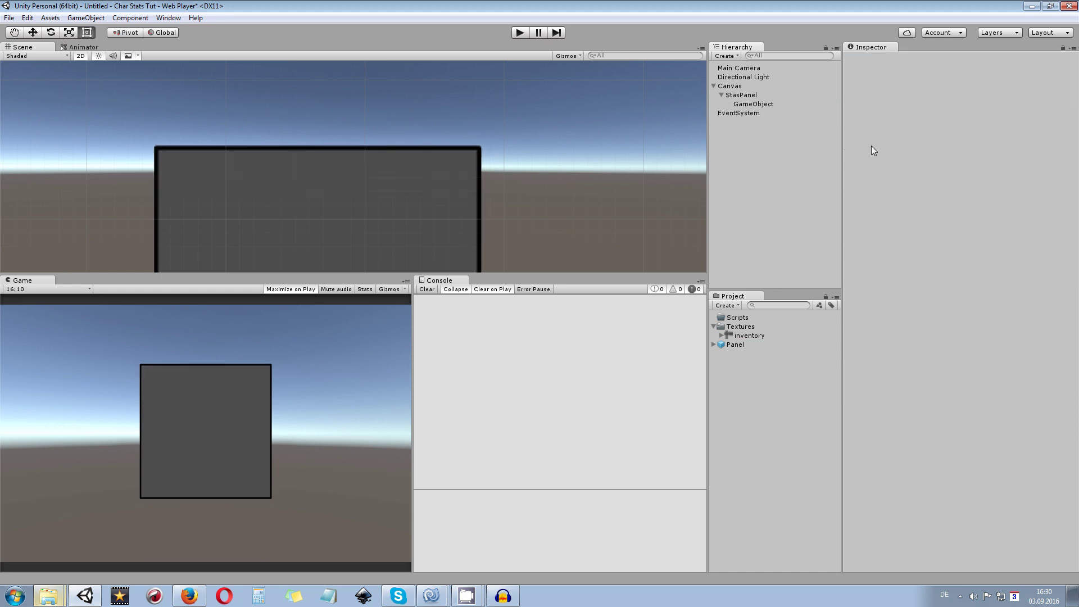
{"action": "left_click", "coordinate": [757, 97]}
{"action": "left_click", "coordinate": [762, 113]}
{"action": "left_click", "coordinate": [759, 104]}
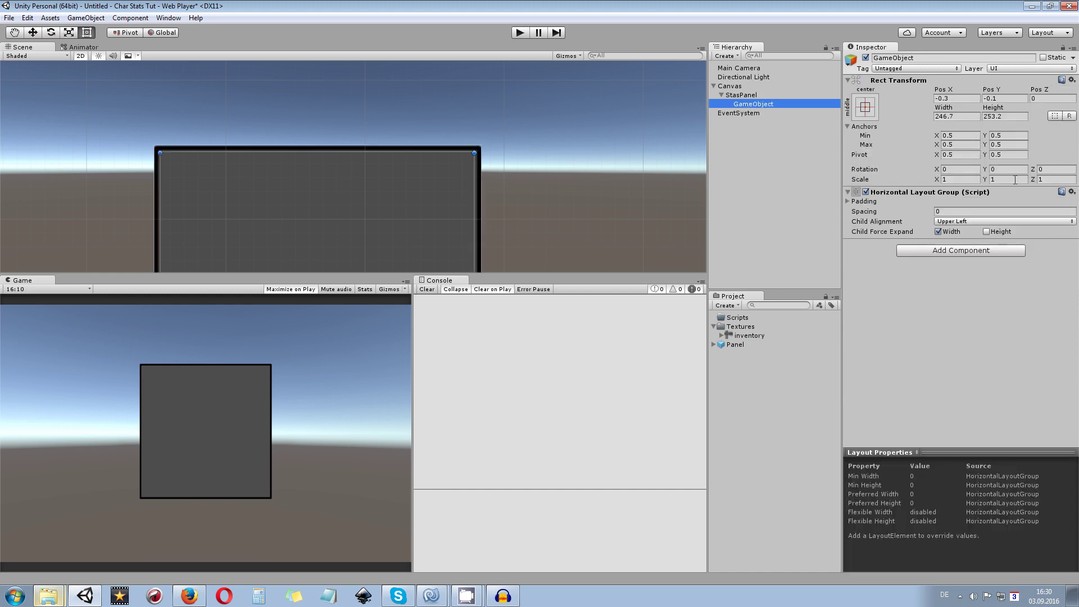
{"action": "left_click", "coordinate": [1072, 192]}
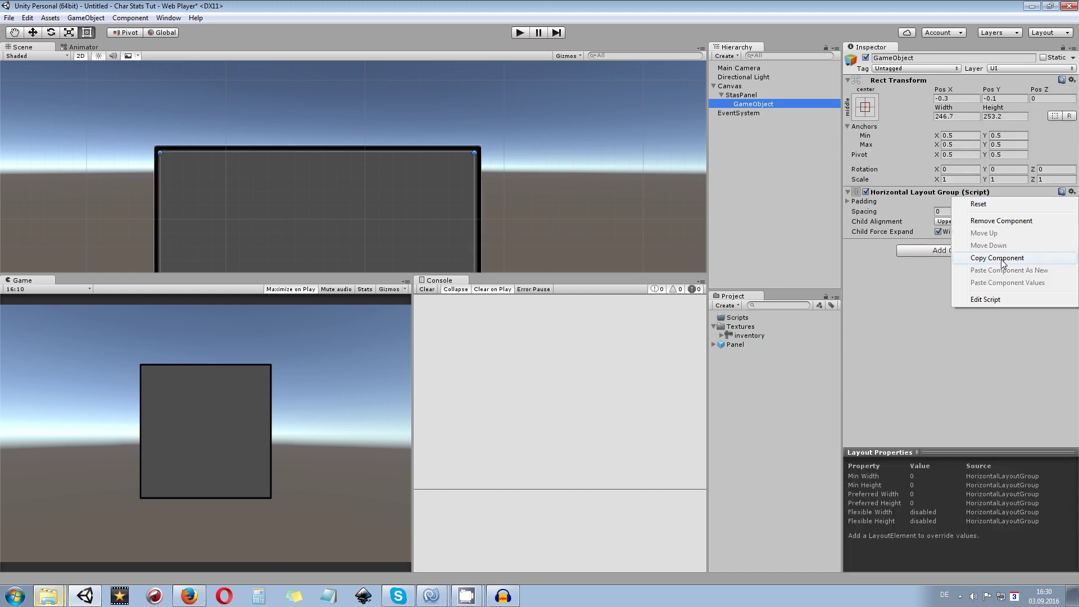
{"action": "left_click", "coordinate": [1001, 221]}
Add a Vertical Layout Group with Child Force Expand Height off, then drop the Panel prefab into GameObject.
{"action": "left_click", "coordinate": [899, 200]}
{"action": "key", "text": "Down"}
{"action": "key", "text": "Down"}
{"action": "key", "text": "Down"}
{"action": "key", "text": "Up"}
{"action": "key", "text": "Up"}
{"action": "key", "text": "Up"}
{"action": "type", "text": "ver"}
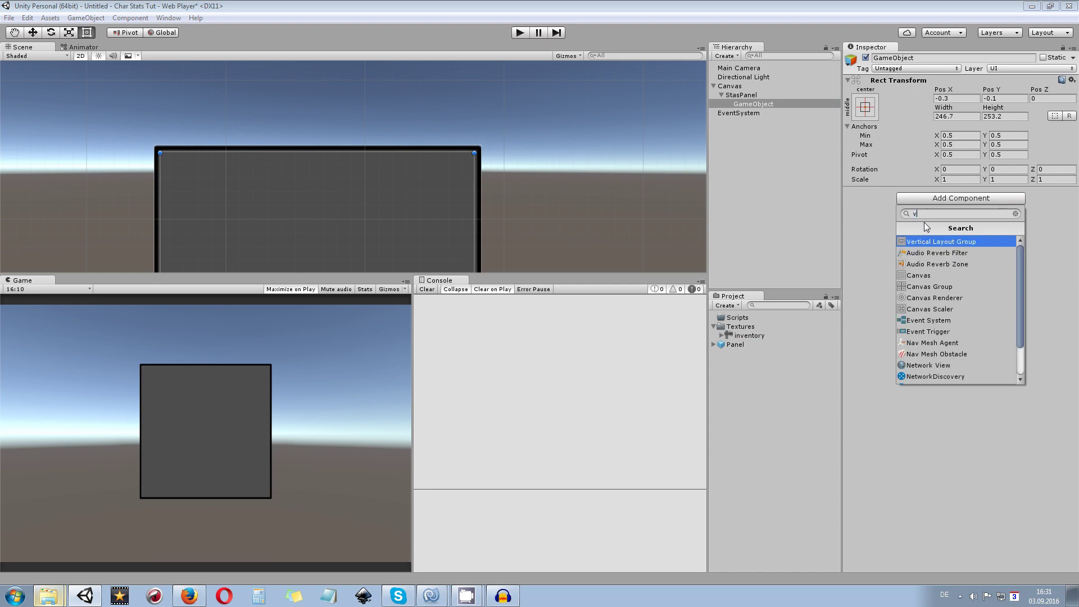
{"action": "left_click", "coordinate": [923, 242]}
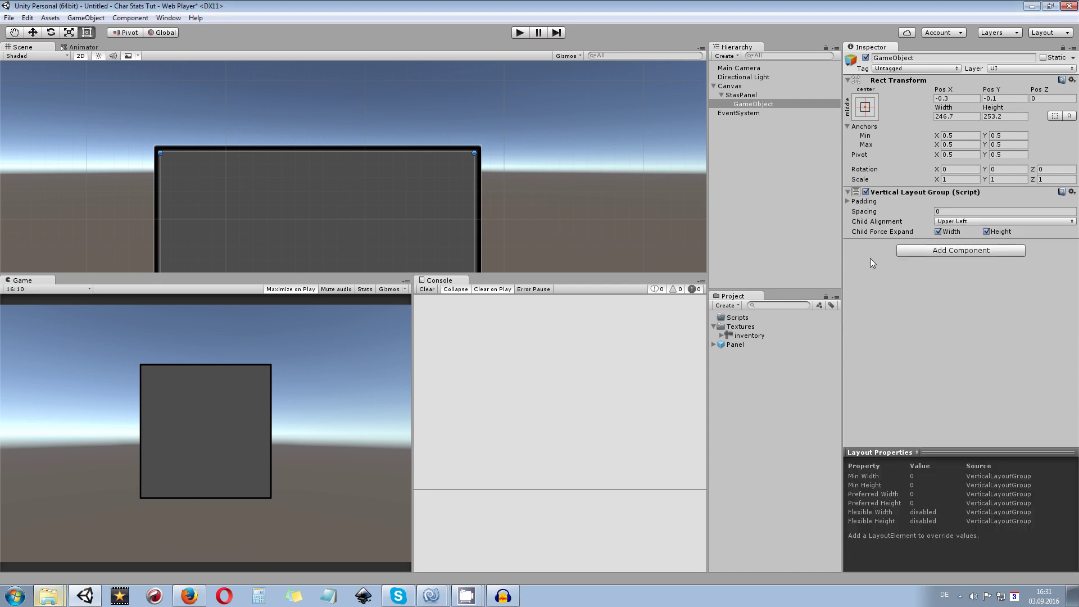
{"action": "left_click", "coordinate": [988, 232]}
{"action": "left_click_drag", "start_coordinate": [745, 342], "coordinate": [763, 109]}
{"action": "scroll", "coordinate": [447, 175], "scroll_direction": "up", "scroll_amount": 2}
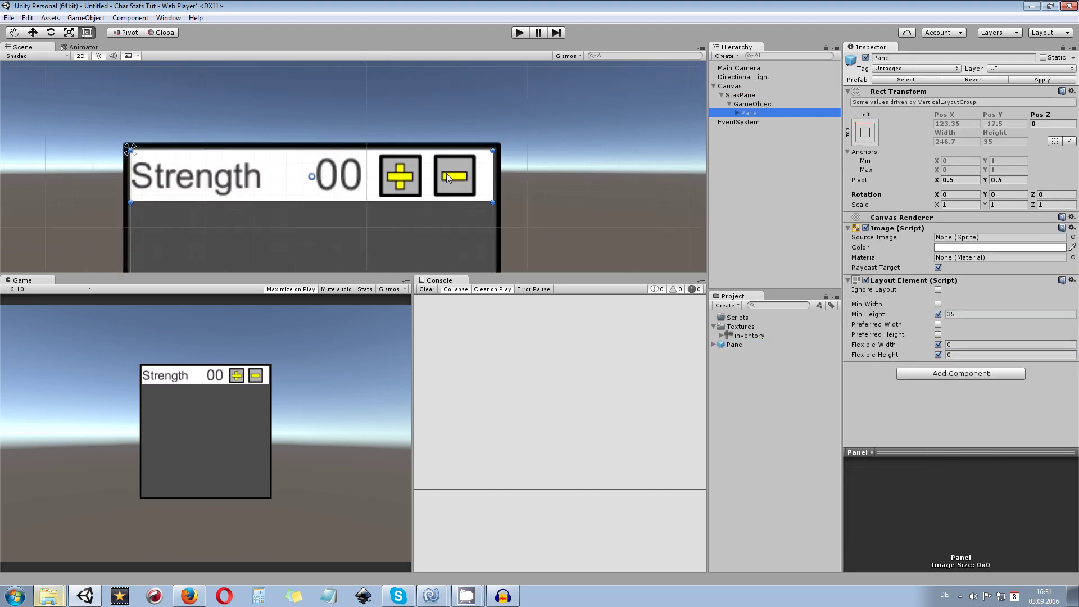
Duplicate the Strength row Panel with Ctrl+D.
{"action": "left_click", "coordinate": [747, 130]}
{"action": "left_click", "coordinate": [749, 113]}
{"action": "key", "text": "ctrl+d"}
{"action": "scroll", "coordinate": [332, 211], "scroll_direction": "up", "scroll_amount": 3}
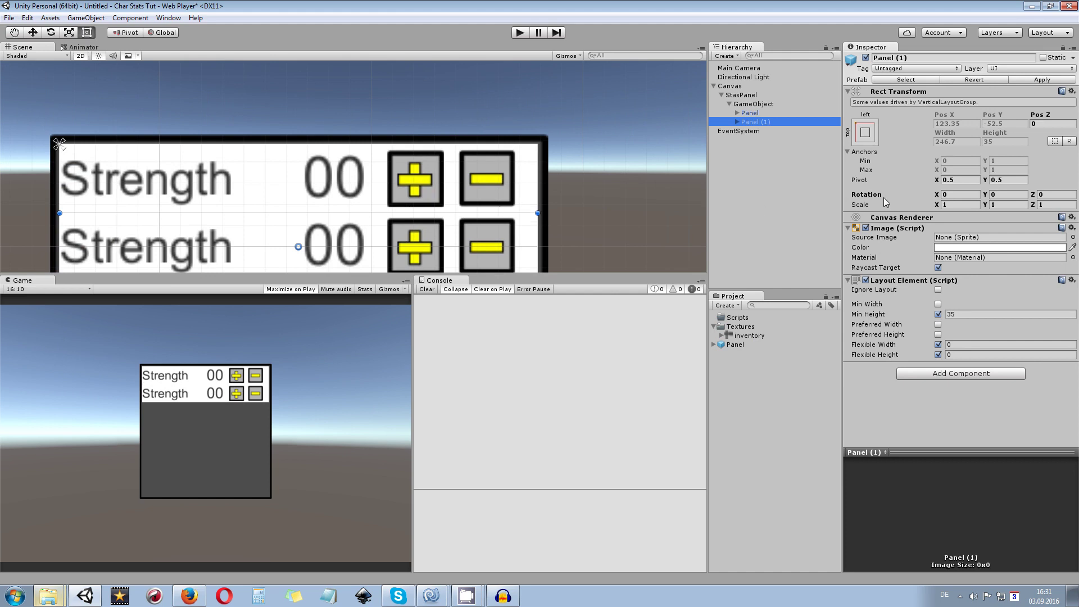
Set the Vertical Layout Group spacing on GameObject to 2.
{"action": "left_click", "coordinate": [759, 106]}
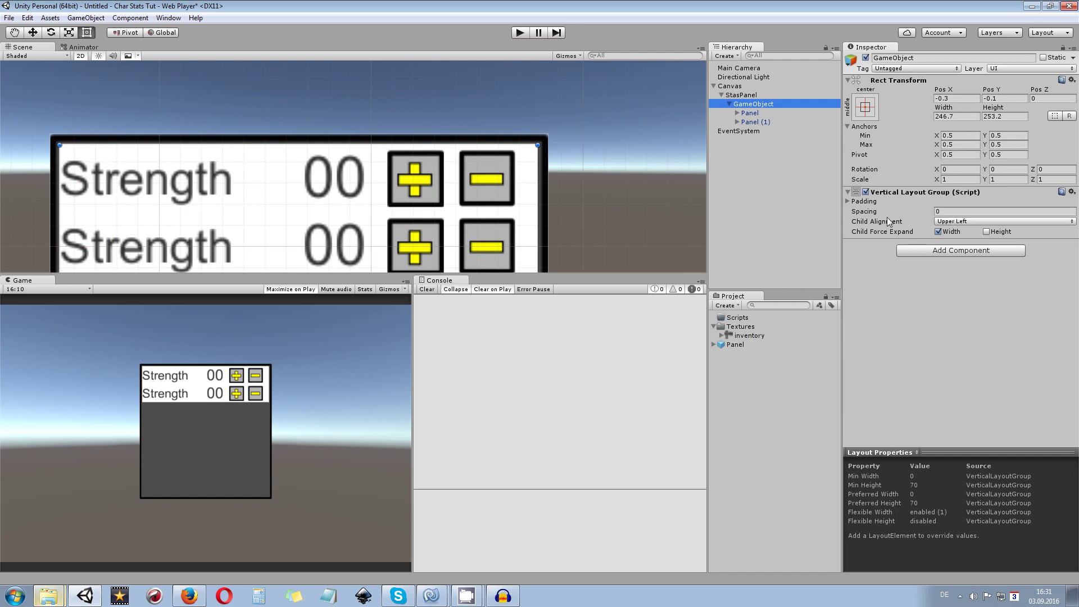
{"action": "left_click", "coordinate": [955, 212]}
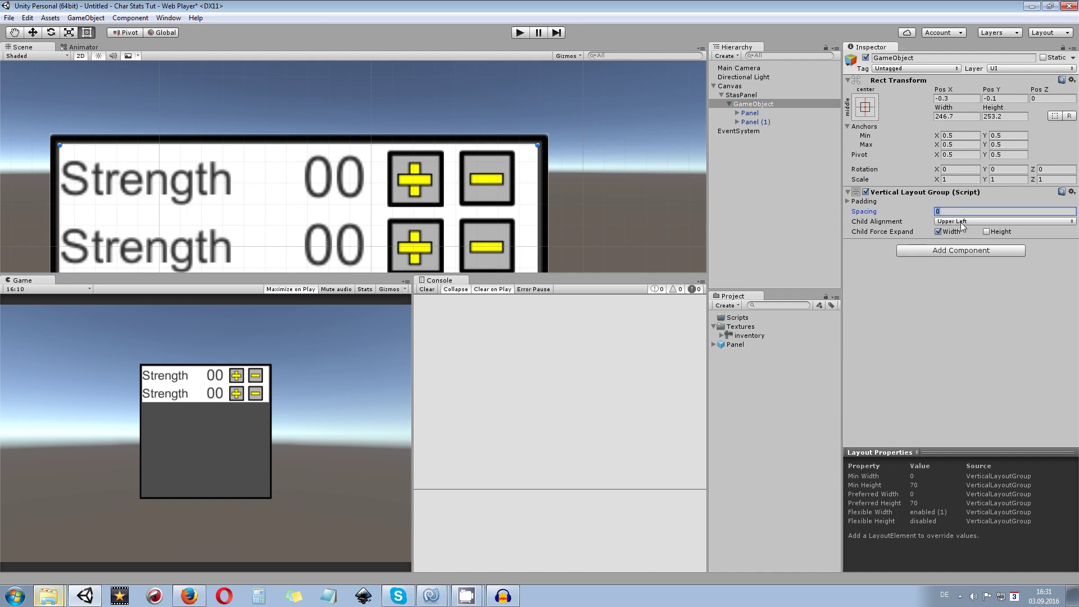
{"action": "left_click", "coordinate": [849, 201]}
{"action": "left_click", "coordinate": [848, 201]}
{"action": "left_click", "coordinate": [948, 211]}
{"action": "scroll", "coordinate": [378, 226], "scroll_direction": "down", "scroll_amount": 1}
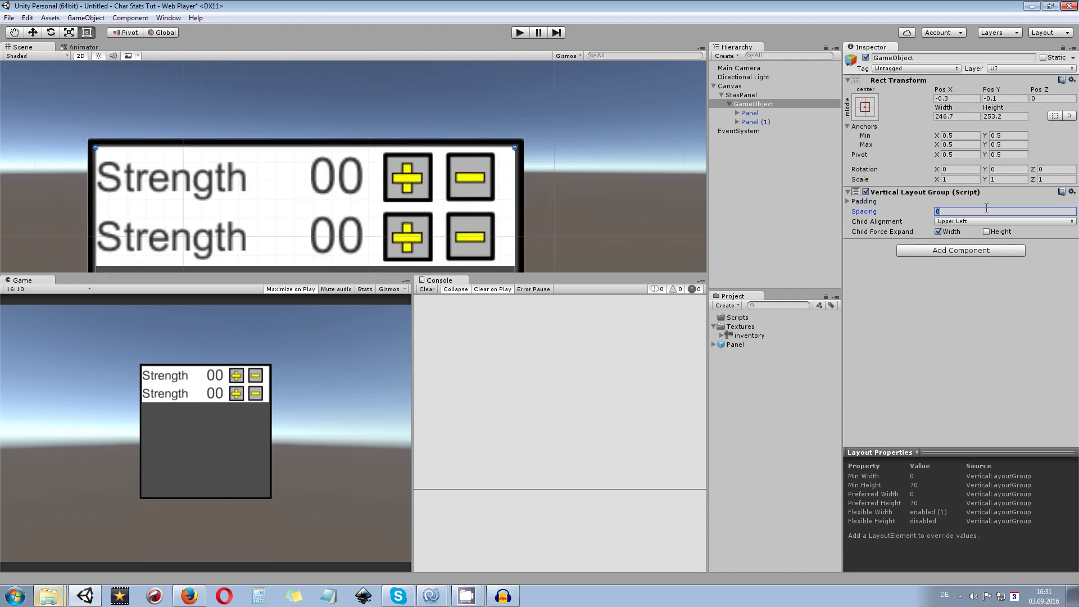
{"action": "type", "text": "2"}
{"action": "scroll", "coordinate": [504, 258], "scroll_direction": "up", "scroll_amount": 3}
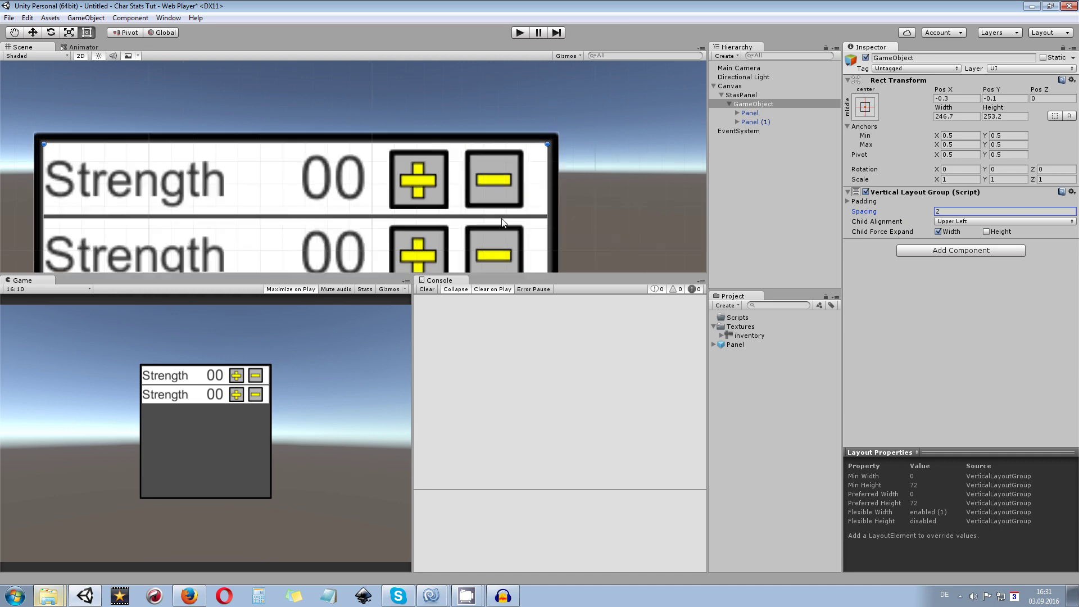
{"action": "scroll", "coordinate": [613, 225], "scroll_direction": "down", "scroll_amount": 3}
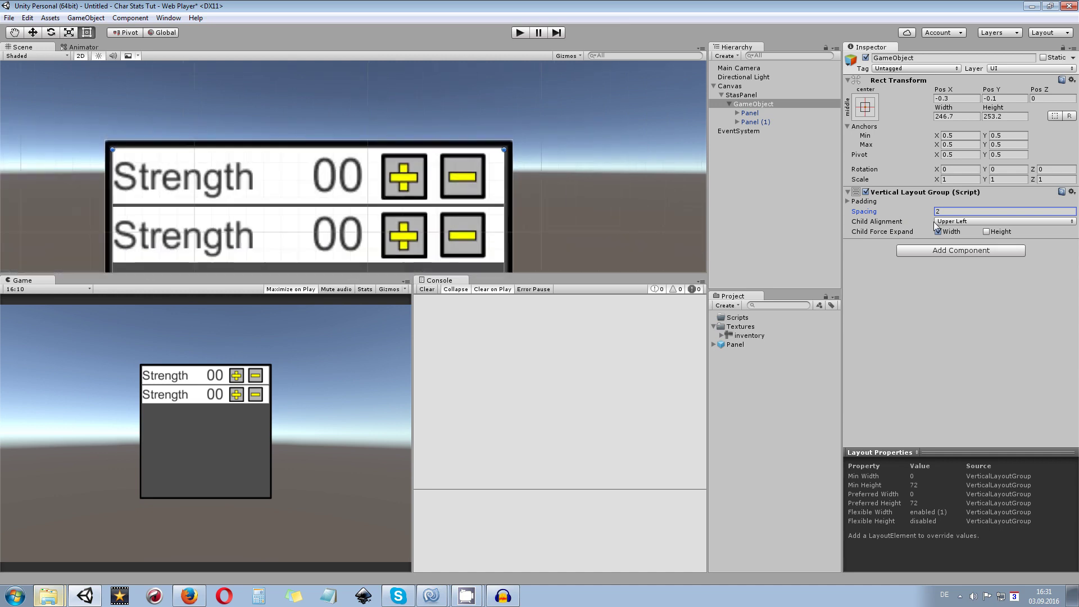
{"action": "left_click", "coordinate": [629, 213]}
{"action": "scroll", "coordinate": [630, 213], "scroll_direction": "down", "scroll_amount": 2}
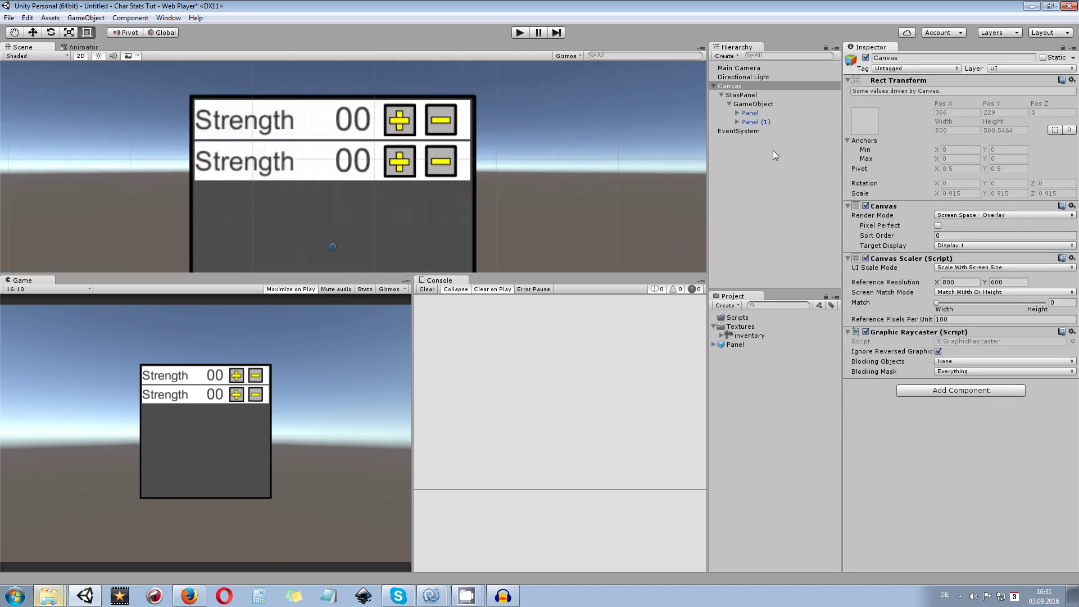
{"action": "left_click", "coordinate": [756, 122]}
Duplicate Panel (1) until there are six Strength rows, Panel through Panel (5).
{"action": "key", "text": "ctrl+d"}
{"action": "key", "text": "ctrl+d"}
{"action": "key", "text": "ctrl+d"}
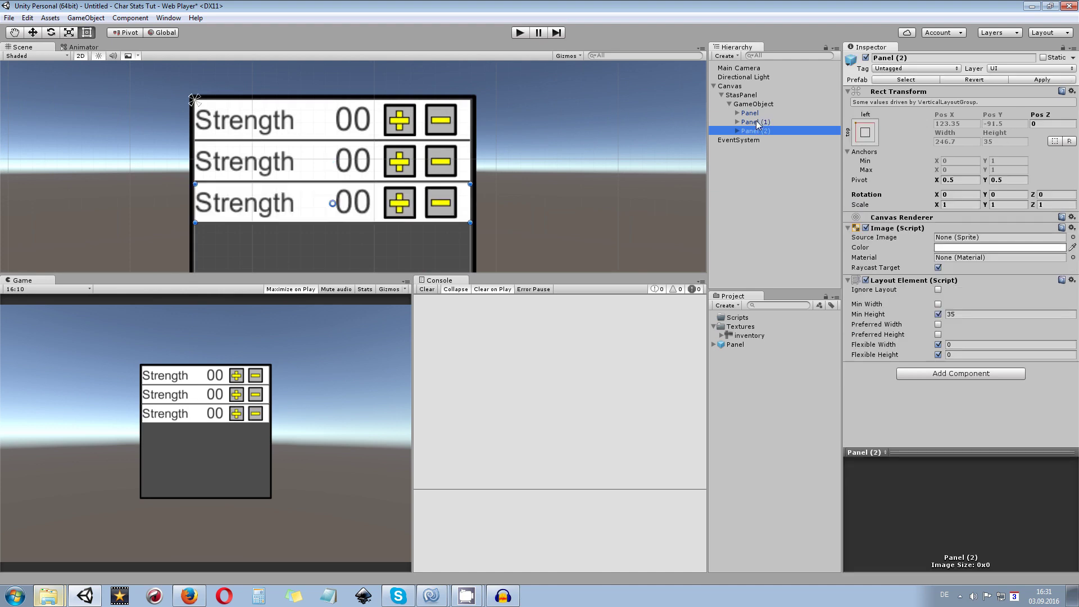
{"action": "key", "text": "ctrl+d"}
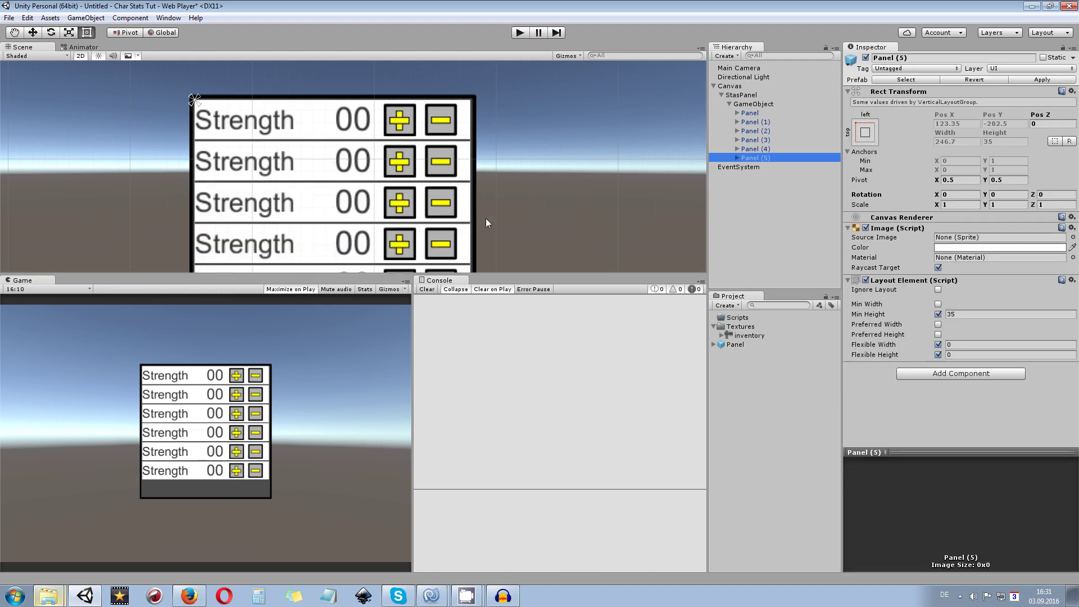
{"action": "scroll", "coordinate": [476, 186], "scroll_direction": "down", "scroll_amount": 3}
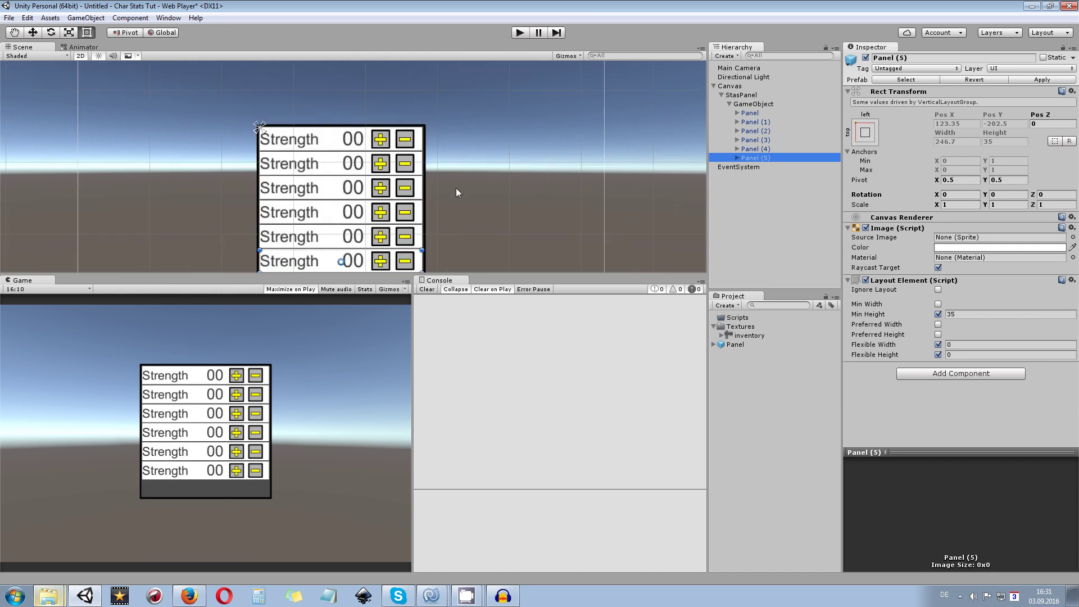
{"action": "middle_click_drag", "start_coordinate": [444, 191], "coordinate": [463, 129]}
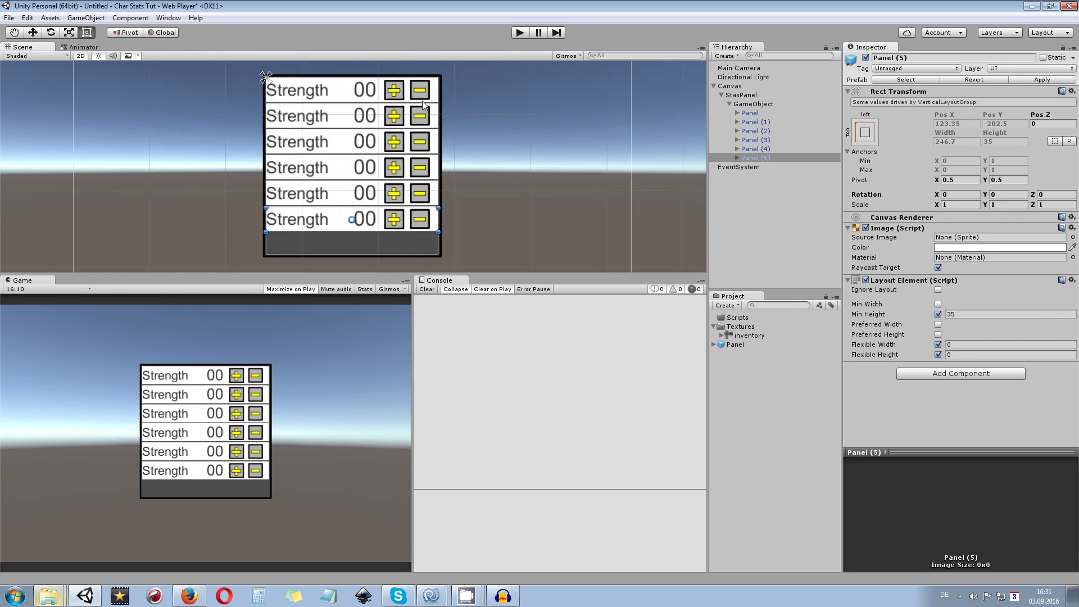
{"action": "scroll", "coordinate": [411, 77], "scroll_direction": "down", "scroll_amount": 1}
{"action": "scroll", "coordinate": [412, 79], "scroll_direction": "up", "scroll_amount": 2}
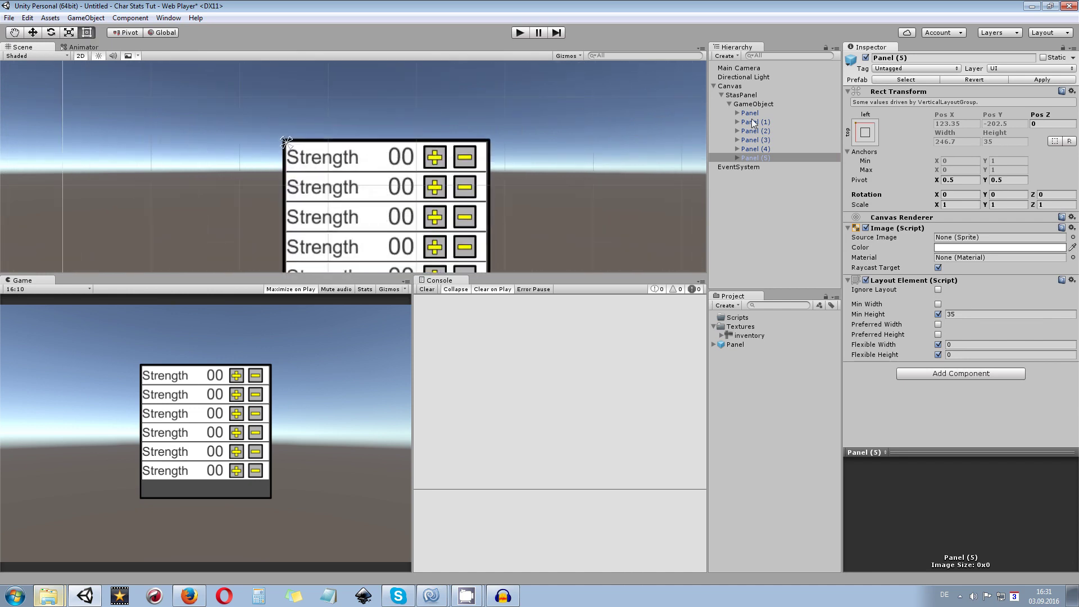
Raise the top edge of the StasPanel background above the rows.
{"action": "left_click", "coordinate": [727, 95]}
{"action": "scroll", "coordinate": [534, 110], "scroll_direction": "down", "scroll_amount": 1}
{"action": "scroll", "coordinate": [506, 118], "scroll_direction": "up", "scroll_amount": 1}
{"action": "left_click_drag", "start_coordinate": [487, 136], "coordinate": [506, 103]}
{"action": "scroll", "coordinate": [471, 90], "scroll_direction": "down", "scroll_amount": 1}
{"action": "scroll", "coordinate": [466, 100], "scroll_direction": "up", "scroll_amount": 1}
{"action": "scroll", "coordinate": [465, 102], "scroll_direction": "down", "scroll_amount": 1}
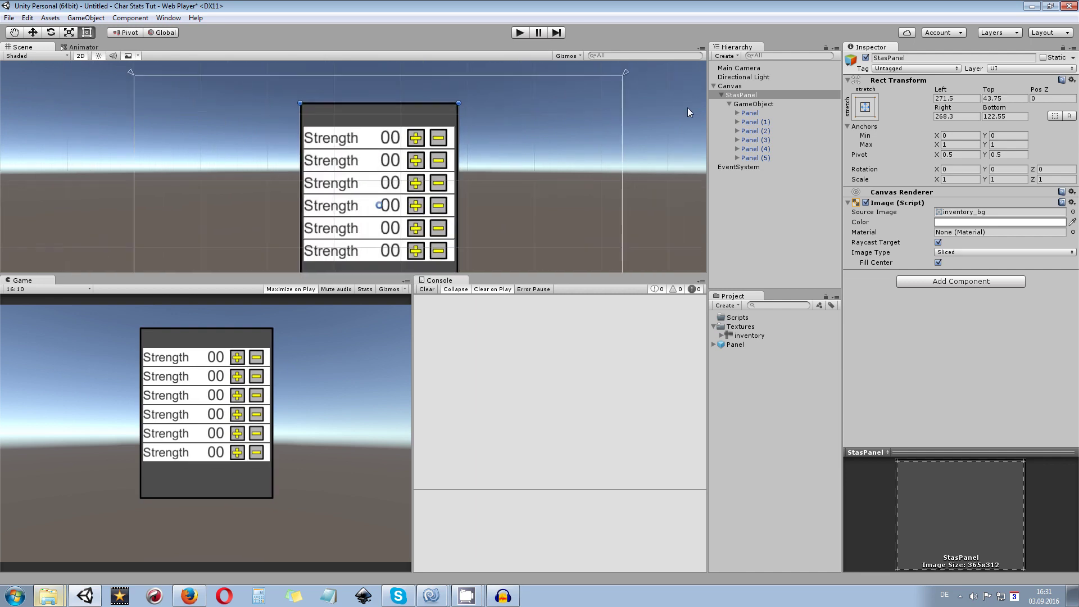
Lower the top edge of the row container GameObject.
{"action": "left_click", "coordinate": [730, 104]}
{"action": "key", "text": "f"}
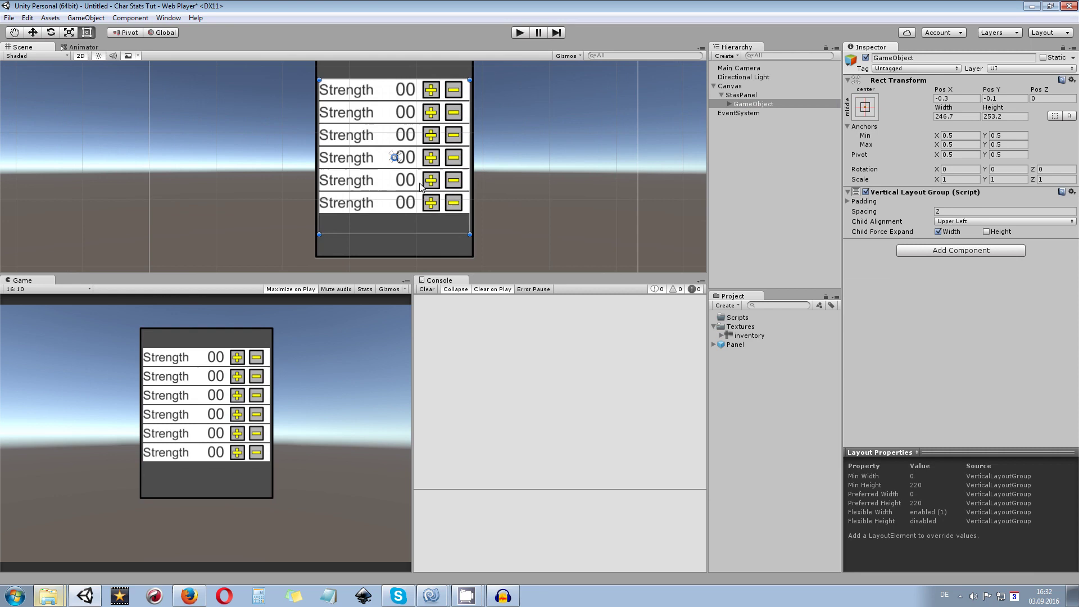
{"action": "mouse_move", "coordinate": [410, 82]}
{"action": "left_mouse_down"}
{"action": "mouse_move", "coordinate": [410, 108]}
{"action": "mouse_move", "coordinate": [411, 97]}
{"action": "left_mouse_up"}
{"action": "left_click", "coordinate": [518, 155]}
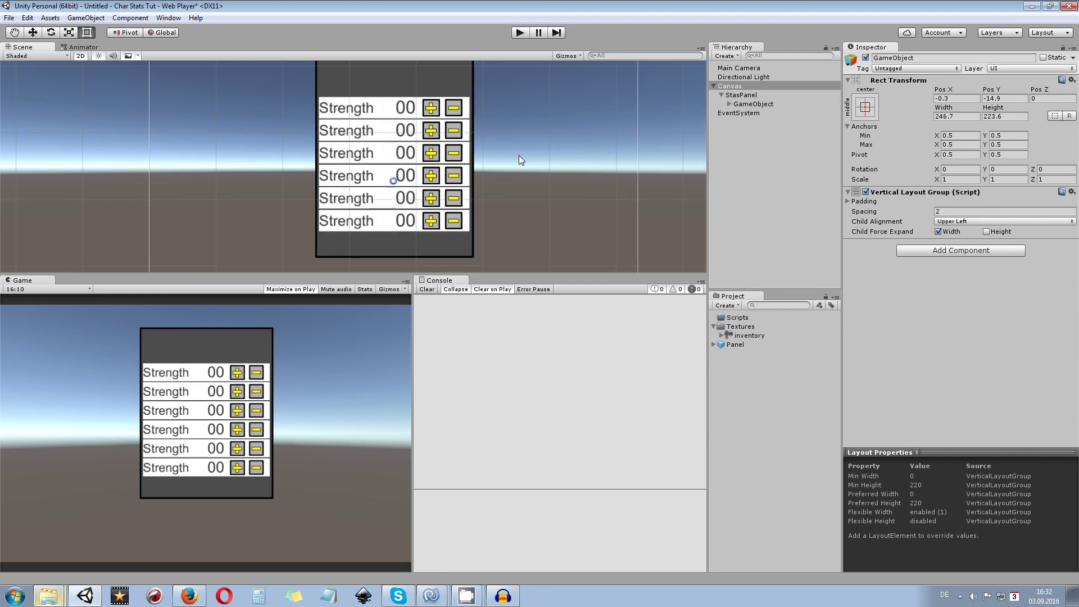
{"action": "scroll", "coordinate": [518, 155], "scroll_direction": "up", "scroll_amount": 2}
{"action": "scroll", "coordinate": [481, 97], "scroll_direction": "down", "scroll_amount": 2}
{"action": "key", "text": "f"}
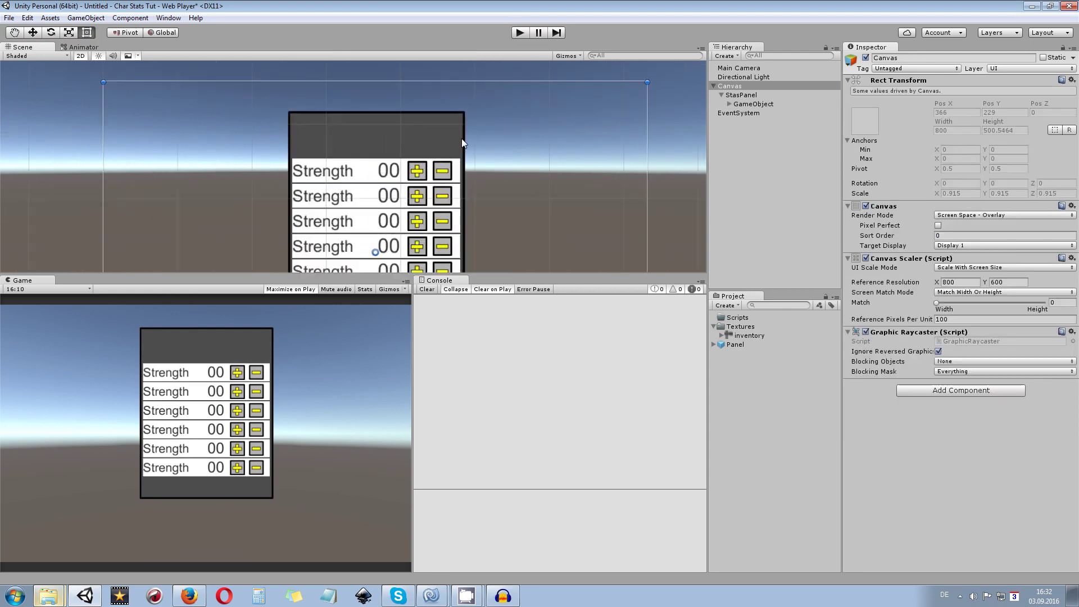
{"action": "scroll", "coordinate": [395, 140], "scroll_direction": "up", "scroll_amount": 2}
Drag StasPanel's top and bottom edges down so it extends lower, Bottom 66.2.
{"action": "left_click", "coordinate": [413, 123]}
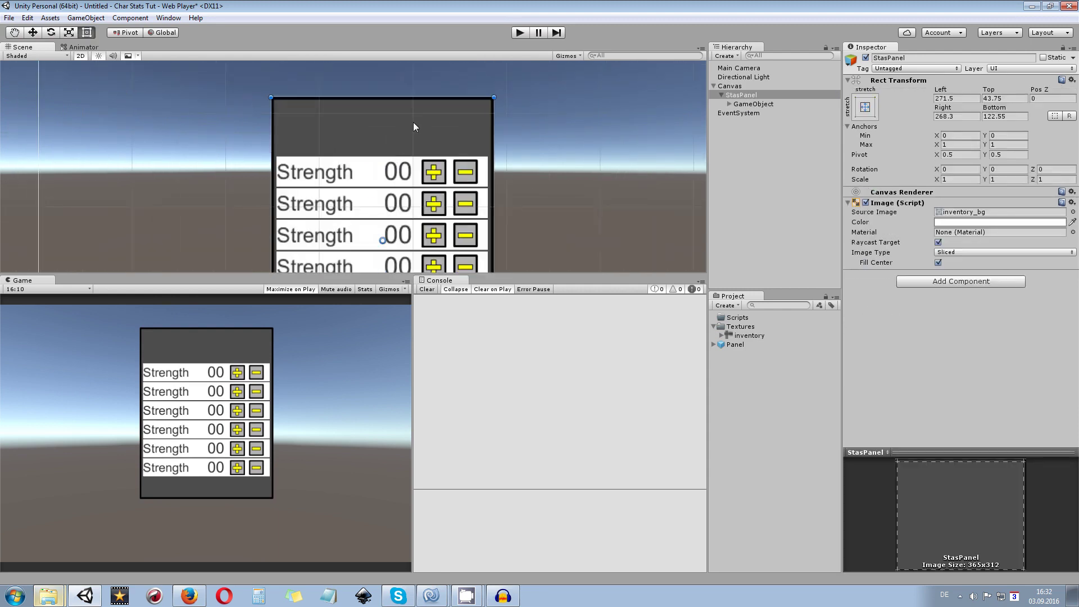
{"action": "scroll", "coordinate": [479, 123], "scroll_direction": "up", "scroll_amount": 1}
{"action": "left_click_drag", "start_coordinate": [483, 87], "coordinate": [484, 138]}
{"action": "scroll", "coordinate": [360, 157], "scroll_direction": "up", "scroll_amount": 1}
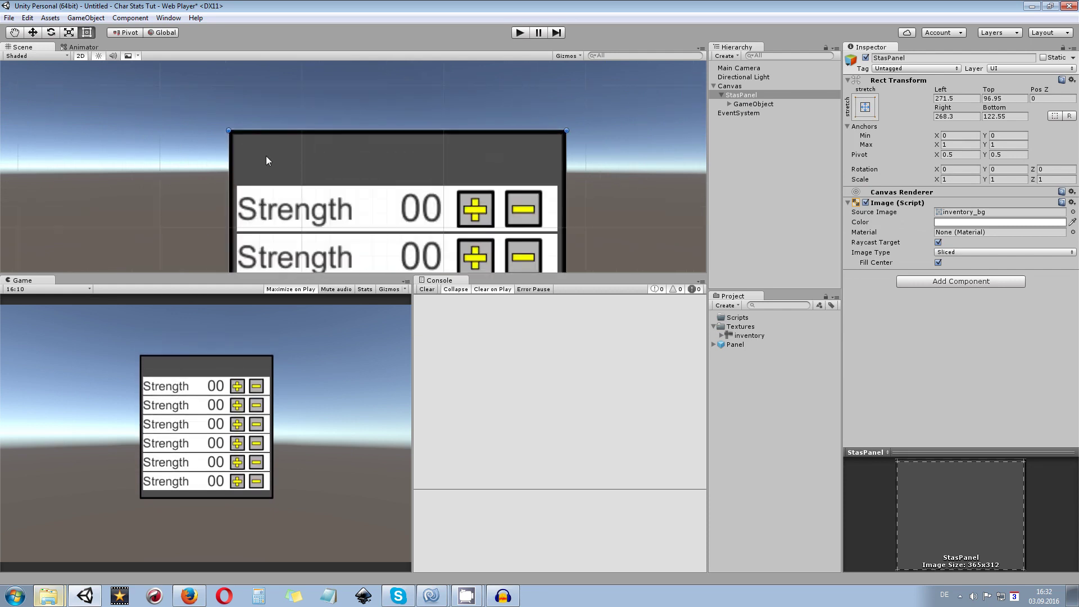
{"action": "scroll", "coordinate": [436, 117], "scroll_direction": "down", "scroll_amount": 3}
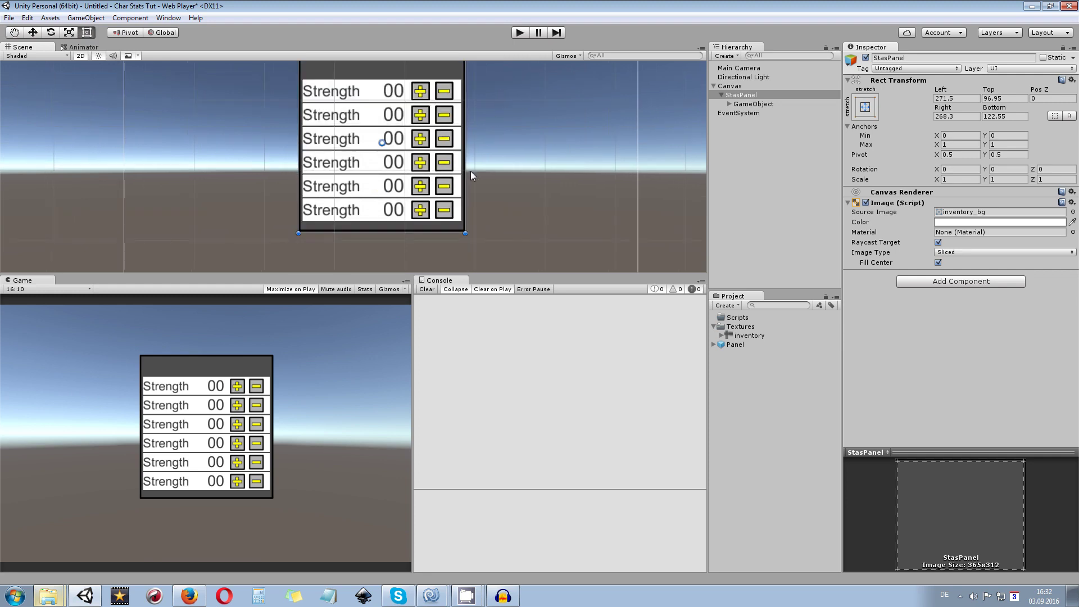
{"action": "left_click_drag", "start_coordinate": [447, 230], "coordinate": [449, 267]}
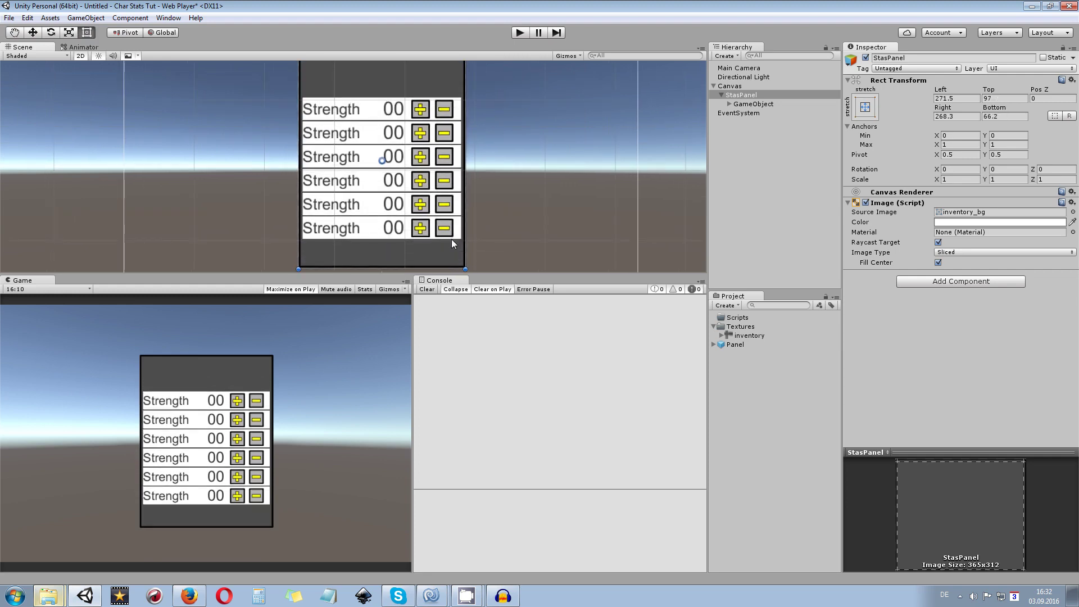
{"action": "scroll", "coordinate": [453, 130], "scroll_direction": "up", "scroll_amount": 2}
{"action": "scroll", "coordinate": [481, 188], "scroll_direction": "down", "scroll_amount": 2}
Nudge the six-row GameObject back up, re-centred near 0,0 in StasPanel.
{"action": "left_click", "coordinate": [445, 209]}
{"action": "left_click_drag", "start_coordinate": [445, 209], "coordinate": [426, 217]}
{"action": "scroll", "coordinate": [444, 206], "scroll_direction": "down", "scroll_amount": 1}
{"action": "left_click", "coordinate": [478, 161]}
{"action": "scroll", "coordinate": [470, 132], "scroll_direction": "up", "scroll_amount": 5}
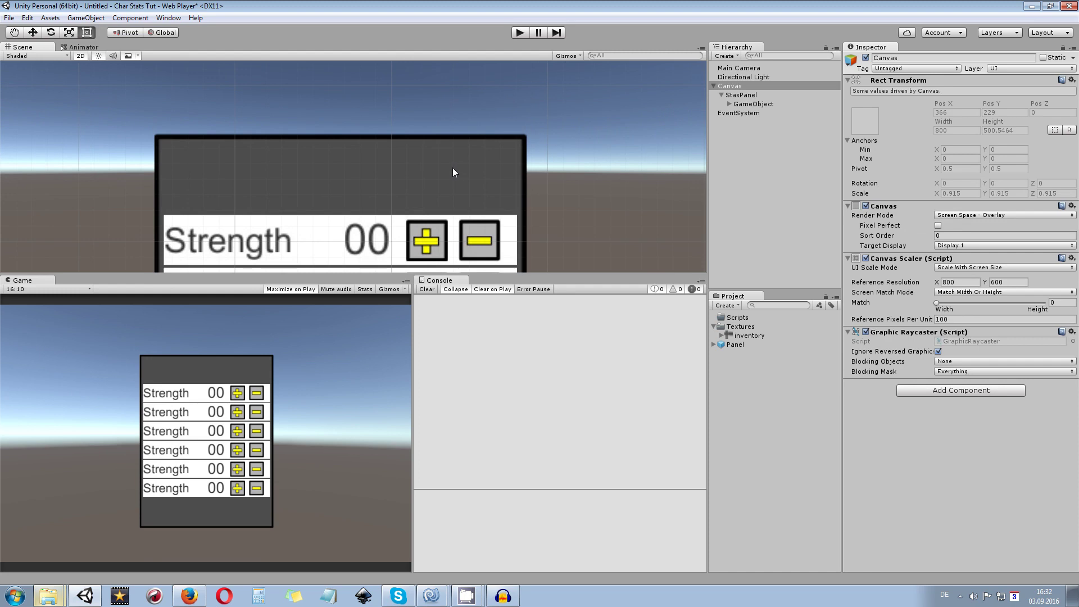
{"action": "left_click", "coordinate": [741, 95]}
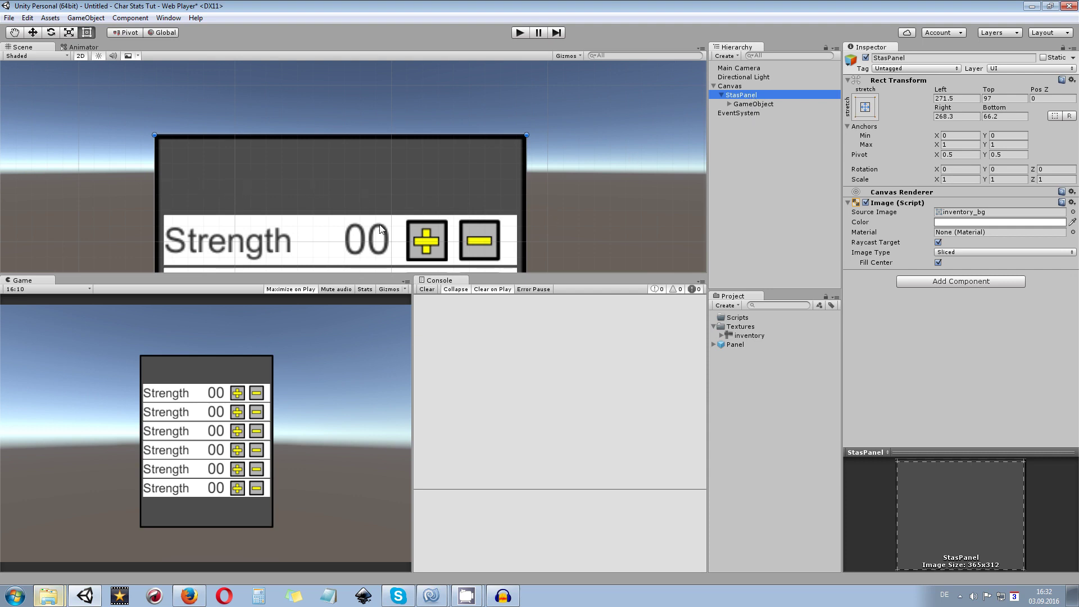
{"action": "scroll", "coordinate": [245, 174], "scroll_direction": "down", "scroll_amount": 2}
{"action": "scroll", "coordinate": [197, 212], "scroll_direction": "up", "scroll_amount": 2}
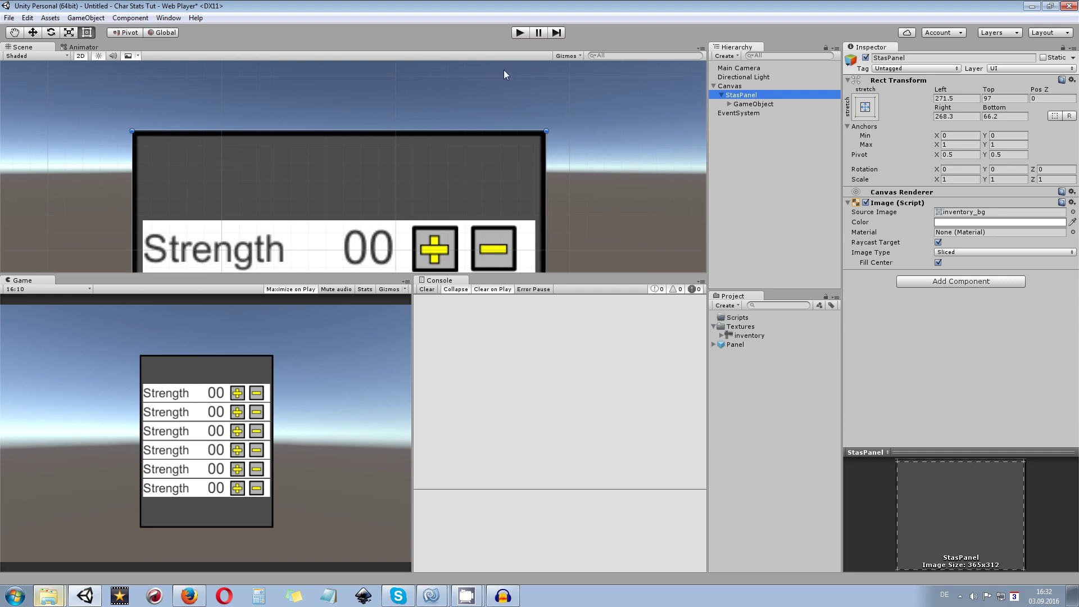
Create a new Panel inside StasPanel and shrink it to a strip across the top.
{"action": "right_click", "coordinate": [745, 99]}
{"action": "mouse_move", "coordinate": [791, 256]}
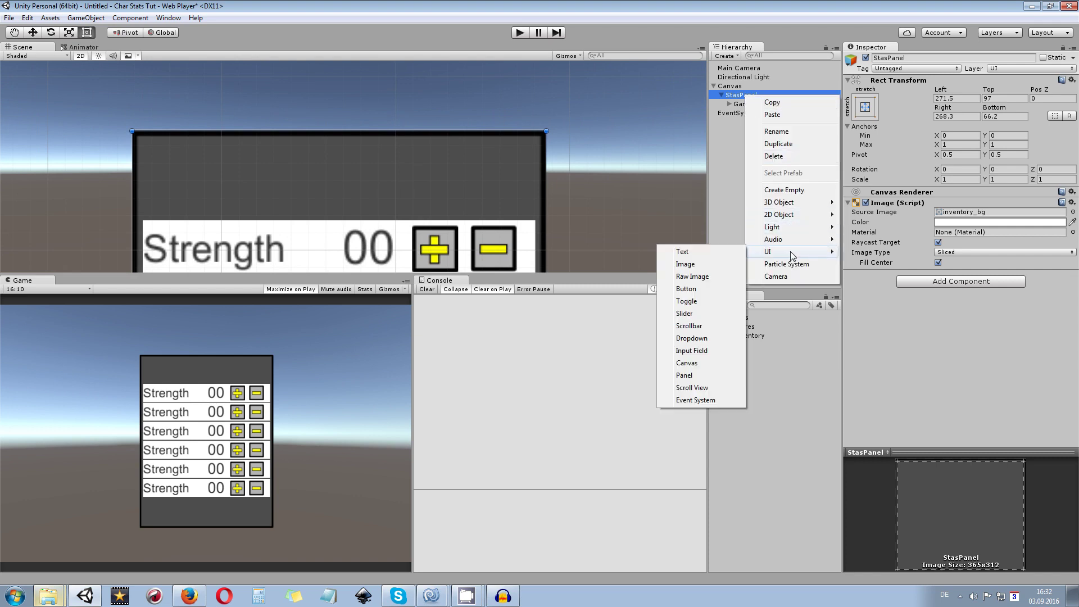
{"action": "left_click", "coordinate": [674, 374]}
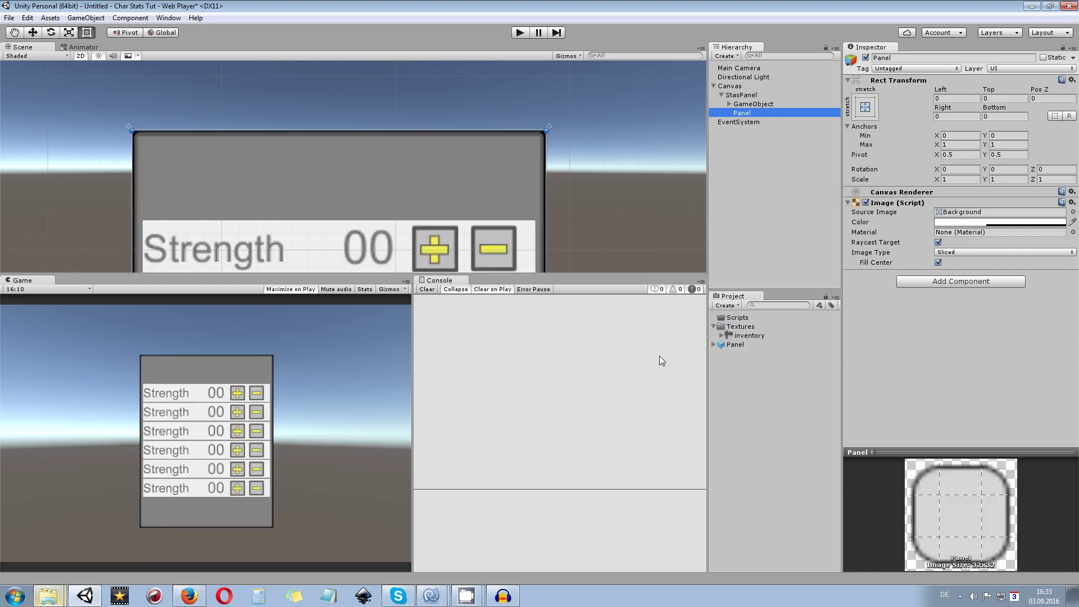
{"action": "scroll", "coordinate": [440, 254], "scroll_direction": "down", "scroll_amount": 5}
{"action": "left_click_drag", "start_coordinate": [368, 266], "coordinate": [360, 177]}
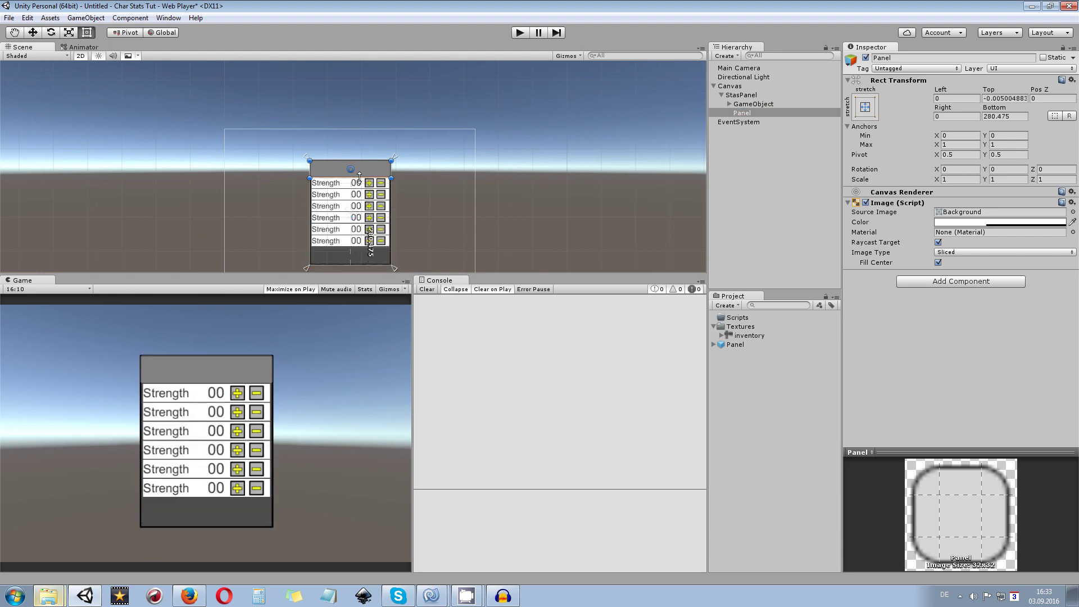
{"action": "scroll", "coordinate": [360, 168], "scroll_direction": "up", "scroll_amount": 5}
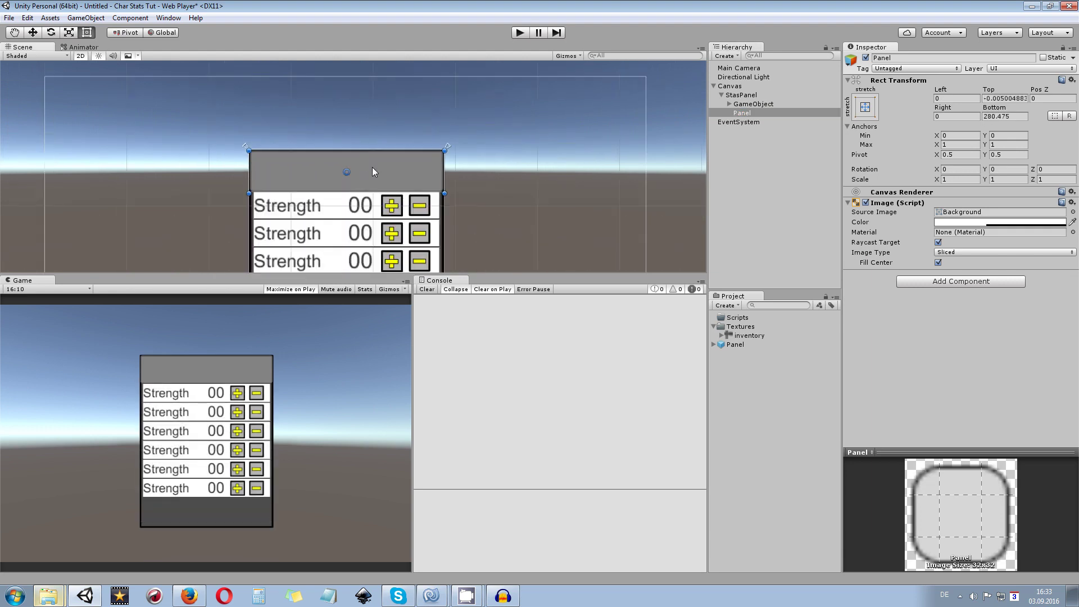
{"action": "scroll", "coordinate": [373, 169], "scroll_direction": "up", "scroll_amount": 3}
Give the Panel a Horizontal Layout Group and create a UI Button inside it.
{"action": "left_click", "coordinate": [948, 282]}
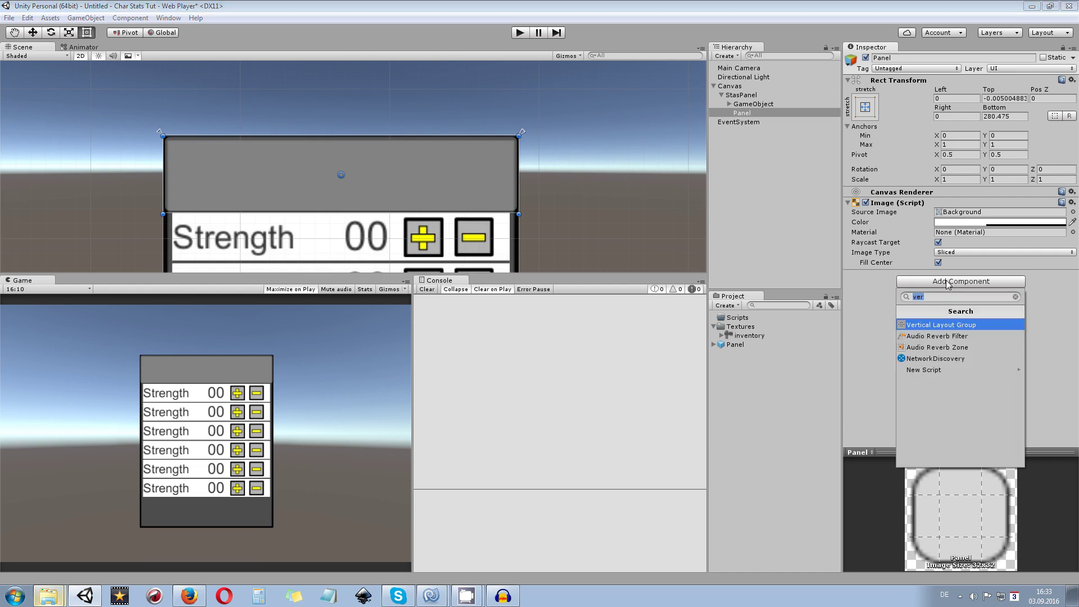
{"action": "type", "text": "hor"}
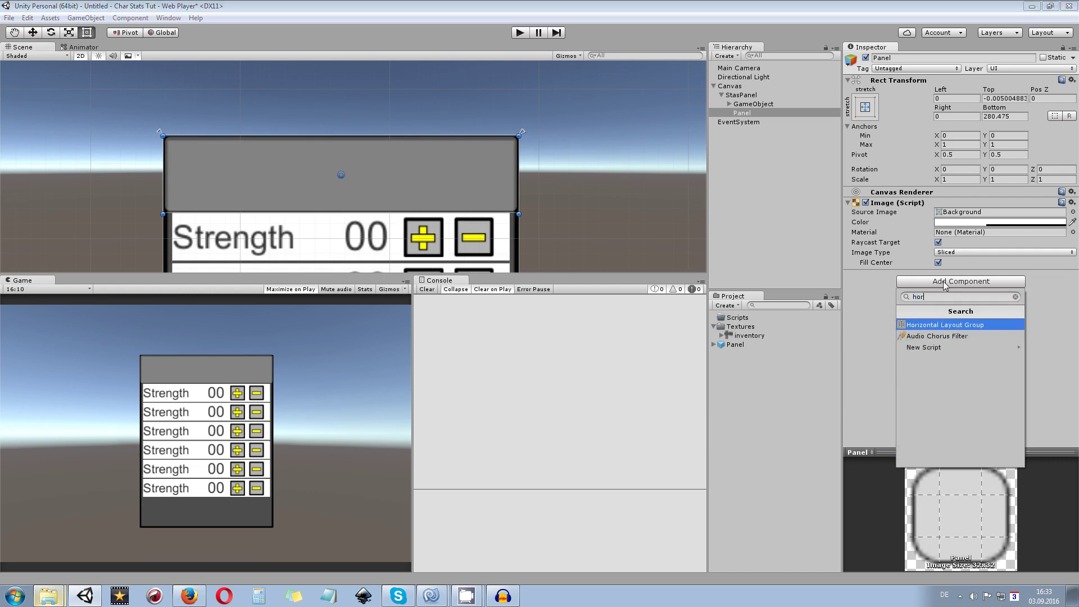
{"action": "left_click", "coordinate": [962, 326]}
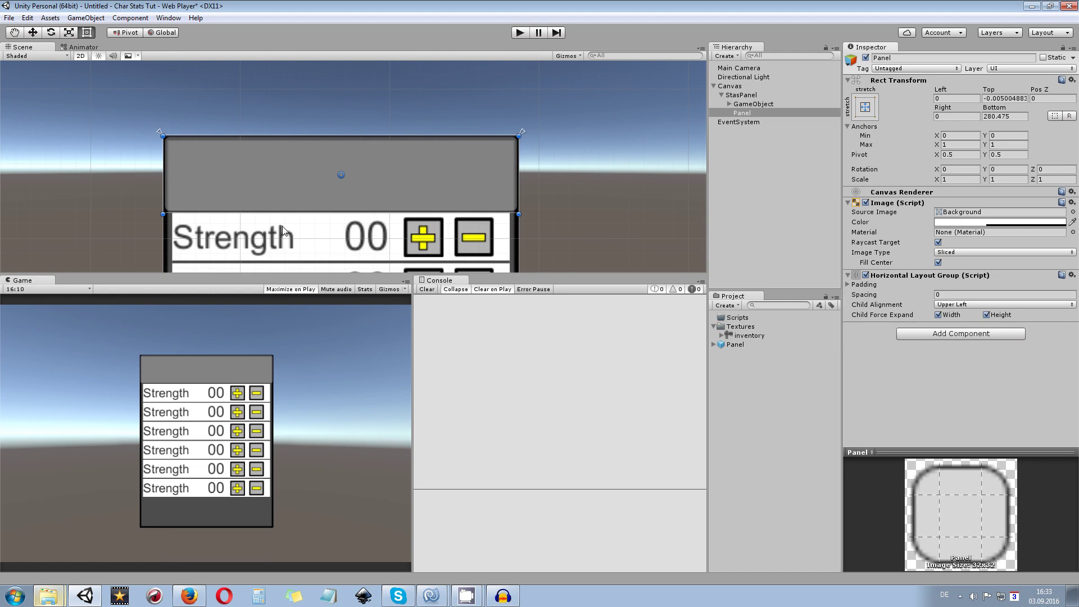
{"action": "right_click", "coordinate": [758, 112]}
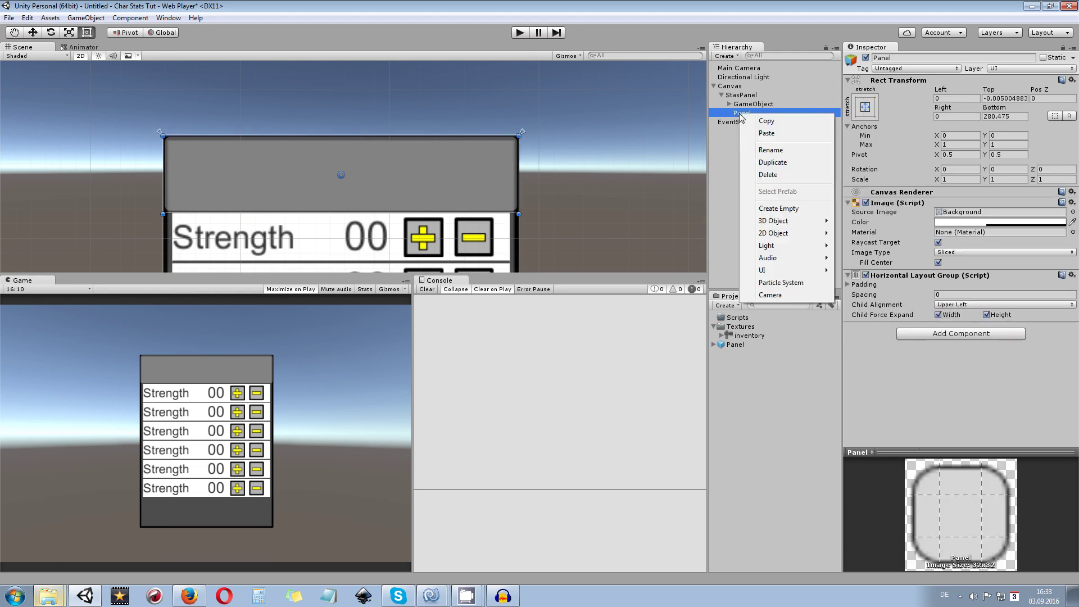
{"action": "mouse_move", "coordinate": [783, 271]}
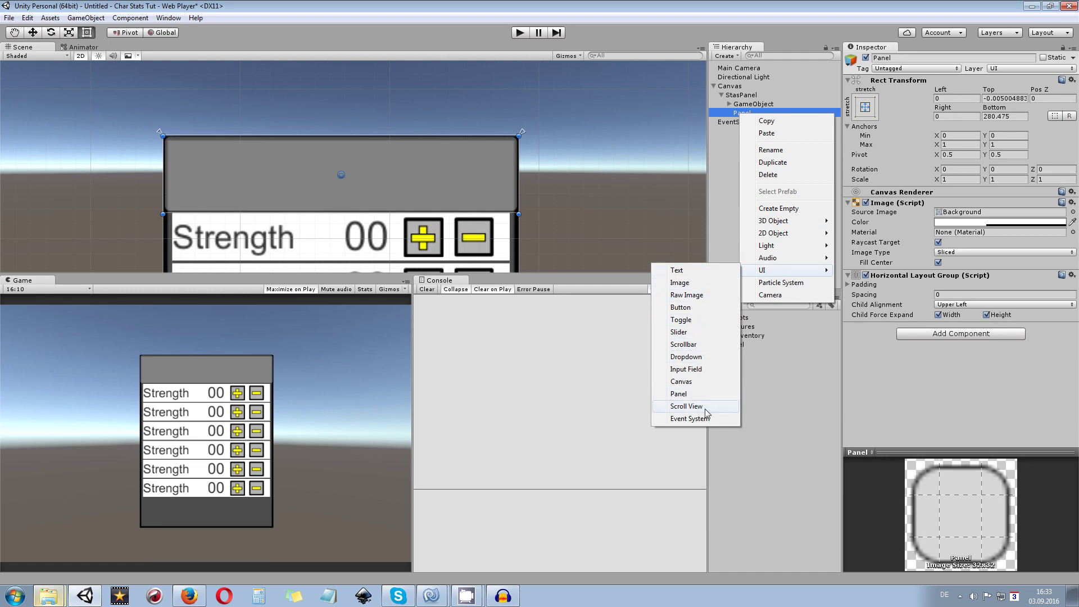
{"action": "left_click", "coordinate": [688, 308]}
Duplicate the Button so three buttons sit side by side in the top Panel.
{"action": "left_click", "coordinate": [350, 136]}
{"action": "key", "text": "f"}
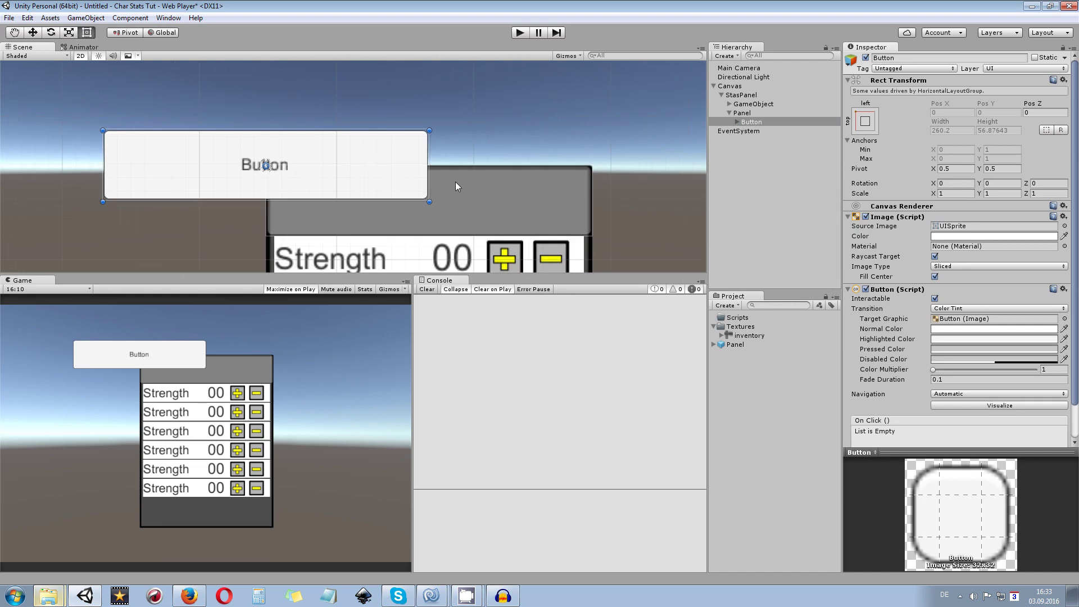
{"action": "scroll", "coordinate": [308, 177], "scroll_direction": "up", "scroll_amount": 2}
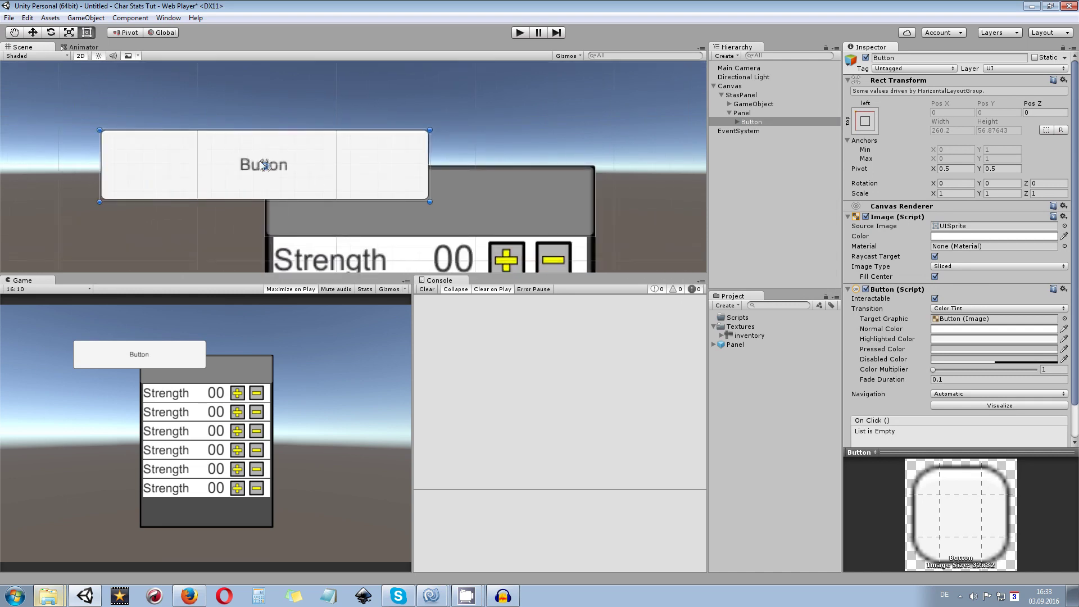
{"action": "left_click", "coordinate": [334, 165]}
{"action": "scroll", "coordinate": [398, 224], "scroll_direction": "up", "scroll_amount": 2}
{"action": "scroll", "coordinate": [549, 199], "scroll_direction": "up", "scroll_amount": 2}
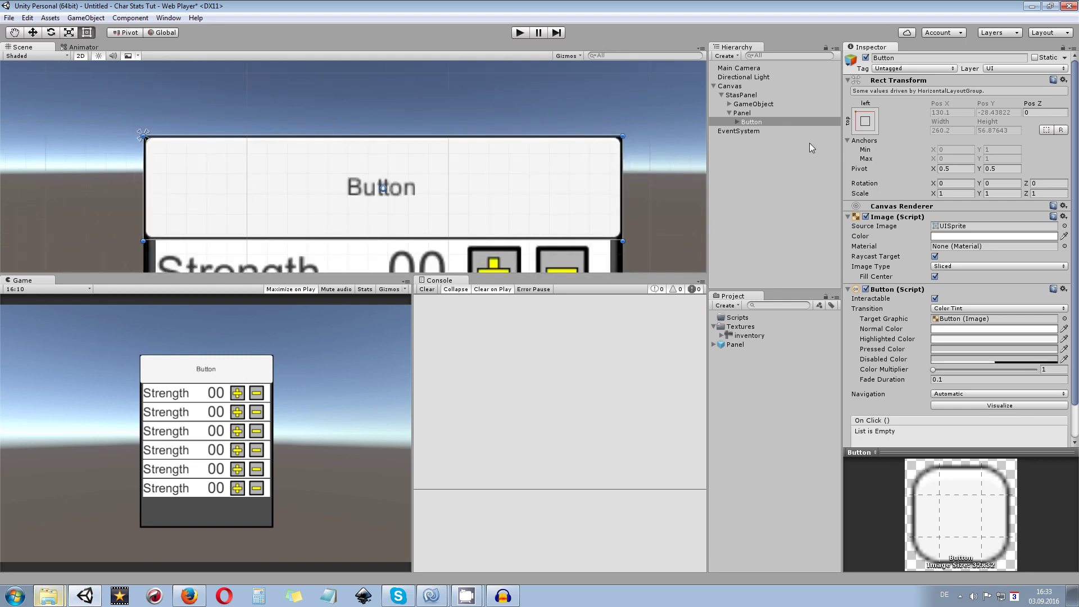
{"action": "left_click", "coordinate": [757, 123]}
{"action": "key", "text": "ctrl+d"}
{"action": "key", "text": "ctrl+d"}
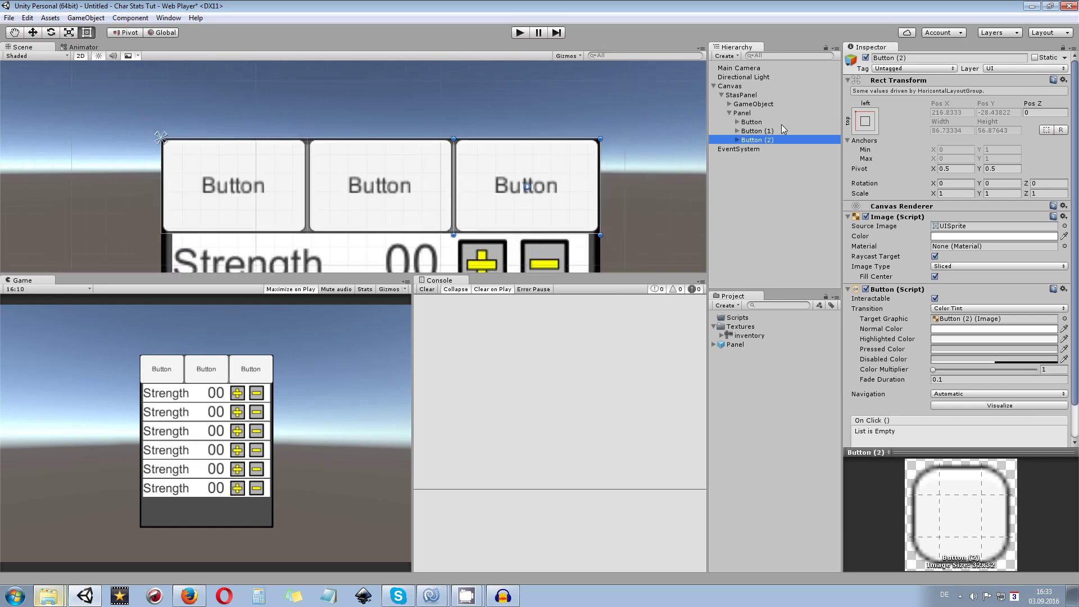
Raise the top Panel's bottom edge to make the buttons shorter.
{"action": "left_click", "coordinate": [756, 114]}
{"action": "left_click_drag", "start_coordinate": [441, 235], "coordinate": [440, 207]}
{"action": "scroll", "coordinate": [352, 185], "scroll_direction": "up", "scroll_amount": 2}
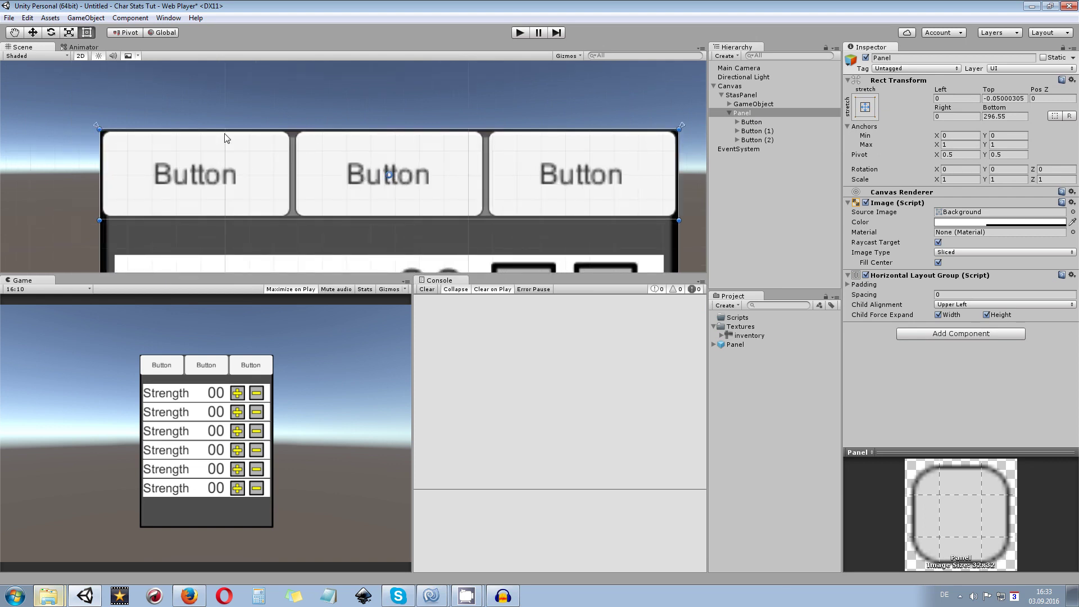
{"action": "scroll", "coordinate": [191, 163], "scroll_direction": "down", "scroll_amount": 1}
{"action": "scroll", "coordinate": [270, 164], "scroll_direction": "up", "scroll_amount": 1}
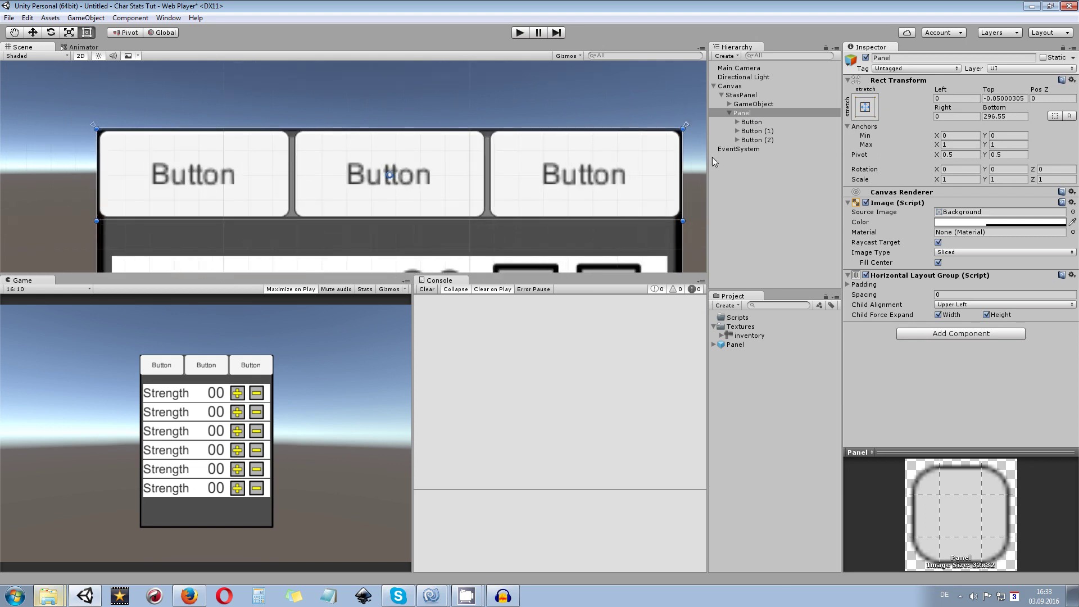
Label the first two buttons Archer and Warrior via their Text children.
{"action": "left_click", "coordinate": [750, 121]}
{"action": "left_click", "coordinate": [736, 122]}
{"action": "left_click", "coordinate": [797, 131]}
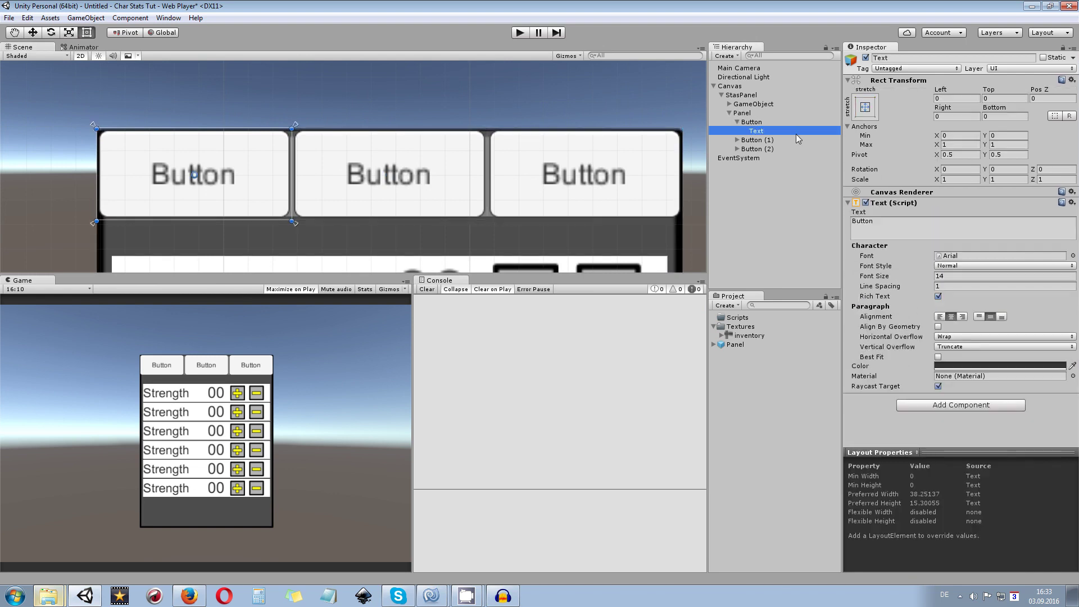
{"action": "left_click", "coordinate": [878, 222]}
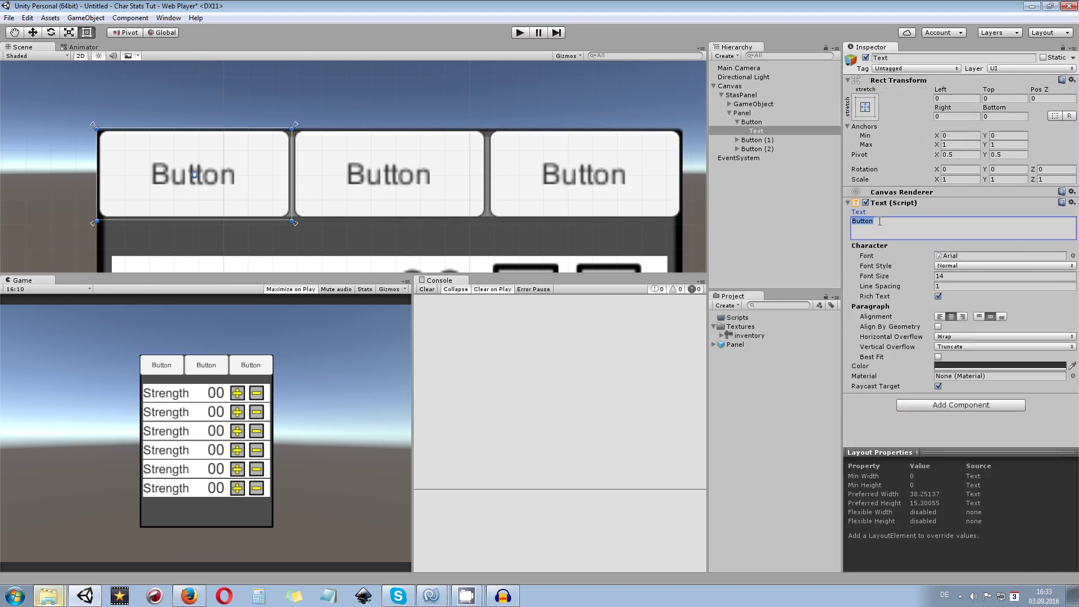
{"action": "type", "text": "Archer"}
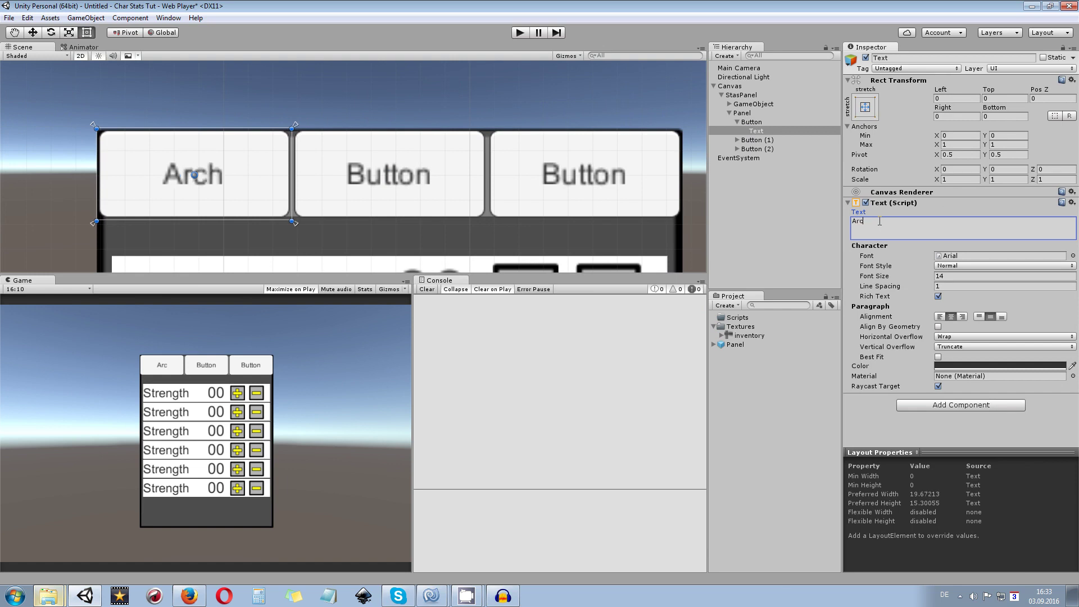
{"action": "left_click", "coordinate": [737, 140]}
{"action": "left_click", "coordinate": [756, 149]}
{"action": "left_click", "coordinate": [895, 221]}
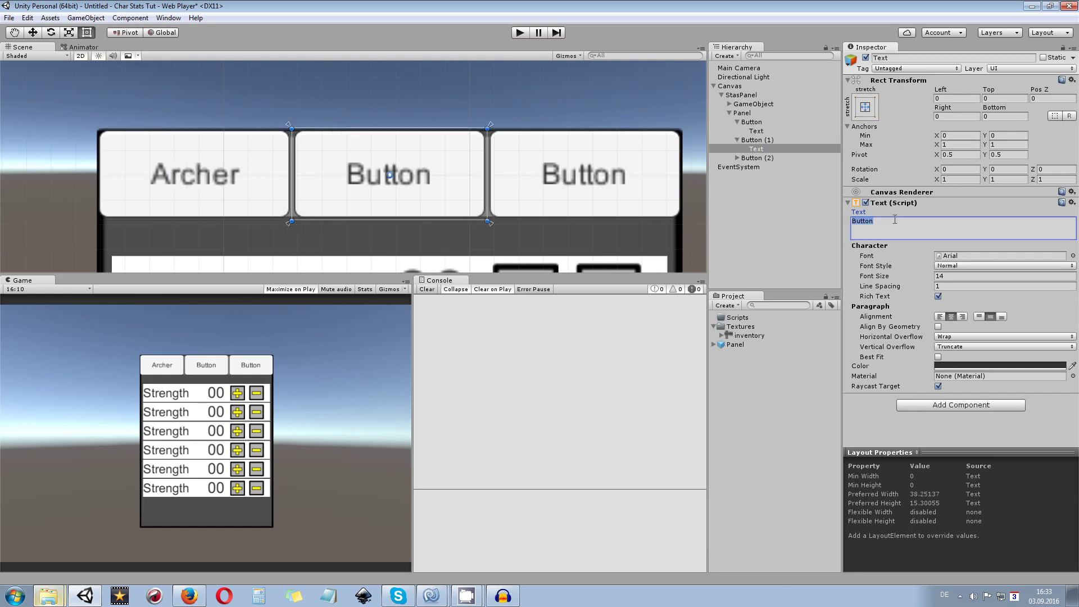
{"action": "type", "text": "Warrior"}
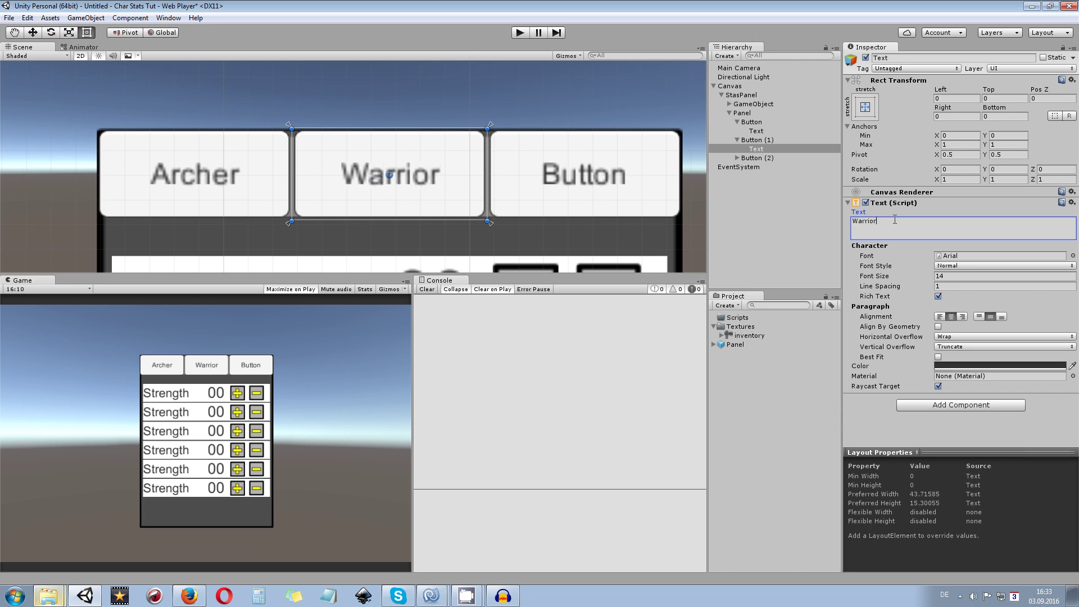
Label the third button Mage and deselect everything.
{"action": "left_click", "coordinate": [737, 158]}
{"action": "left_click", "coordinate": [775, 167]}
{"action": "left_click", "coordinate": [907, 223]}
{"action": "type", "text": "mage"}
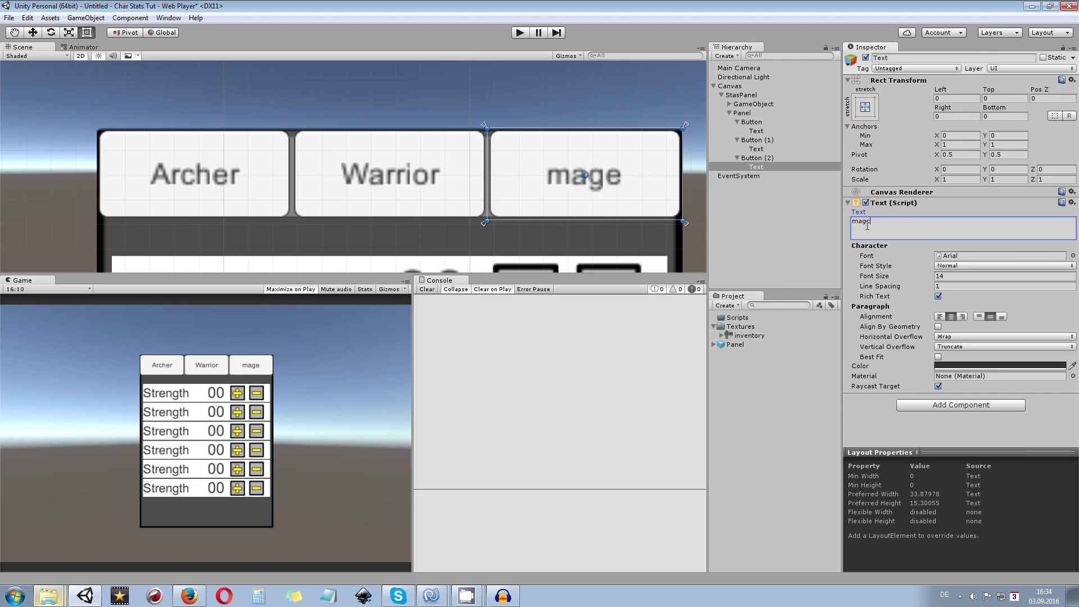
{"action": "key", "text": "BackSpace"}
{"action": "key", "text": "BackSpace"}
{"action": "key", "text": "BackSpace"}
{"action": "type", "text": "Made"}
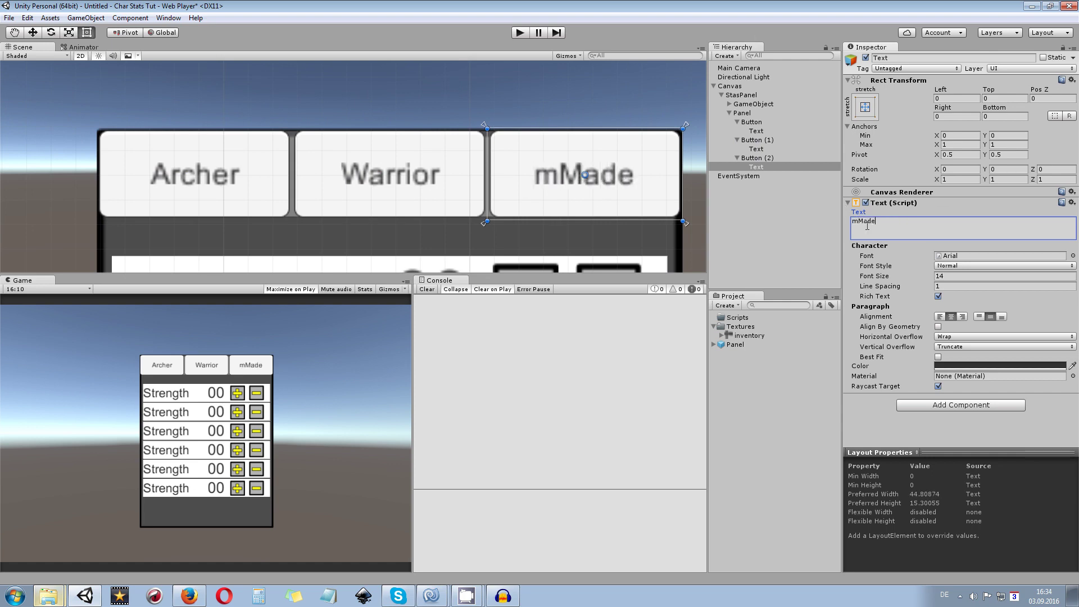
{"action": "key", "text": "BackSpace"}
{"action": "key", "text": "BackSpace"}
{"action": "key", "text": "BackSpace"}
{"action": "key", "text": "BackSpace"}
{"action": "key", "text": "BackSpace"}
{"action": "type", "text": "Mage"}
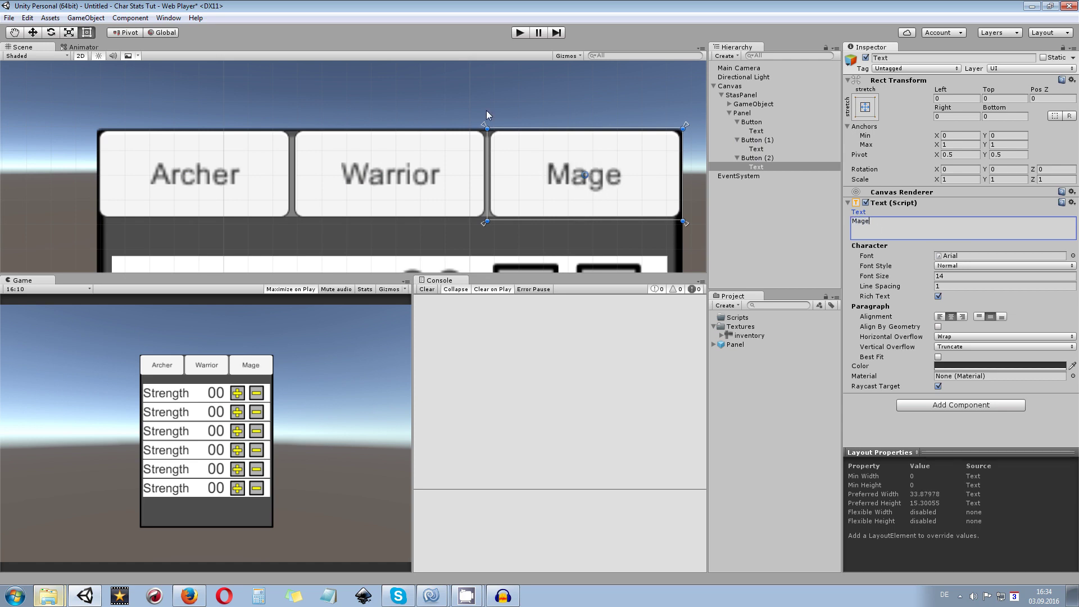
{"action": "scroll", "coordinate": [486, 110], "scroll_direction": "down", "scroll_amount": 10}
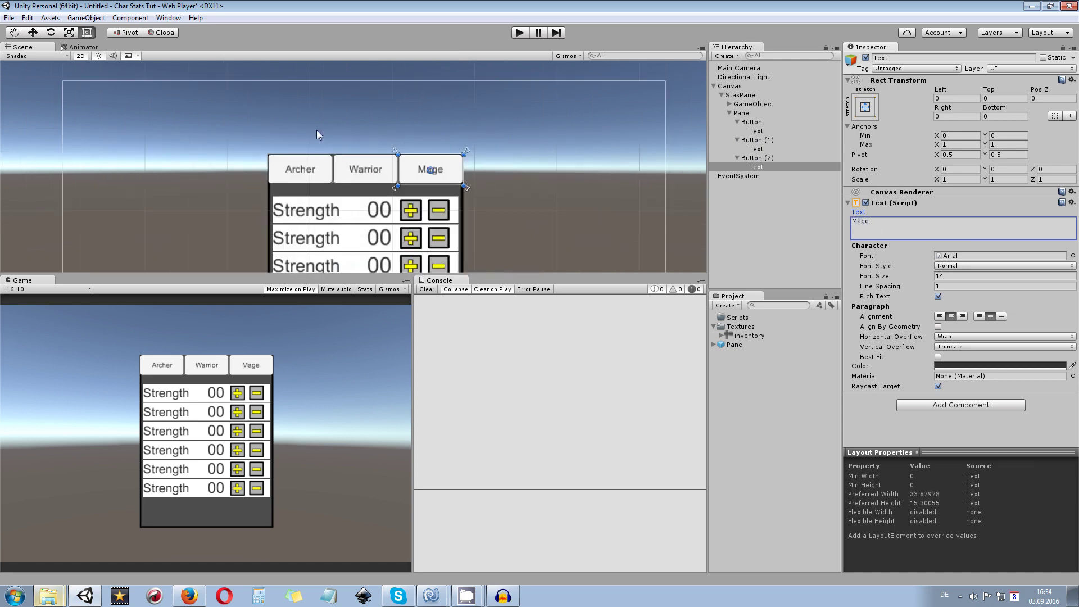
{"action": "left_click", "coordinate": [436, 252]}
{"action": "scroll", "coordinate": [663, 194], "scroll_direction": "up", "scroll_amount": 8}
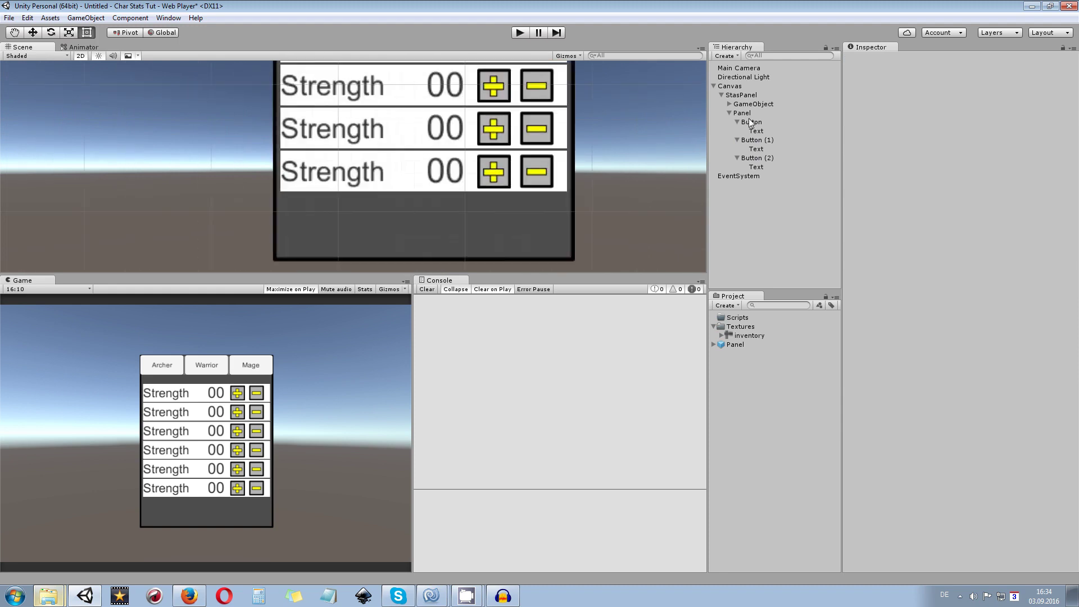
Add Panel (1) under StasPanel and drag its top edge down to just below the stat rows.
{"action": "left_click", "coordinate": [742, 113]}
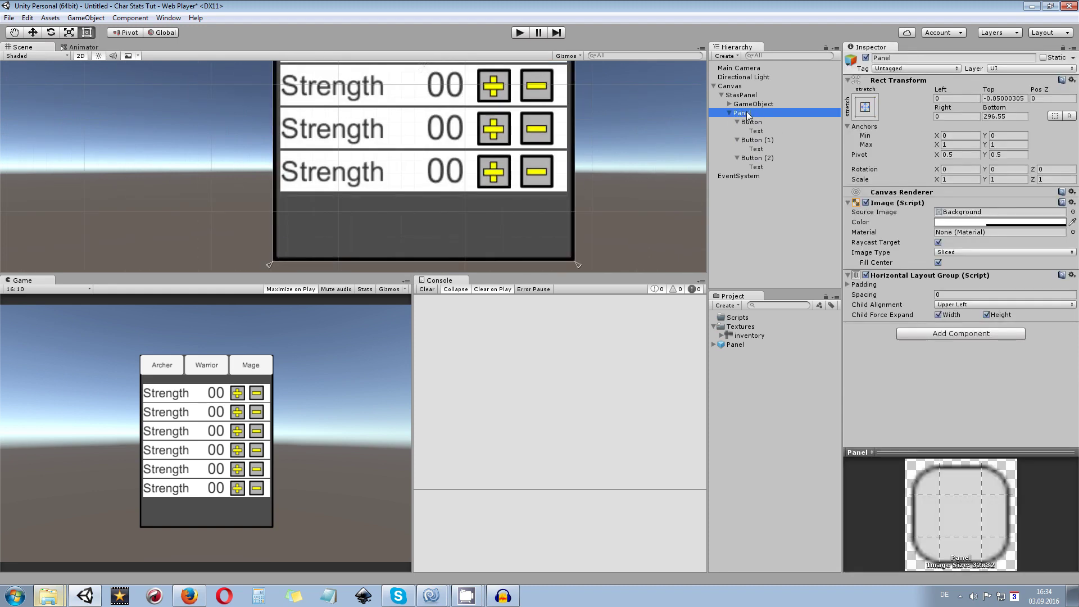
{"action": "right_click", "coordinate": [741, 95]}
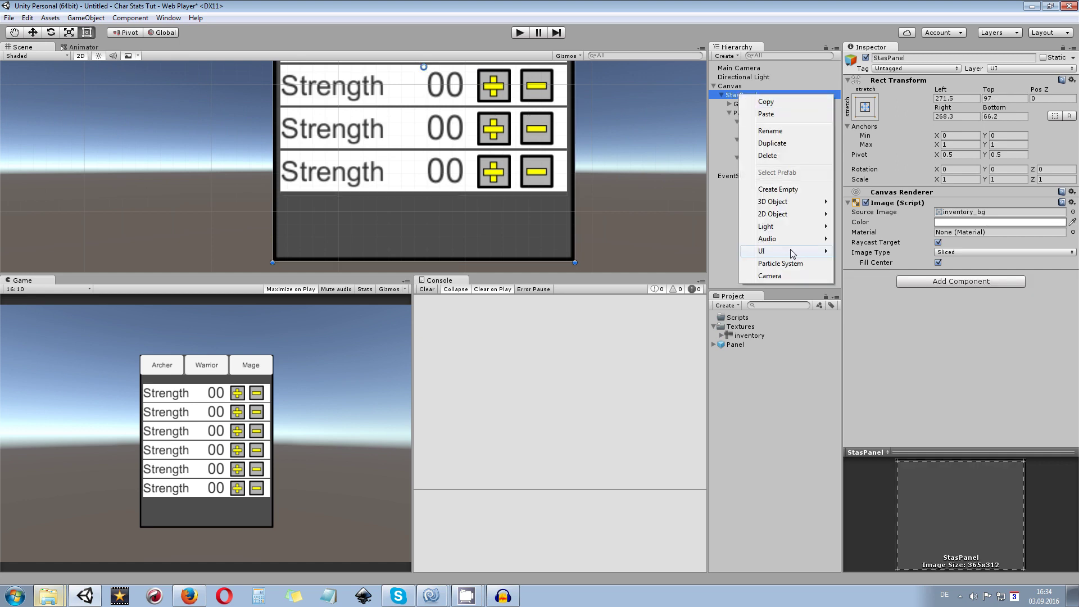
{"action": "mouse_move", "coordinate": [765, 251]}
{"action": "left_click", "coordinate": [677, 374]}
{"action": "scroll", "coordinate": [379, 232], "scroll_direction": "down", "scroll_amount": 10}
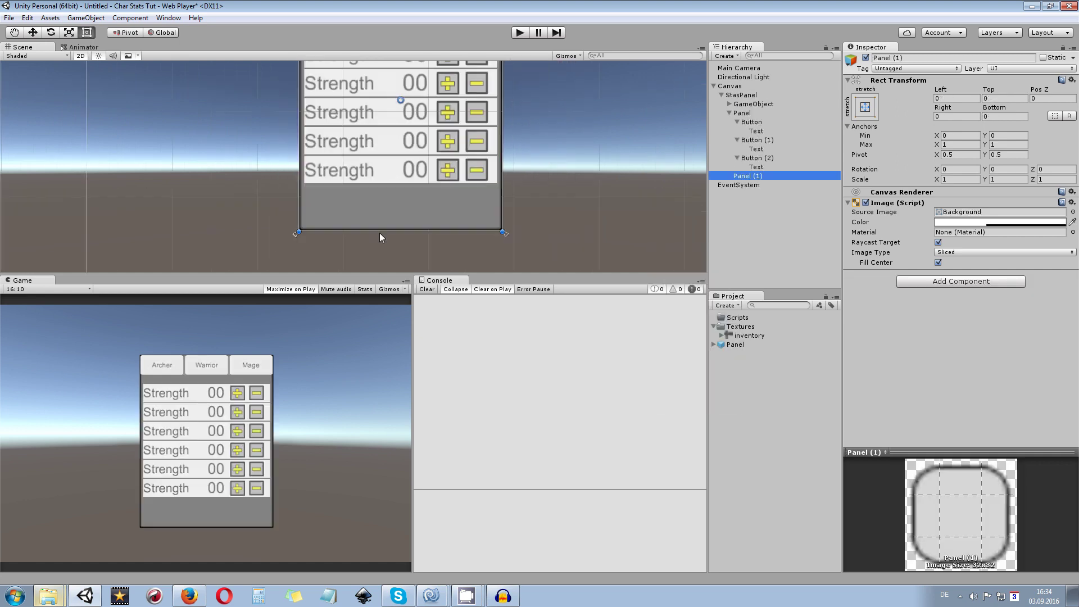
{"action": "left_click_drag", "start_coordinate": [388, 143], "coordinate": [397, 232]}
{"action": "scroll", "coordinate": [392, 254], "scroll_direction": "up", "scroll_amount": 6}
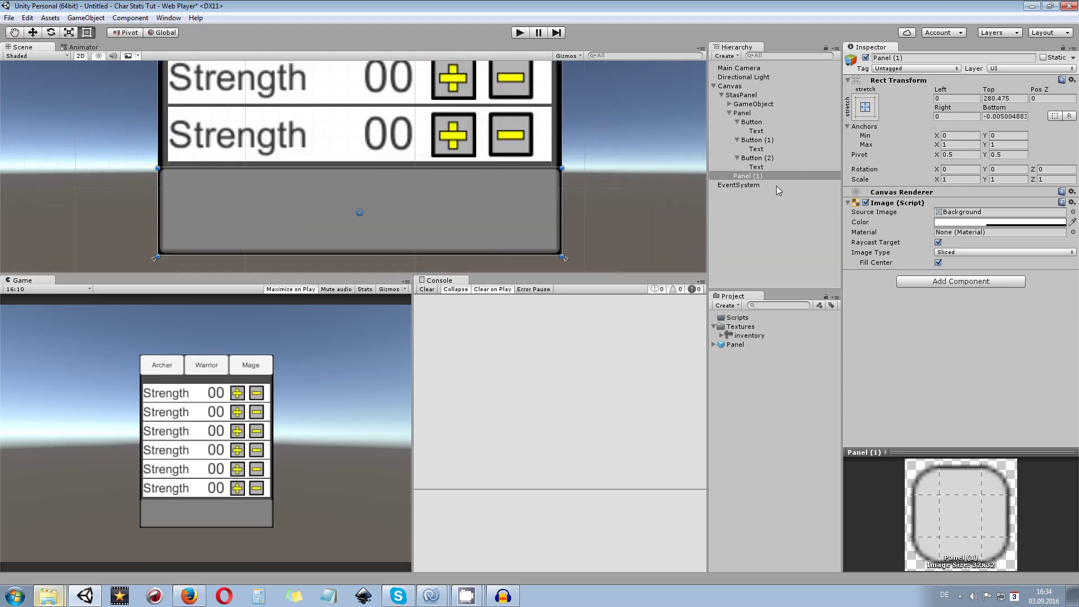
{"action": "right_click", "coordinate": [760, 176]}
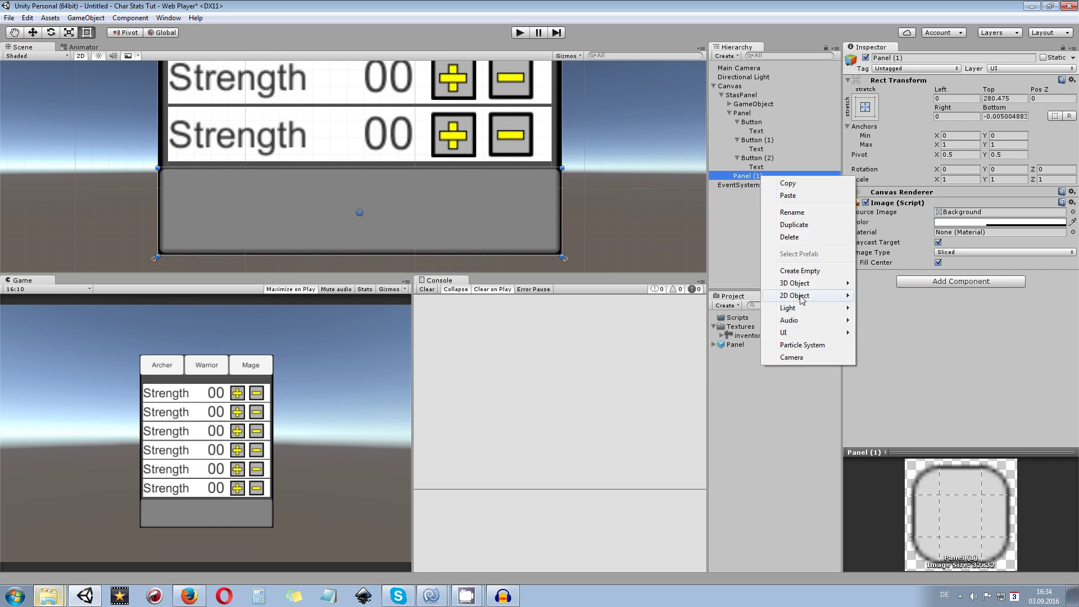
Add a Text element inside Panel (1) and position it toward the top-left.
{"action": "mouse_move", "coordinate": [797, 332]}
{"action": "left_click", "coordinate": [697, 332]}
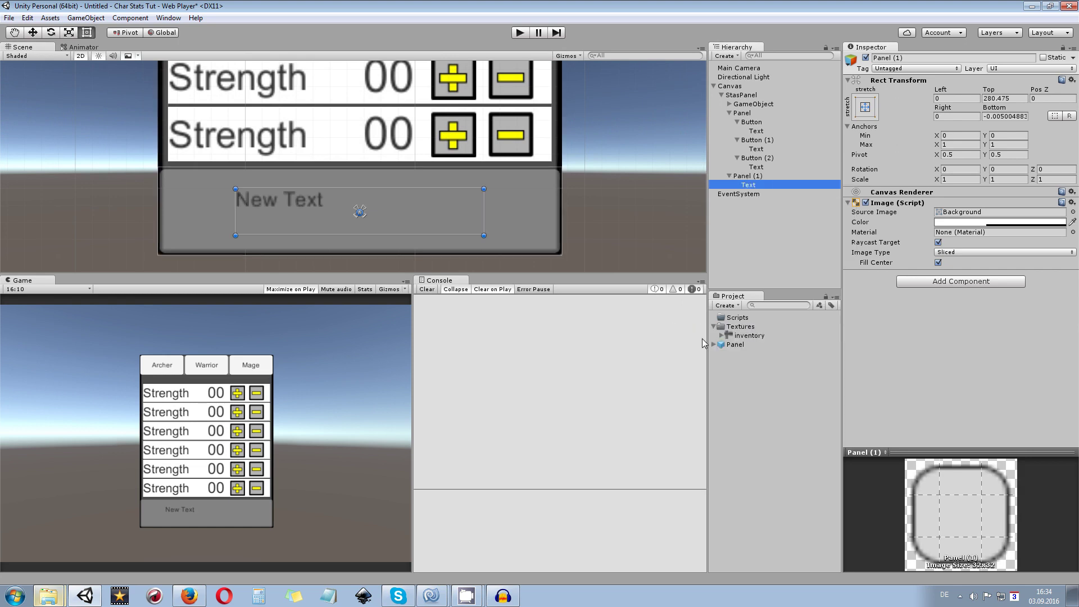
{"action": "scroll", "coordinate": [244, 225], "scroll_direction": "up", "scroll_amount": 2}
{"action": "left_click_drag", "start_coordinate": [244, 225], "coordinate": [191, 183]}
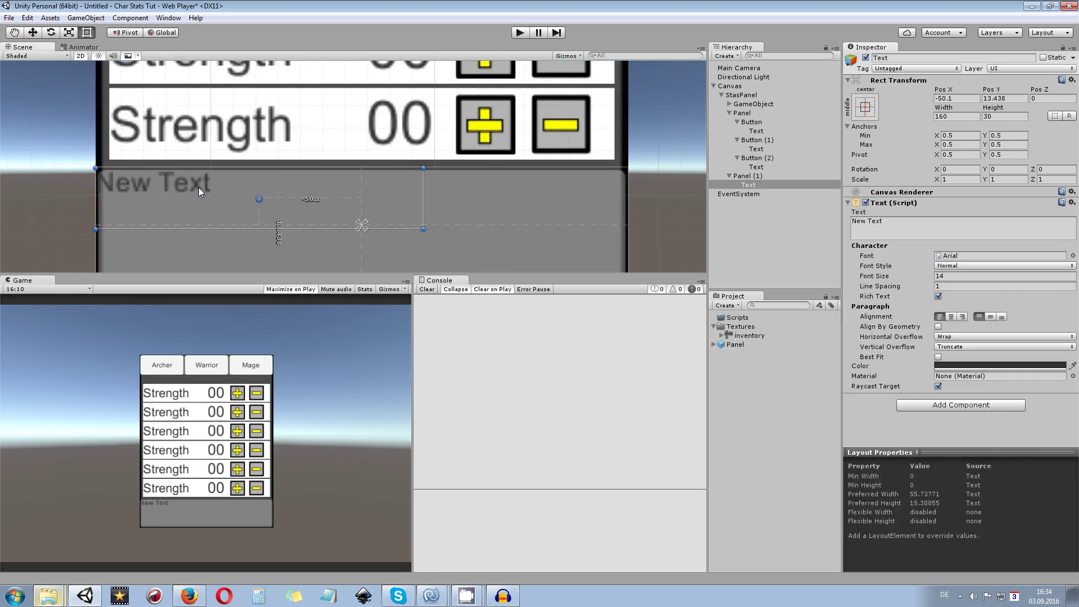
{"action": "scroll", "coordinate": [337, 202], "scroll_direction": "down", "scroll_amount": 2}
{"action": "left_click_drag", "start_coordinate": [404, 210], "coordinate": [367, 248]}
{"action": "scroll", "coordinate": [596, 194], "scroll_direction": "up", "scroll_amount": 2}
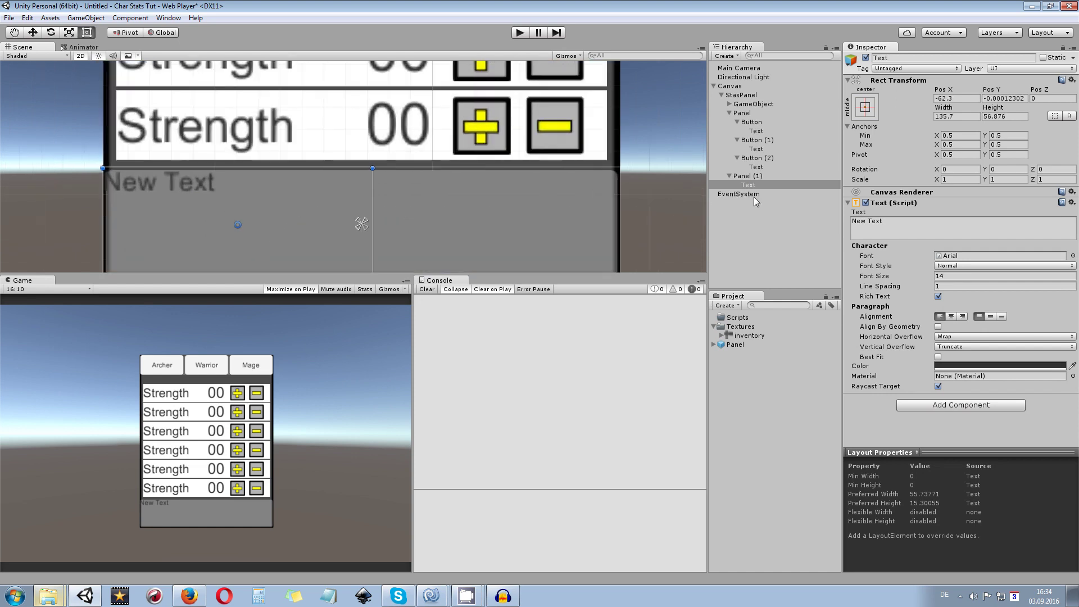
Set the text to 'Points To Spend:' with Best Fit and shrink its box to one line.
{"action": "left_click", "coordinate": [904, 220]}
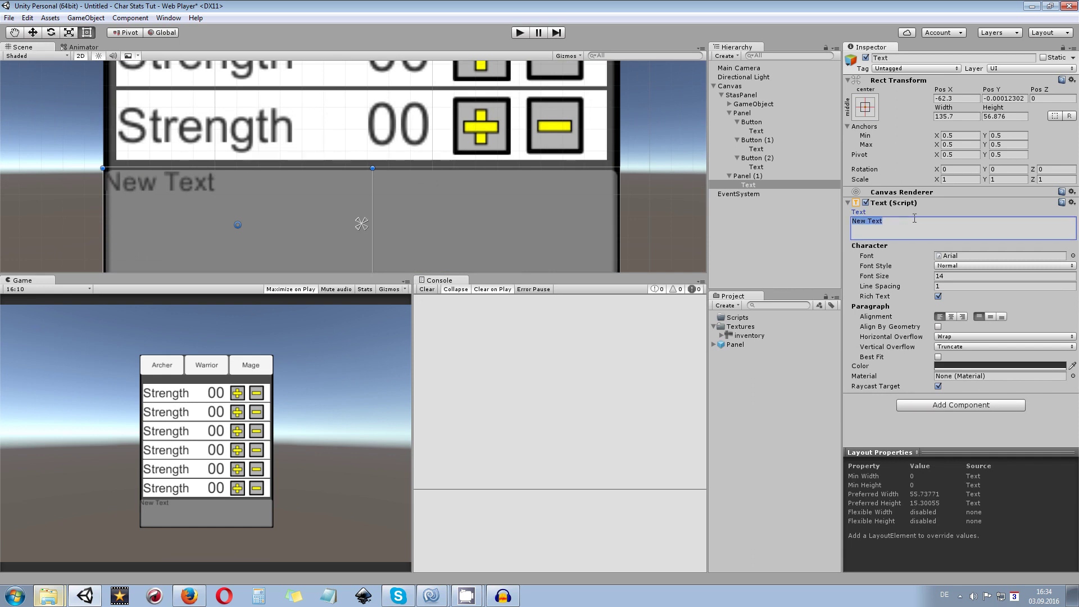
{"action": "type", "text": "Poui"}
{"action": "key", "text": "BackSpace"}
{"action": "key", "text": "BackSpace"}
{"action": "type", "text": "int"}
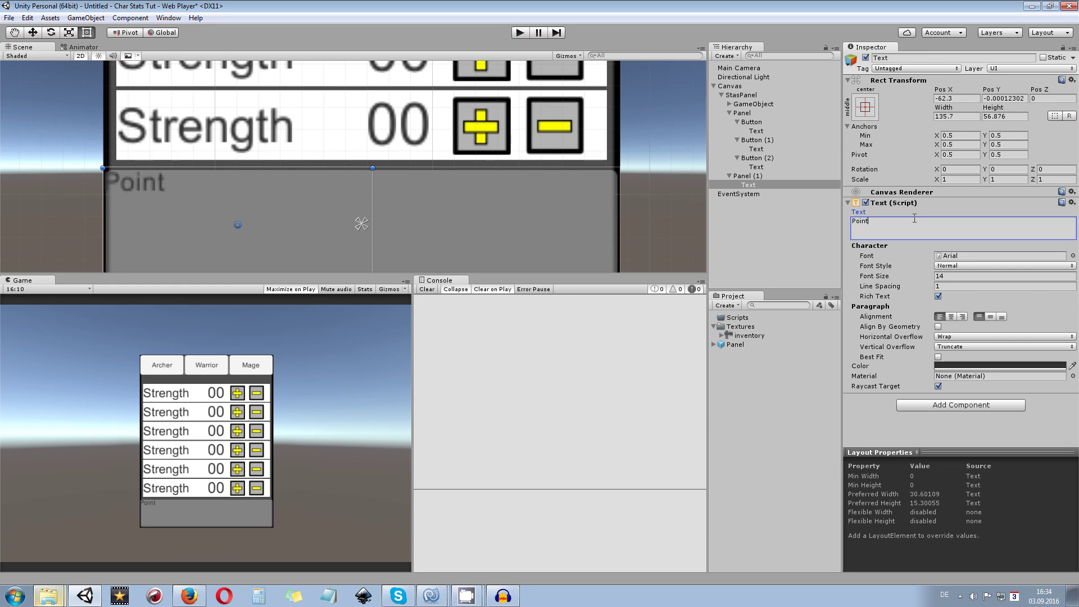
{"action": "type", "text": "s To Spend:"}
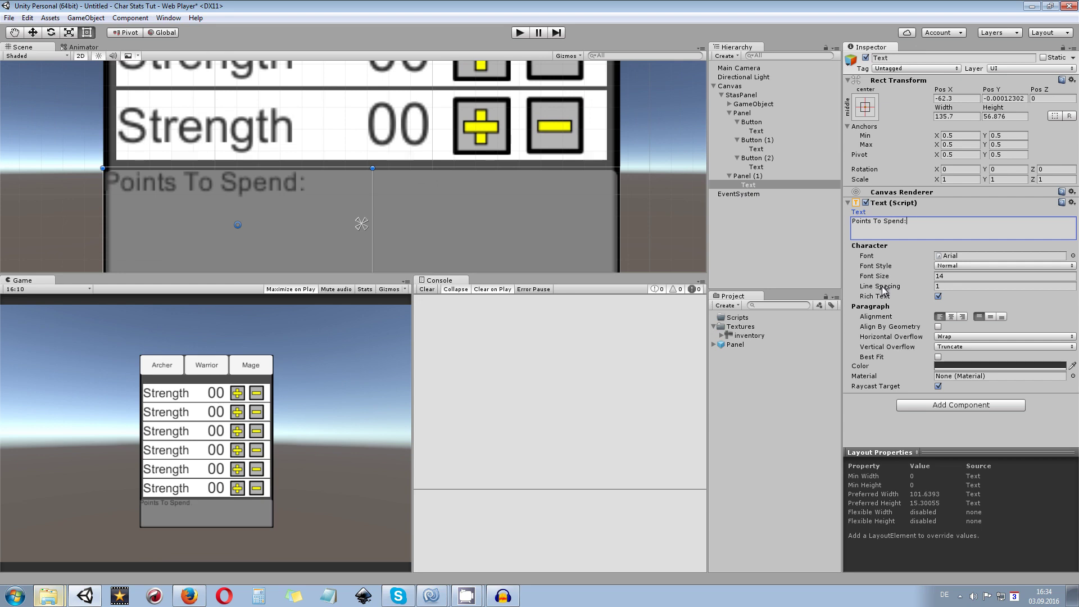
{"action": "left_click", "coordinate": [938, 357]}
{"action": "scroll", "coordinate": [460, 231], "scroll_direction": "down", "scroll_amount": 3}
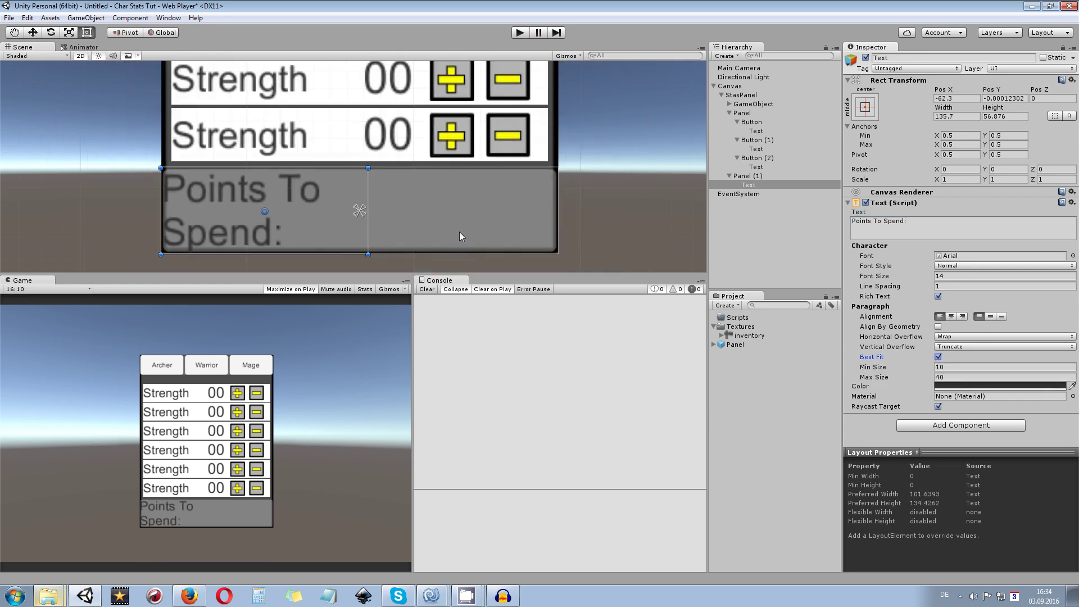
{"action": "left_click_drag", "start_coordinate": [316, 259], "coordinate": [331, 214]}
Shorten the Points To Spend bar and nudge its label down inside it.
{"action": "left_click", "coordinate": [496, 184]}
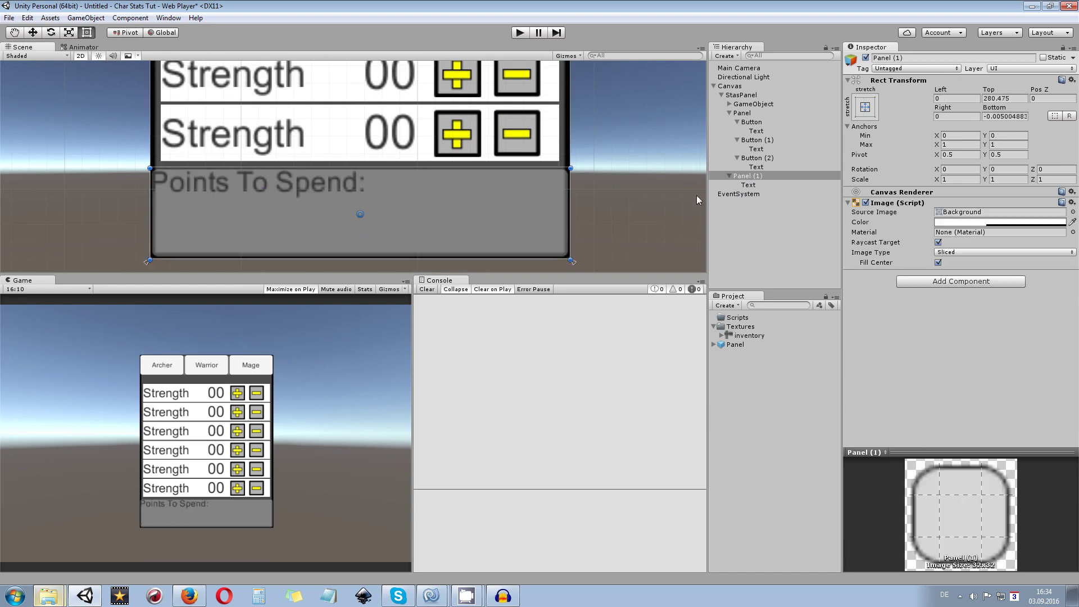
{"action": "left_click_drag", "start_coordinate": [380, 257], "coordinate": [387, 198]}
{"action": "left_click", "coordinate": [296, 154]}
{"action": "mouse_move", "coordinate": [296, 154]}
{"action": "left_mouse_down"}
{"action": "mouse_move", "coordinate": [308, 170]}
{"action": "mouse_move", "coordinate": [301, 164]}
{"action": "left_mouse_up"}
Duplicate the Points To Spend: label and place the copy to the right of the original.
{"action": "scroll", "coordinate": [439, 168], "scroll_direction": "up", "scroll_amount": 5}
{"action": "left_click", "coordinate": [525, 181]}
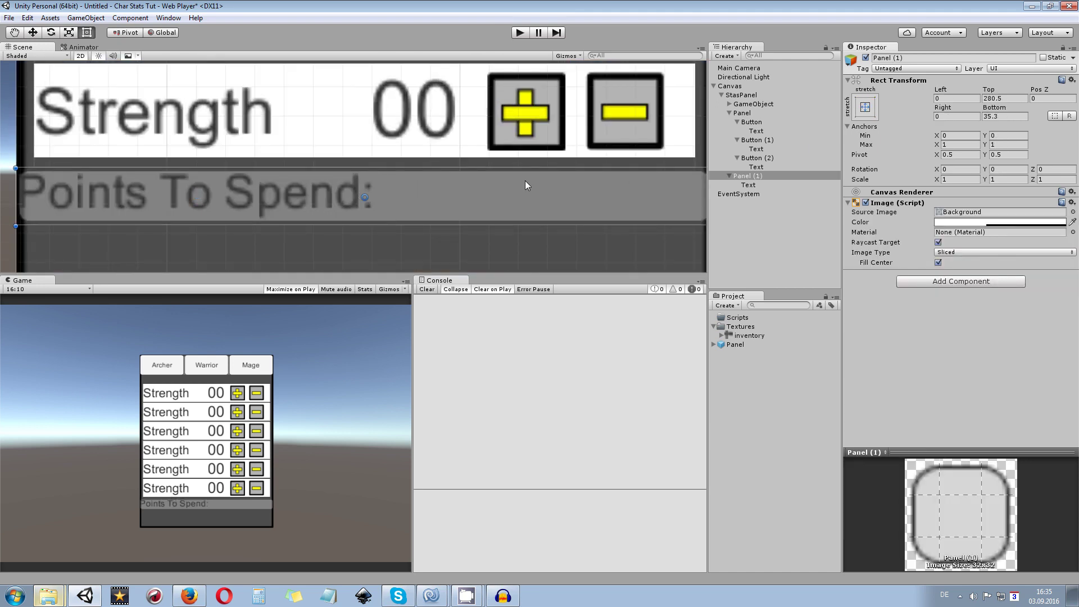
{"action": "left_click", "coordinate": [757, 184]}
{"action": "key", "text": "ctrl+d"}
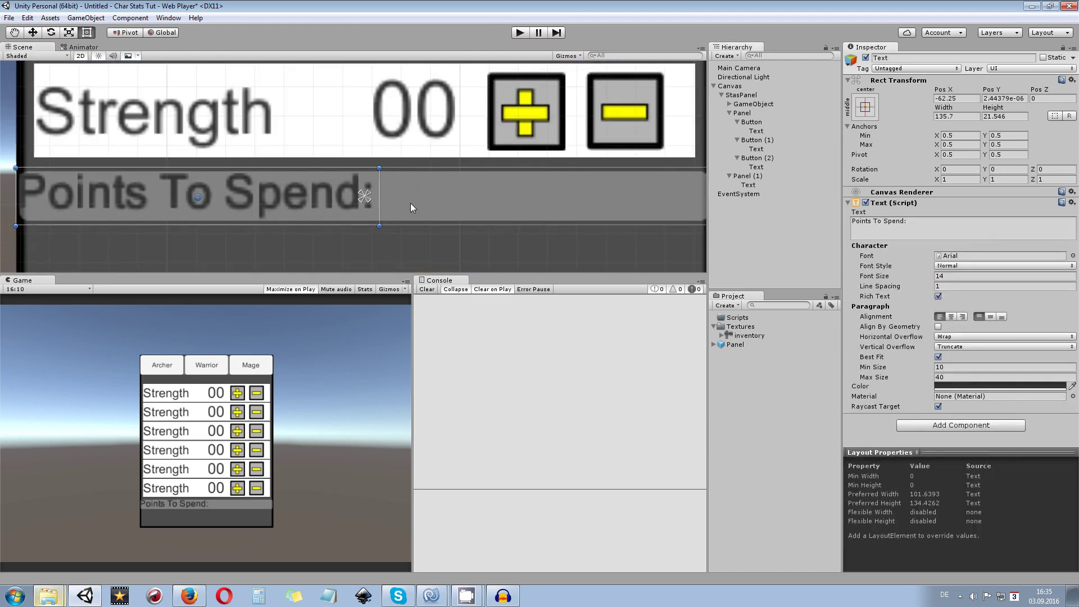
{"action": "scroll", "coordinate": [410, 203], "scroll_direction": "down", "scroll_amount": 1}
{"action": "left_click_drag", "start_coordinate": [136, 201], "coordinate": [469, 201]}
{"action": "scroll", "coordinate": [595, 216], "scroll_direction": "down", "scroll_amount": 1}
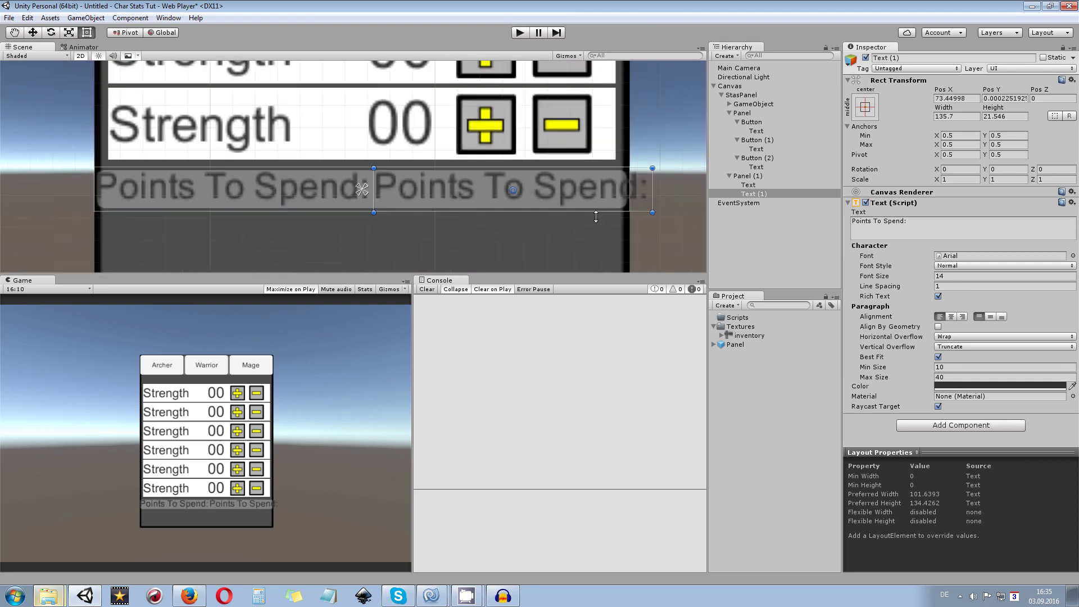
Change the copied label's text to 00 and narrow its box to fit.
{"action": "left_click", "coordinate": [925, 227]}
{"action": "type", "text": "20"}
{"action": "key", "text": "BackSpace"}
{"action": "key", "text": "BackSpace"}
{"action": "type", "text": "00"}
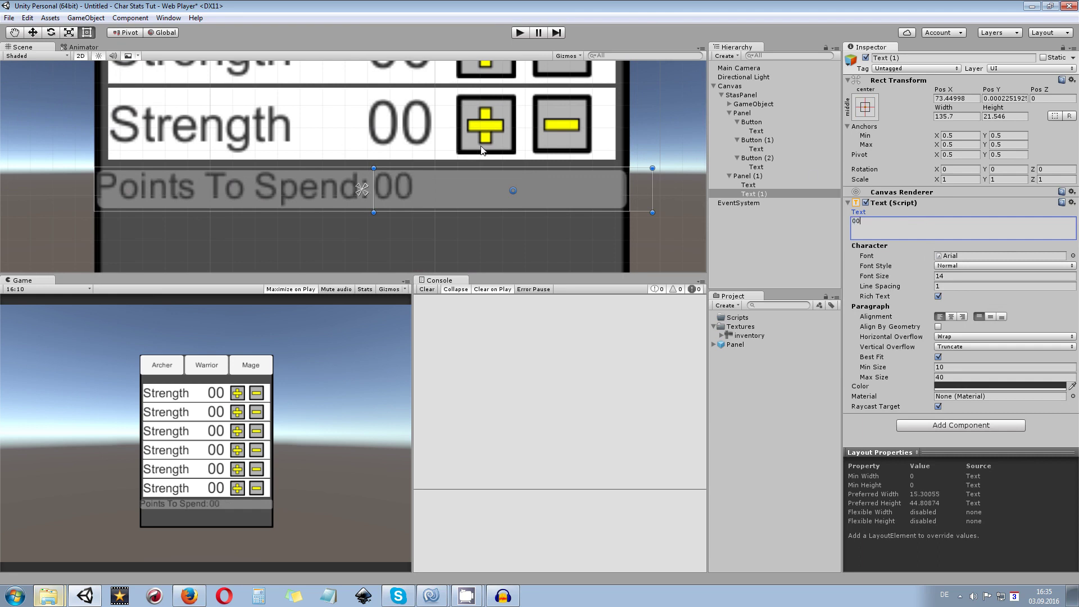
{"action": "left_click_drag", "start_coordinate": [652, 189], "coordinate": [436, 182]}
{"action": "scroll", "coordinate": [572, 180], "scroll_direction": "up", "scroll_amount": 3}
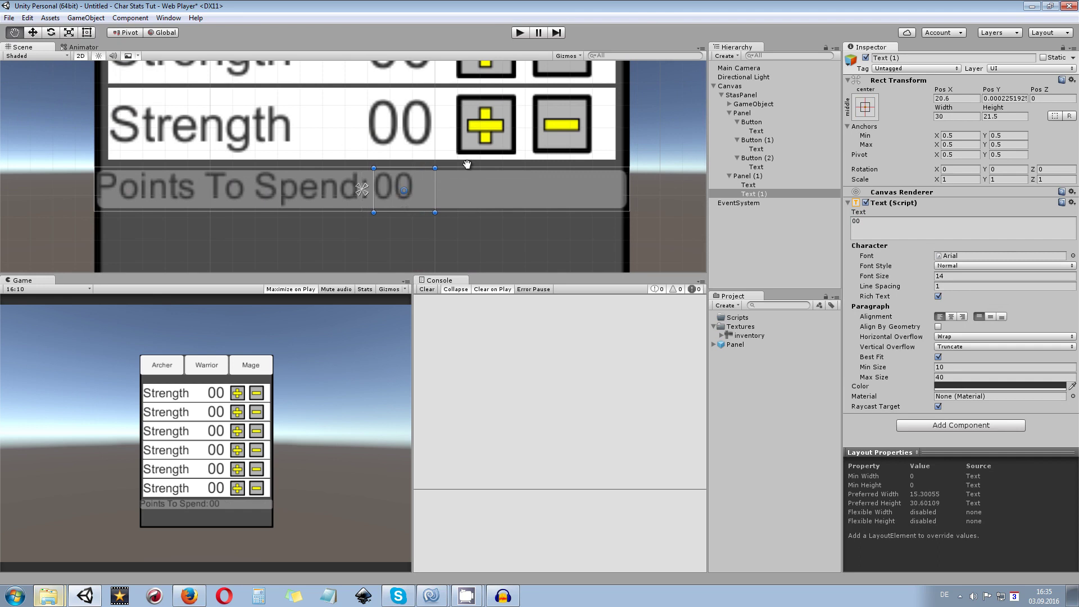
{"action": "left_click", "coordinate": [642, 144]}
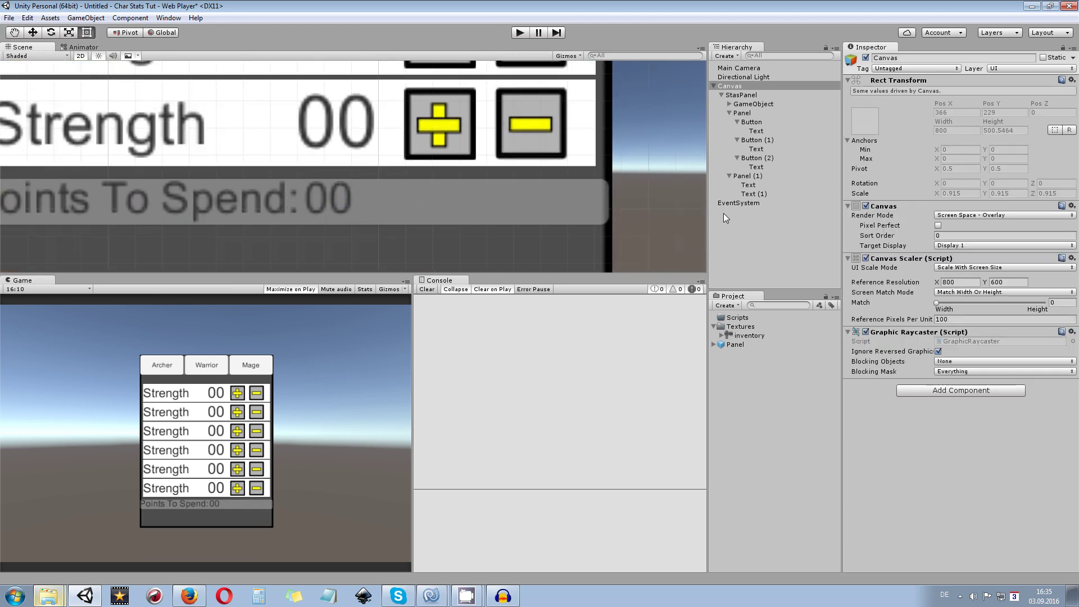
Make the 00 text black and centred, and vertically centre the Points To Spend: label.
{"action": "left_click", "coordinate": [326, 199]}
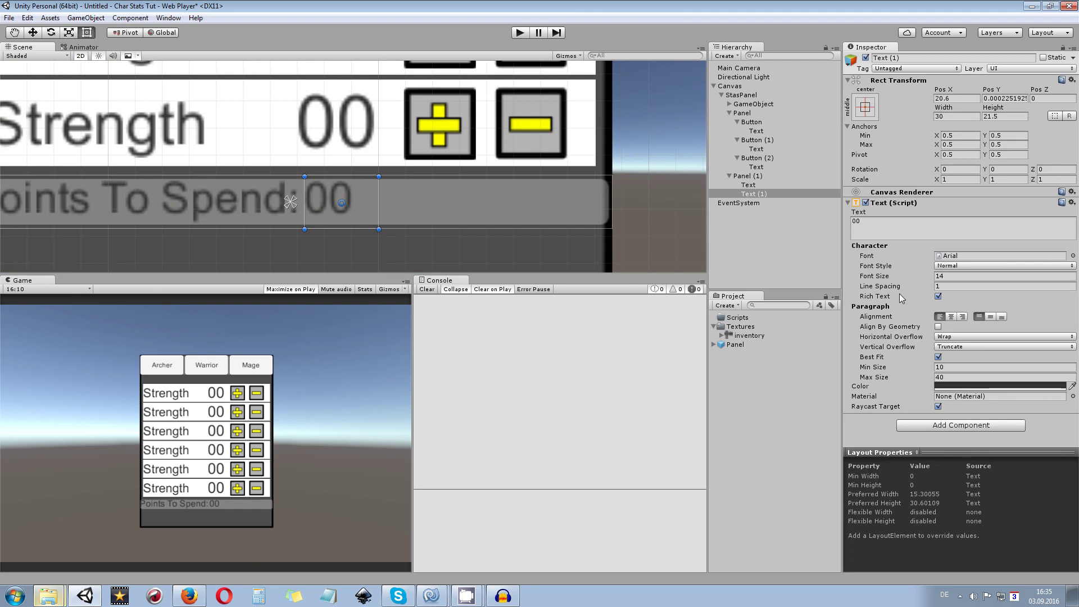
{"action": "left_click", "coordinate": [949, 386]}
{"action": "left_click_drag", "start_coordinate": [503, 403], "coordinate": [481, 445]}
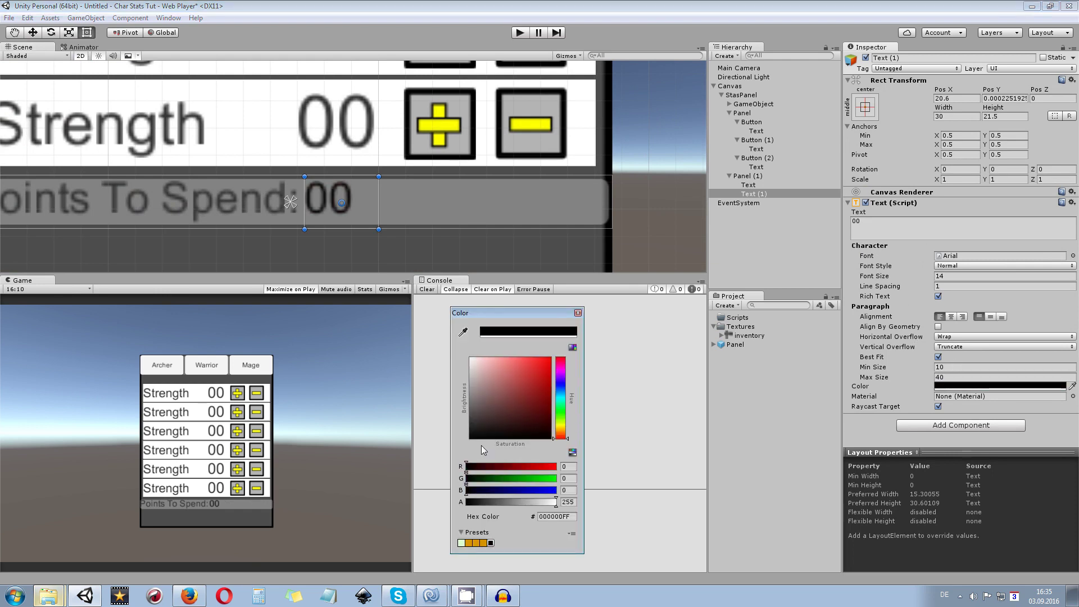
{"action": "left_click", "coordinate": [578, 313]}
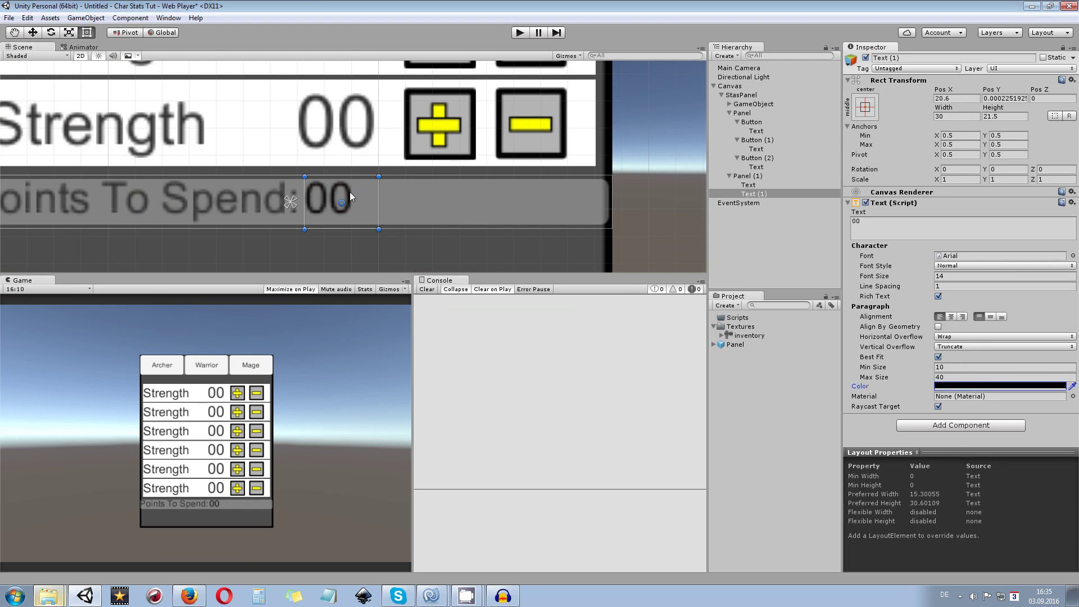
{"action": "left_click", "coordinate": [332, 199]}
{"action": "left_click", "coordinate": [332, 198]}
{"action": "left_click", "coordinate": [951, 317]}
{"action": "left_click", "coordinate": [990, 317]}
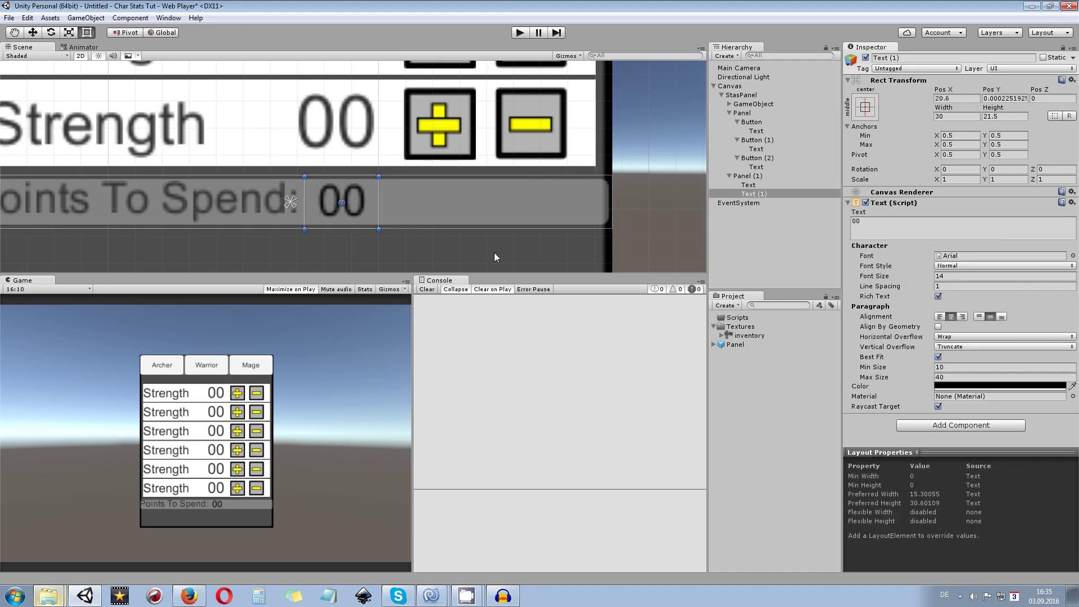
{"action": "left_click", "coordinate": [453, 213]}
{"action": "left_click", "coordinate": [990, 317]}
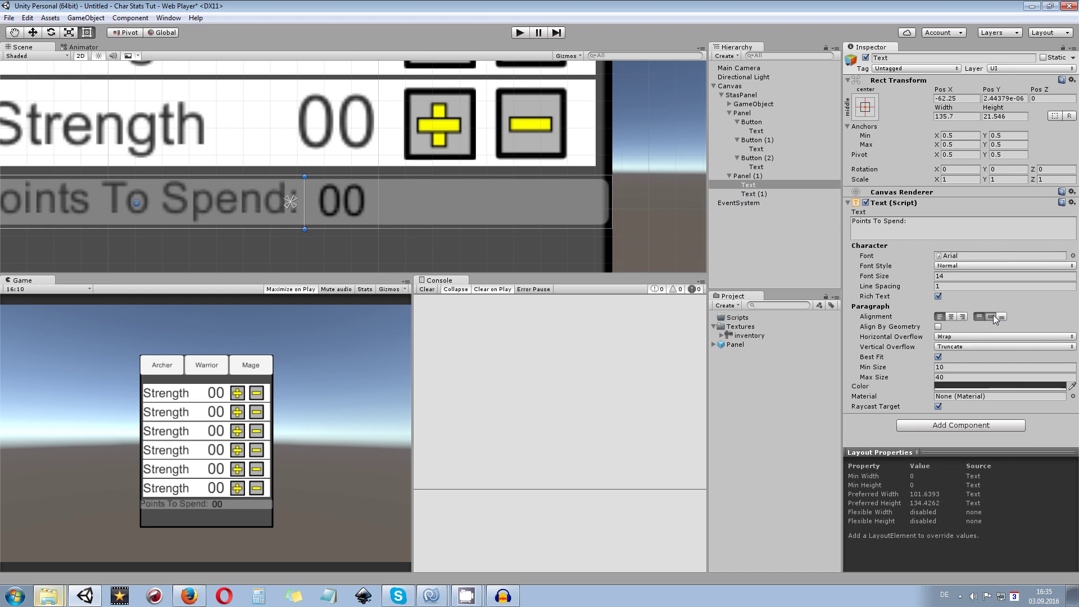
Add a UI Button inside the Points To Spend bar and shrink it.
{"action": "middle_click_drag", "start_coordinate": [446, 238], "coordinate": [368, 248]}
{"action": "left_click", "coordinate": [380, 231]}
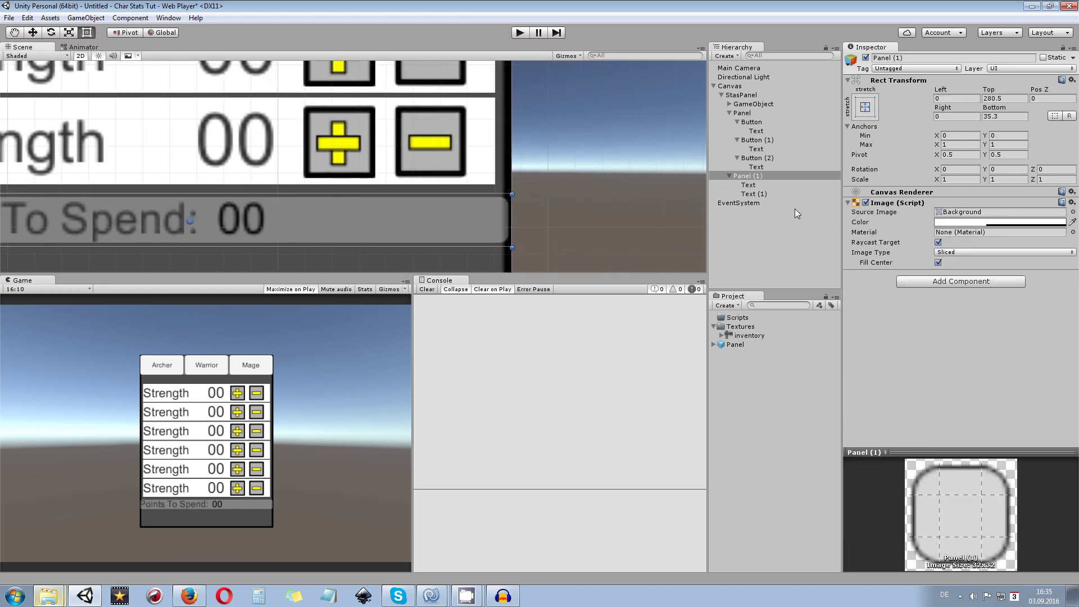
{"action": "right_click", "coordinate": [752, 184]}
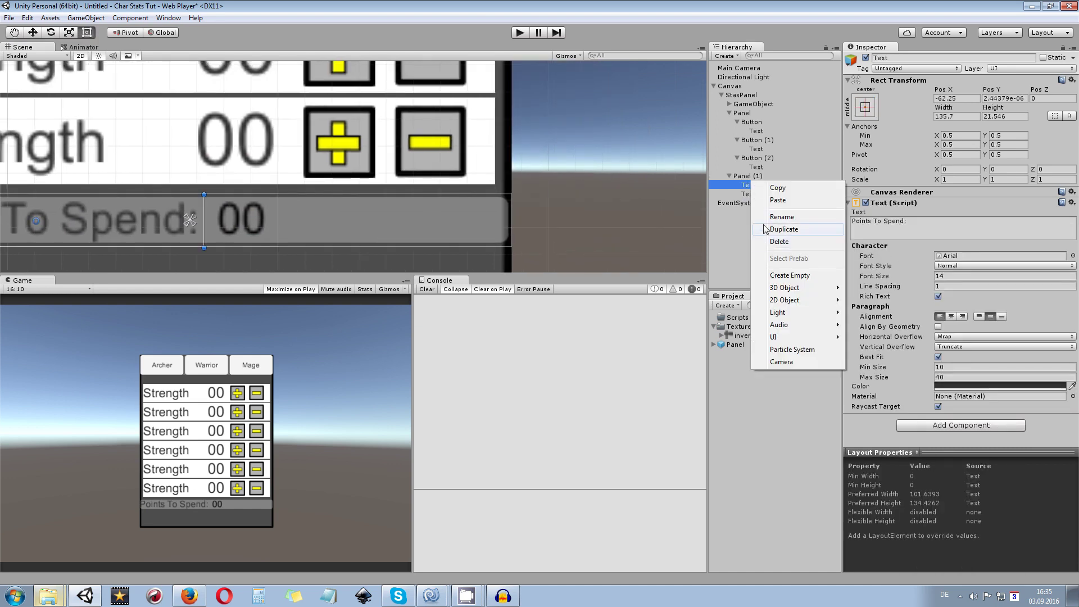
{"action": "right_click", "coordinate": [743, 176]}
{"action": "mouse_move", "coordinate": [809, 336]}
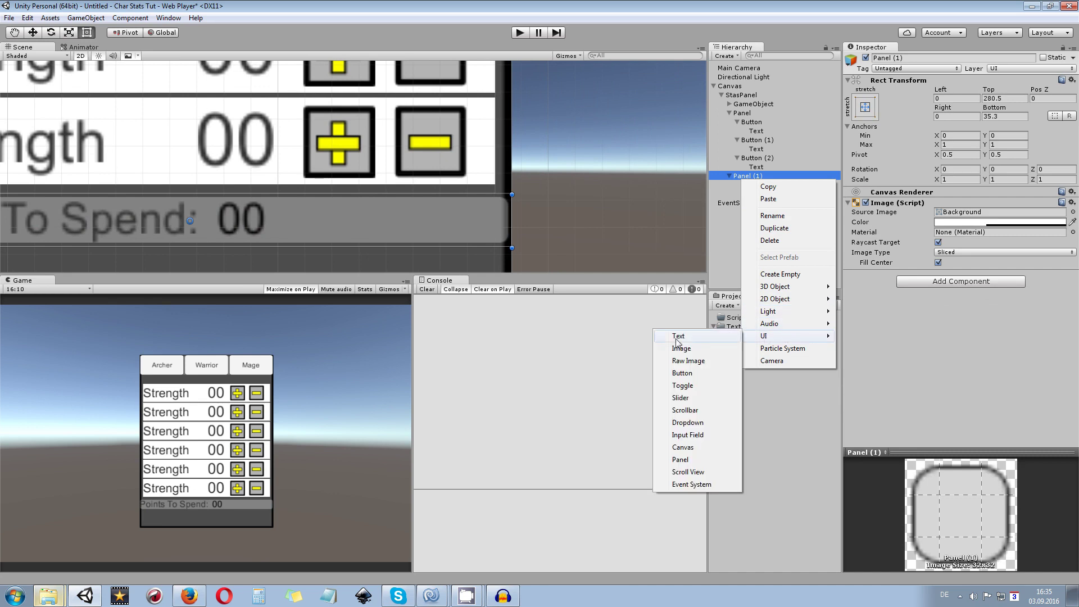
{"action": "left_click", "coordinate": [682, 373]}
{"action": "scroll", "coordinate": [196, 241], "scroll_direction": "down", "scroll_amount": 2}
{"action": "left_click_drag", "start_coordinate": [124, 179], "coordinate": [304, 184]}
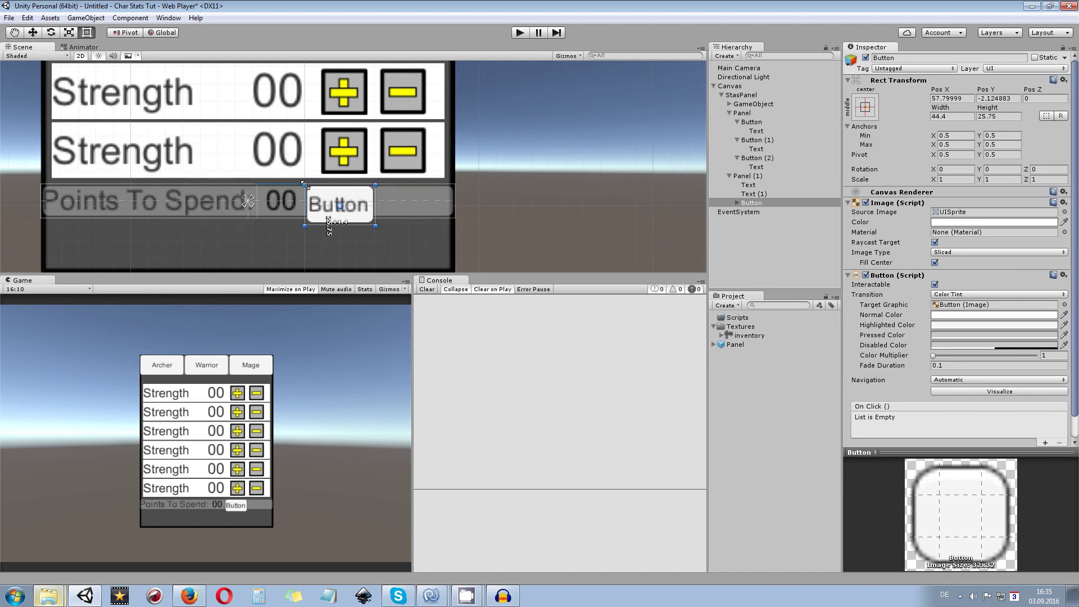
Widen the new button at the bar's right end and change its label to Save.
{"action": "left_click_drag", "start_coordinate": [375, 226], "coordinate": [454, 219]}
{"action": "scroll", "coordinate": [419, 217], "scroll_direction": "up", "scroll_amount": 4}
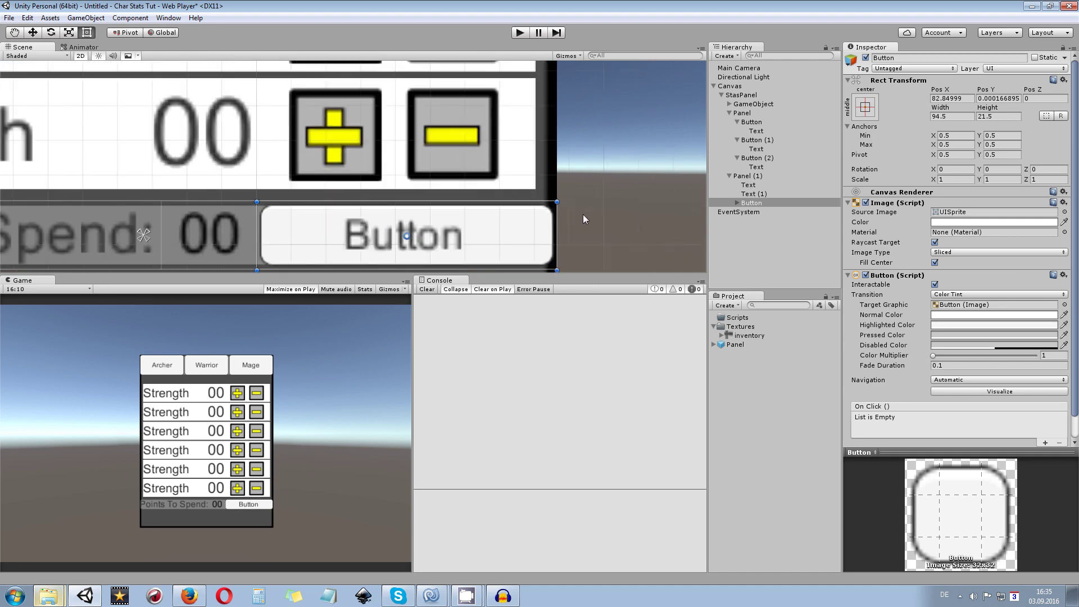
{"action": "left_click", "coordinate": [737, 203]}
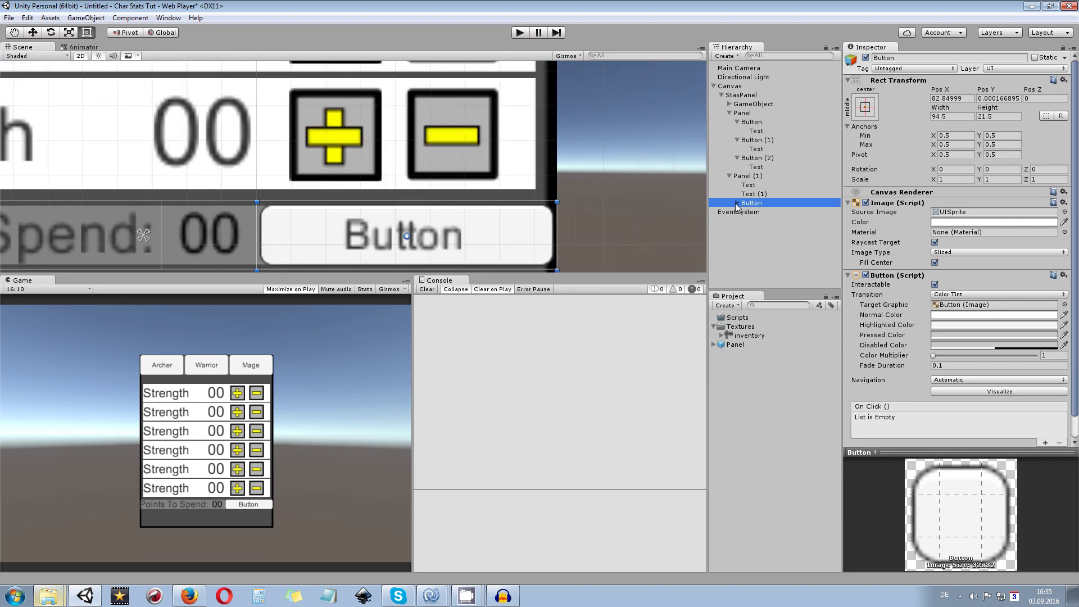
{"action": "left_click", "coordinate": [756, 212]}
{"action": "left_click", "coordinate": [905, 226]}
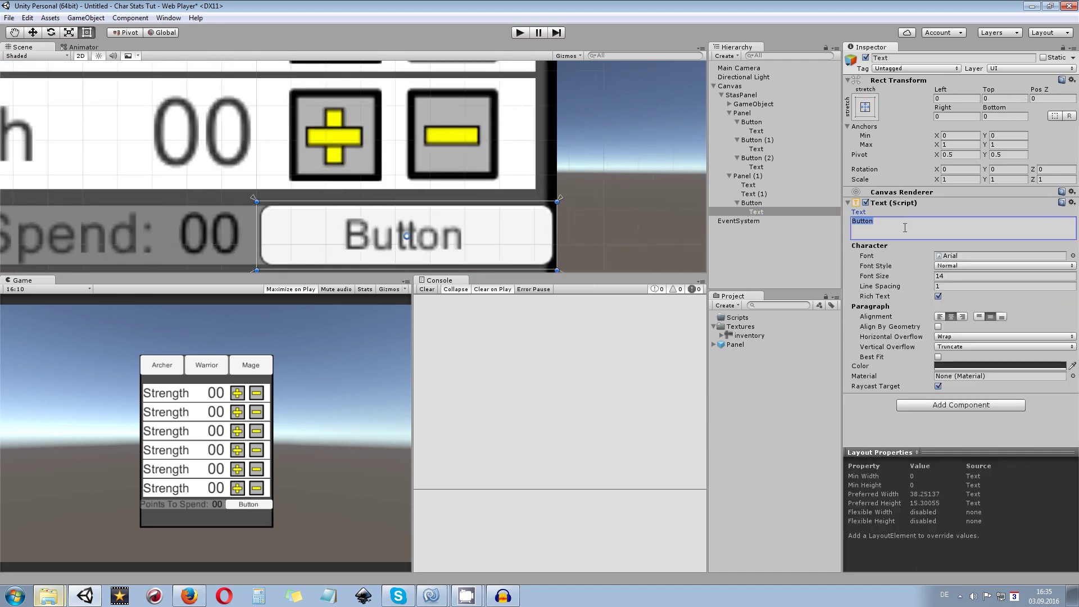
{"action": "type", "text": "Save"}
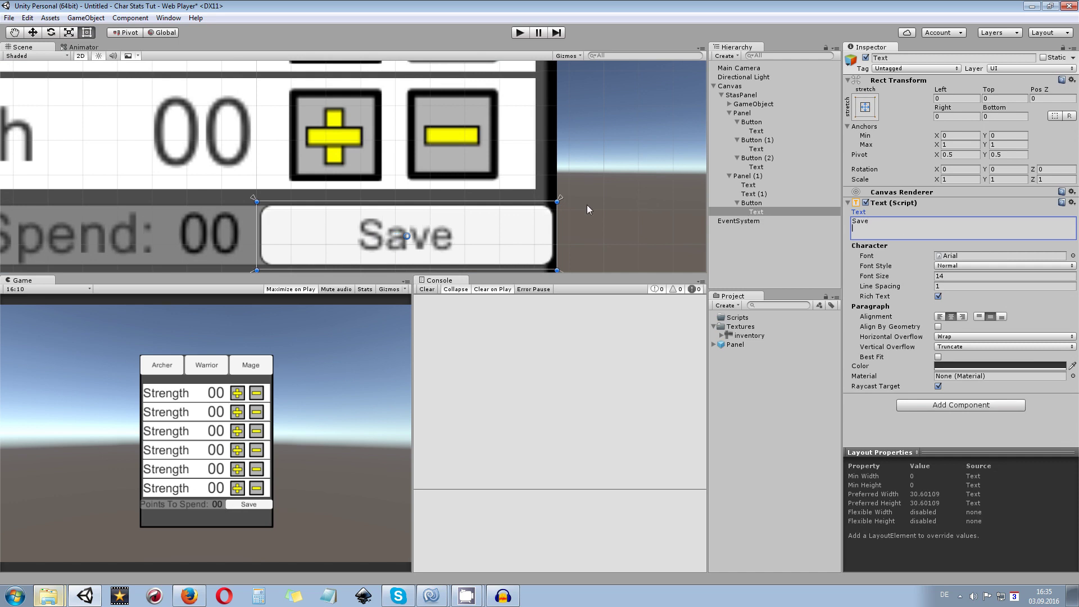
{"action": "scroll", "coordinate": [588, 209], "scroll_direction": "down", "scroll_amount": 10}
{"action": "scroll", "coordinate": [461, 213], "scroll_direction": "up", "scroll_amount": 3}
{"action": "middle_click_drag", "start_coordinate": [471, 197], "coordinate": [490, 119]}
{"action": "left_click", "coordinate": [742, 95]}
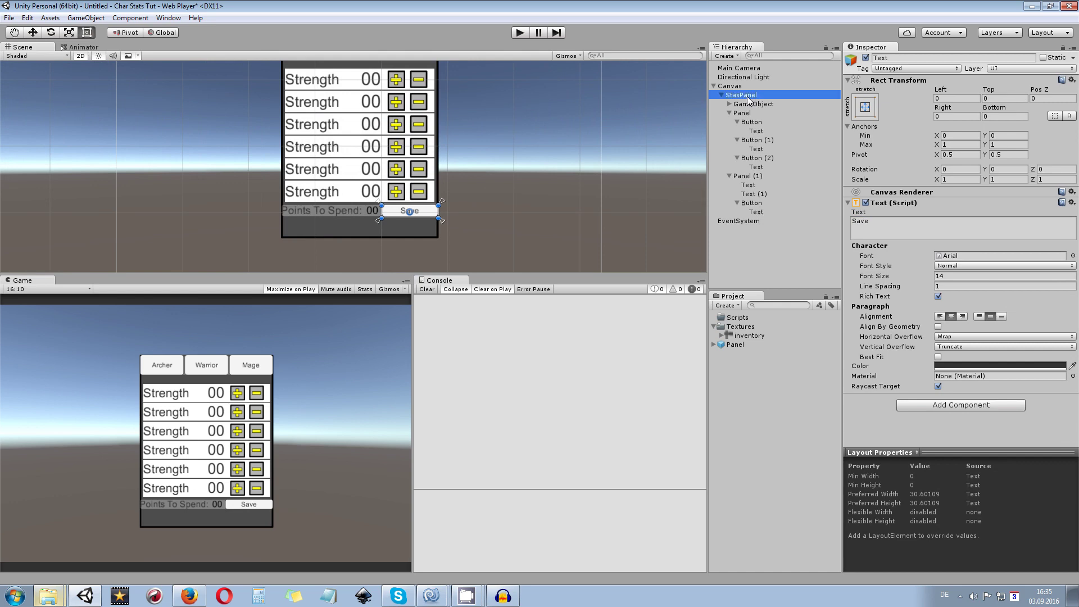
{"action": "key", "text": "f"}
{"action": "left_click_drag", "start_coordinate": [389, 218], "coordinate": [385, 206]}
{"action": "key", "text": "q"}
{"action": "key", "text": "ctrl+z"}
{"action": "scroll", "coordinate": [413, 169], "scroll_direction": "up", "scroll_amount": 3}
{"action": "scroll", "coordinate": [413, 170], "scroll_direction": "down", "scroll_amount": 5}
{"action": "key", "text": "t"}
{"action": "scroll", "coordinate": [464, 115], "scroll_direction": "up", "scroll_amount": 3}
{"action": "scroll", "coordinate": [404, 107], "scroll_direction": "down", "scroll_amount": 3}
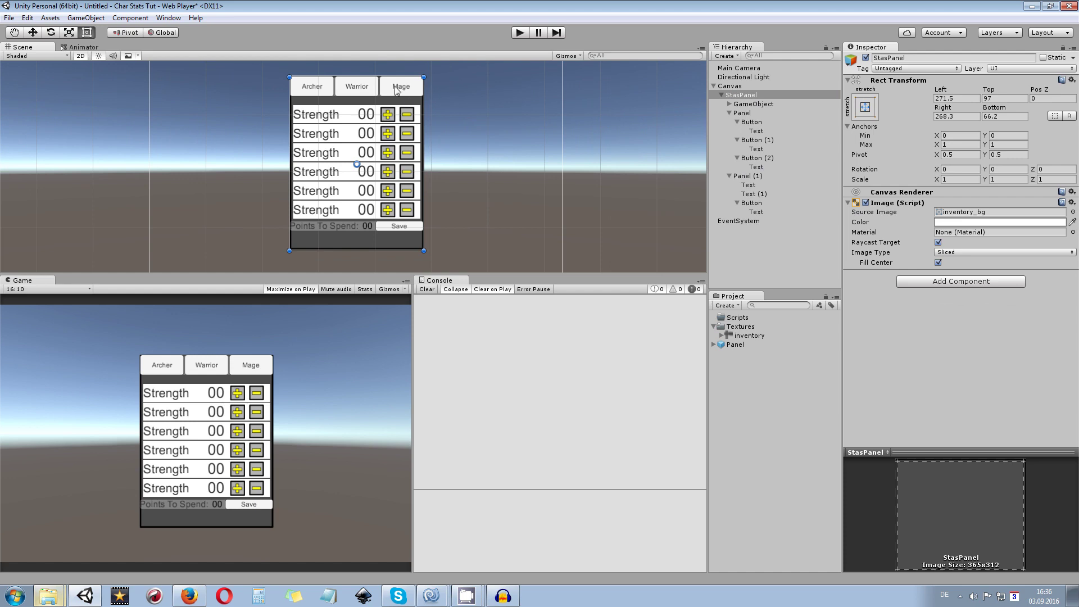
{"action": "scroll", "coordinate": [386, 93], "scroll_direction": "up", "scroll_amount": 3}
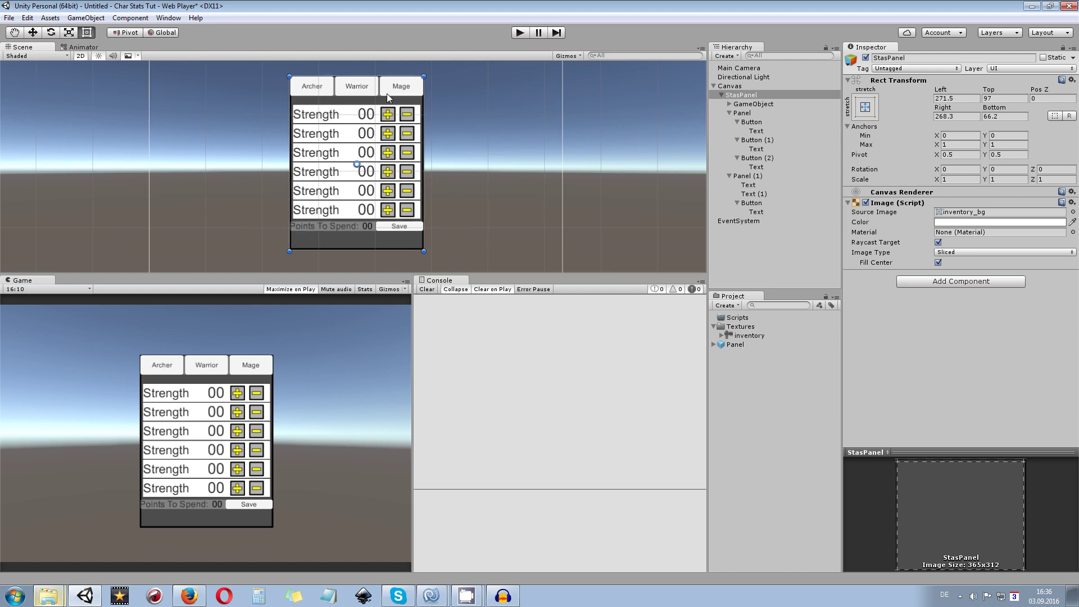
{"action": "scroll", "coordinate": [381, 91], "scroll_direction": "down", "scroll_amount": 2}
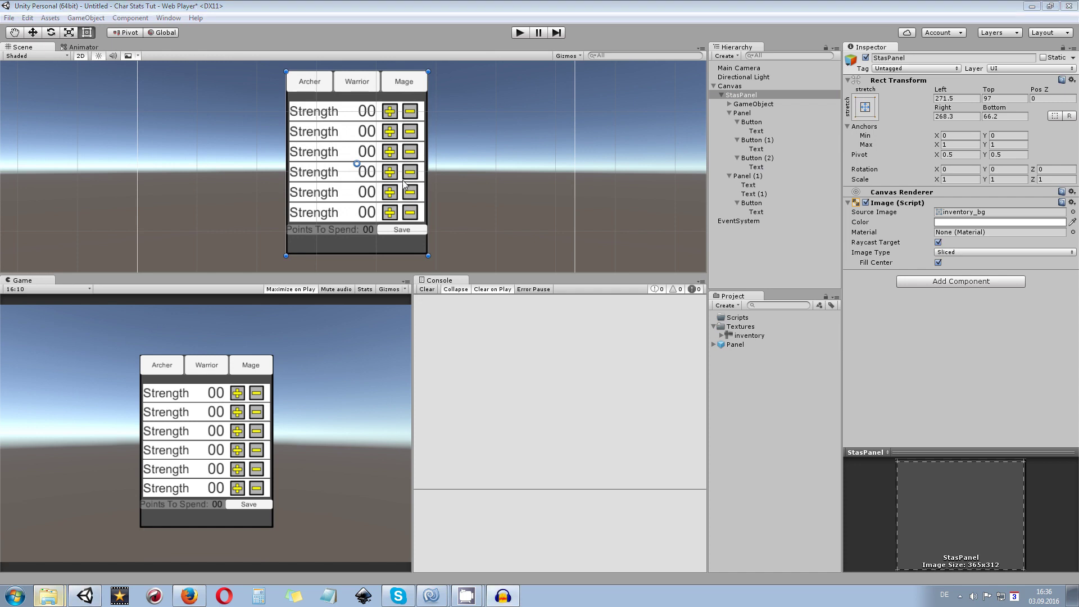
{"action": "left_click", "coordinate": [585, 168]}
{"action": "scroll", "coordinate": [571, 160], "scroll_direction": "down", "scroll_amount": 2}
{"action": "scroll", "coordinate": [548, 160], "scroll_direction": "down", "scroll_amount": 1}
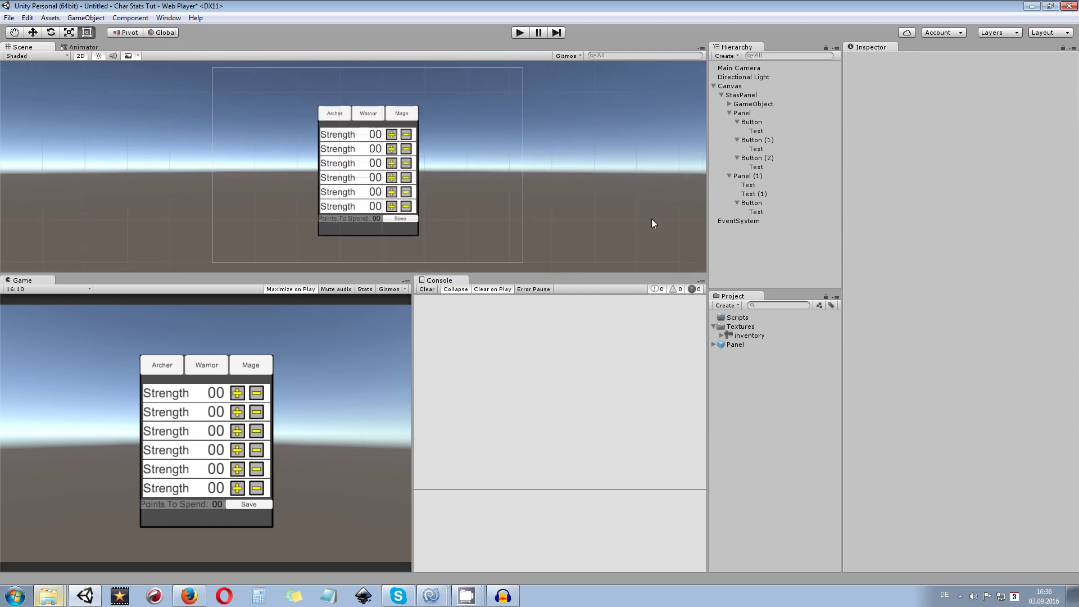
Create a new C# script in the project assets and name it BaseClass.
{"action": "right_click", "coordinate": [742, 377]}
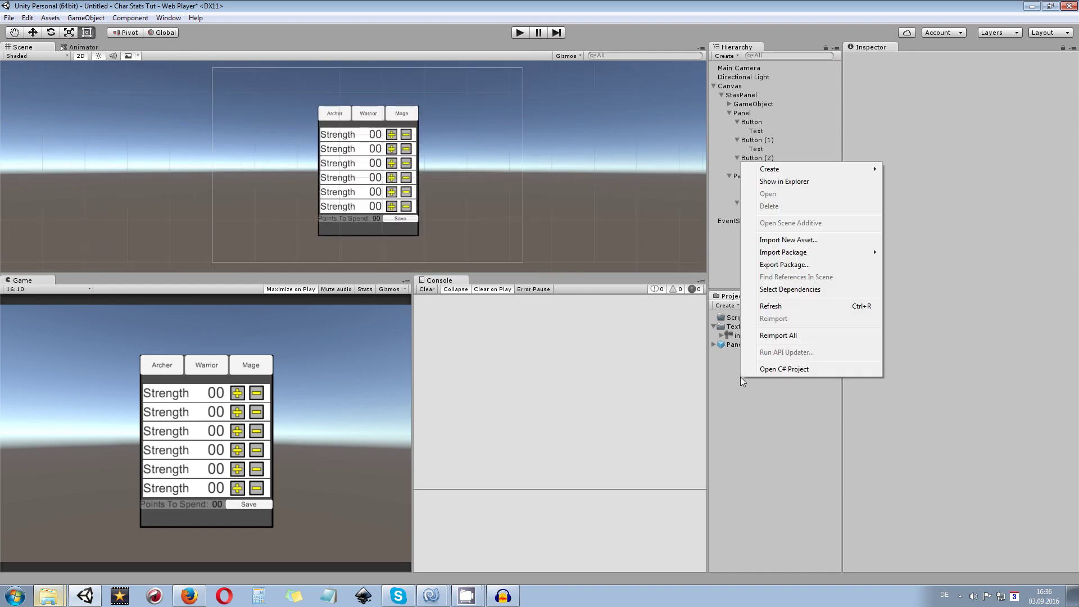
{"action": "mouse_move", "coordinate": [769, 168]}
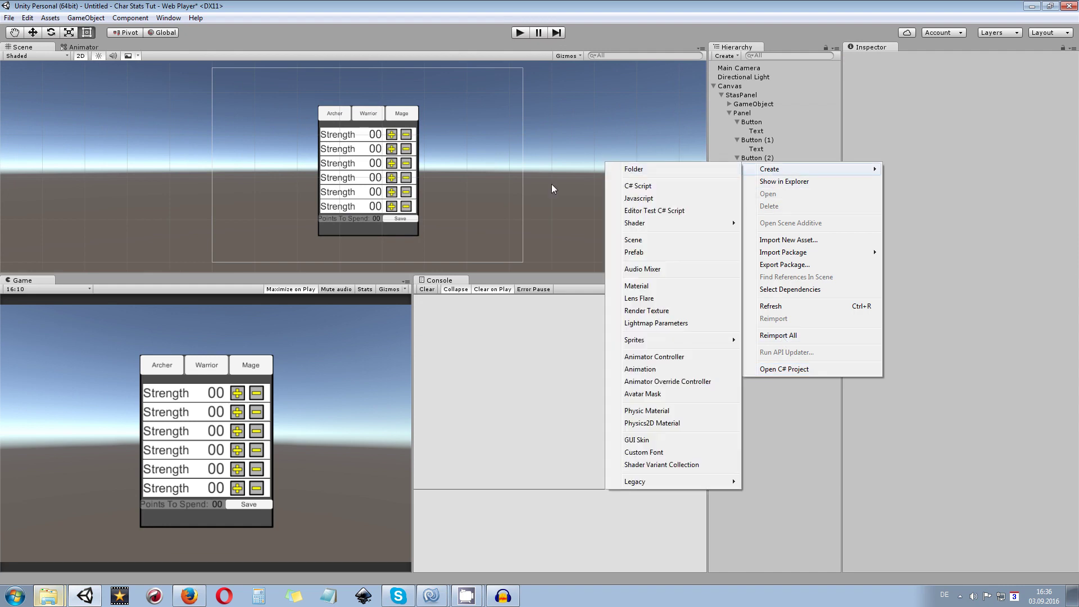
{"action": "left_click", "coordinate": [651, 189]}
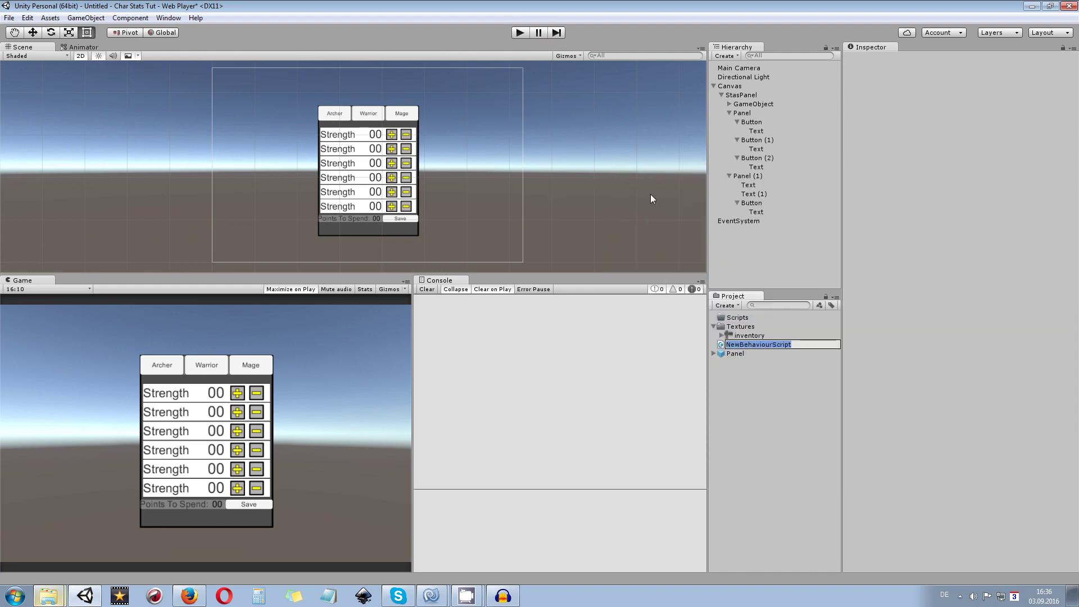
{"action": "type", "text": "baseC"}
{"action": "key", "text": "BackSpace"}
{"action": "key", "text": "BackSpace"}
{"action": "key", "text": "BackSpace"}
{"action": "key", "text": "BackSpace"}
{"action": "key", "text": "BackSpace"}
{"action": "type", "text": "BaseClass"}
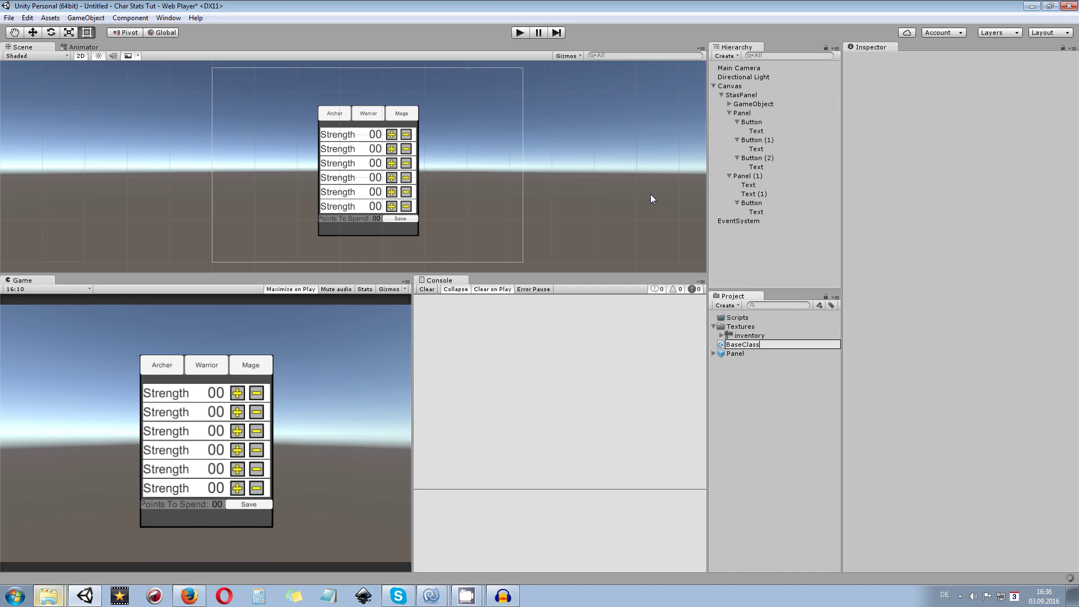
{"action": "key", "text": "Return"}
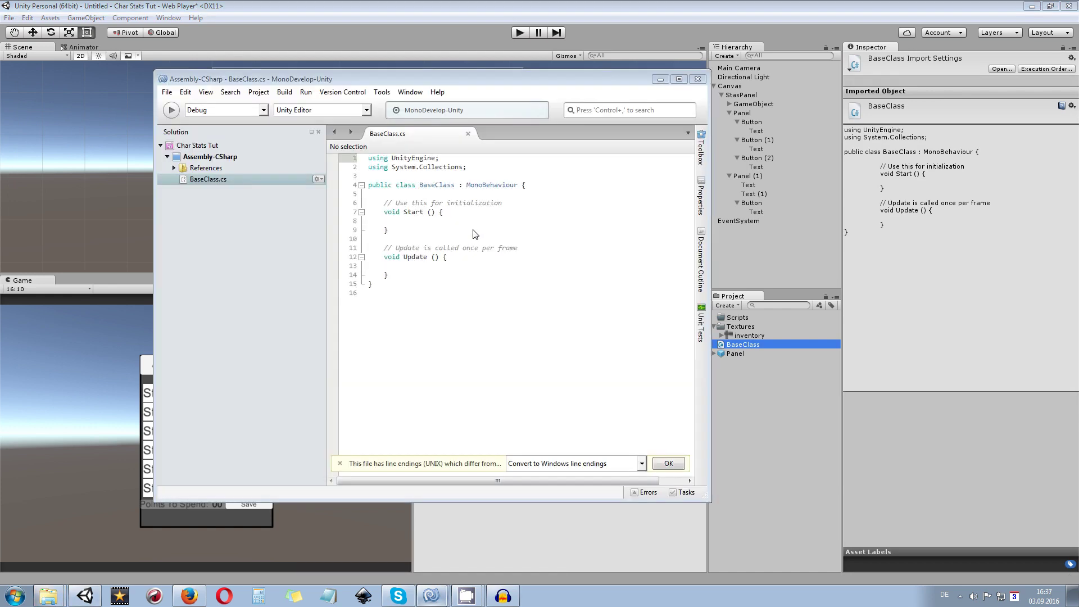
In BaseClass.cs, remove the MonoBehaviour inheritance and delete the Start and Update methods.
{"action": "left_click", "coordinate": [450, 579]}
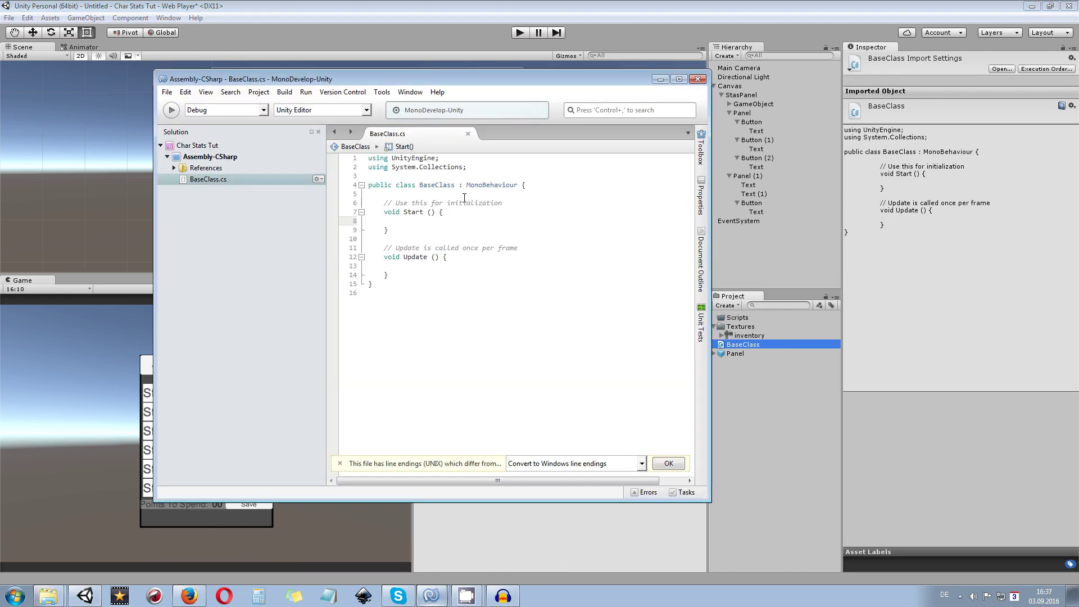
{"action": "left_click", "coordinate": [491, 185]}
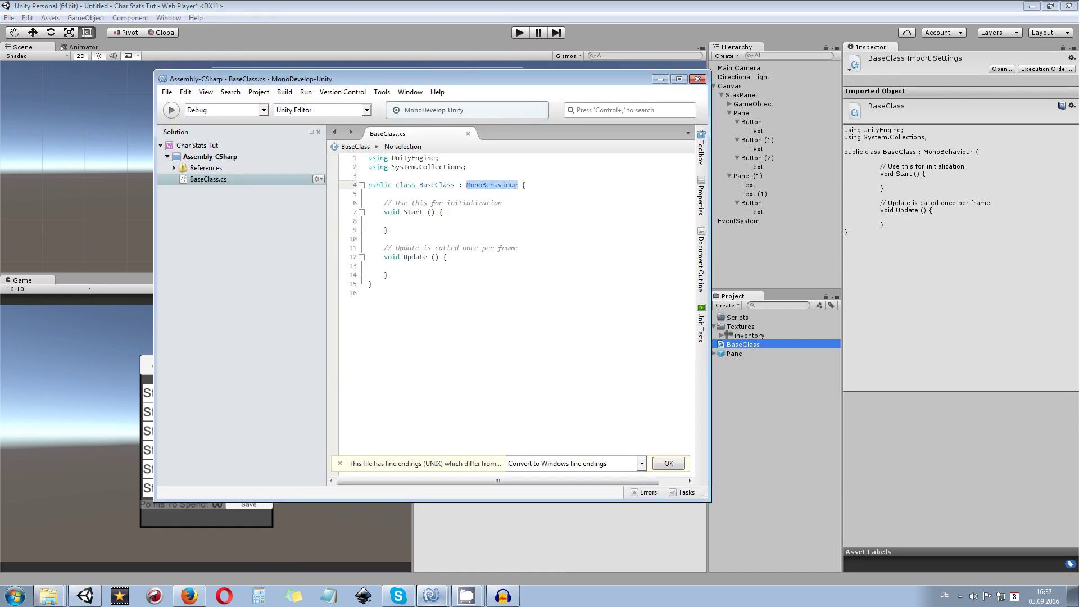
{"action": "key", "text": "BackSpace"}
{"action": "key", "text": "BackSpace"}
{"action": "key", "text": "BackSpace"}
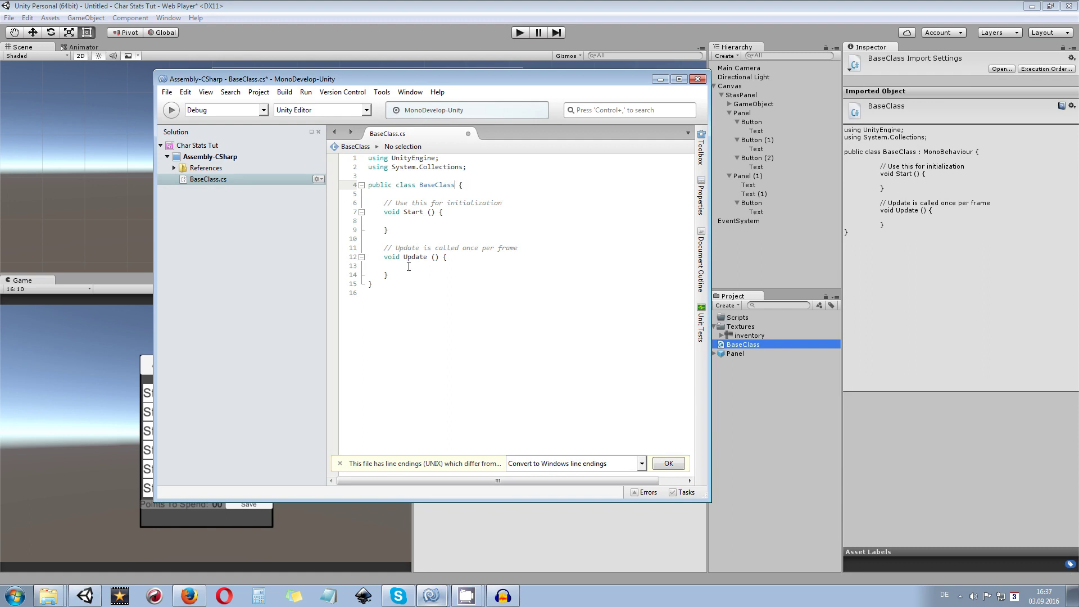
{"action": "left_click_drag", "start_coordinate": [390, 278], "coordinate": [382, 193]}
{"action": "left_click", "coordinate": [384, 211]}
{"action": "left_click_drag", "start_coordinate": [396, 272], "coordinate": [384, 203]}
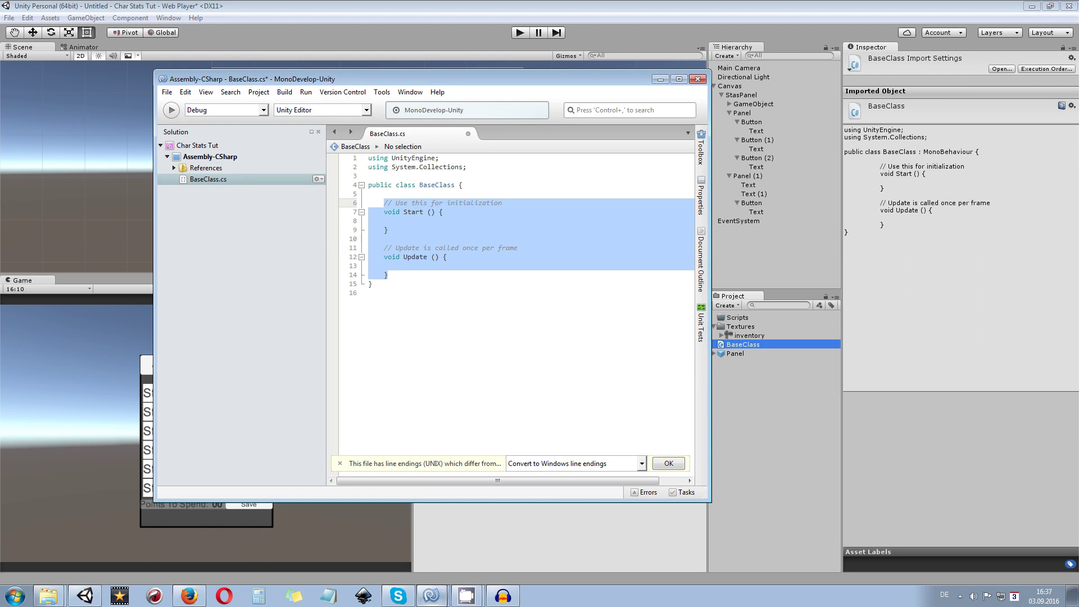
{"action": "key", "text": "Delete"}
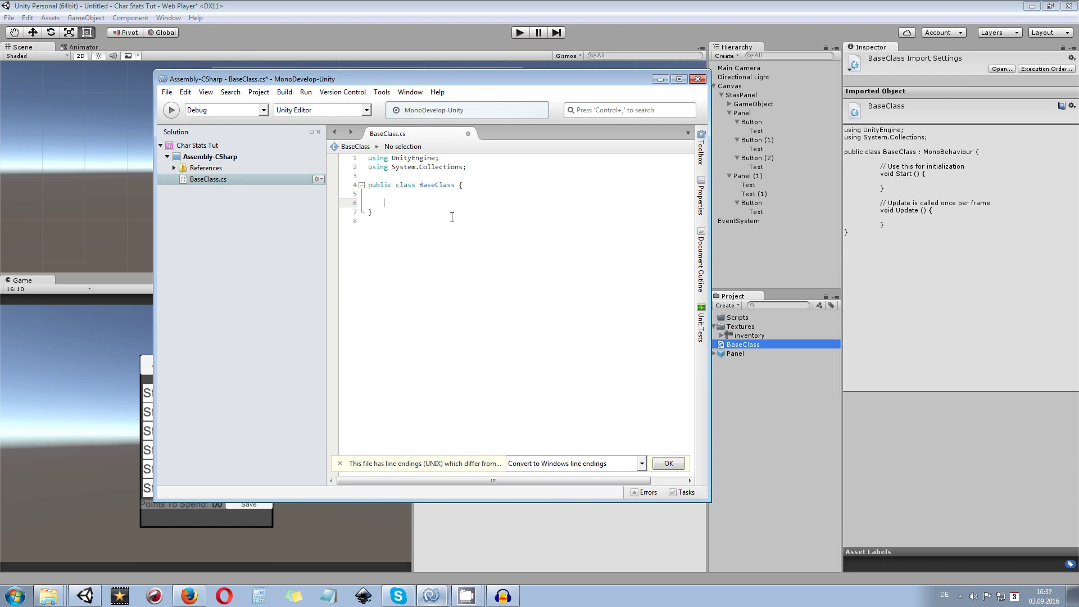
Declare the private int strength field and begin the private int wisdom declaration.
{"action": "type", "text": "priavte"}
{"action": "key", "text": "BackSpace"}
{"action": "key", "text": "BackSpace"}
{"action": "type", "text": "vate int stre"}
{"action": "key", "text": "BackSpace"}
{"action": "key", "text": "BackSpace"}
{"action": "type", "text": "ngth;"}
{"action": "key", "text": "Return"}
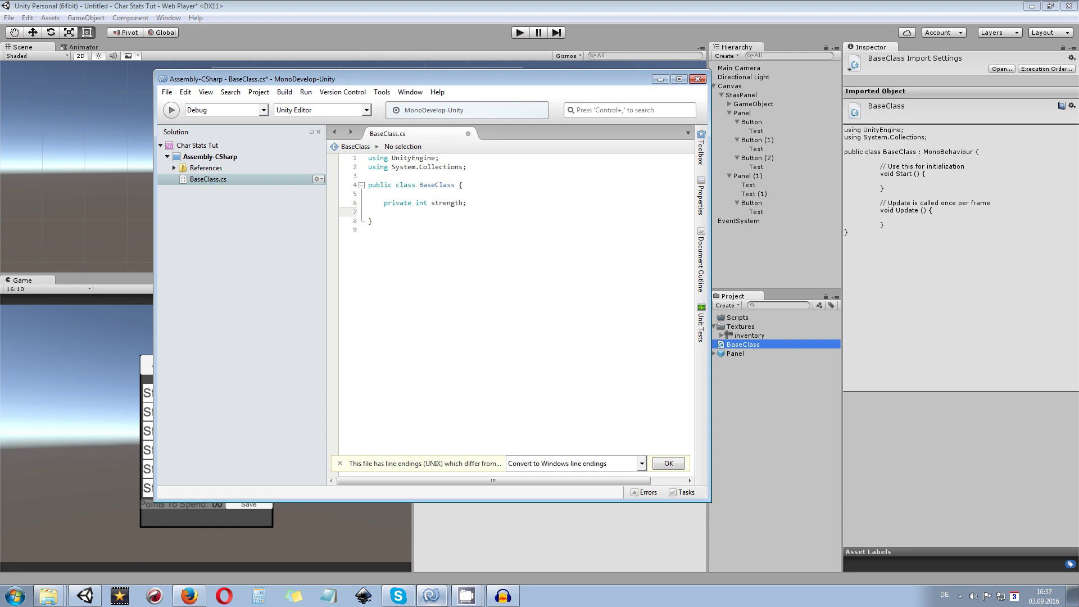
{"action": "type", "text": "private int wisdom;"}
{"action": "scroll", "coordinate": [487, 200], "scroll_direction": "up", "scroll_amount": 5, "text": "ctrl"}
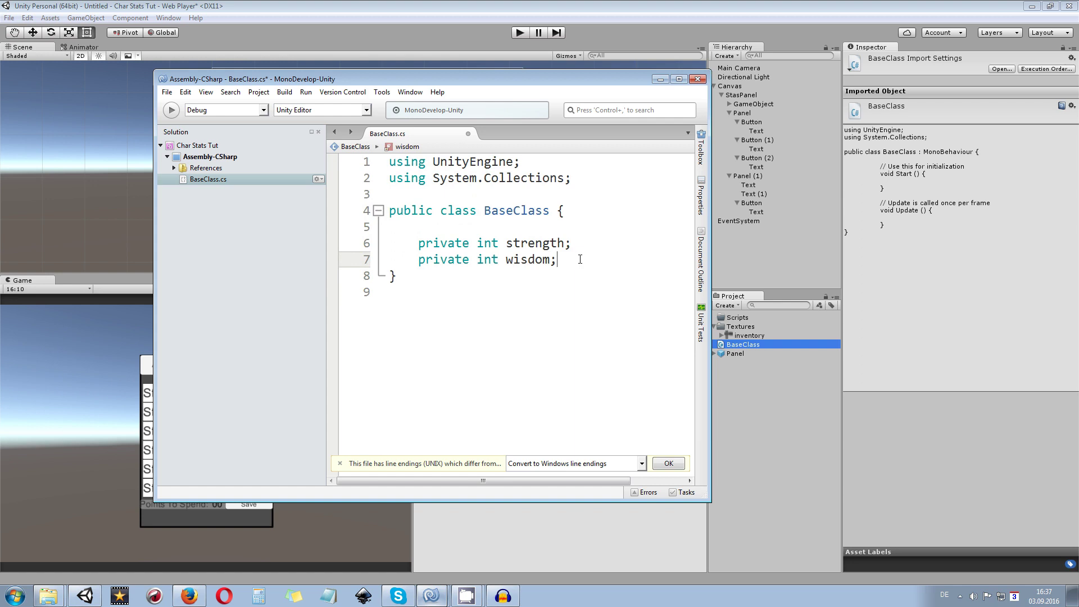
Add private int fields agility, armor, hitpoints and regeneration, leaving a blank line after agility.
{"action": "key", "text": "Return"}
{"action": "type", "text": "pr"}
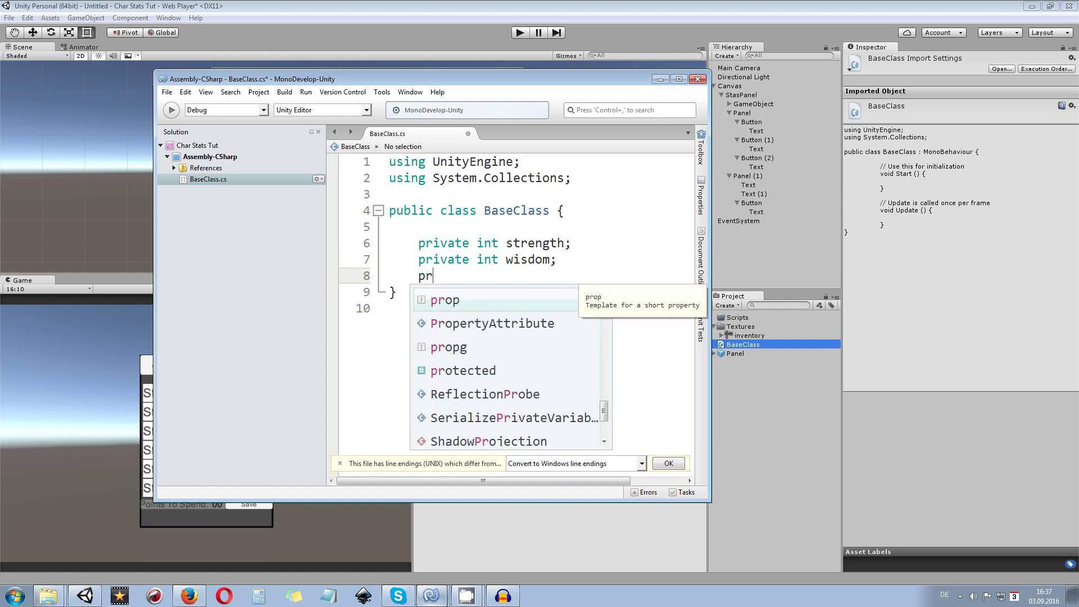
{"action": "type", "text": "ivate i"}
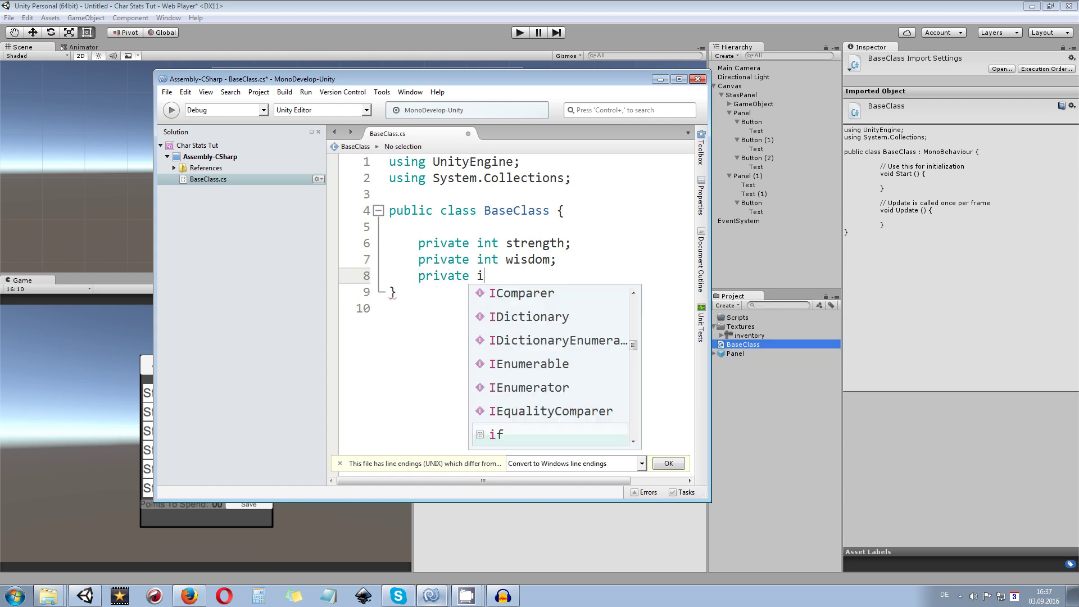
{"action": "type", "text": "nt agility"}
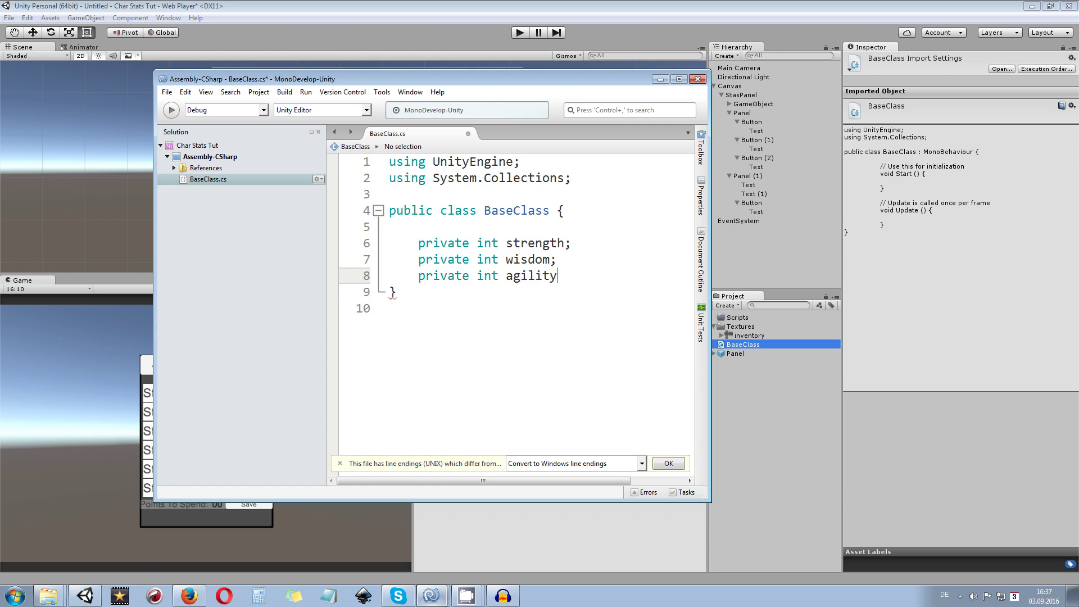
{"action": "type", "text": ";"}
{"action": "key", "text": "Return"}
{"action": "key", "text": "Return"}
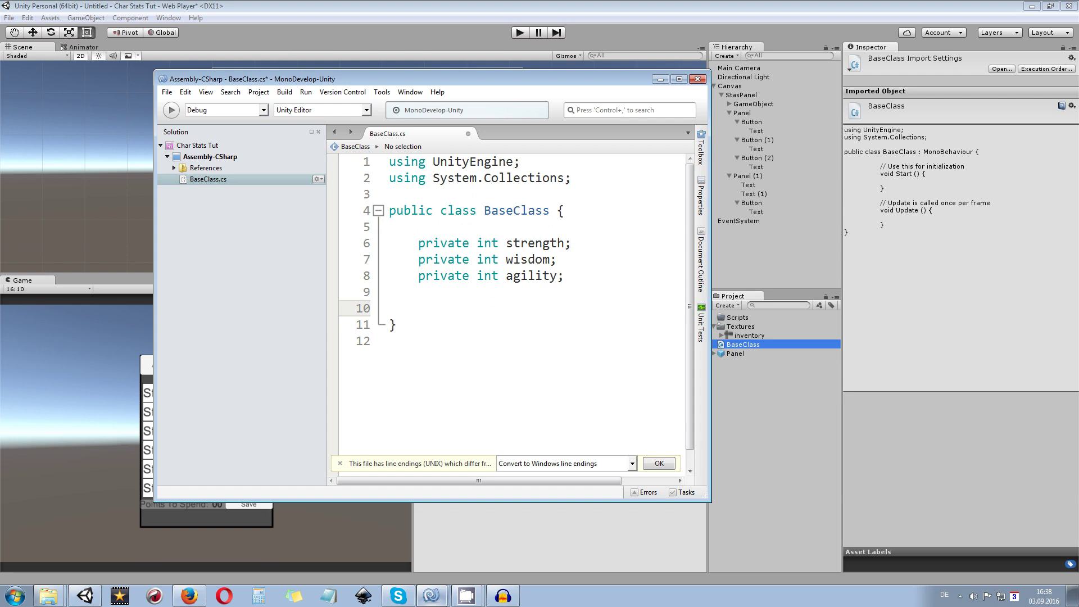
{"action": "type", "text": "private "}
{"action": "type", "text": "NetworkPeerType"}
{"action": "key", "text": "BackSpace"}
{"action": "key", "text": "BackSpace"}
{"action": "key", "text": "BackSpace"}
{"action": "key", "text": "BackSpace"}
{"action": "key", "text": "BackSpace"}
{"action": "key", "text": "BackSpace"}
{"action": "key", "text": "BackSpace"}
{"action": "key", "text": "BackSpace"}
{"action": "key", "text": "BackSpace"}
{"action": "key", "text": "BackSpace"}
{"action": "key", "text": "BackSpace"}
{"action": "key", "text": "BackSpace"}
{"action": "key", "text": "BackSpace"}
{"action": "type", "text": "int "}
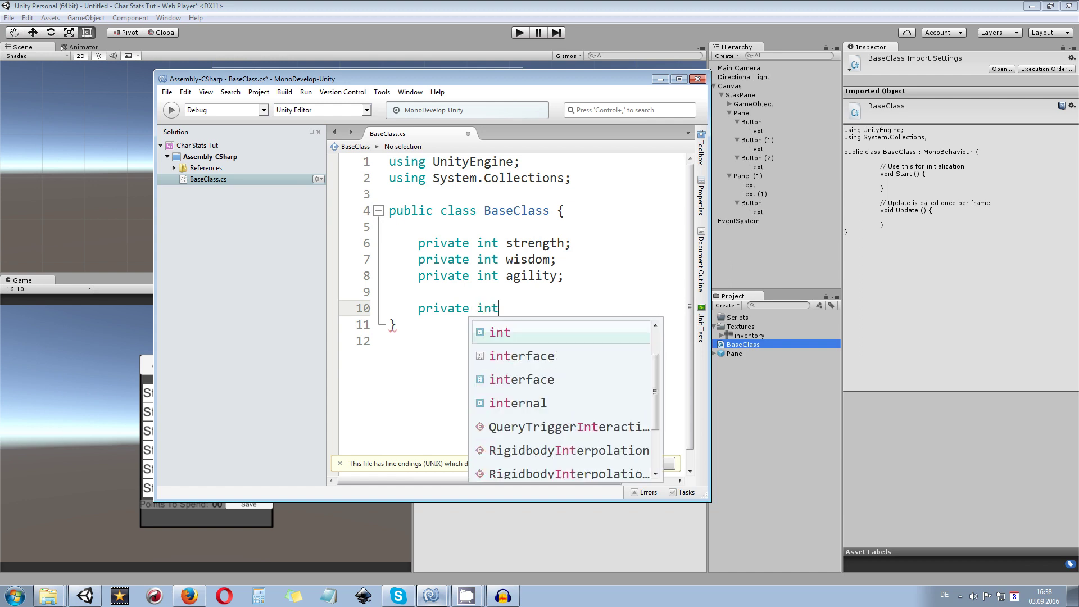
{"action": "type", "text": "armor;"}
{"action": "key", "text": "Return"}
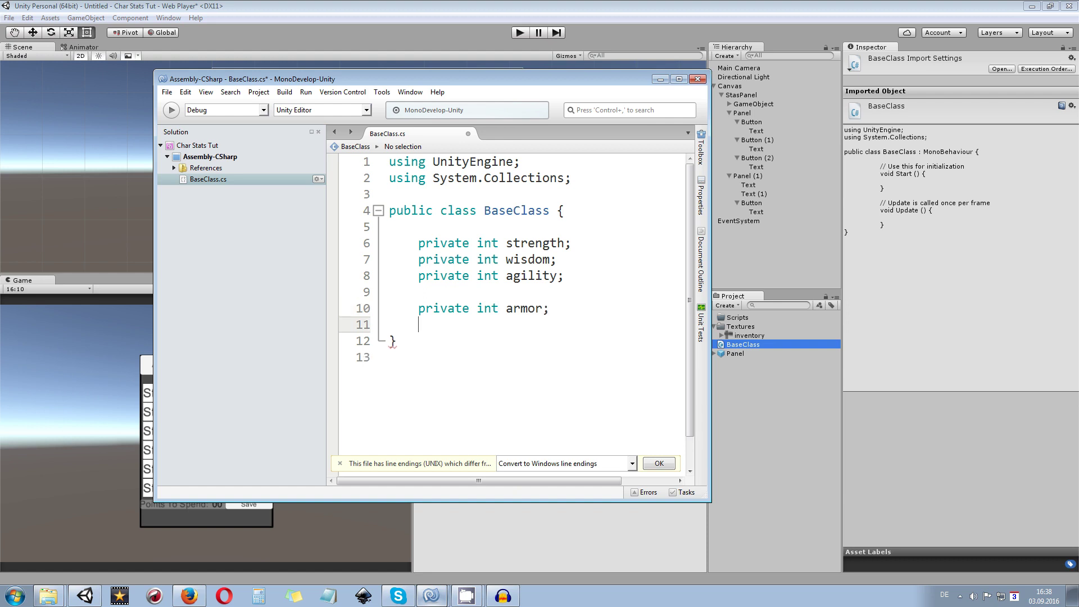
{"action": "type", "text": "private i"}
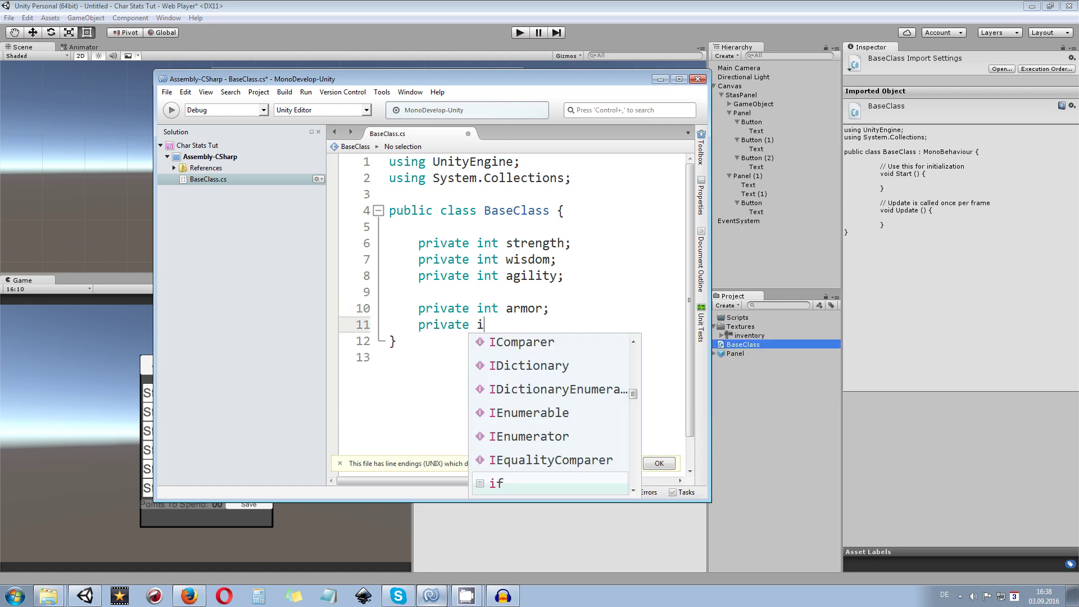
{"action": "type", "text": "nt hitpoints;"}
{"action": "key", "text": "Return"}
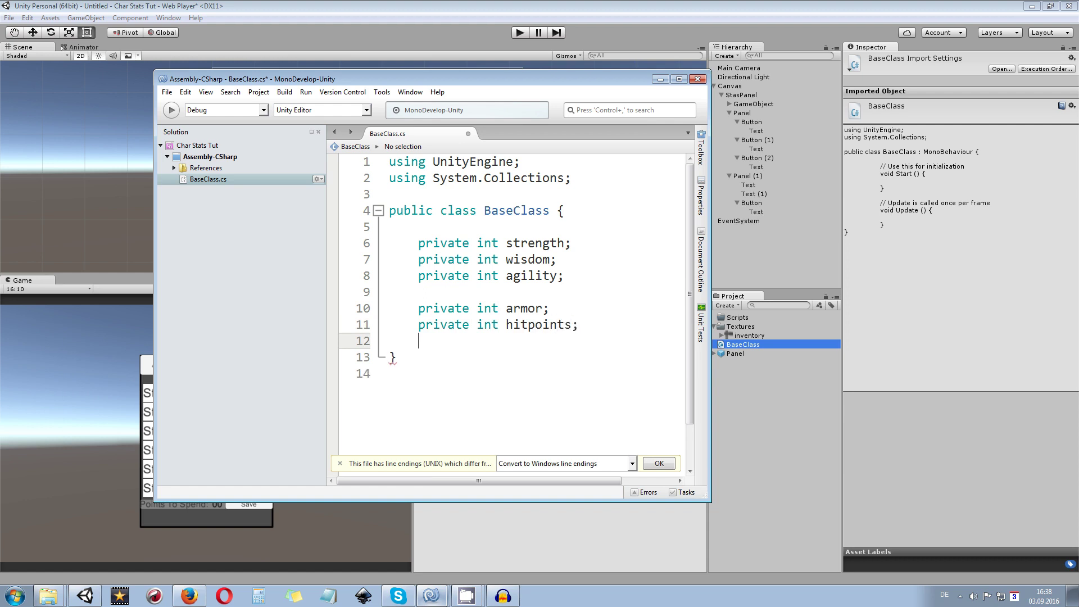
{"action": "type", "text": "pri"}
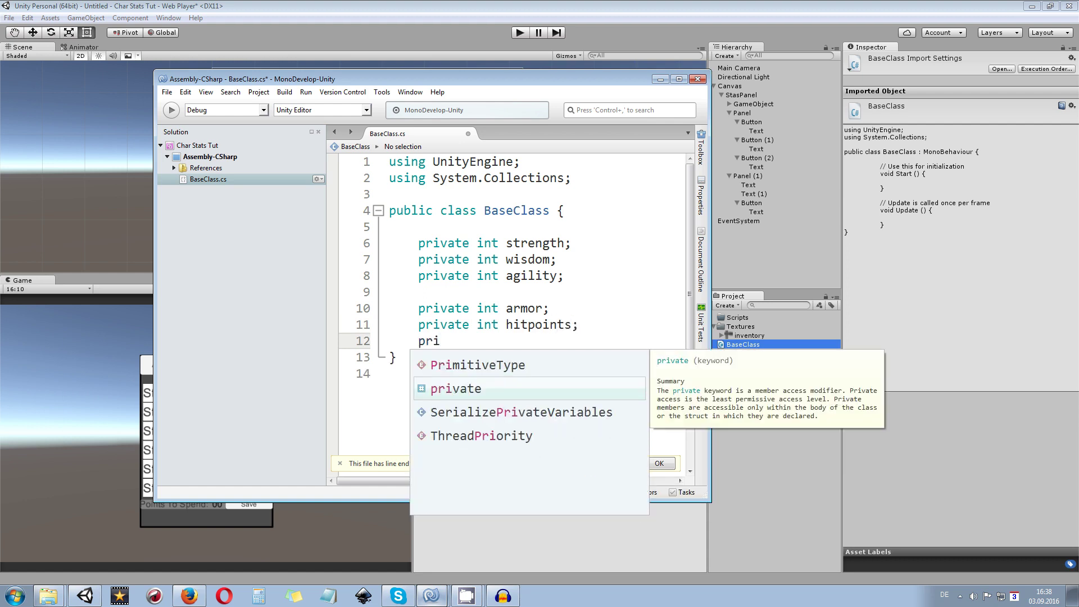
{"action": "type", "text": "vate int "}
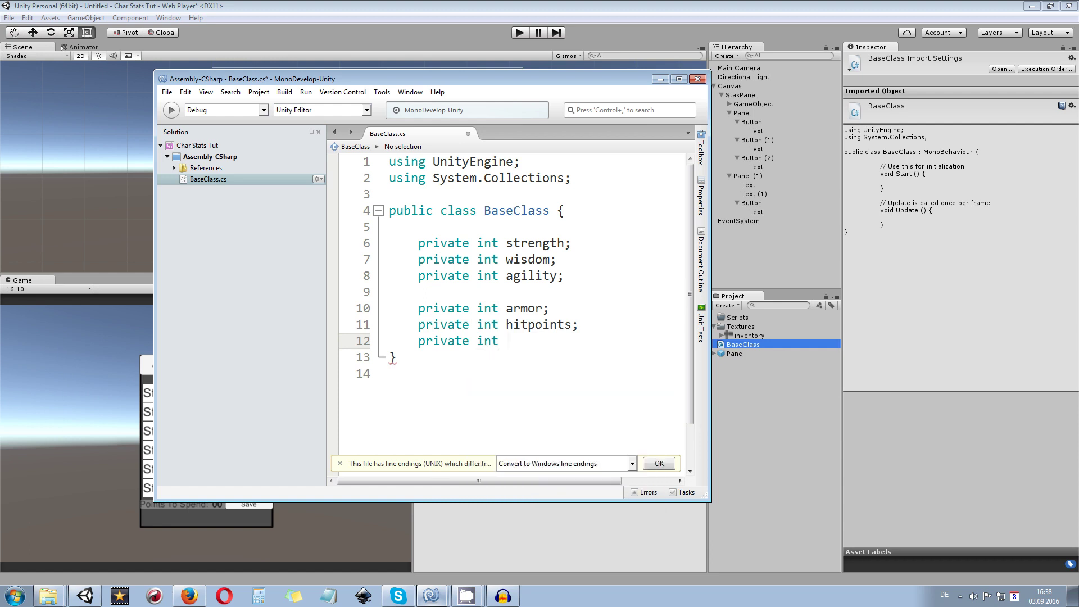
{"action": "type", "text": "regeneration;"}
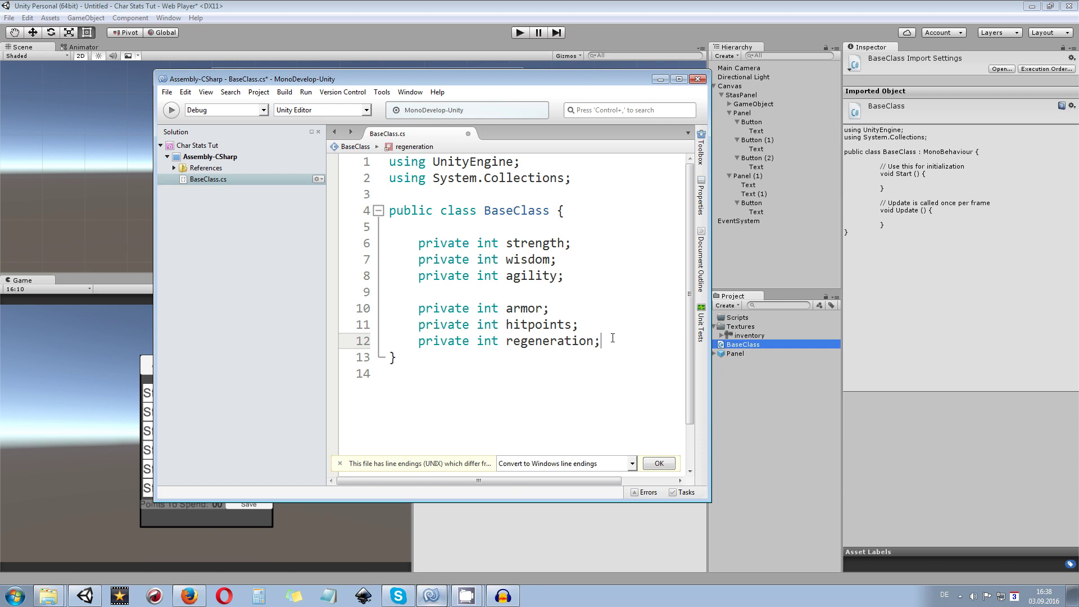
Review the field declarations and return the caret to the end of the regeneration line.
{"action": "double_click", "coordinate": [570, 325]}
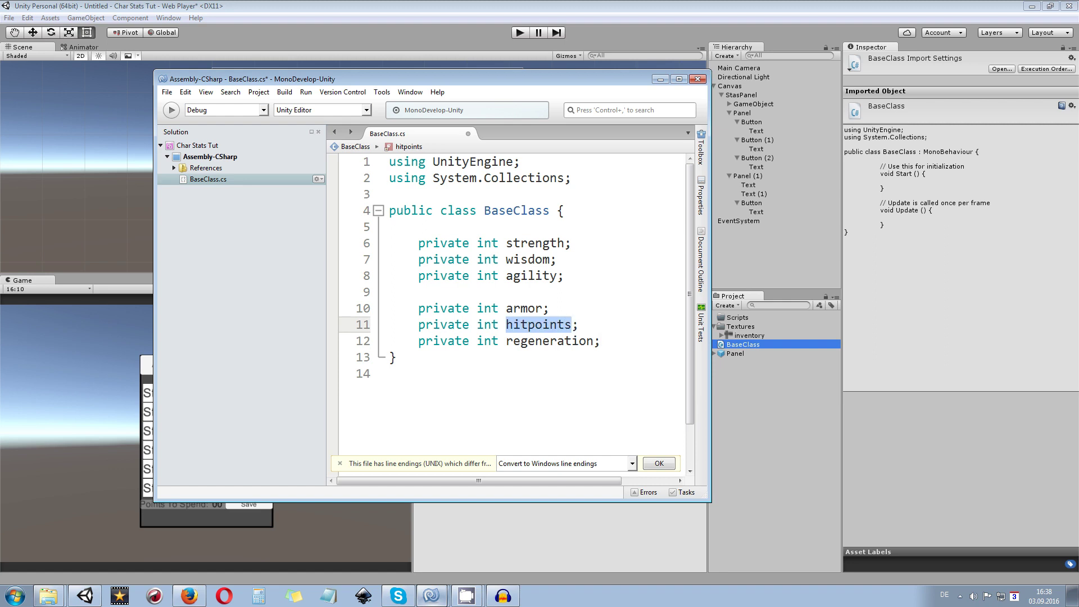
{"action": "left_click", "coordinate": [620, 336]}
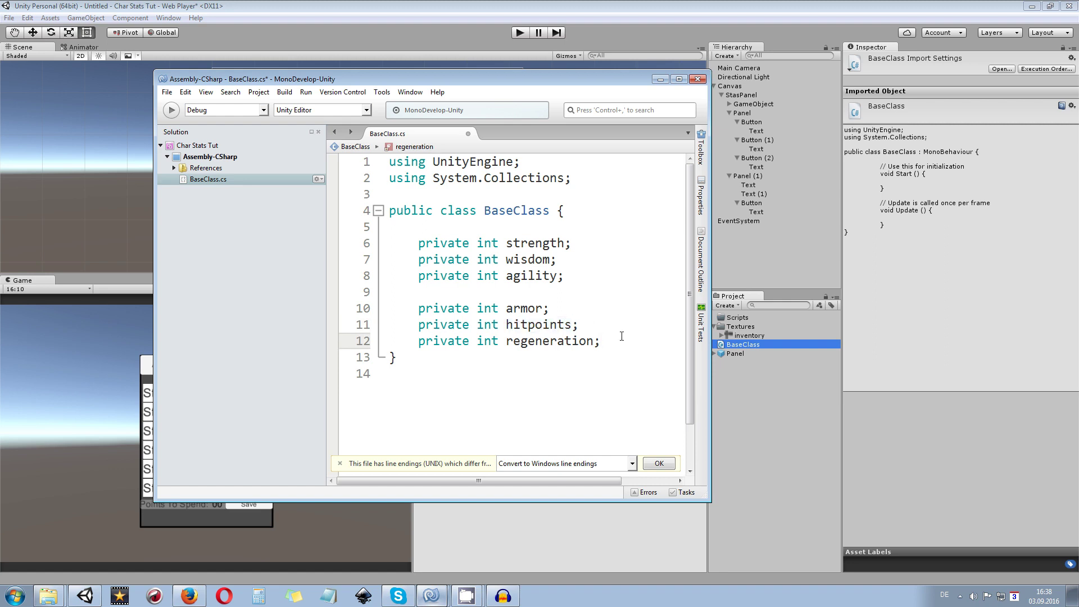
{"action": "scroll", "coordinate": [618, 317], "scroll_direction": "down", "scroll_amount": 1}
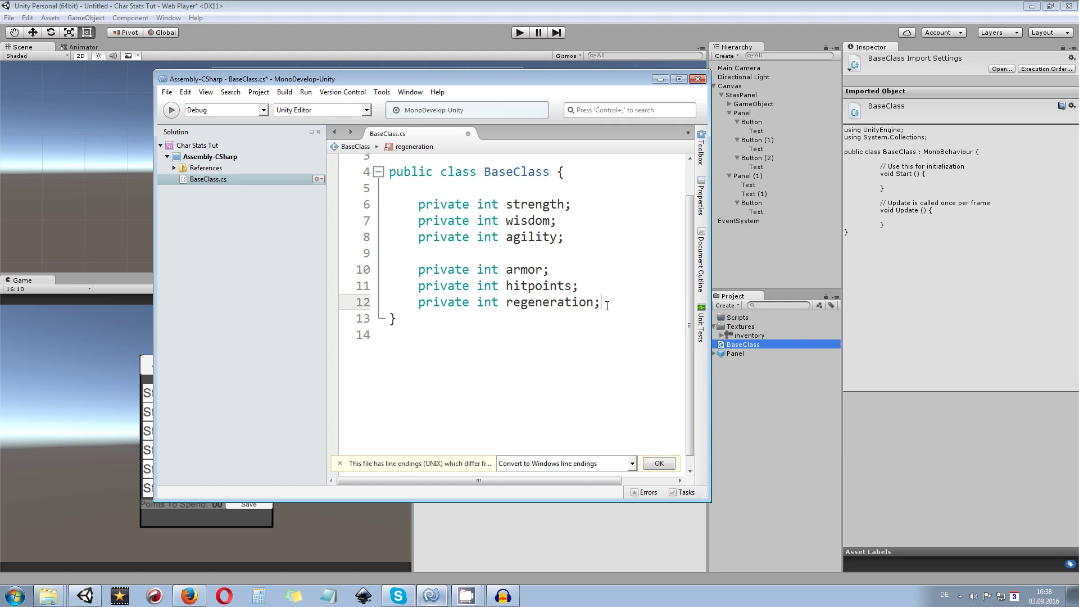
{"action": "scroll", "coordinate": [606, 305], "scroll_direction": "up", "scroll_amount": 1}
{"action": "left_click_drag", "start_coordinate": [391, 243], "coordinate": [388, 326]}
{"action": "left_click", "coordinate": [464, 341]}
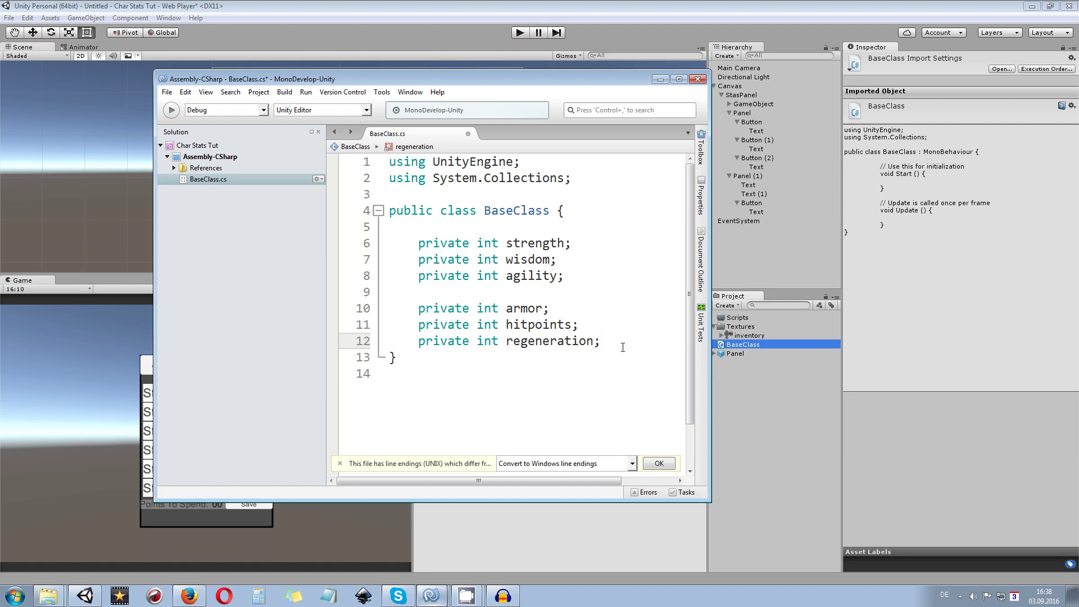
Add a public int Strength property with an empty brace body after a blank line.
{"action": "key", "text": "Return"}
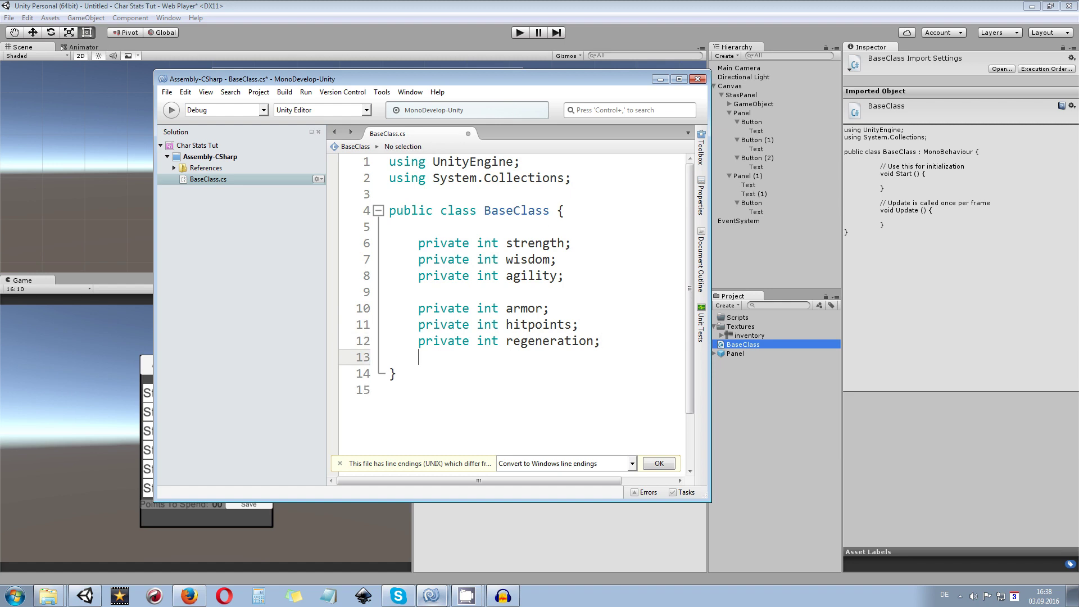
{"action": "key", "text": "Return"}
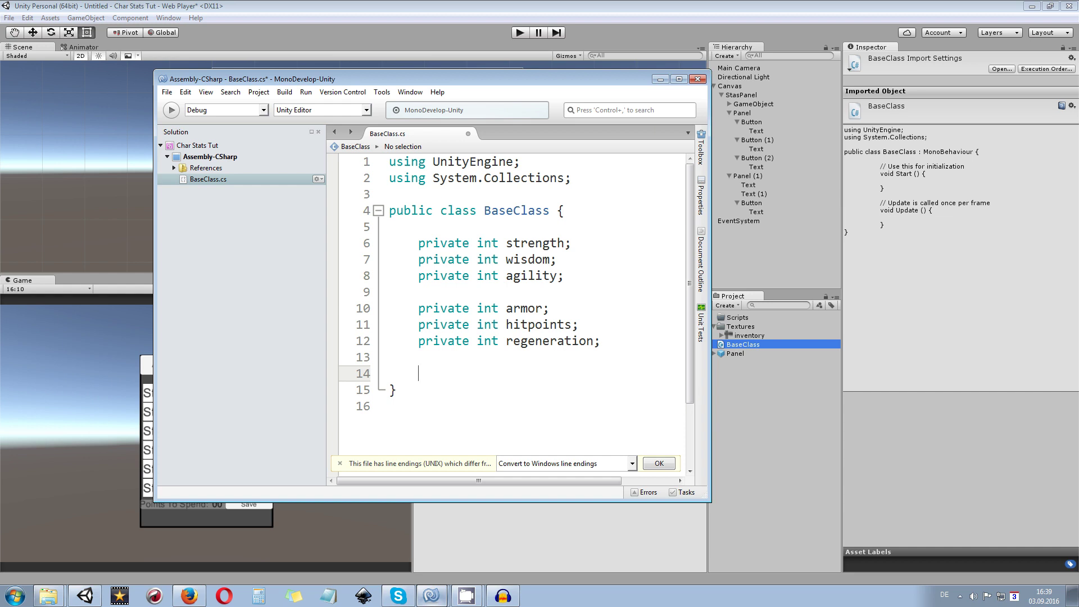
{"action": "type", "text": "public"}
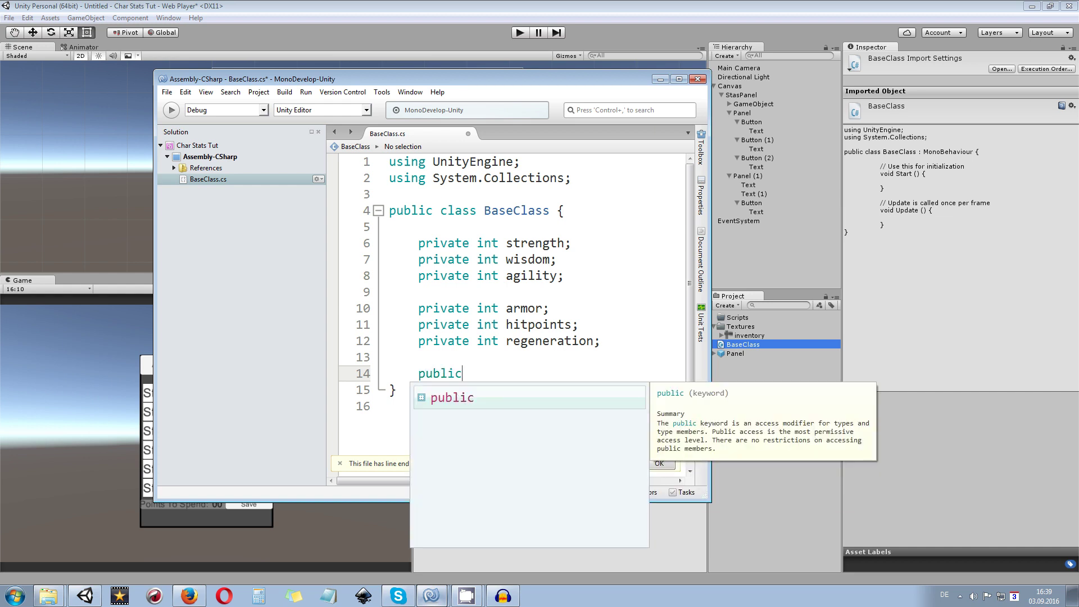
{"action": "type", "text": " in"}
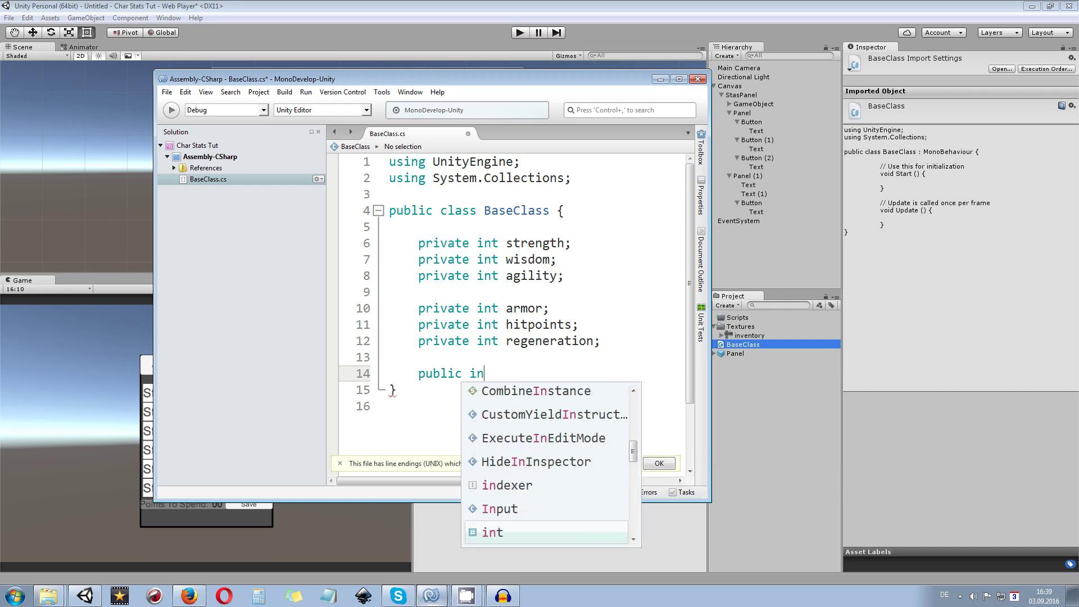
{"action": "type", "text": "t Stre"}
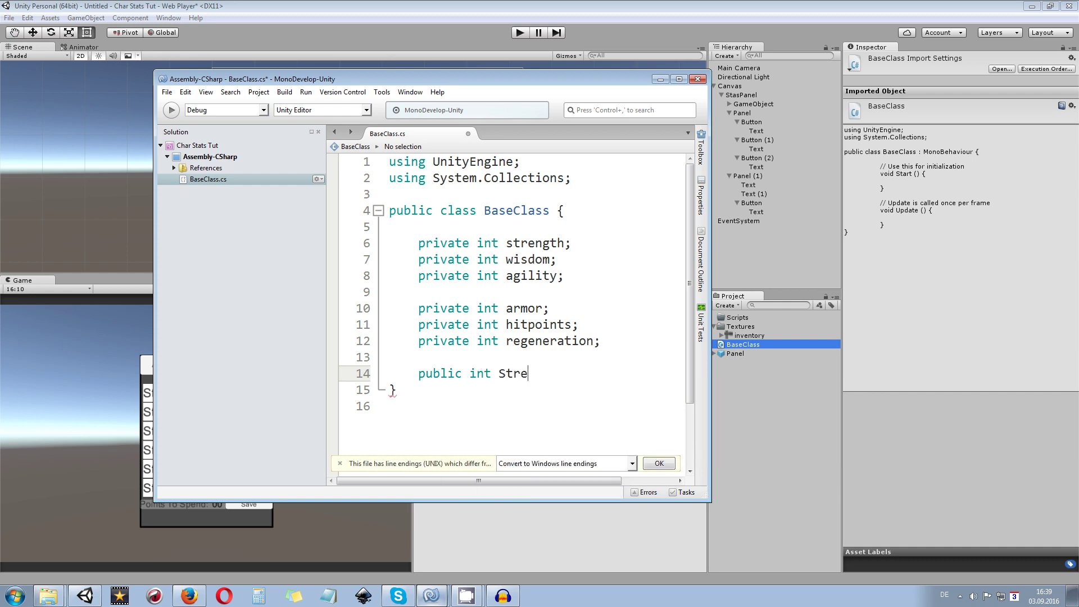
{"action": "type", "text": "nght"}
{"action": "key", "text": "BackSpace"}
{"action": "key", "text": "BackSpace"}
{"action": "type", "text": "th"}
{"action": "key", "text": "Return"}
{"action": "type", "text": "{}"}
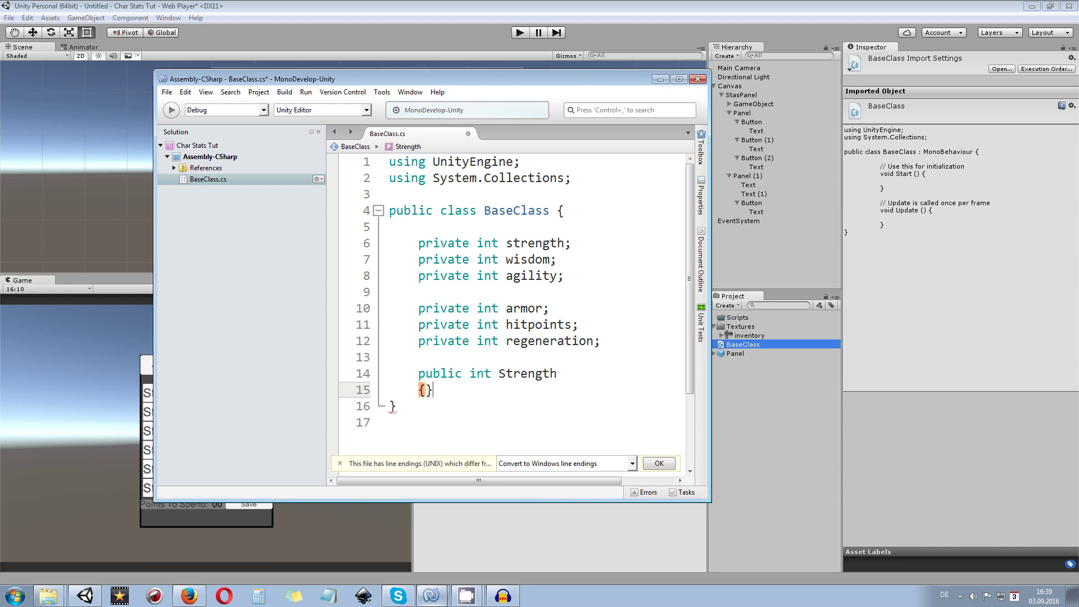
{"action": "key", "text": "Left"}
{"action": "key", "text": "Return"}
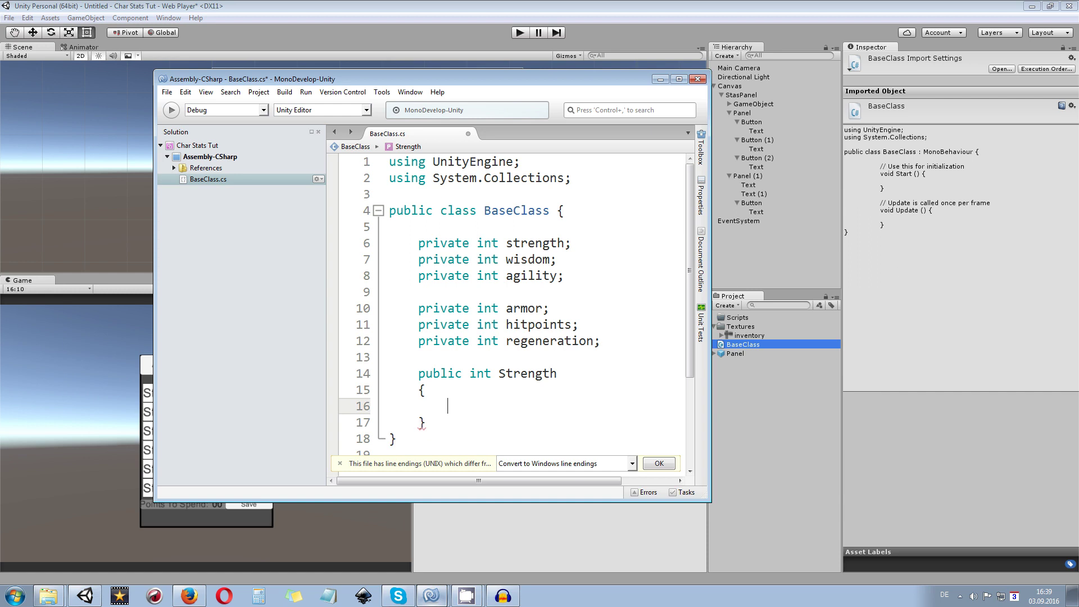
Write the Strength getter 'get{ return strength;}', autocompleting the field name.
{"action": "type", "text": "get"}
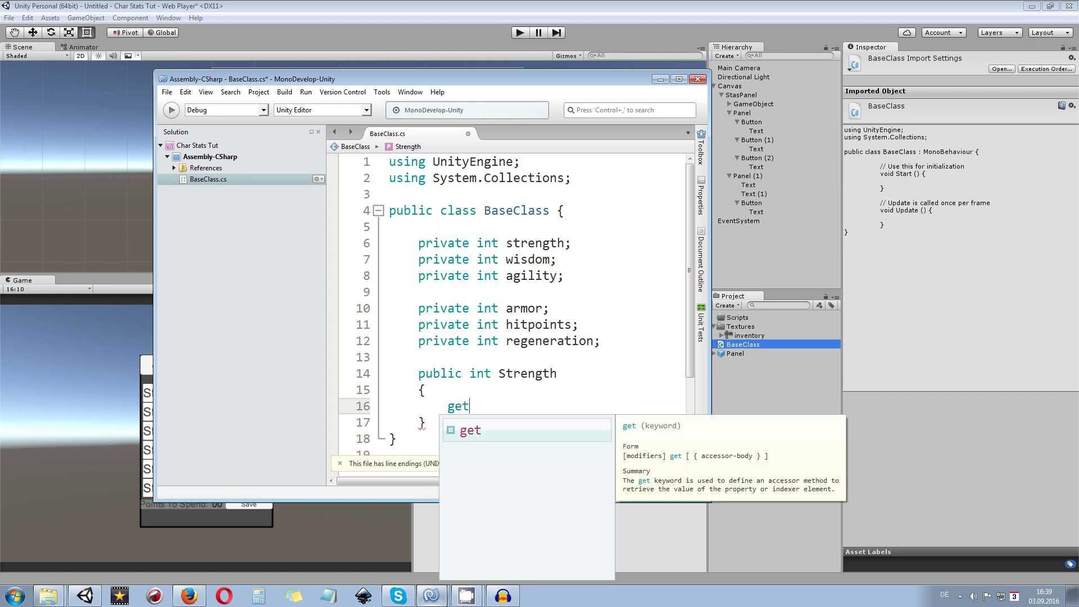
{"action": "type", "text": "{ "}
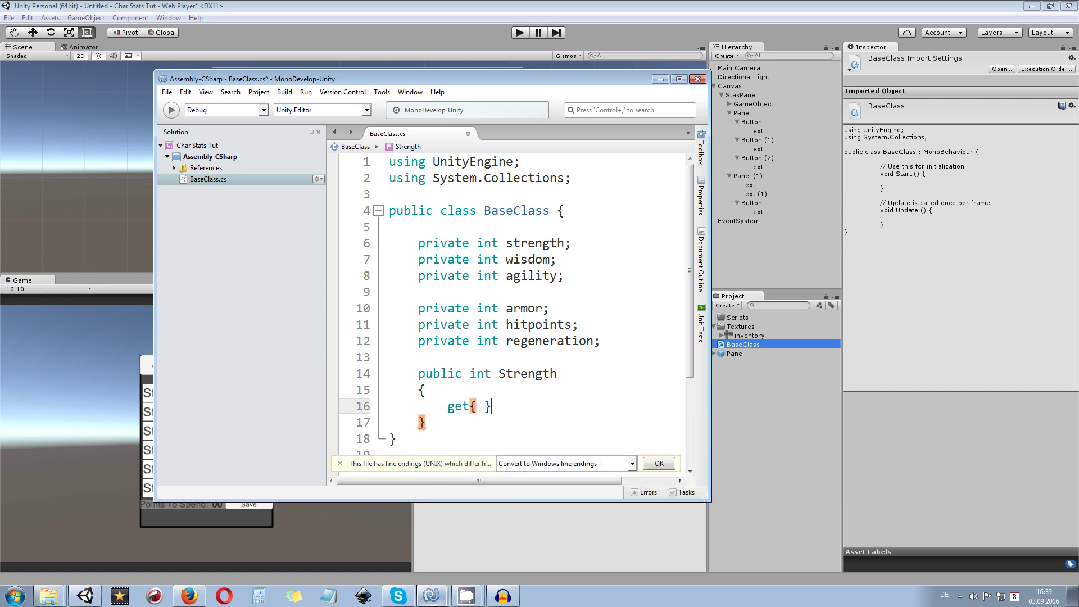
{"action": "type", "text": "return streg"}
{"action": "key", "text": "BackSpace"}
{"action": "key", "text": "Return"}
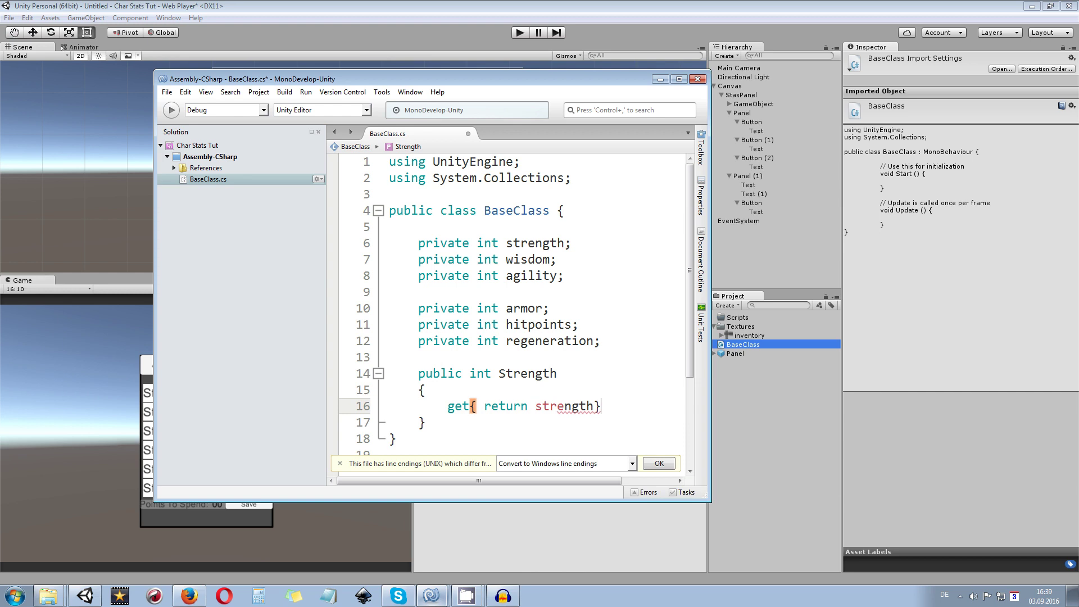
{"action": "type", "text": ";"}
{"action": "key", "text": "Return"}
Add the setter 'set{ strength = value;}' and select the whole Strength property.
{"action": "type", "text": "set"}
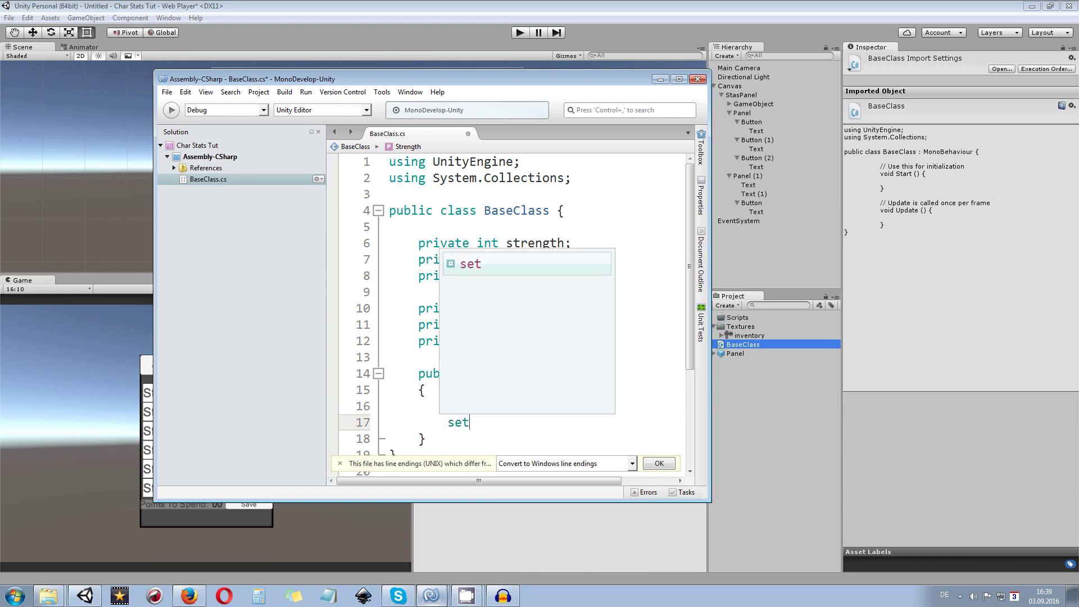
{"action": "type", "text": "{"}
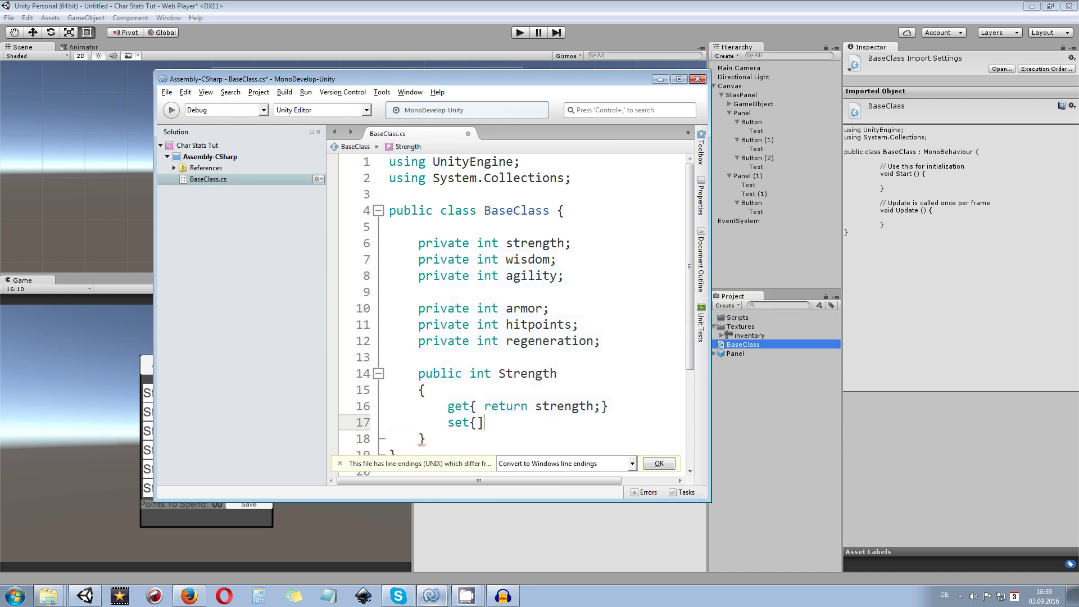
{"action": "key", "text": "Delete"}
{"action": "type", "text": "}"}
{"action": "type", "text": "stre"}
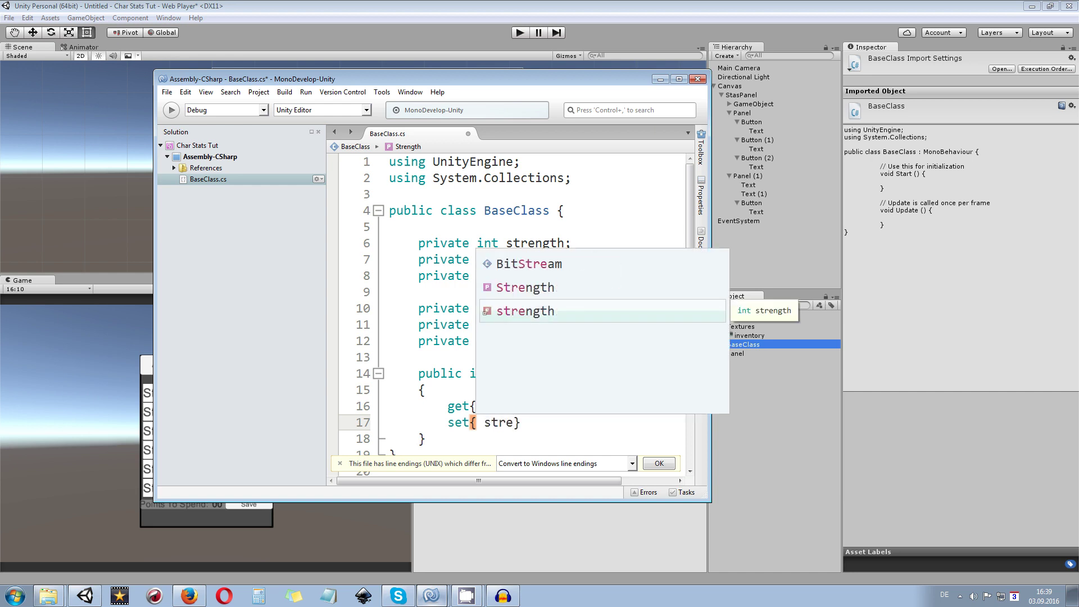
{"action": "key", "text": "Return"}
{"action": "type", "text": "= "}
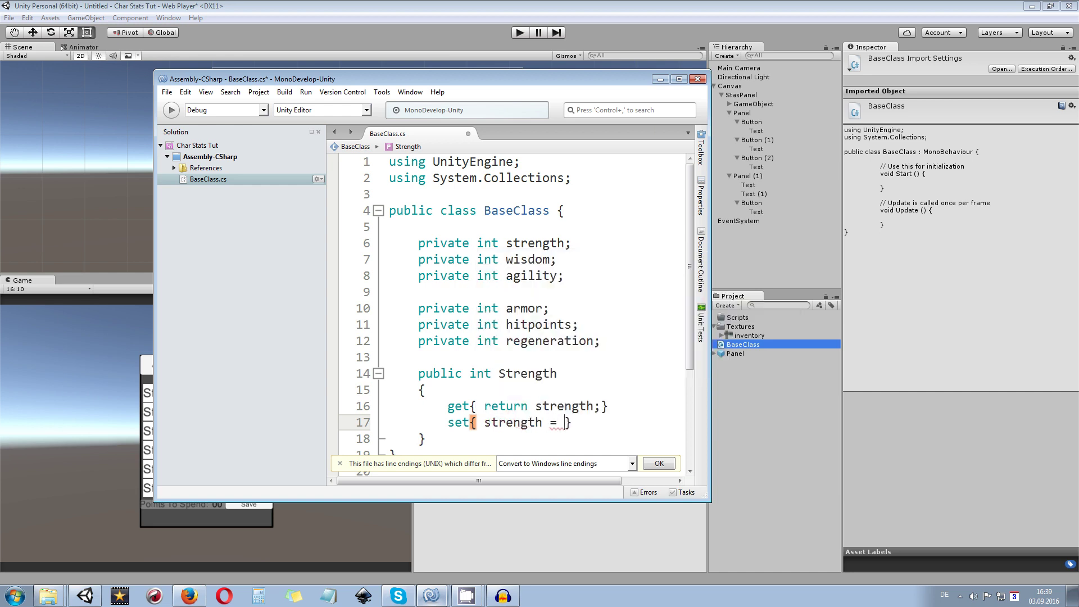
{"action": "type", "text": "vale"}
{"action": "key", "text": "BackSpace"}
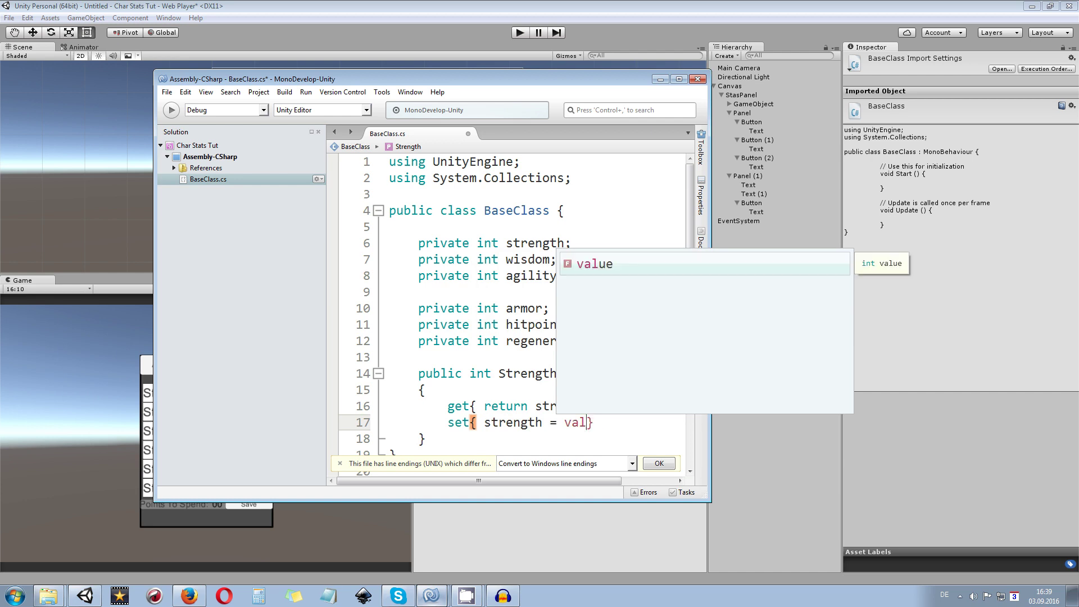
{"action": "type", "text": "ue;"}
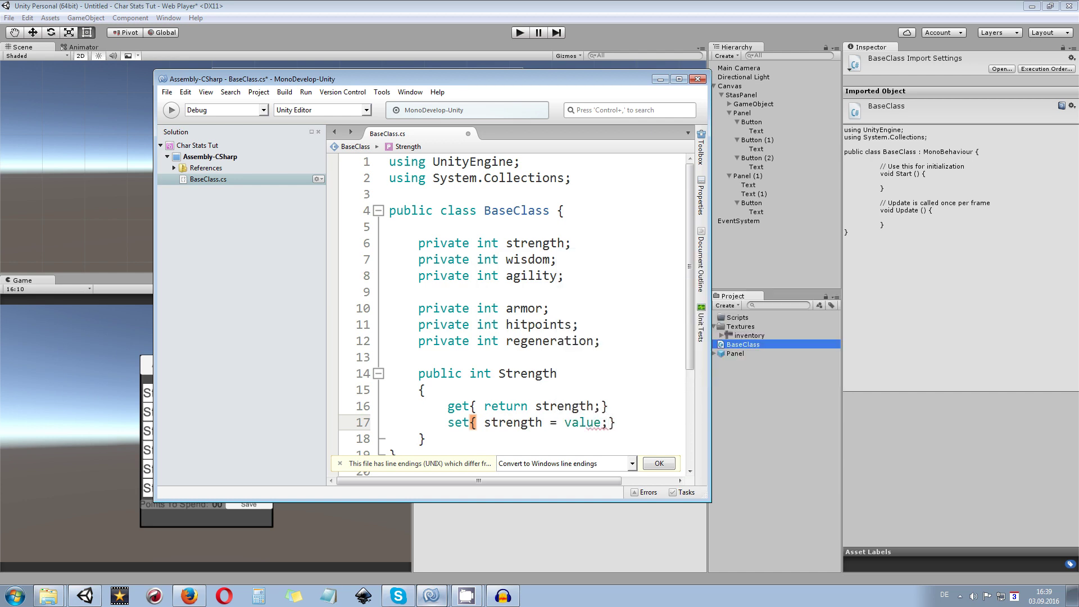
{"action": "scroll", "coordinate": [429, 324], "scroll_direction": "down", "scroll_amount": 2}
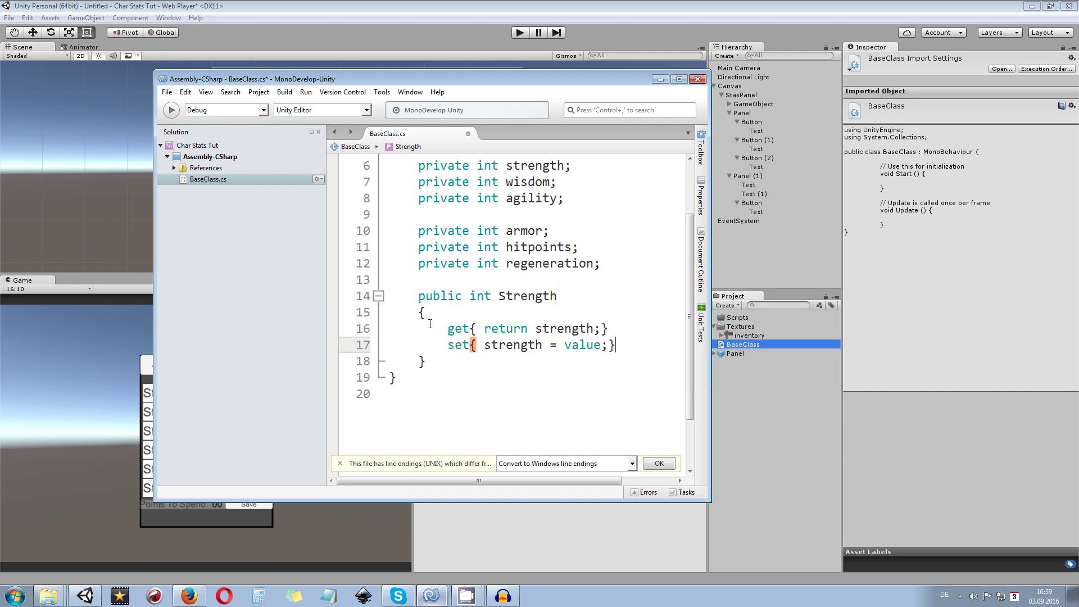
{"action": "left_click_drag", "start_coordinate": [425, 362], "coordinate": [420, 298]}
{"action": "key", "text": "ctrl+c"}
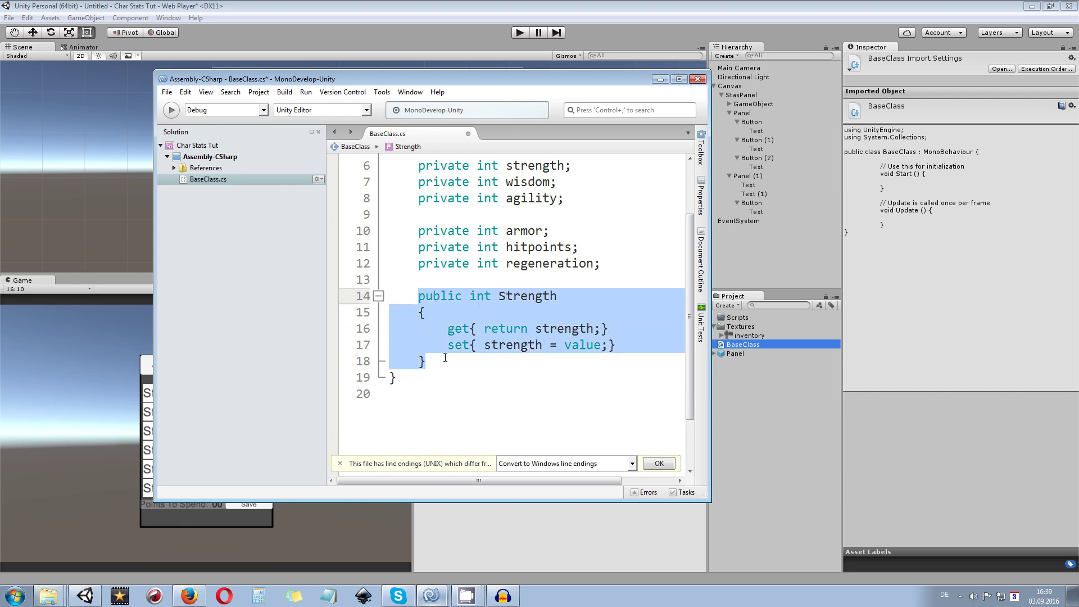
Paste five copies of the Strength property below the original.
{"action": "left_click", "coordinate": [441, 360]}
{"action": "key", "text": "Return"}
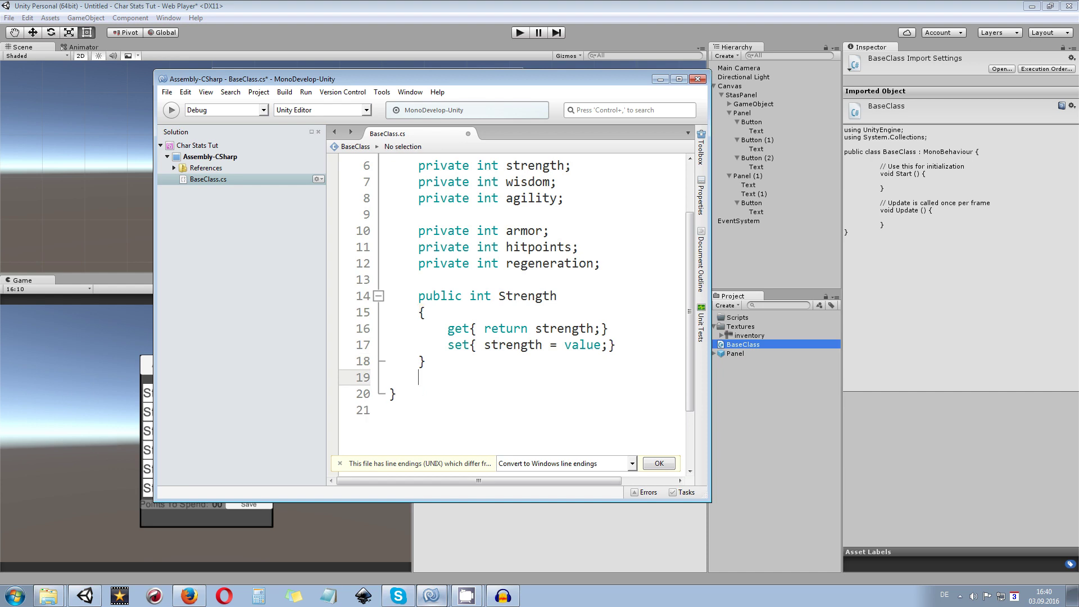
{"action": "key", "text": "ctrl+v"}
{"action": "key", "text": "Return"}
{"action": "key", "text": "ctrl+v"}
{"action": "key", "text": "Return"}
{"action": "key", "text": "ctrl+v"}
{"action": "key", "text": "Return"}
{"action": "key", "text": "ctrl+v"}
{"action": "key", "text": "Return"}
{"action": "key", "text": "ctrl+v"}
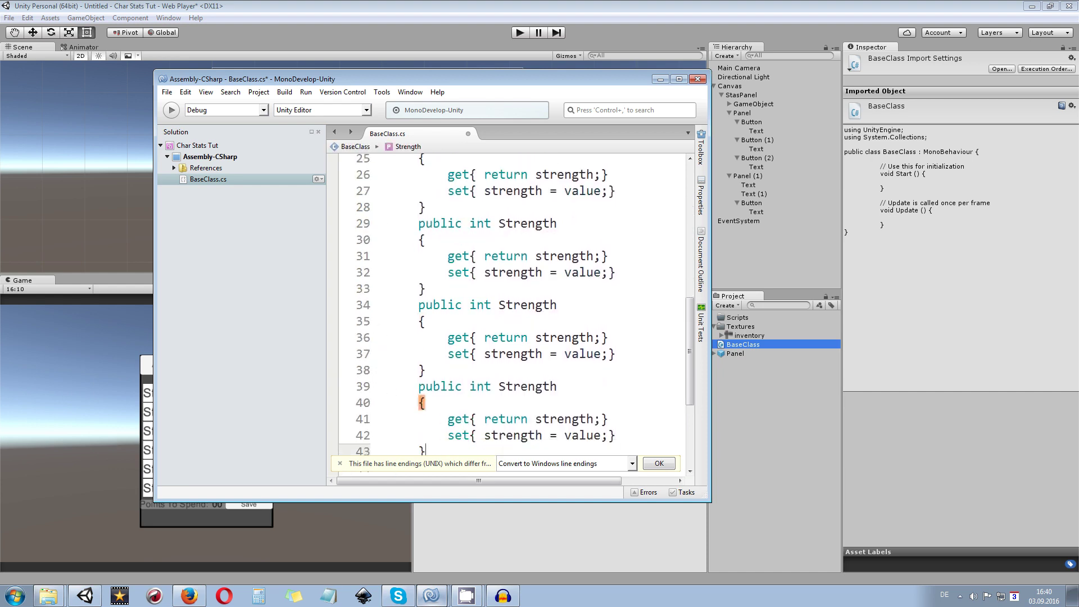
{"action": "scroll", "coordinate": [440, 360], "scroll_direction": "up", "scroll_amount": 4}
{"action": "scroll", "coordinate": [546, 210], "scroll_direction": "up", "scroll_amount": 1}
Rename the second copy to Wisdom, returning and assigning the wisdom field.
{"action": "double_click", "coordinate": [527, 293]}
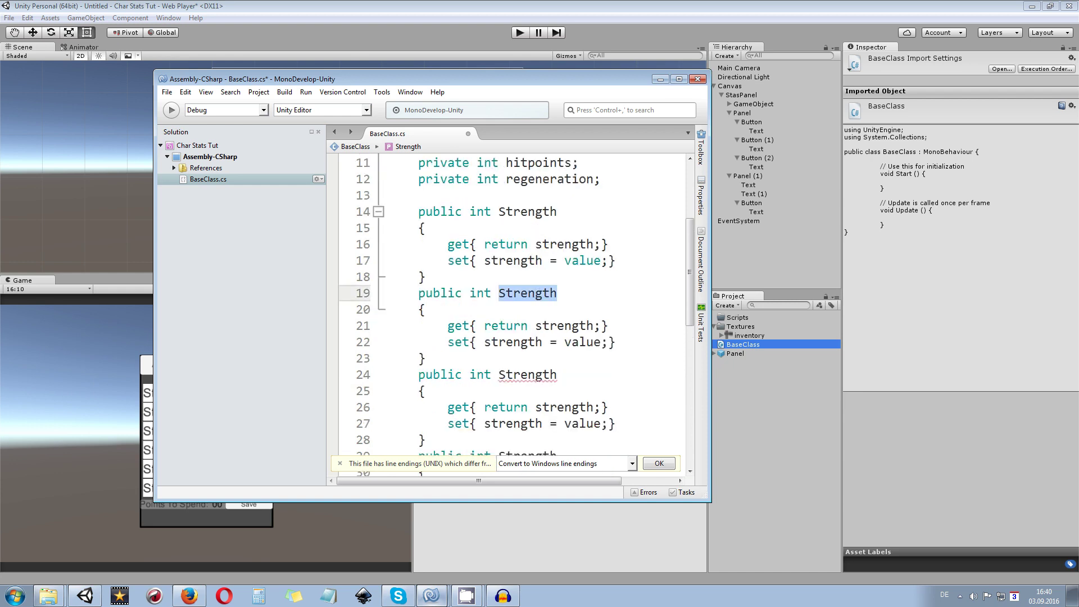
{"action": "type", "text": "A"}
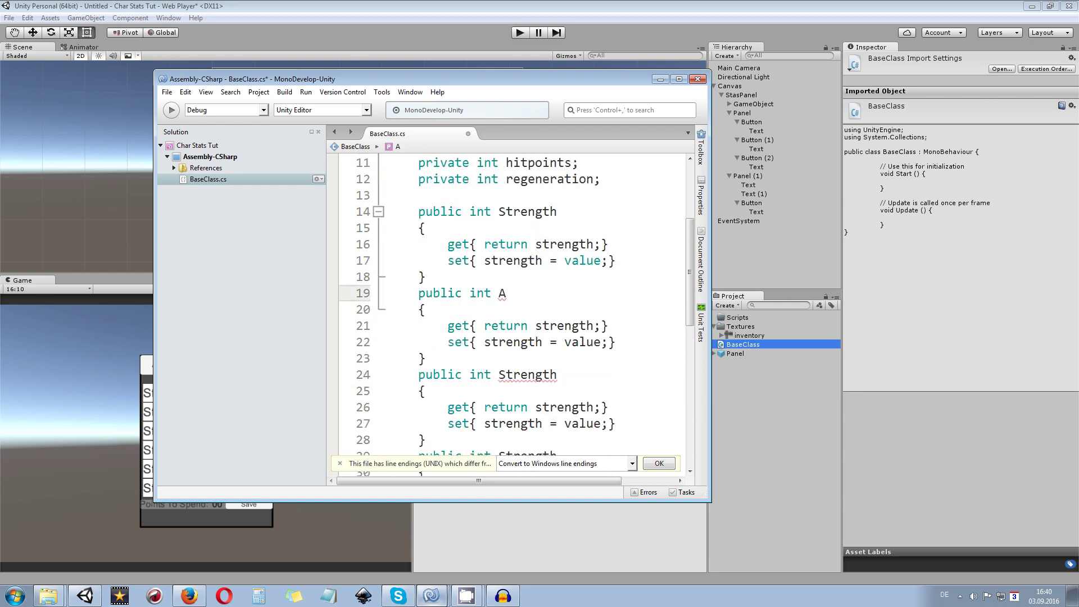
{"action": "scroll", "coordinate": [538, 293], "scroll_direction": "up", "scroll_amount": 3}
{"action": "scroll", "coordinate": [538, 293], "scroll_direction": "down", "scroll_amount": 1}
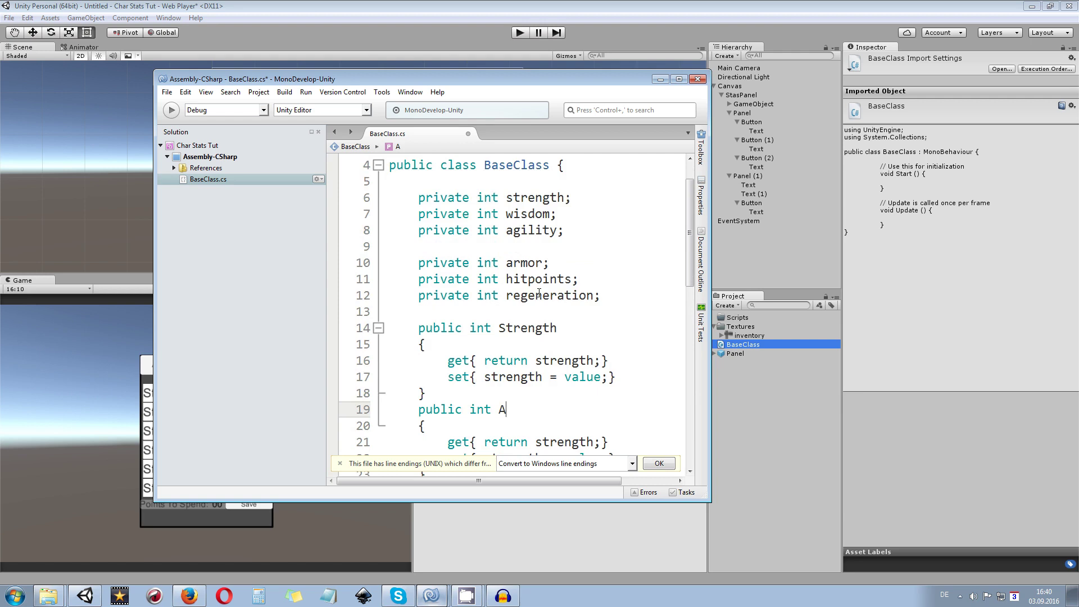
{"action": "key", "text": "BackSpace"}
{"action": "type", "text": "Wisdom"}
{"action": "scroll", "coordinate": [515, 346], "scroll_direction": "down", "scroll_amount": 2}
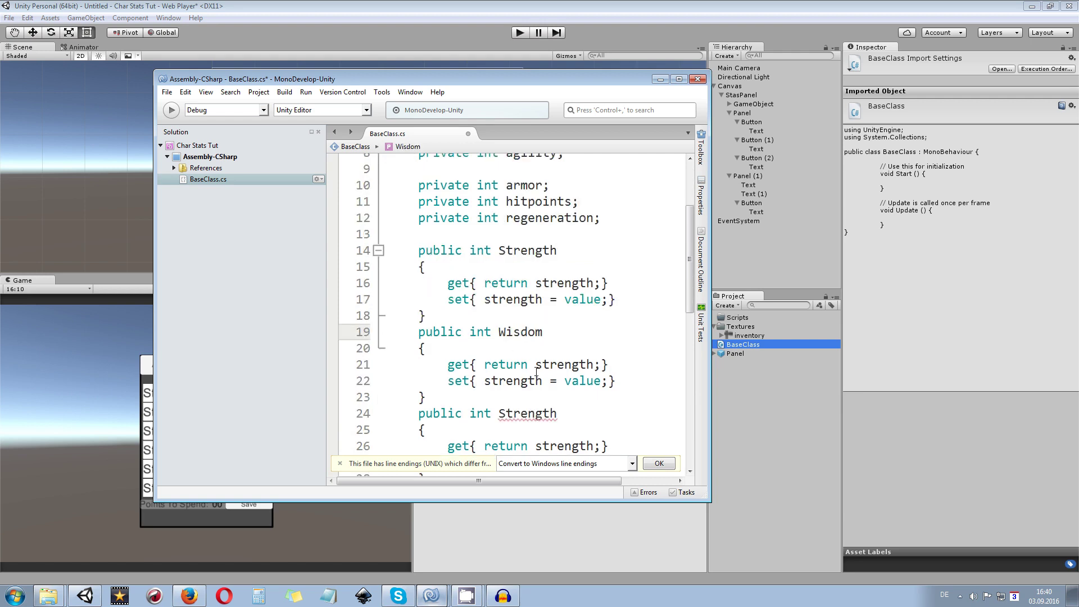
{"action": "double_click", "coordinate": [550, 364]}
{"action": "type", "text": "wisdom"}
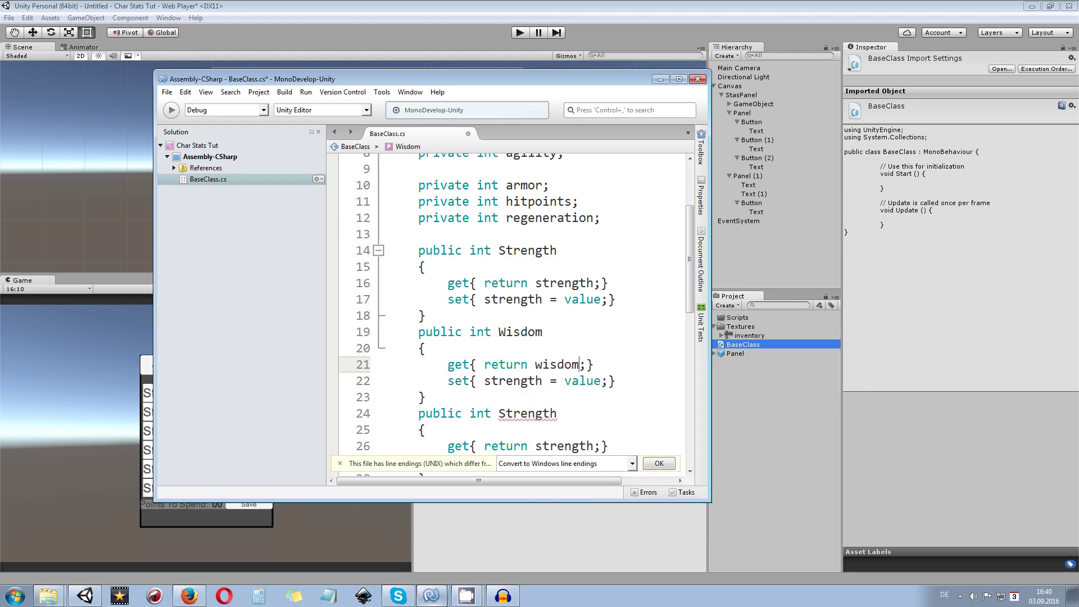
{"action": "double_click", "coordinate": [509, 382]}
{"action": "type", "text": "wisdom"}
Rename the third copy to Agility, with agility in its getter and setter.
{"action": "scroll", "coordinate": [514, 380], "scroll_direction": "down", "scroll_amount": 1}
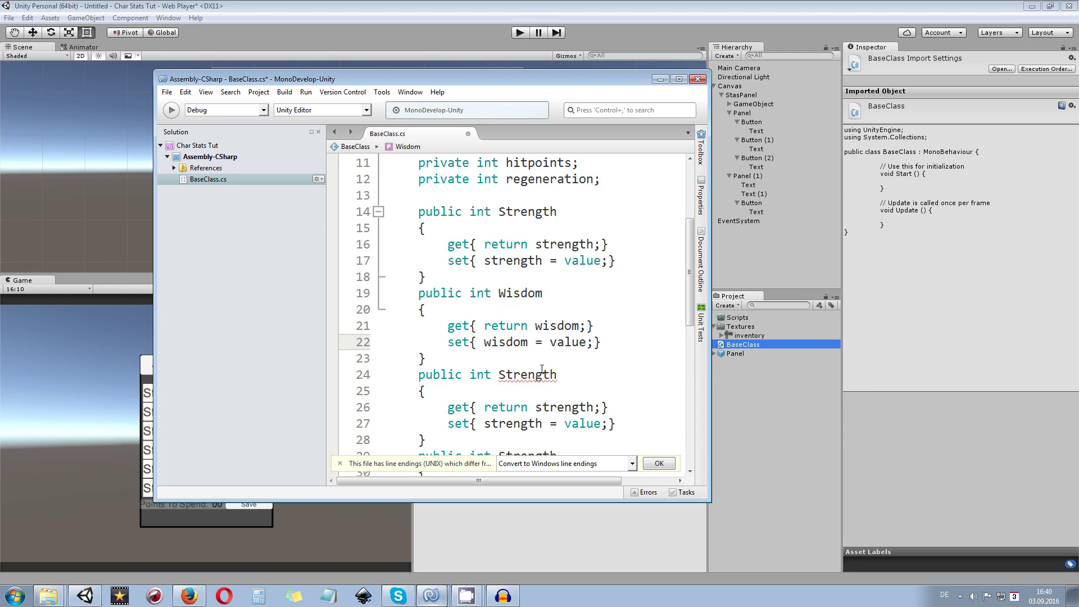
{"action": "double_click", "coordinate": [525, 374]}
{"action": "type", "text": "Agility"}
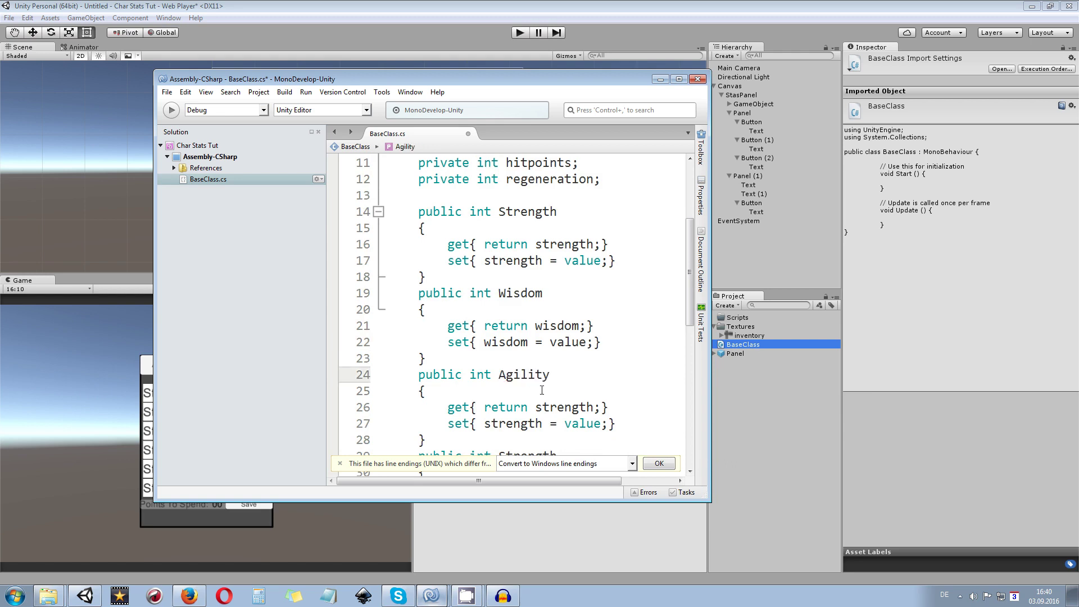
{"action": "double_click", "coordinate": [564, 407]}
{"action": "type", "text": "agility"}
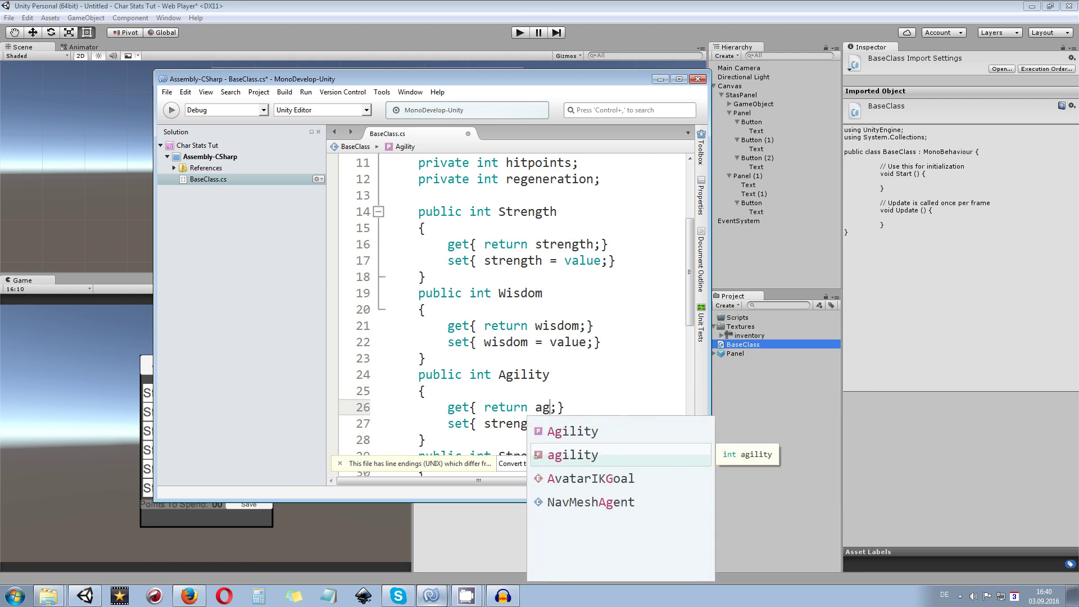
{"action": "double_click", "coordinate": [527, 419]}
{"action": "type", "text": "a"}
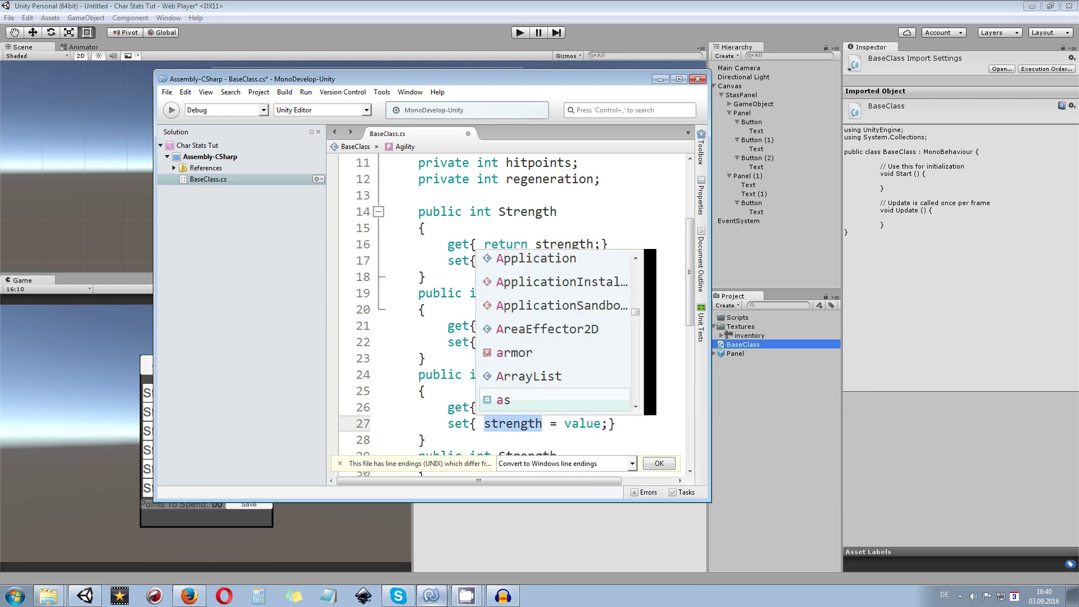
{"action": "type", "text": "gility"}
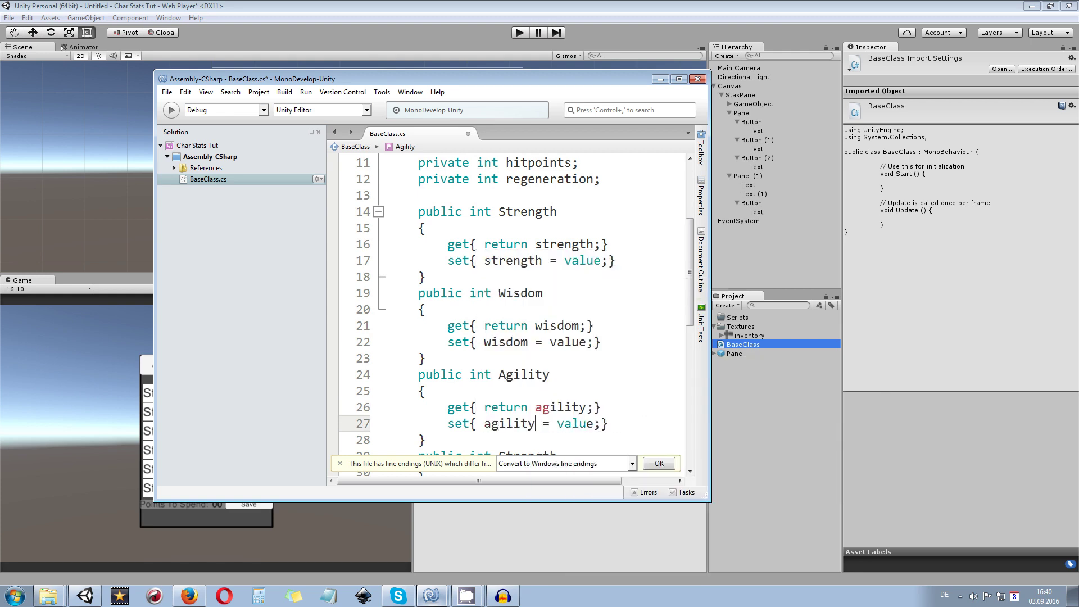
{"action": "scroll", "coordinate": [543, 401], "scroll_direction": "down", "scroll_amount": 2}
{"action": "left_click", "coordinate": [534, 331]}
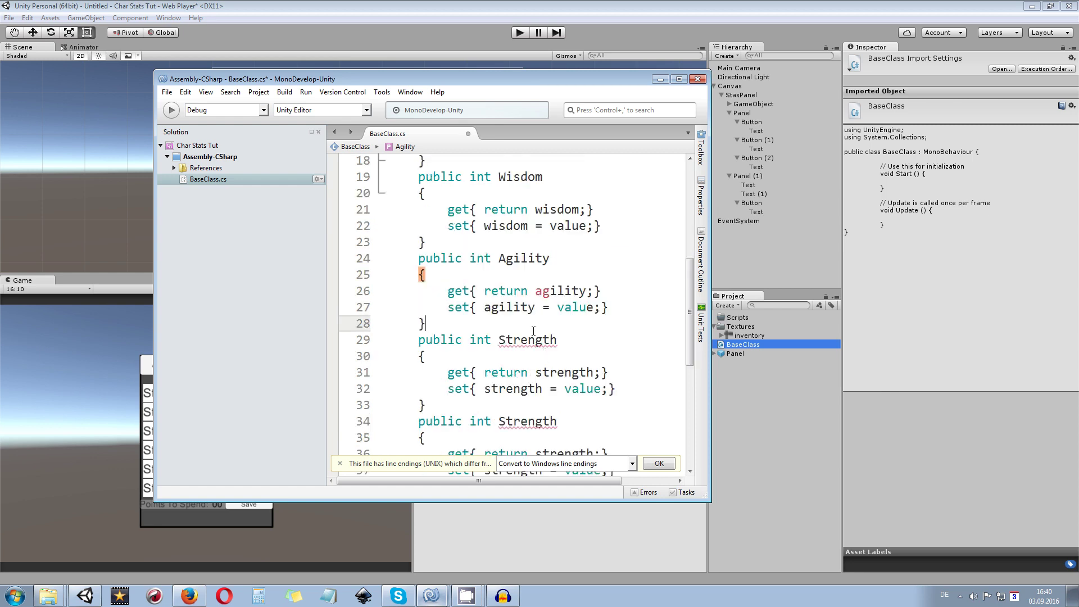
{"action": "double_click", "coordinate": [538, 339]}
{"action": "scroll", "coordinate": [538, 340], "scroll_direction": "up", "scroll_amount": 5}
Rename the fourth copy to Armor, with armor in its getter and setter.
{"action": "scroll", "coordinate": [538, 339], "scroll_direction": "down", "scroll_amount": 5}
{"action": "scroll", "coordinate": [538, 339], "scroll_direction": "down", "scroll_amount": 2}
{"action": "type", "text": "Arm,"}
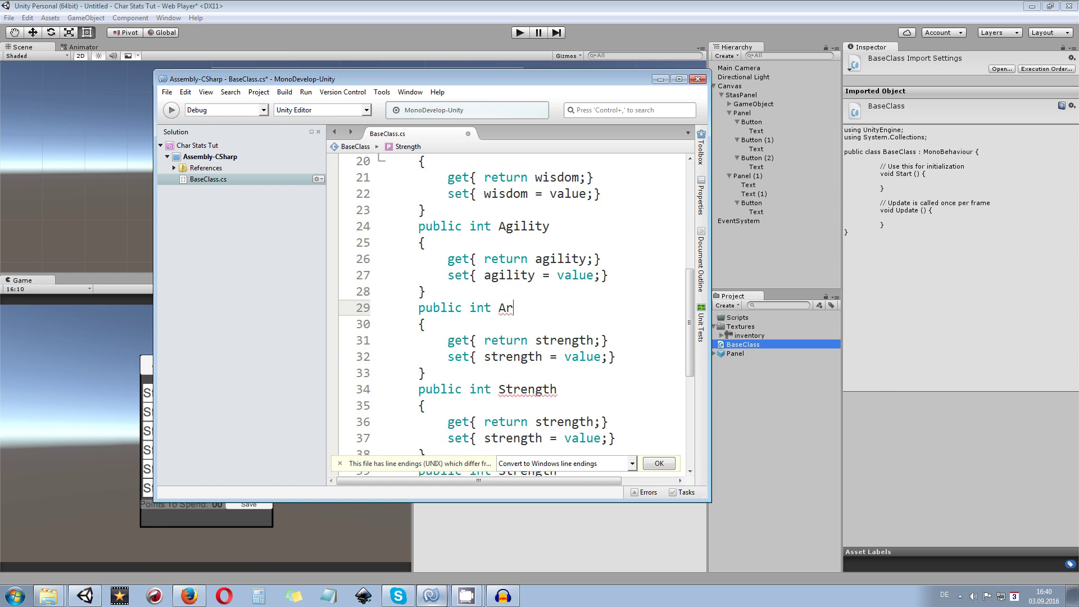
{"action": "key", "text": "BackSpace"}
{"action": "type", "text": "or"}
{"action": "double_click", "coordinate": [563, 340]}
{"action": "type", "text": "ar"}
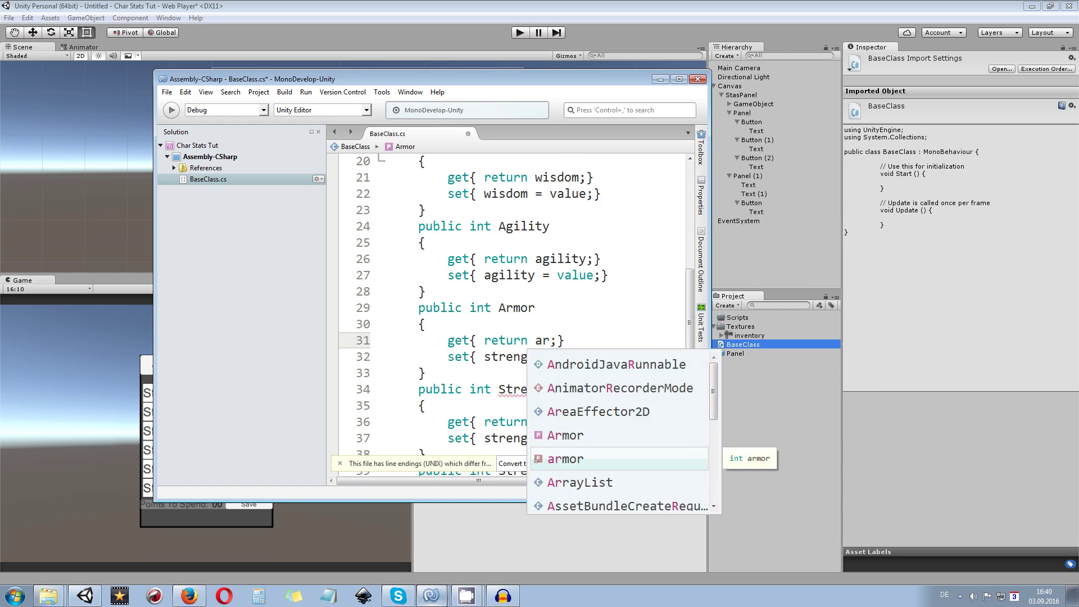
{"action": "key", "text": "Return"}
{"action": "double_click", "coordinate": [528, 356]}
{"action": "type", "text": "ar"}
{"action": "key", "text": "Return"}
Rename the fifth copy to Hitpoints, reading and writing the hitpoints field.
{"action": "scroll", "coordinate": [506, 309], "scroll_direction": "down", "scroll_amount": 1}
{"action": "double_click", "coordinate": [527, 350]}
{"action": "type", "text": "Hitpoints"}
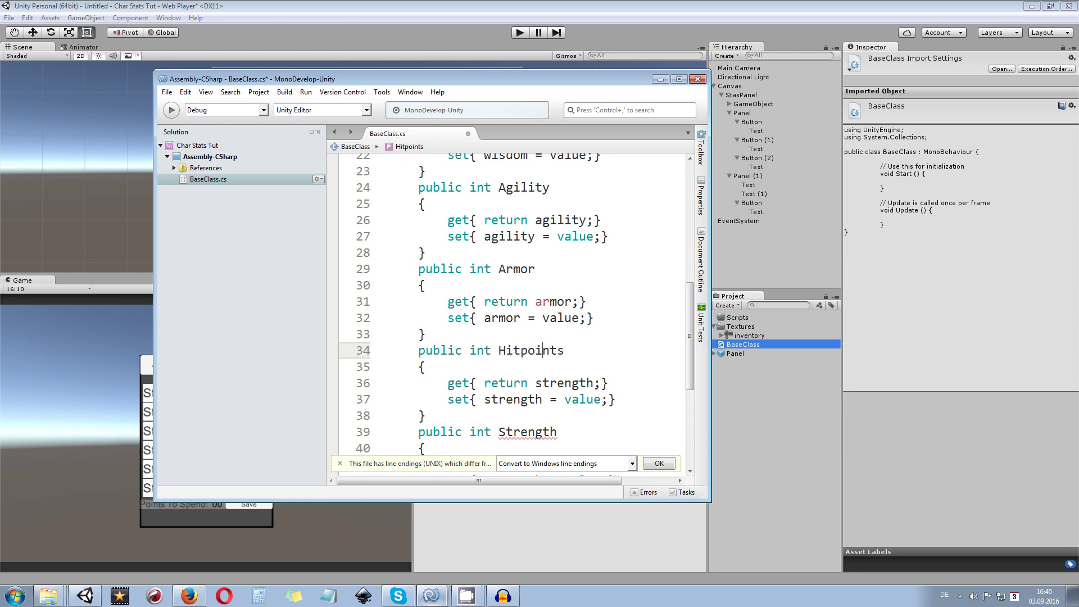
{"action": "key", "text": "BackSpace"}
{"action": "type", "text": "P"}
{"action": "double_click", "coordinate": [572, 384]}
{"action": "type", "text": "hit"}
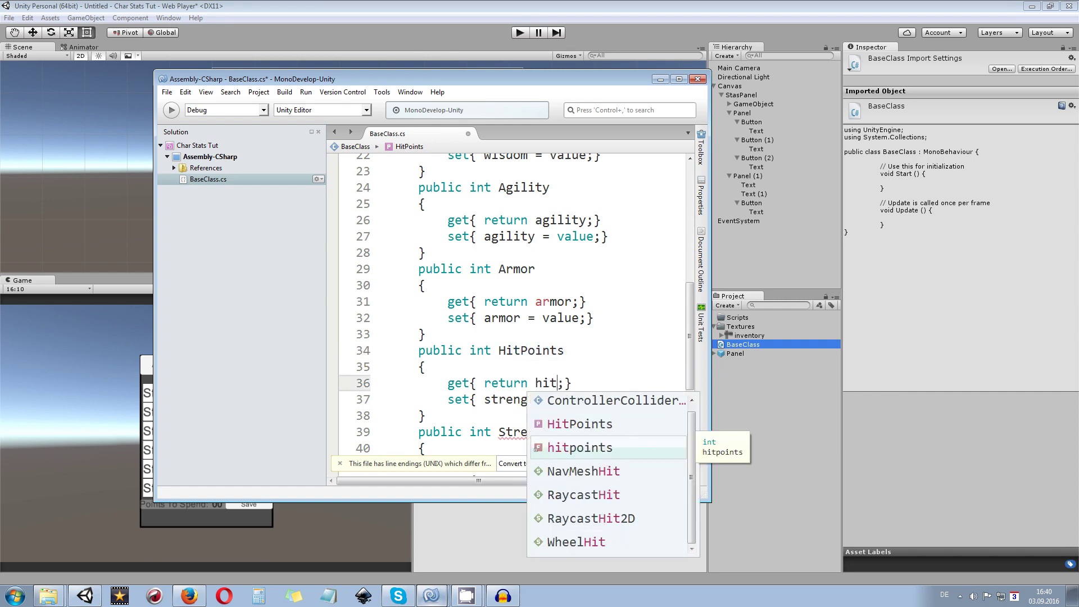
{"action": "key", "text": "Return"}
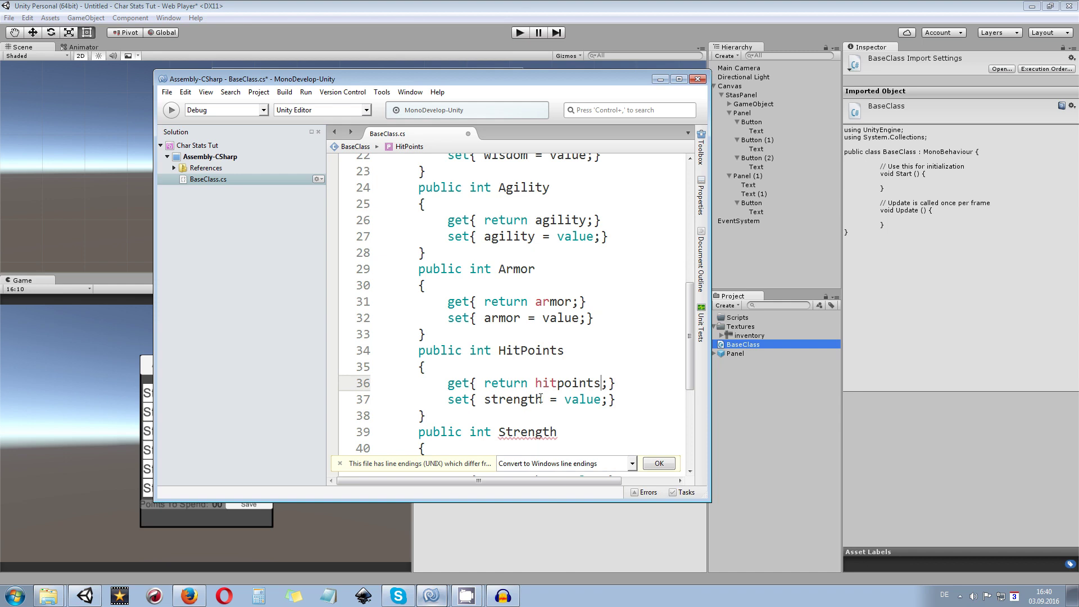
{"action": "left_click", "coordinate": [531, 350]}
{"action": "key", "text": "BackSpace"}
{"action": "type", "text": "p"}
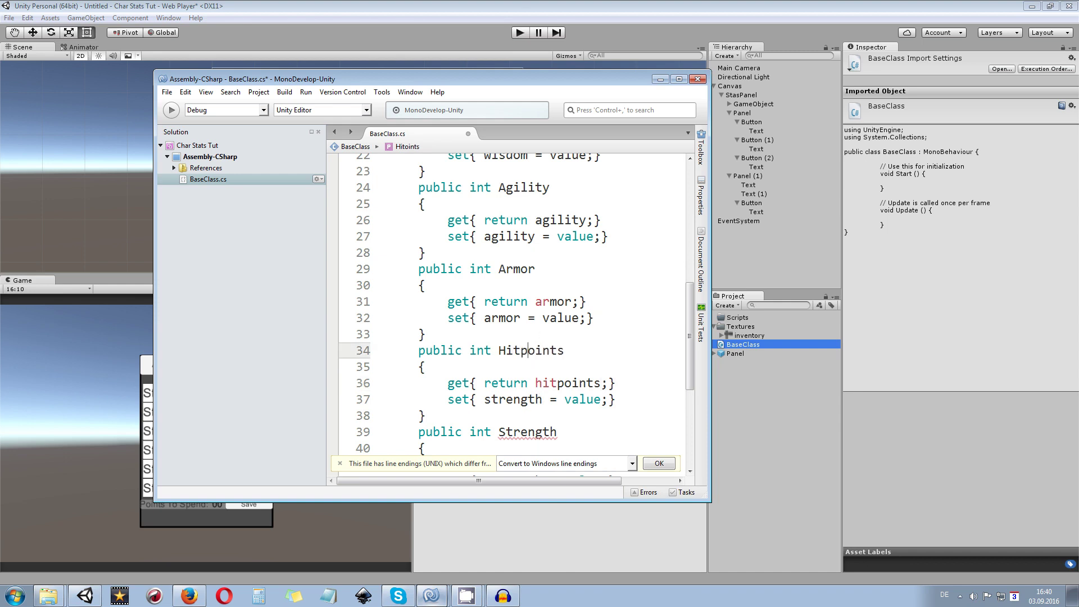
{"action": "double_click", "coordinate": [512, 399]}
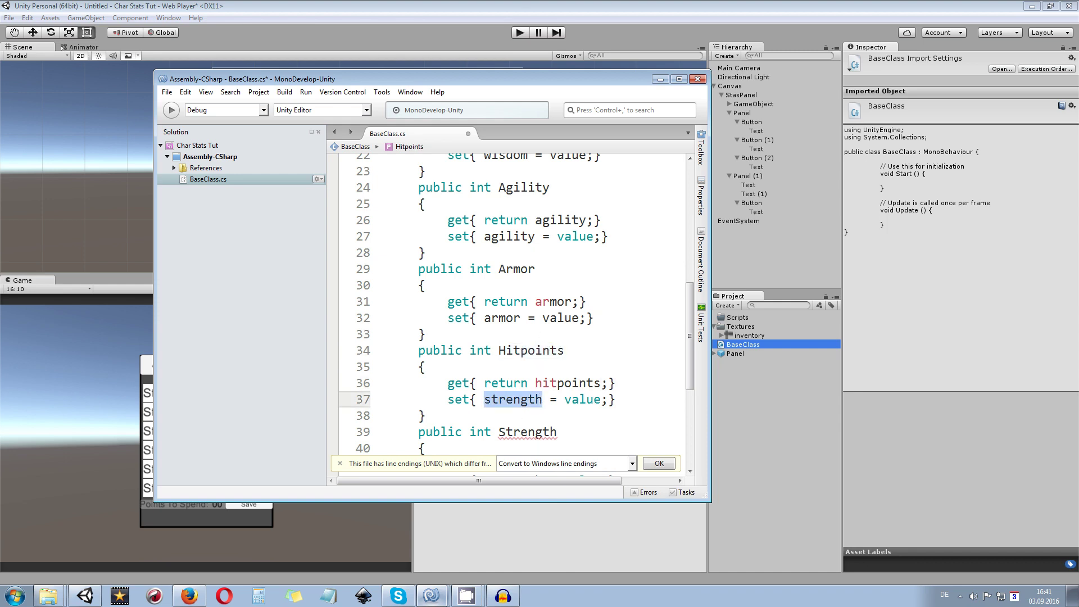
{"action": "type", "text": "hitpoints"}
{"action": "key", "text": "Return"}
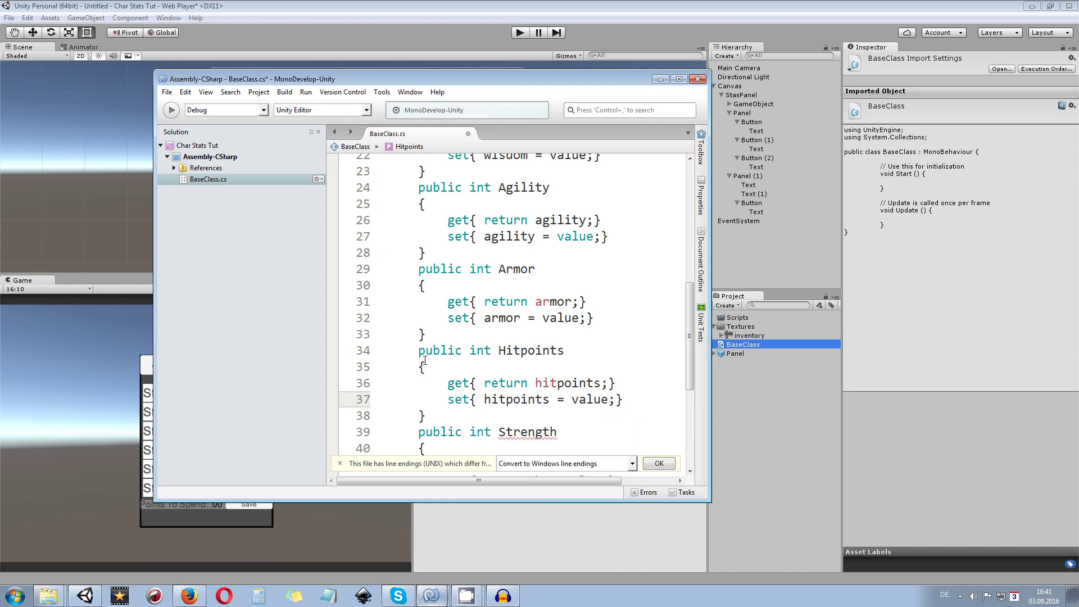
Rename the last copy to Regeneration, with regeneration in its getter and setter.
{"action": "scroll", "coordinate": [425, 360], "scroll_direction": "down", "scroll_amount": 2}
{"action": "double_click", "coordinate": [527, 354]}
{"action": "type", "text": "rage"}
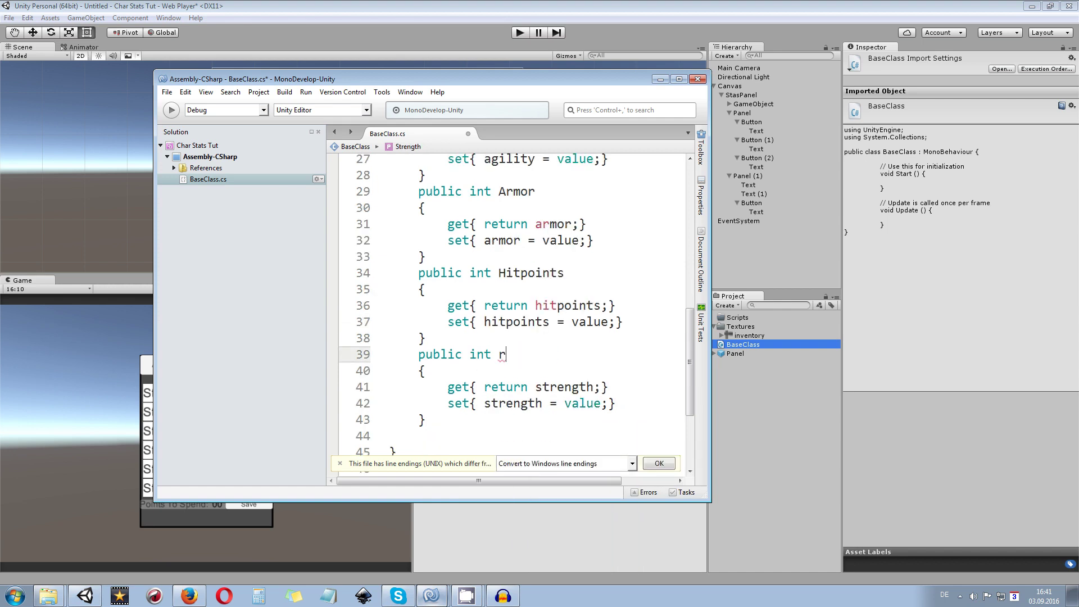
{"action": "key", "text": "BackSpace"}
{"action": "key", "text": "BackSpace"}
{"action": "key", "text": "BackSpace"}
{"action": "key", "text": "BackSpace"}
{"action": "type", "text": "Regeneration"}
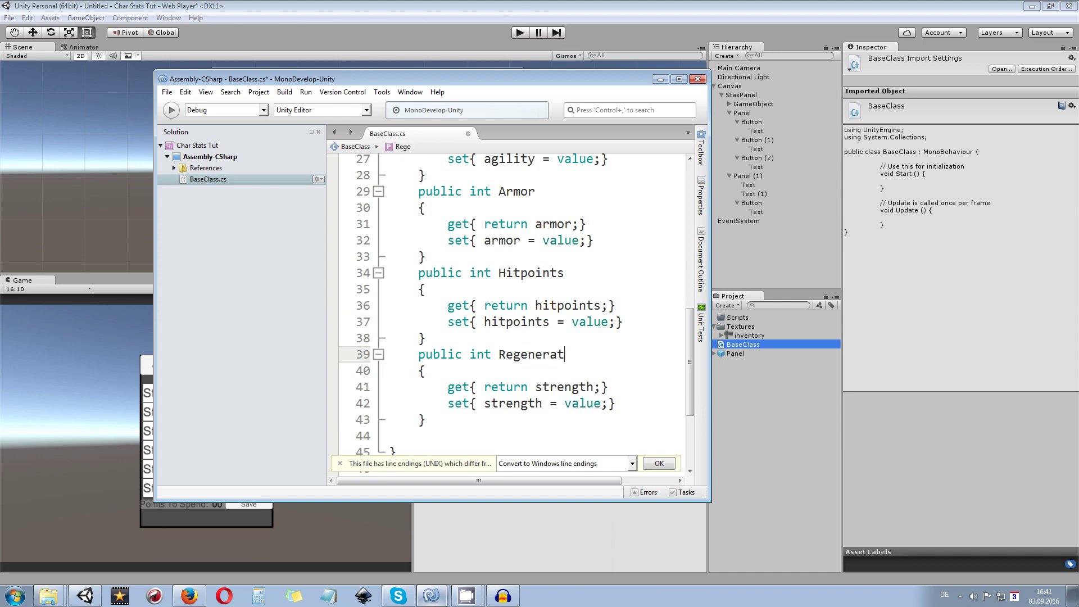
{"action": "double_click", "coordinate": [553, 385]}
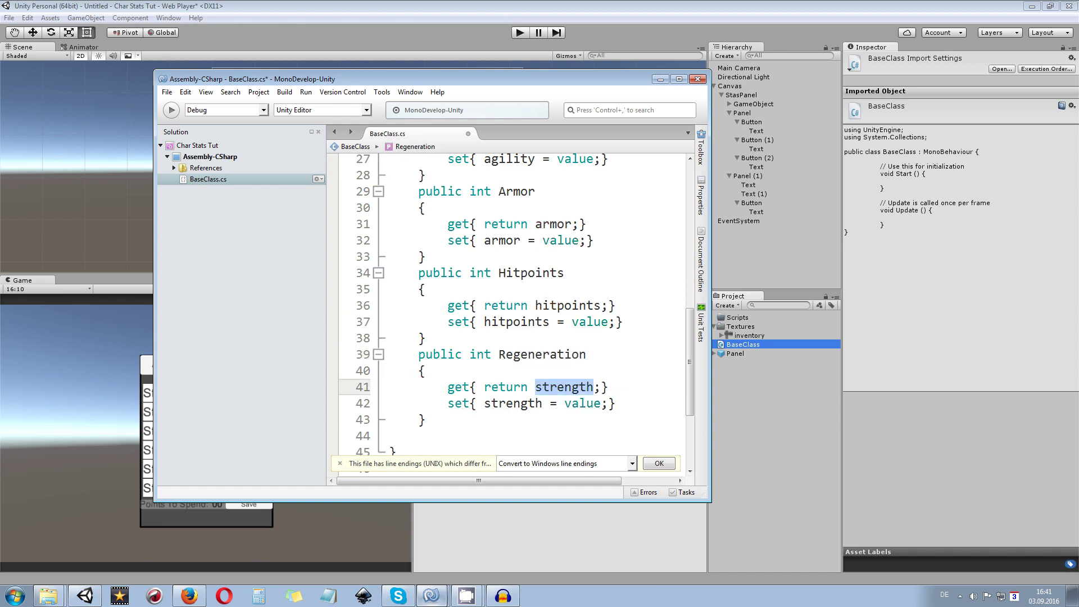
{"action": "type", "text": "reg"}
{"action": "key", "text": "Return"}
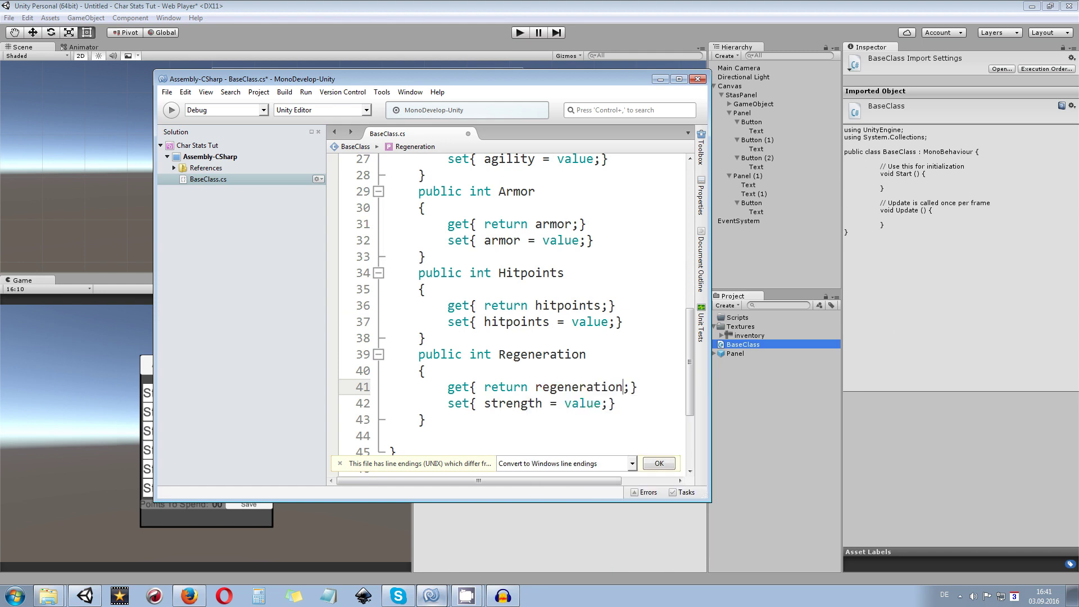
{"action": "double_click", "coordinate": [512, 403]}
{"action": "type", "text": "reg"}
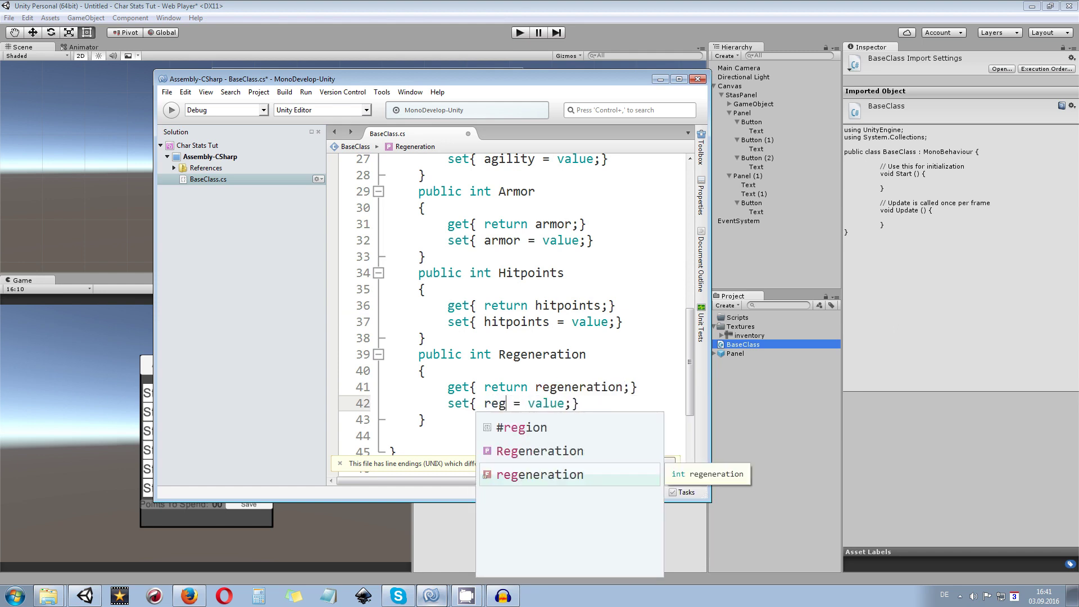
{"action": "key", "text": "Return"}
Save BaseClass.cs and minimize MonoDevelop to return to Unity.
{"action": "key", "text": "ctrl+s"}
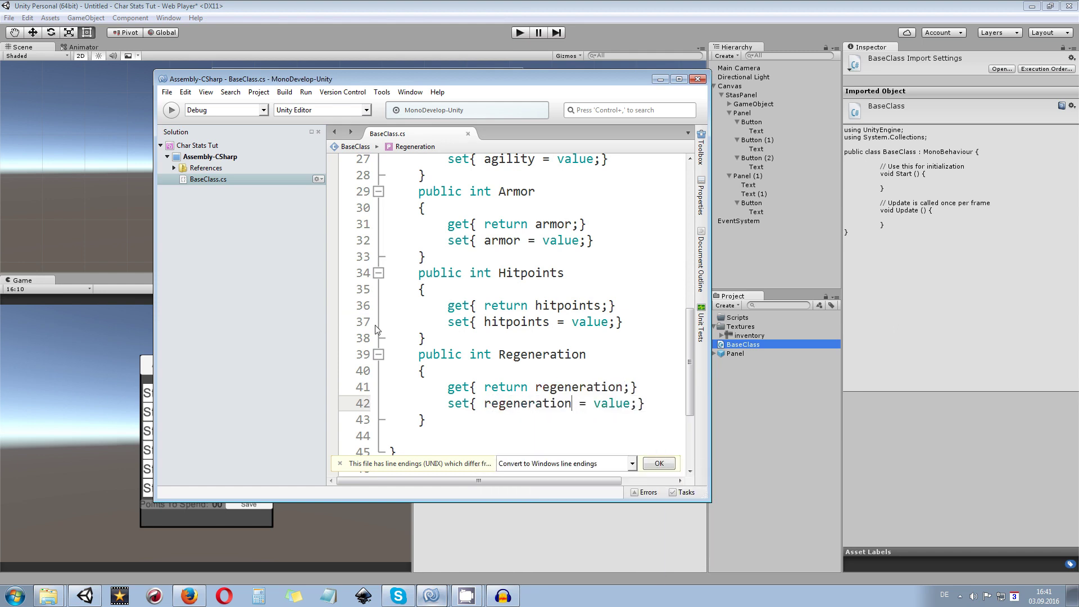
{"action": "left_click", "coordinate": [679, 79]}
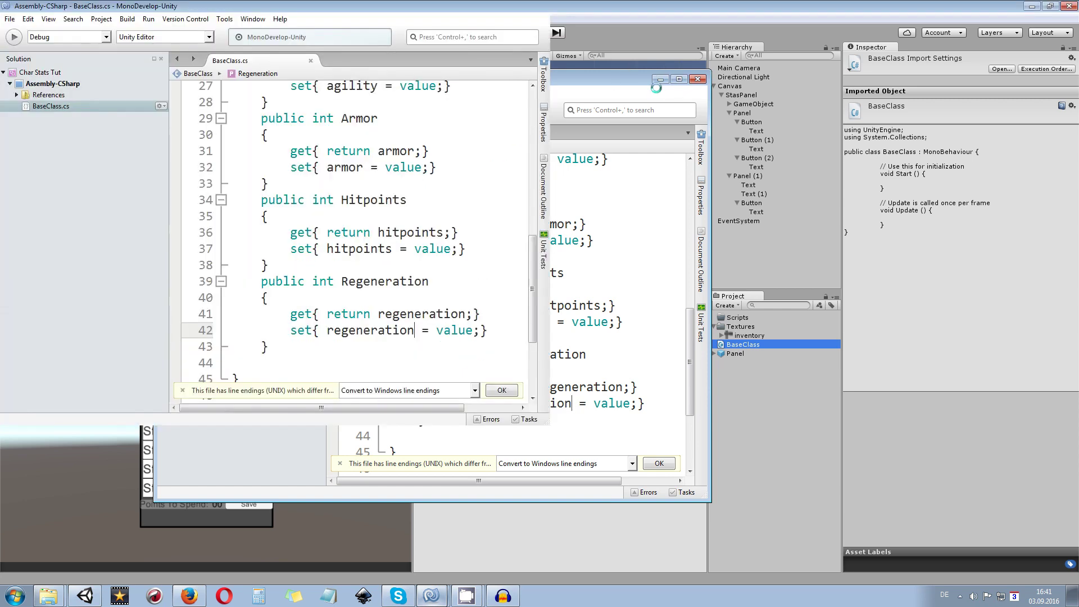
{"action": "scroll", "coordinate": [570, 229], "scroll_direction": "up", "scroll_amount": 6}
{"action": "scroll", "coordinate": [569, 225], "scroll_direction": "up", "scroll_amount": 3}
{"action": "scroll", "coordinate": [566, 222], "scroll_direction": "down", "scroll_amount": 1, "text": "ctrl"}
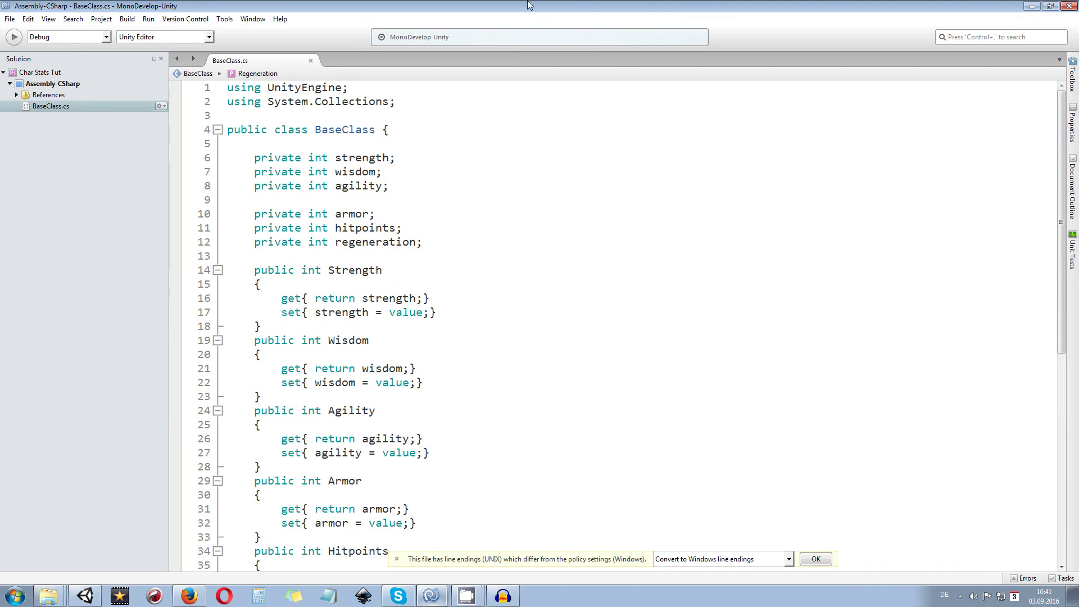
{"action": "left_click", "coordinate": [1032, 6]}
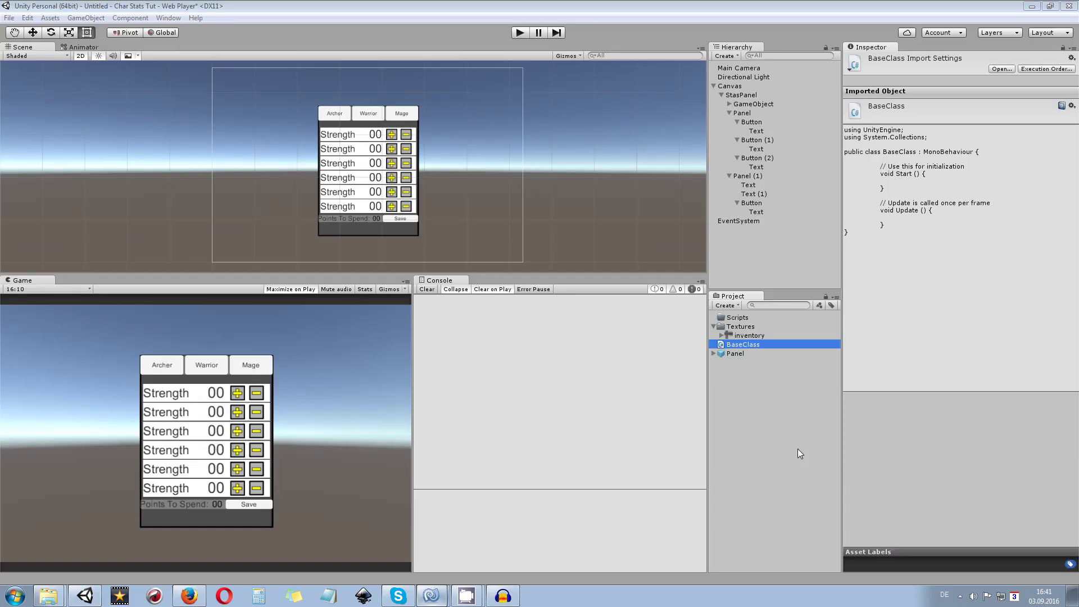
Create a new C# script in the Project panel named BaseArcherClass.
{"action": "right_click", "coordinate": [768, 416]}
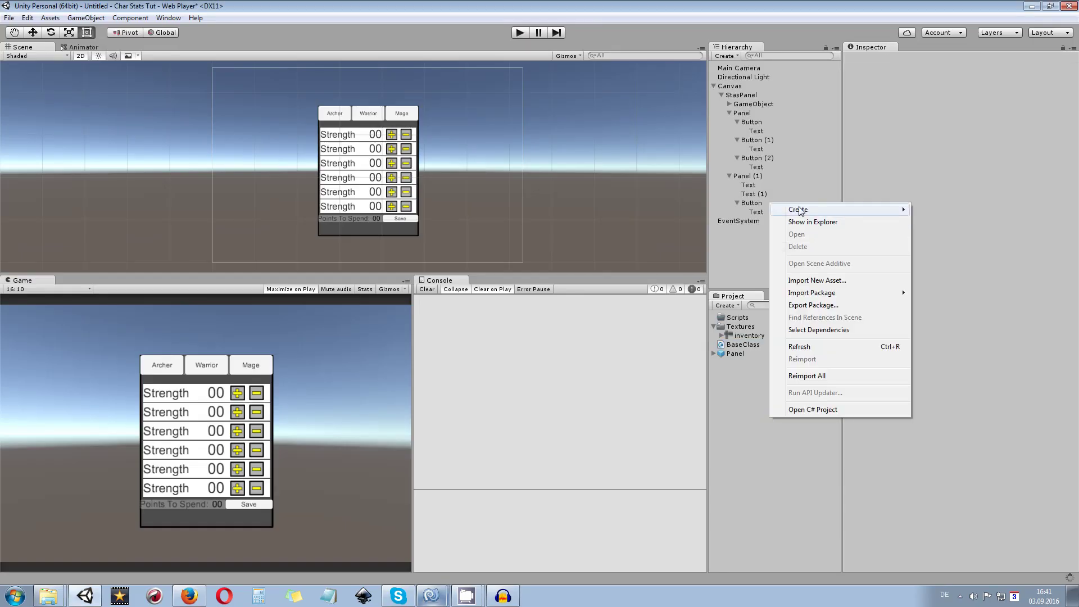
{"action": "mouse_move", "coordinate": [794, 210]}
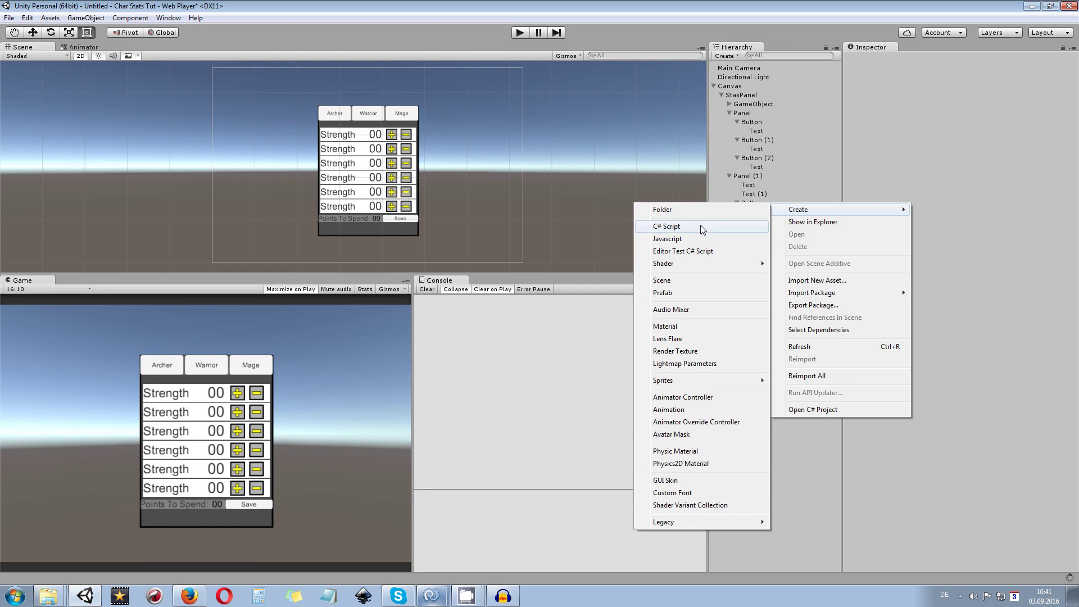
{"action": "left_click", "coordinate": [701, 227]}
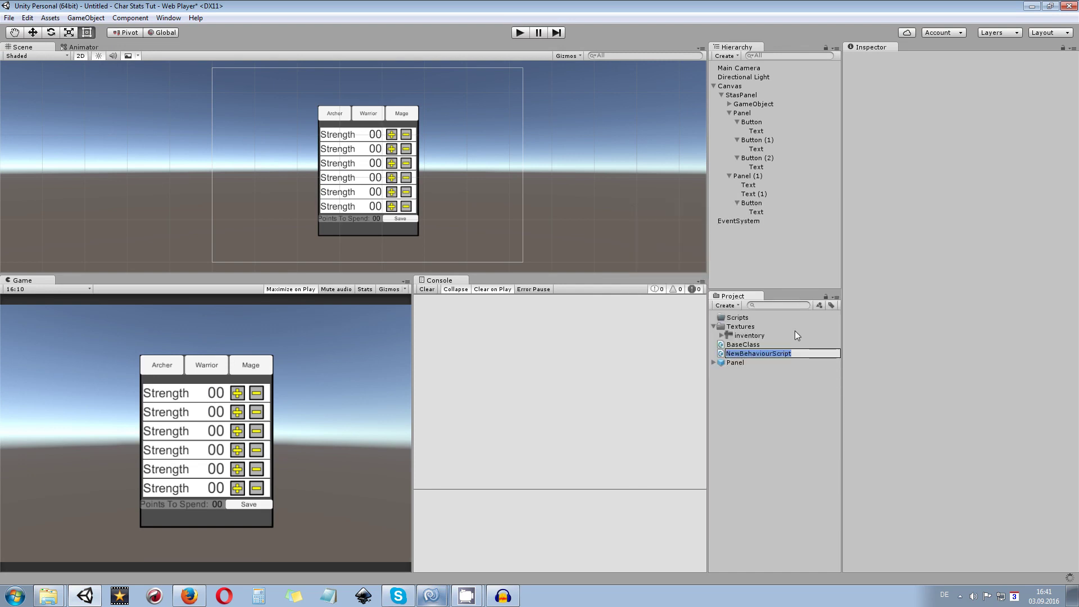
{"action": "key", "text": "Home"}
{"action": "type", "text": "BaseArcherCl"}
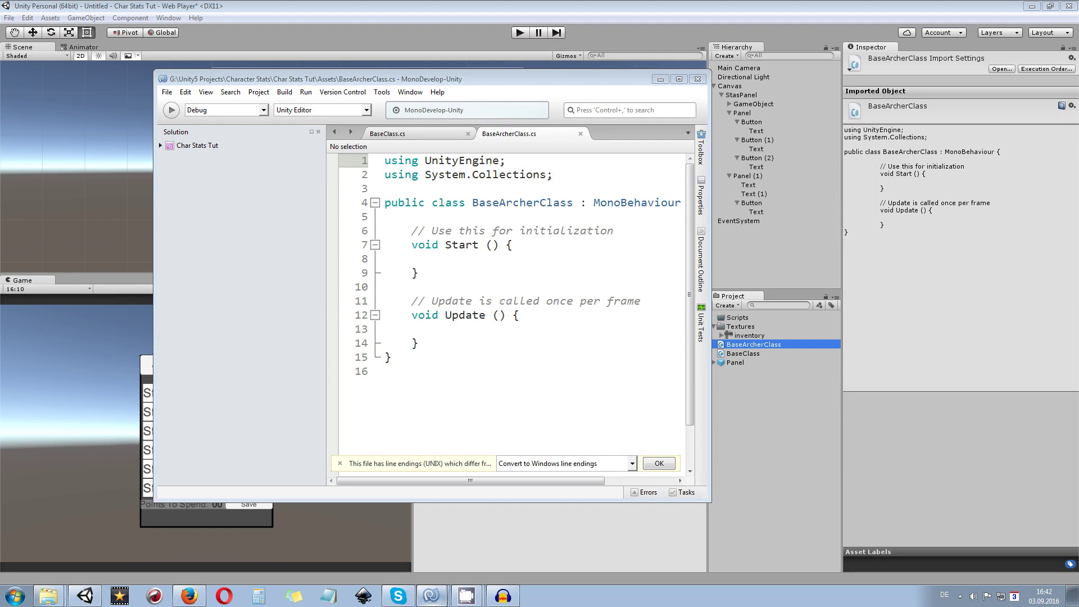
Make BaseArcherClass inherit from BaseClass instead of MonoBehaviour.
{"action": "left_click", "coordinate": [427, 273]}
{"action": "left_click", "coordinate": [679, 78]}
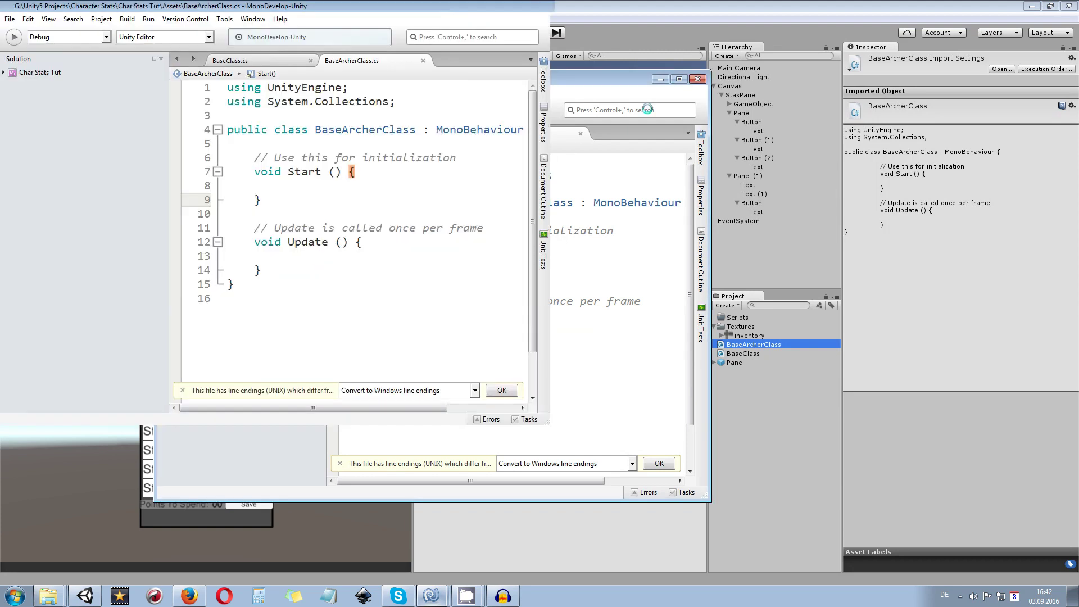
{"action": "left_click", "coordinate": [462, 129]}
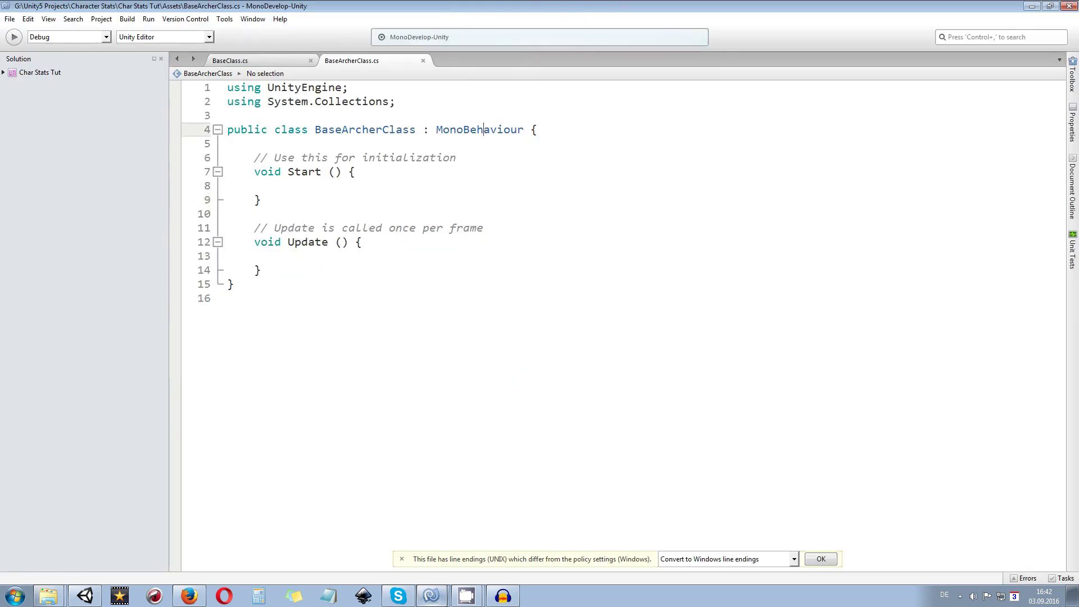
{"action": "double_click", "coordinate": [462, 128]}
{"action": "mouse_move", "coordinate": [470, 125]}
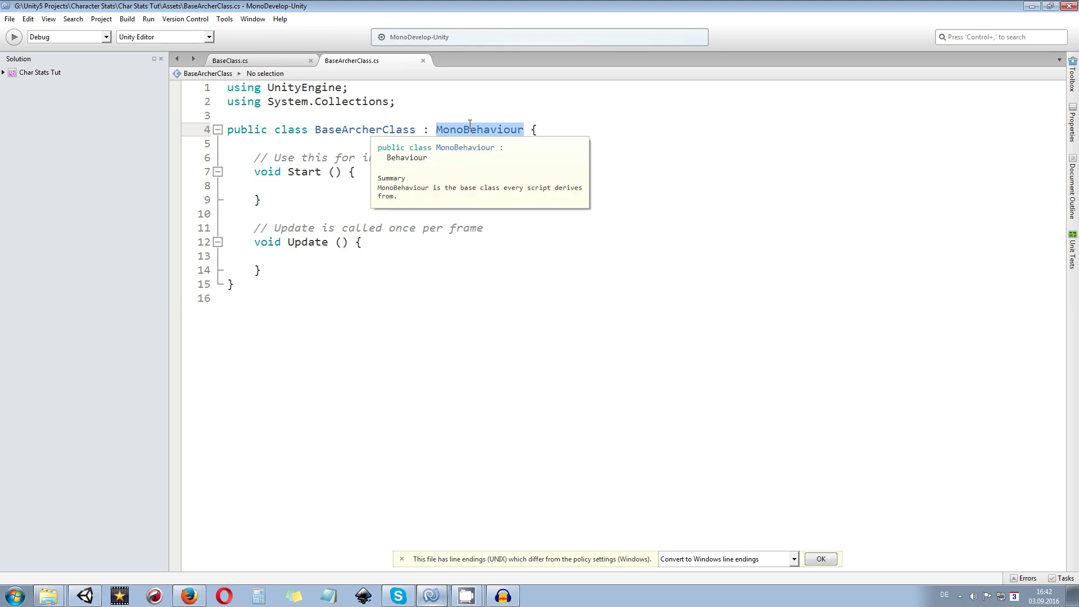
{"action": "type", "text": "base"}
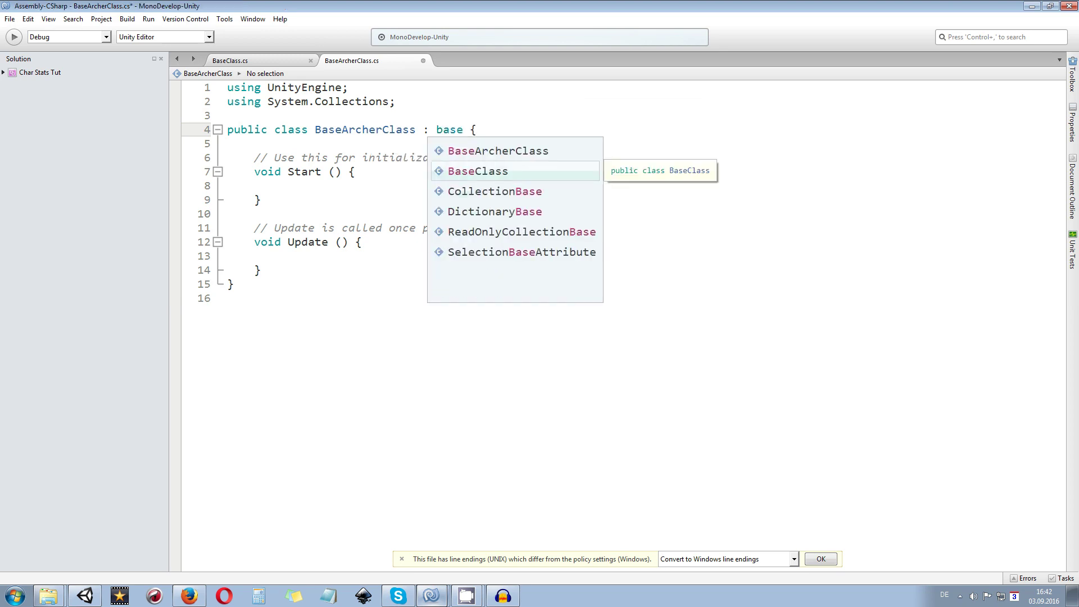
{"action": "key", "text": "Return"}
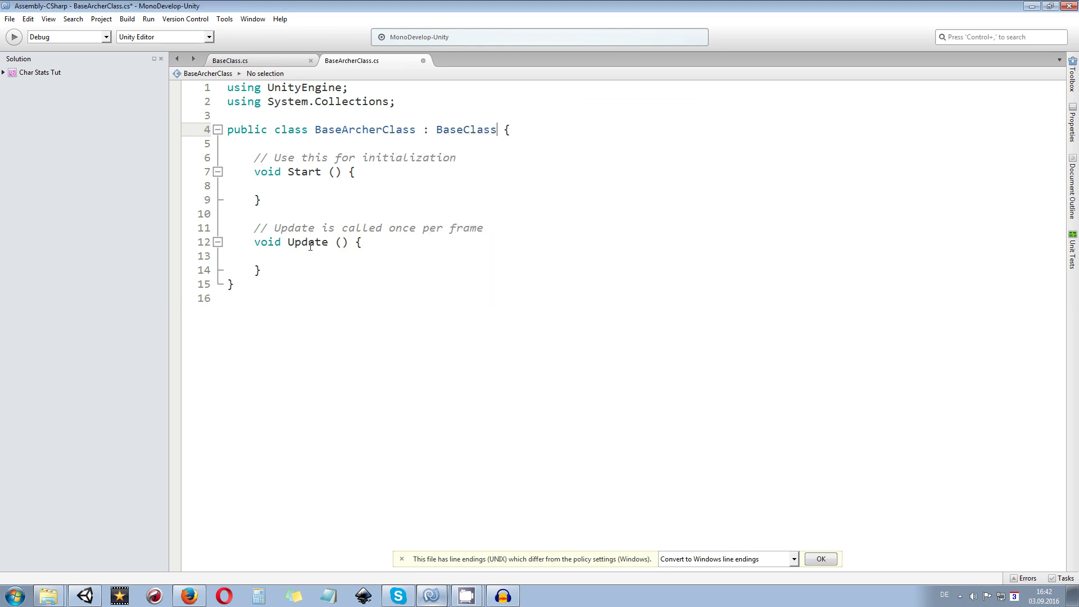
{"action": "left_click", "coordinate": [278, 62]}
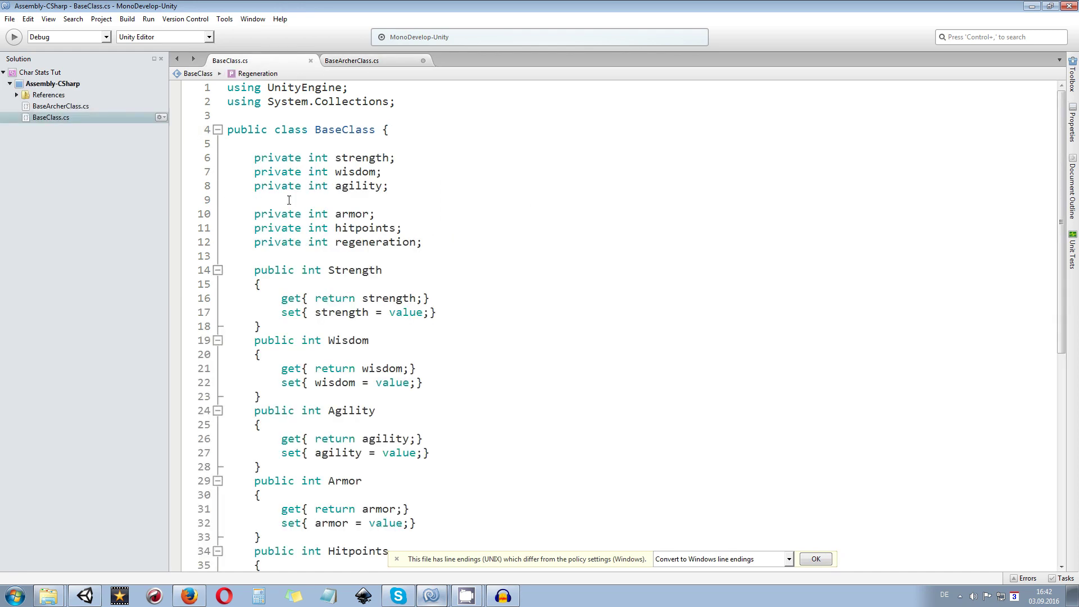
{"action": "left_click", "coordinate": [384, 60]}
Replace the Start and Update methods with an empty public BaseArcherClass() constructor.
{"action": "left_click_drag", "start_coordinate": [263, 271], "coordinate": [256, 158]}
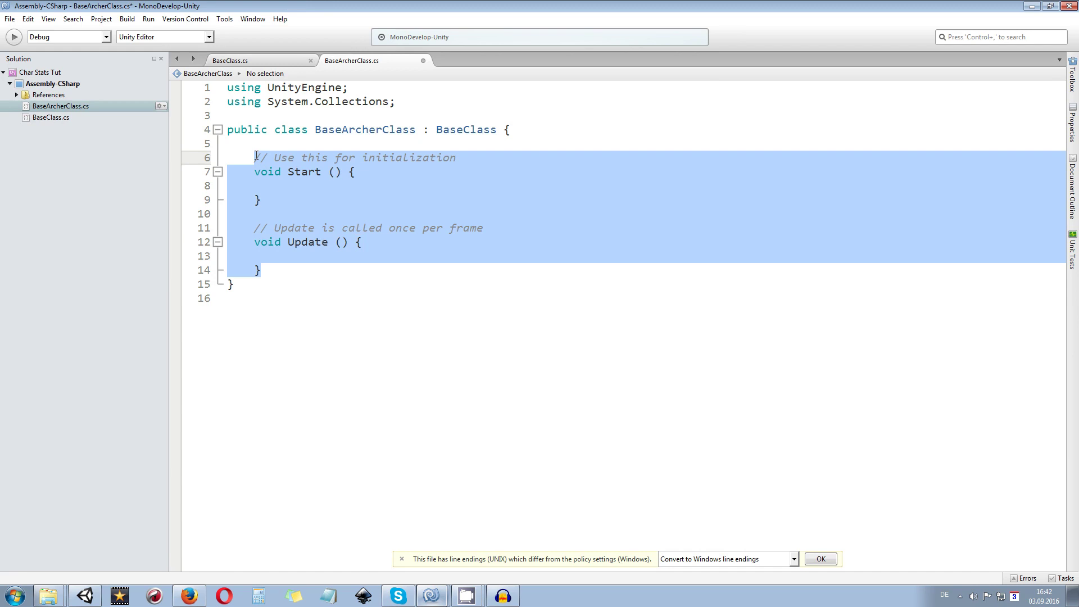
{"action": "type", "text": "pub"}
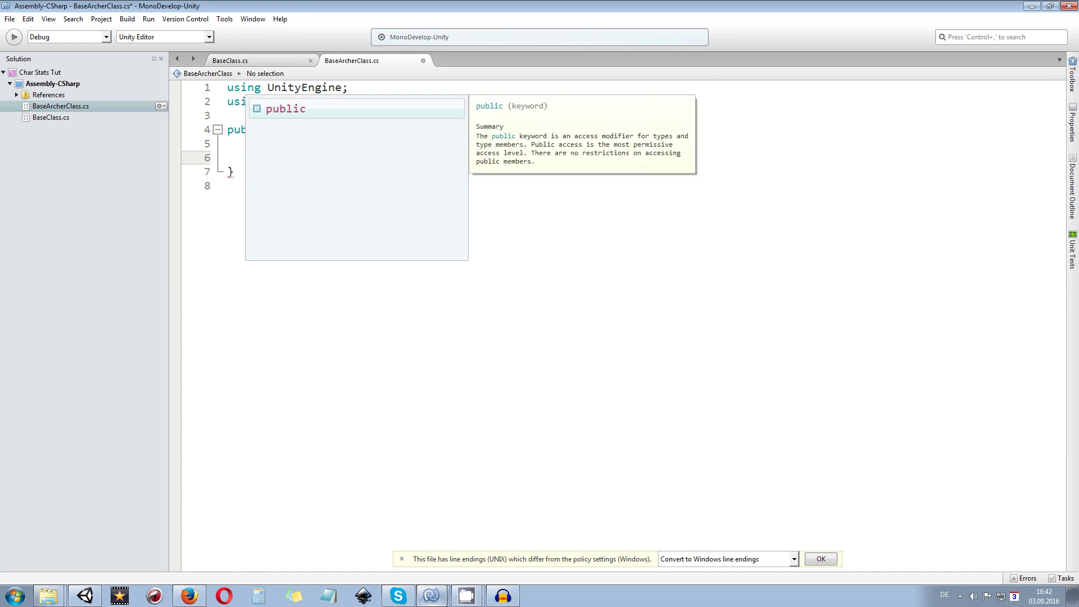
{"action": "type", "text": "lic bas"}
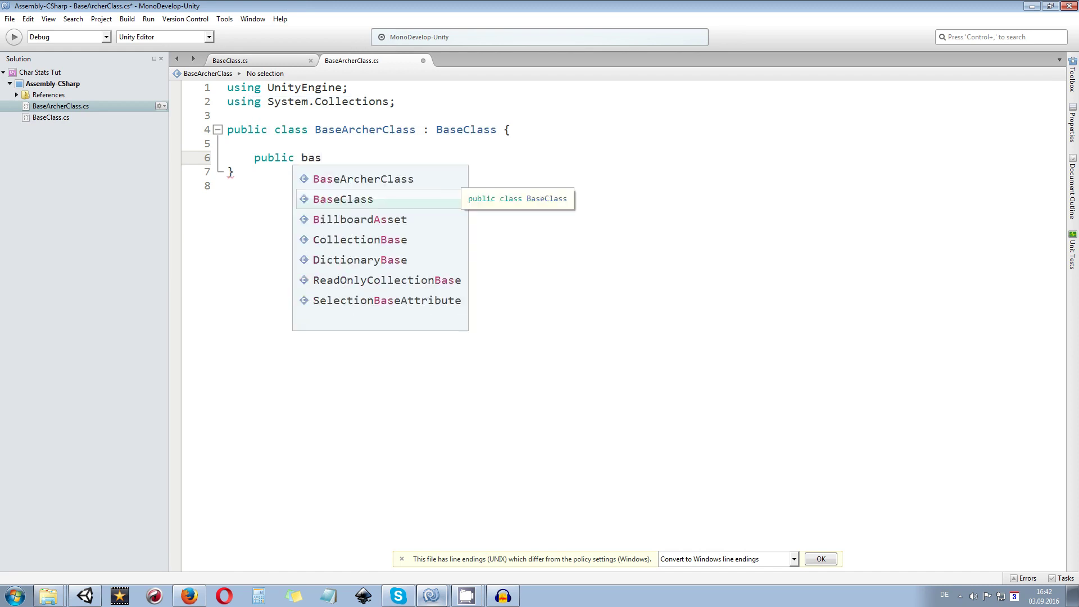
{"action": "key", "text": "Up"}
{"action": "key", "text": "Return"}
{"action": "type", "text": "()"}
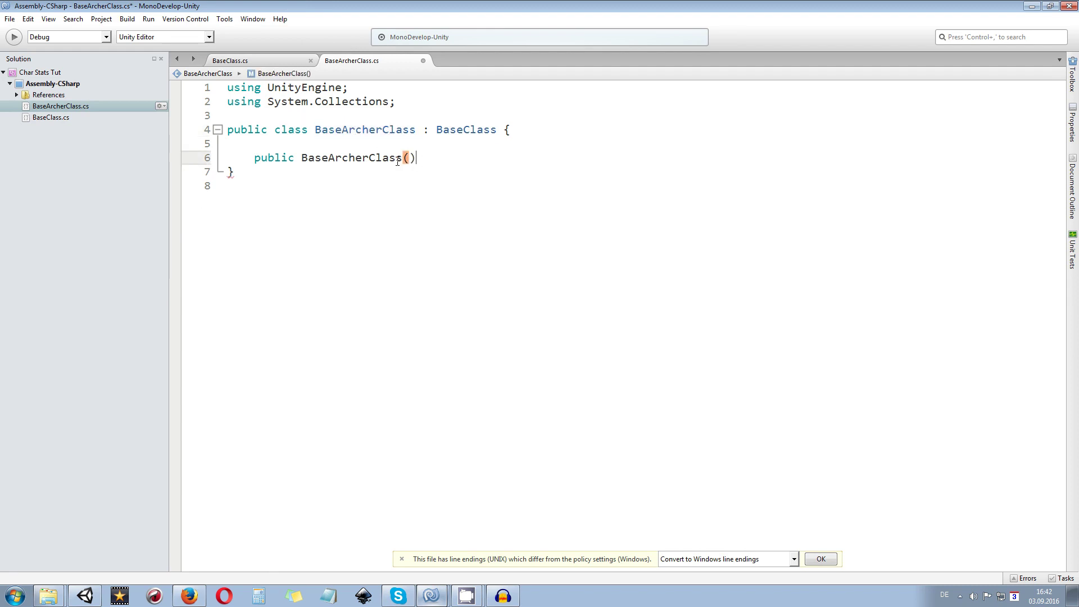
{"action": "key", "text": "Return"}
{"action": "type", "text": "{"}
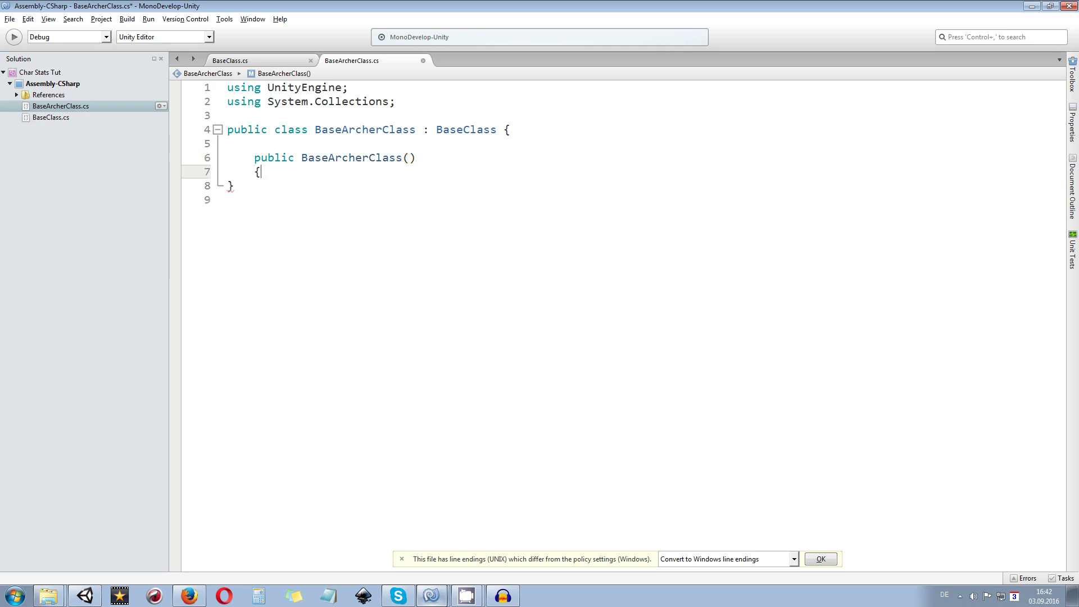
{"action": "key", "text": "Return"}
{"action": "type", "text": "}"}
{"action": "key", "text": "Up"}
{"action": "key", "text": "Return"}
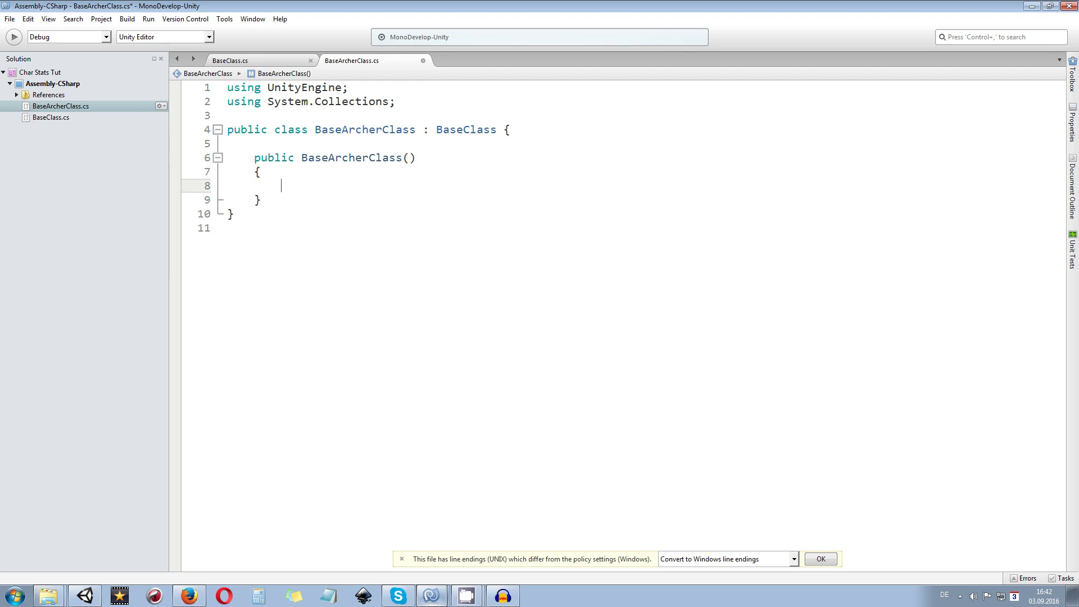
In the constructor, set Strength = 10 and Wisdom = 10.
{"action": "type", "text": "stre"}
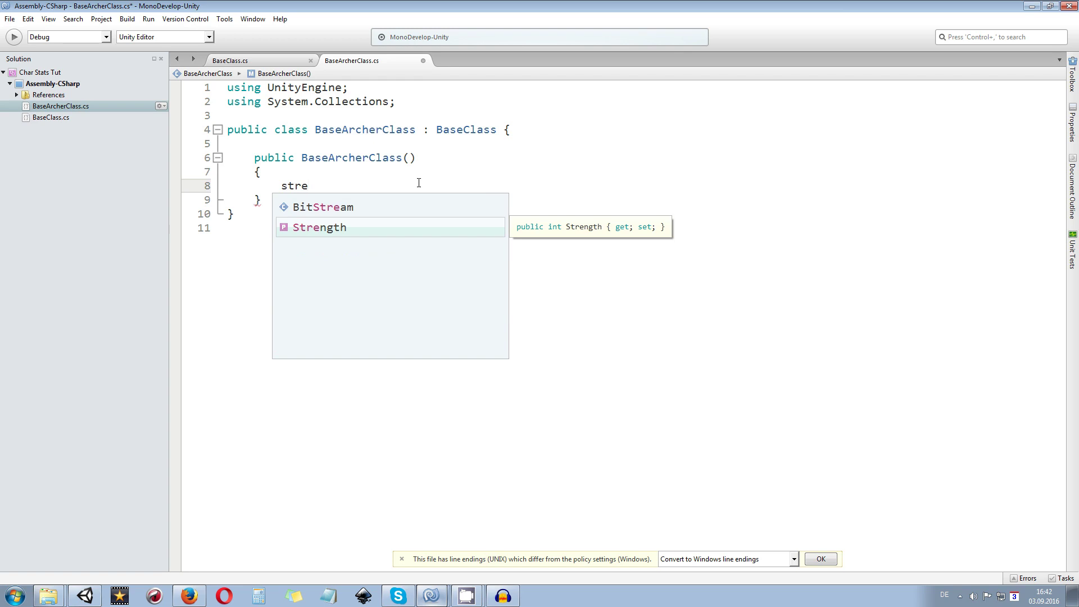
{"action": "key", "text": "Return"}
{"action": "type", "text": "= 10;"}
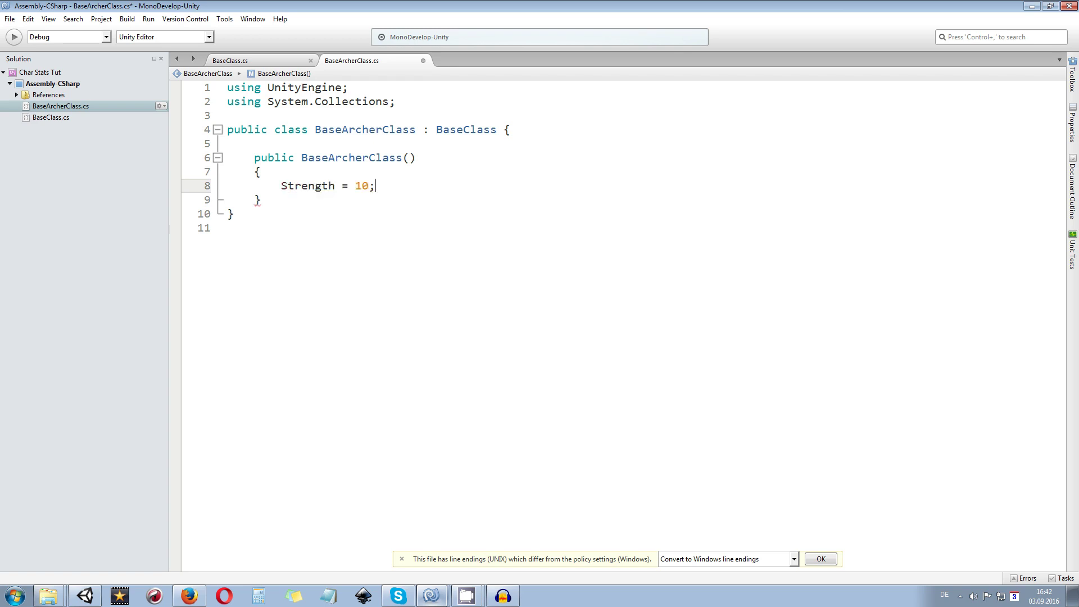
{"action": "key", "text": "Return"}
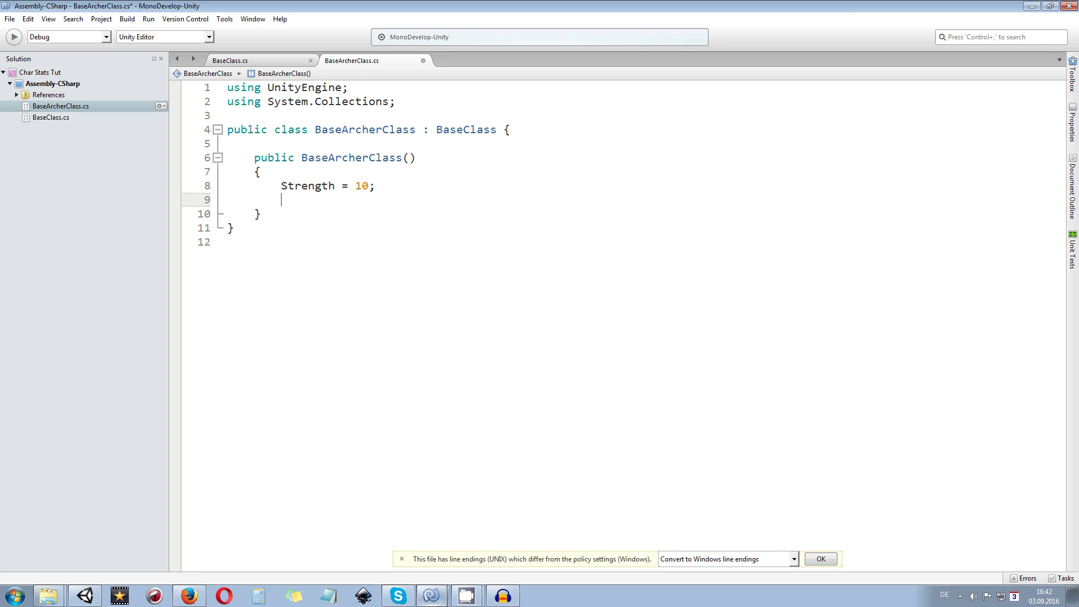
{"action": "type", "text": "wis"}
{"action": "key", "text": "Return"}
{"action": "type", "text": "= 10#;"}
{"action": "key", "text": "BackSpace"}
{"action": "key", "text": "BackSpace"}
{"action": "type", "text": ";"}
{"action": "key", "text": "Return"}
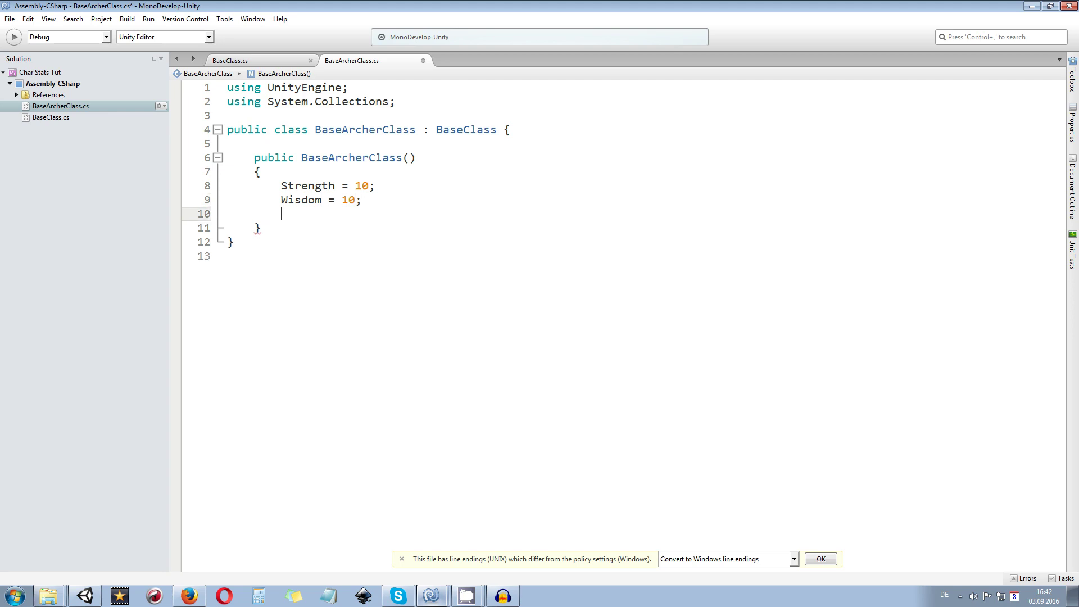
Add Agility = 20, Hitpoints = 90, Armor = 5, Regeneration = 0, and save.
{"action": "type", "text": "Agility = 20;"}
{"action": "key", "text": "Return"}
{"action": "type", "text": "Hitpoints"}
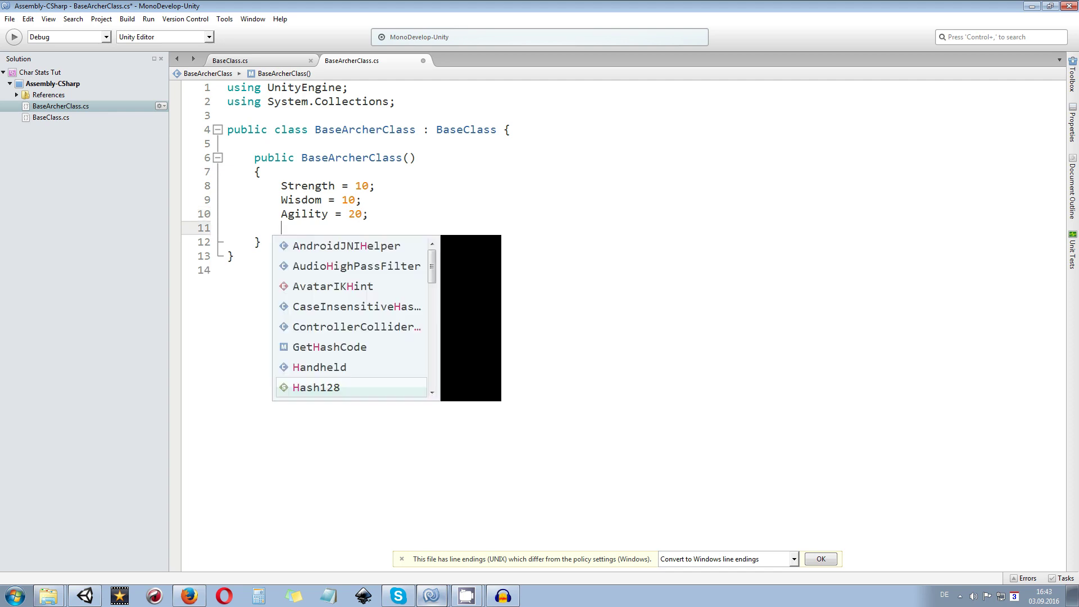
{"action": "type", "text": " = "}
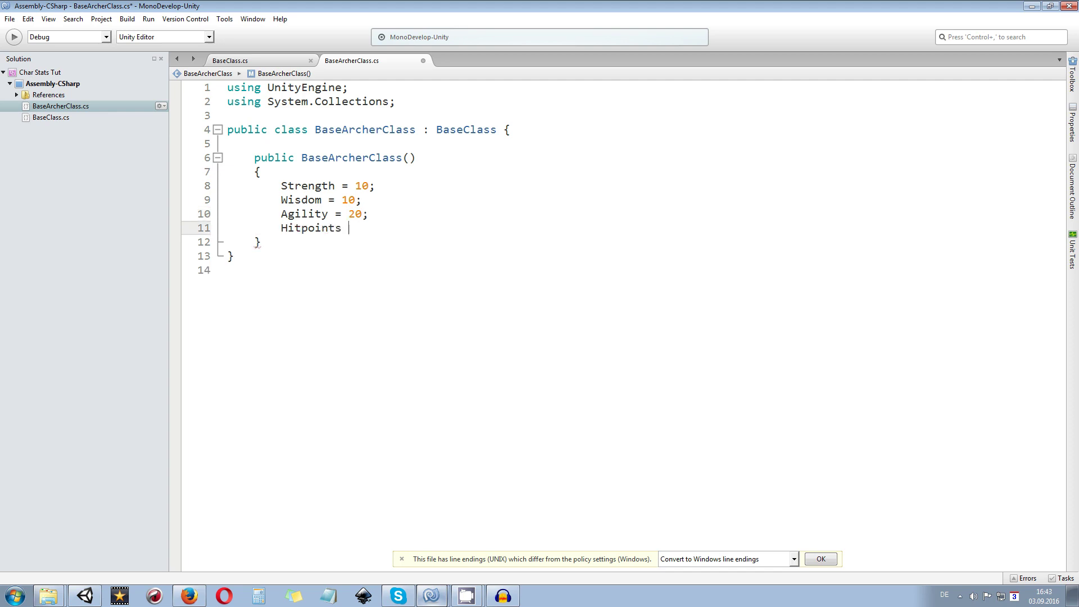
{"action": "type", "text": "90;"}
{"action": "key", "text": "Return"}
{"action": "type", "text": "Armor "}
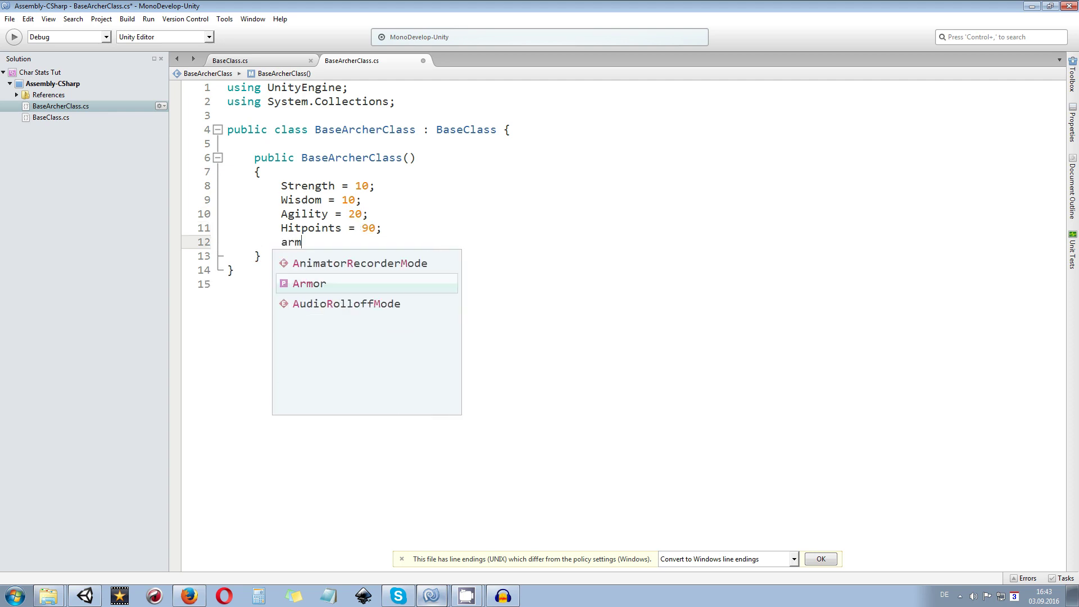
{"action": "type", "text": "= "}
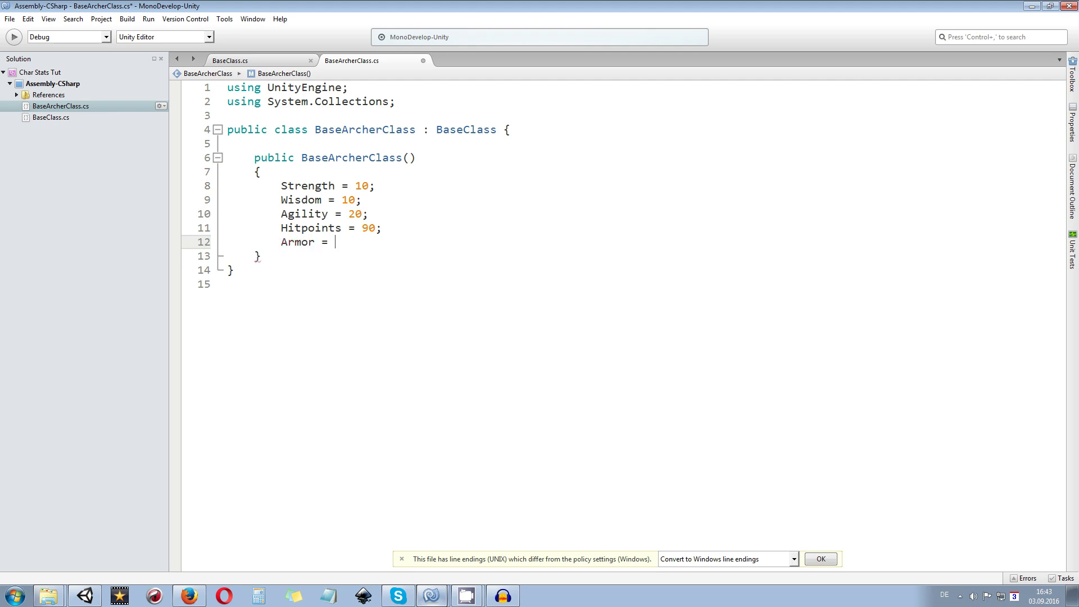
{"action": "type", "text": "5;"}
{"action": "key", "text": "Return"}
{"action": "type", "text": "Regeneration"}
{"action": "key", "text": "Return"}
{"action": "type", "text": "= 0;"}
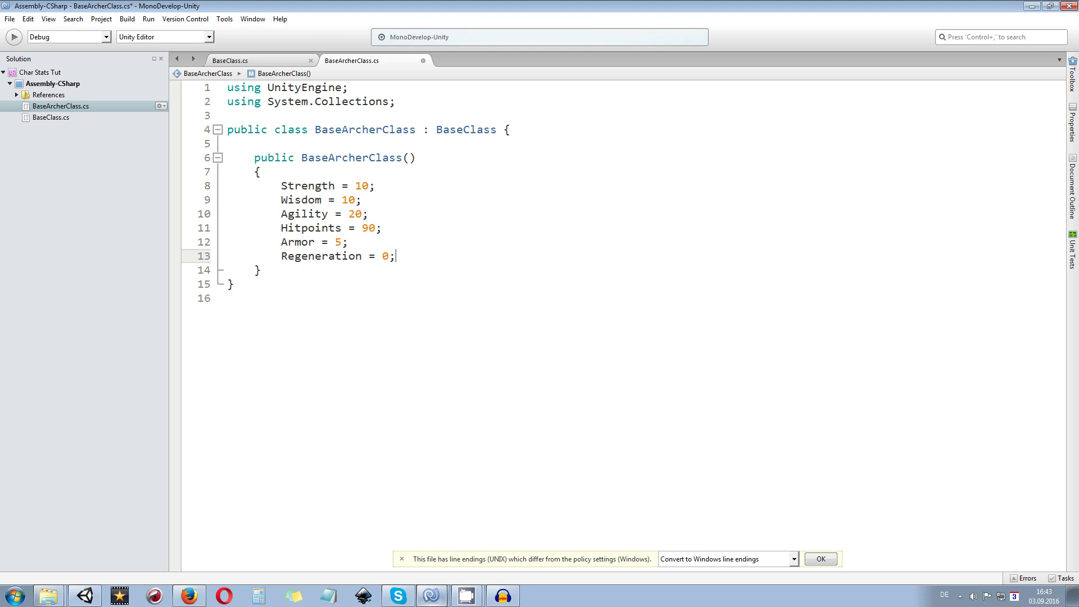
{"action": "key", "text": "ctrl+s"}
Back in Unity, create a new C# script in the Project panel named BaseWarriorClass.
{"action": "left_click", "coordinate": [1032, 7]}
{"action": "right_click", "coordinate": [767, 389]}
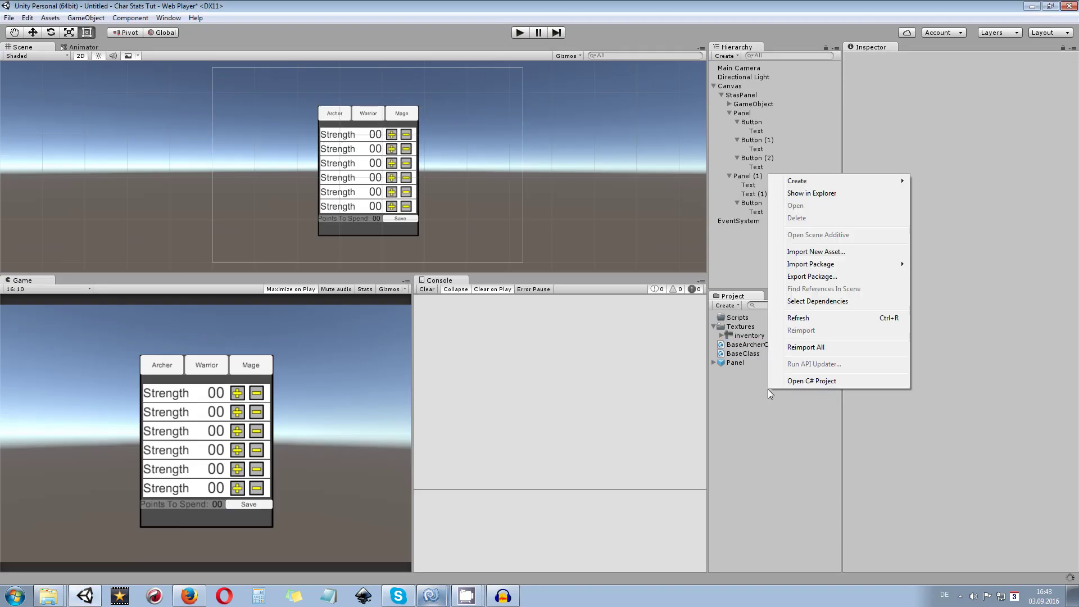
{"action": "mouse_move", "coordinate": [832, 180]}
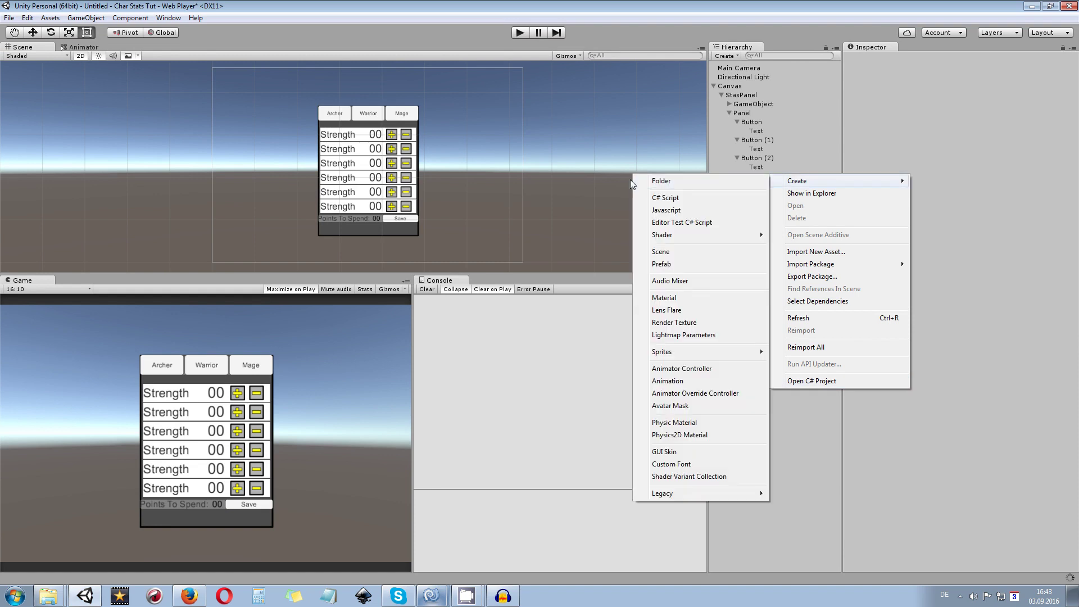
{"action": "left_click", "coordinate": [665, 197]}
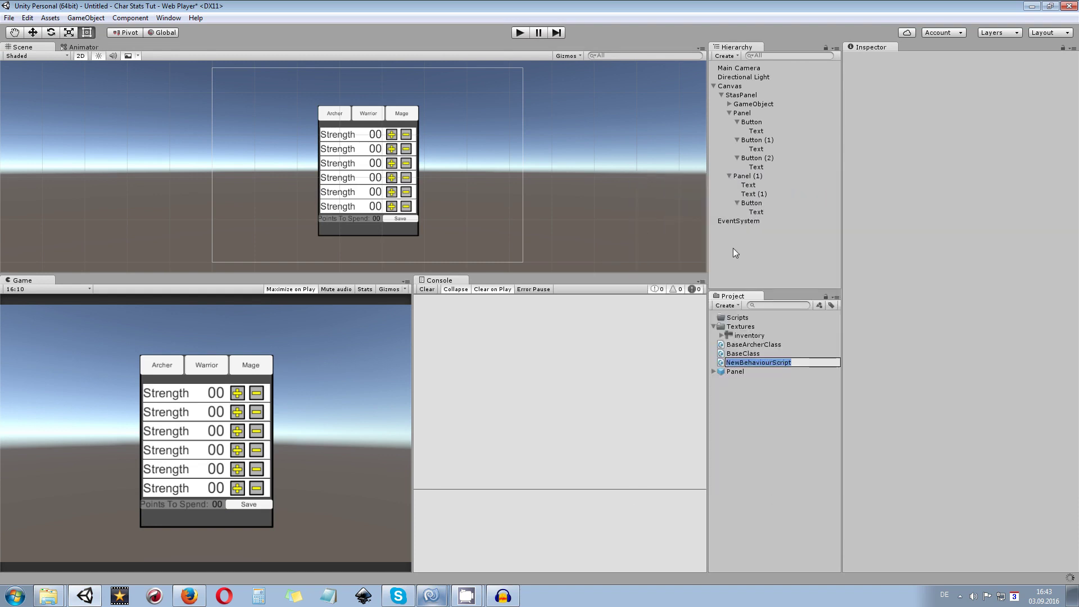
{"action": "key", "text": "Home"}
{"action": "type", "text": "BaseWarri"}
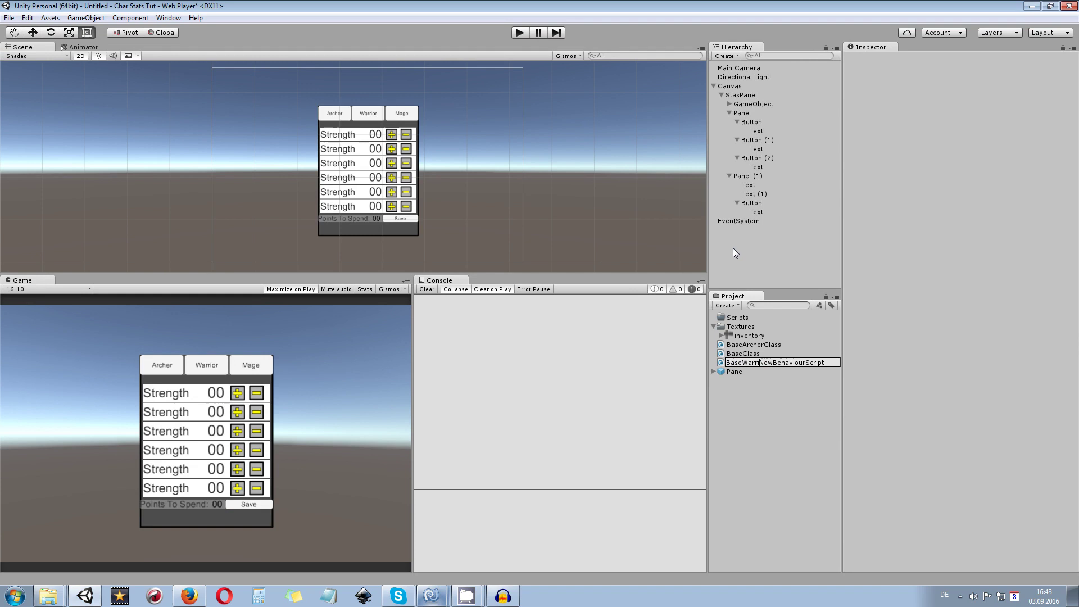
{"action": "key", "text": "ctrl+a"}
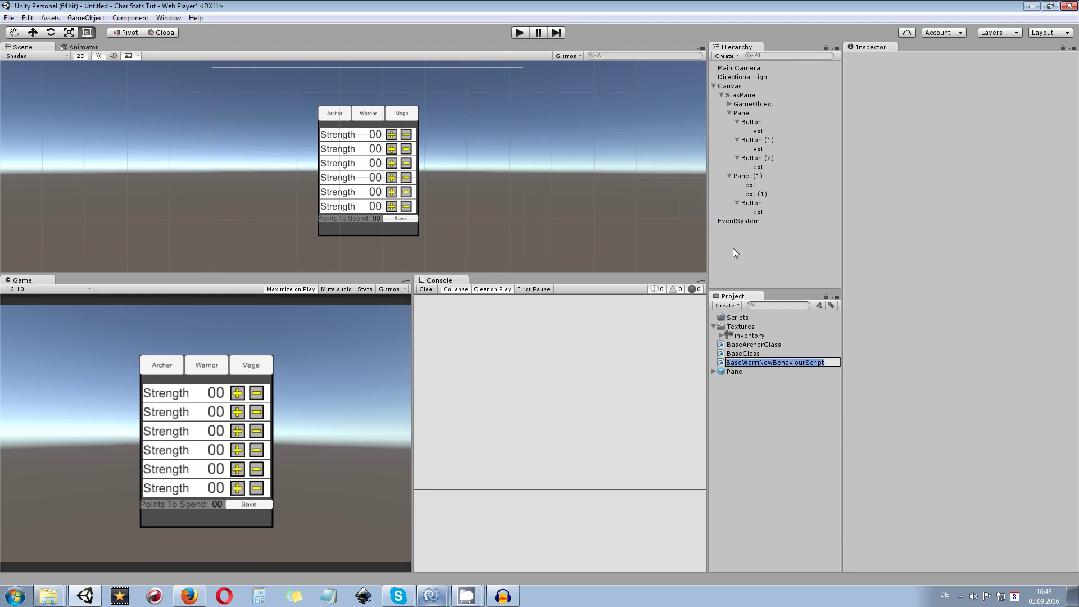
{"action": "key", "text": "BackSpace"}
{"action": "type", "text": "BaseWarrioer"}
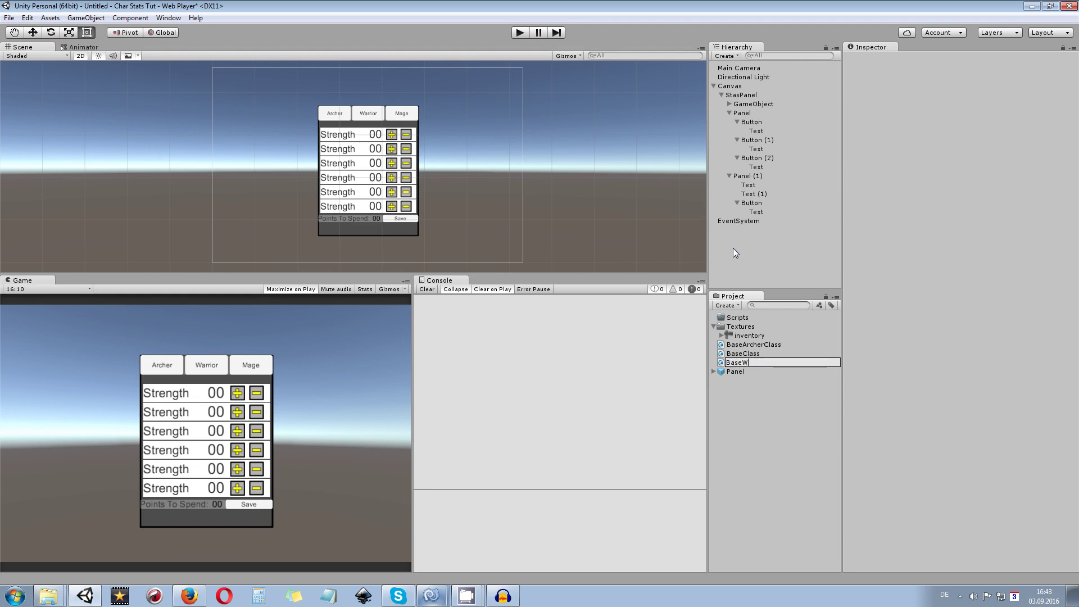
{"action": "key", "text": "BackSpace"}
{"action": "key", "text": "BackSpace"}
{"action": "type", "text": "rClass"}
{"action": "key", "text": "Return"}
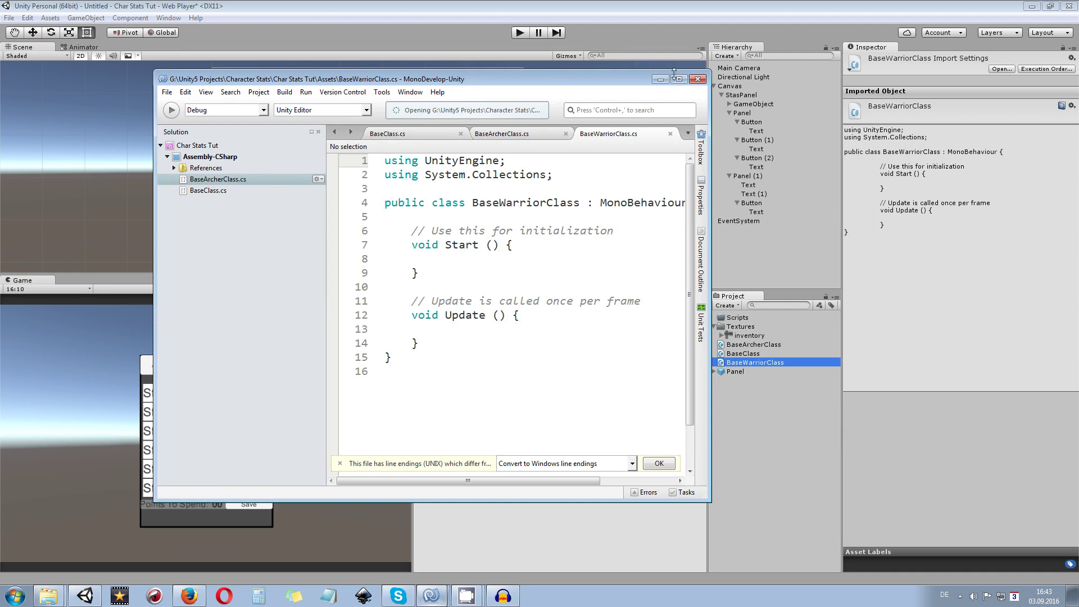
Make BaseWarriorClass inherit from BaseClass and delete the template Start and Update methods.
{"action": "left_click", "coordinate": [678, 79]}
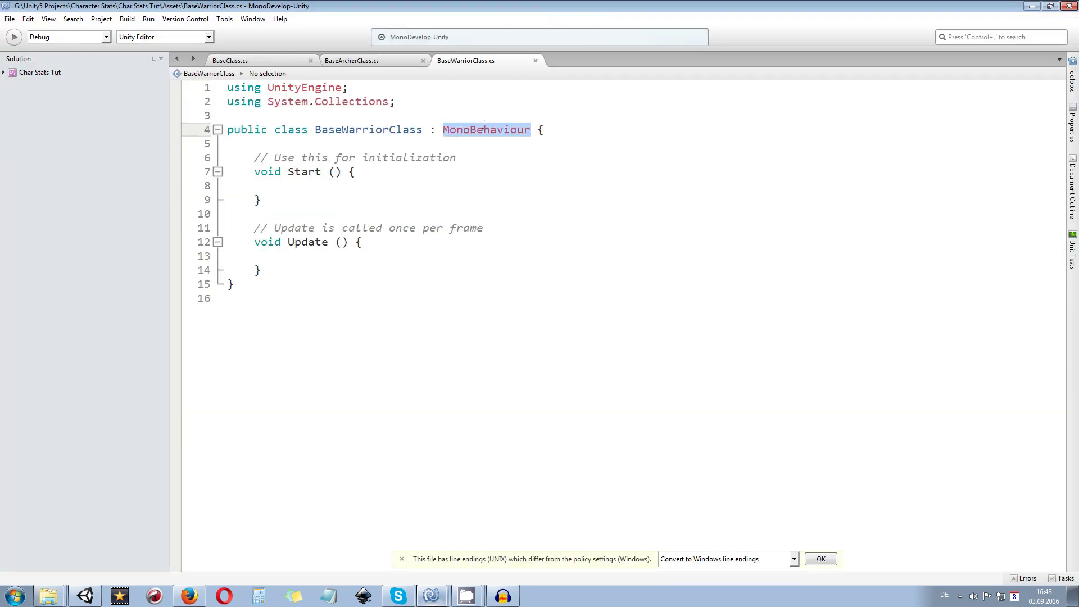
{"action": "type", "text": "base"}
{"action": "key", "text": "Down"}
{"action": "key", "text": "Return"}
{"action": "left_click_drag", "start_coordinate": [261, 271], "coordinate": [257, 158]}
{"action": "key", "text": "Delete"}
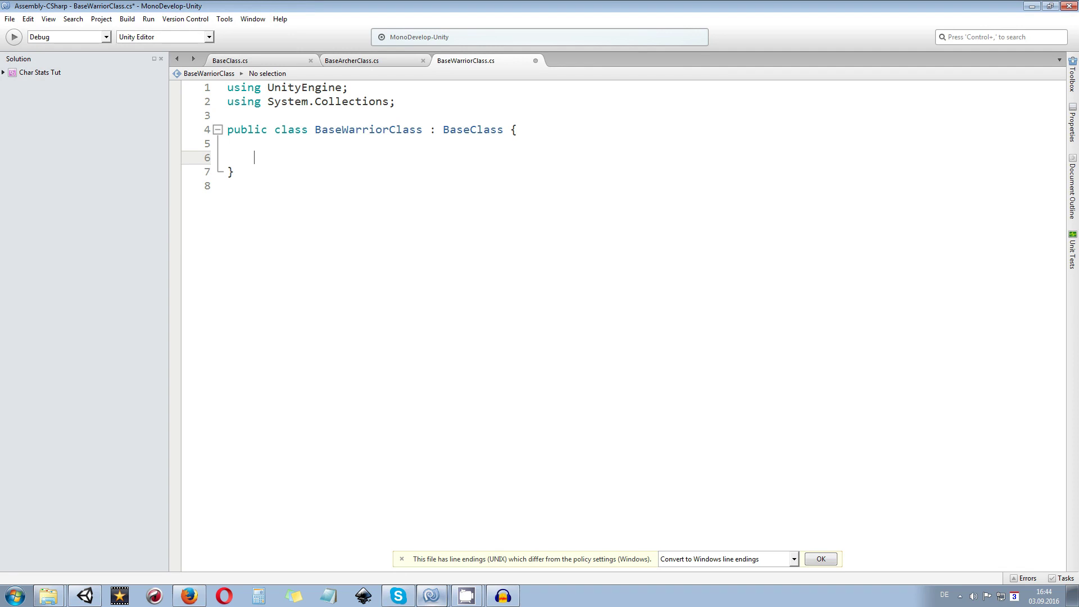
Add an empty public BaseWarriorClass() constructor to the class.
{"action": "type", "text": "public Base"}
{"action": "key", "text": "Down"}
{"action": "key", "text": "Return"}
{"action": "type", "text": "()"}
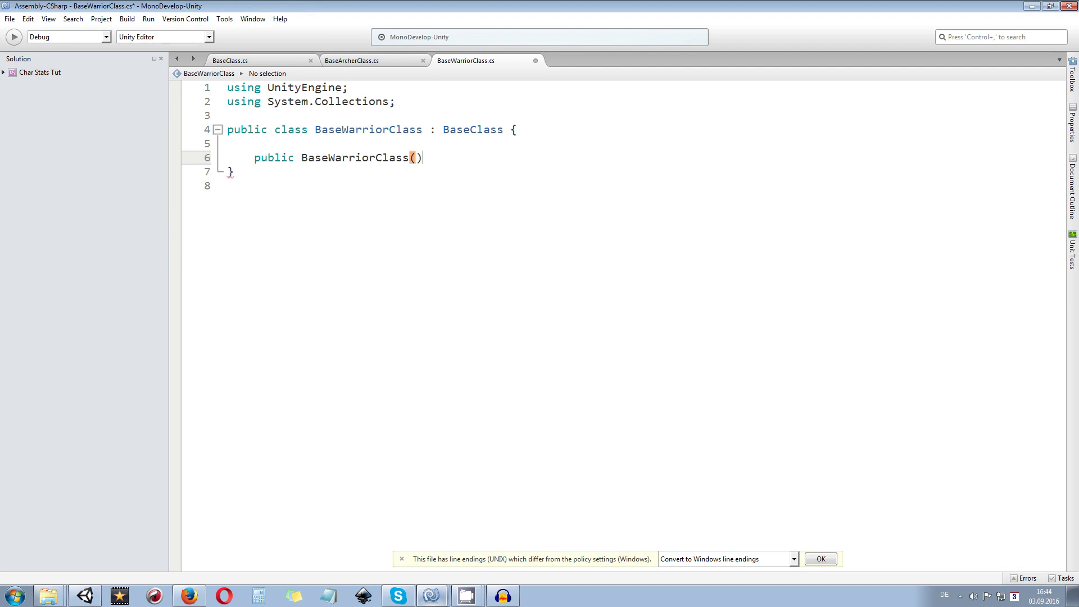
{"action": "key", "text": "Return"}
{"action": "type", "text": "{ }"}
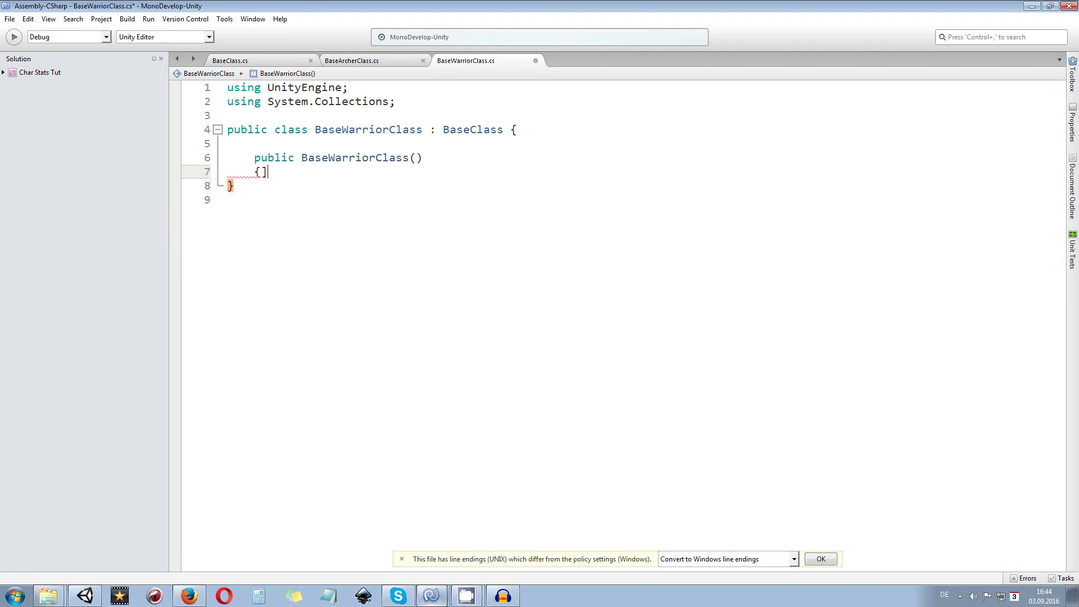
{"action": "key", "text": "Up"}
{"action": "type", "text": "+"}
{"action": "key", "text": "Return"}
{"action": "key", "text": "Up"}
{"action": "key", "text": "End"}
{"action": "key", "text": "BackSpace"}
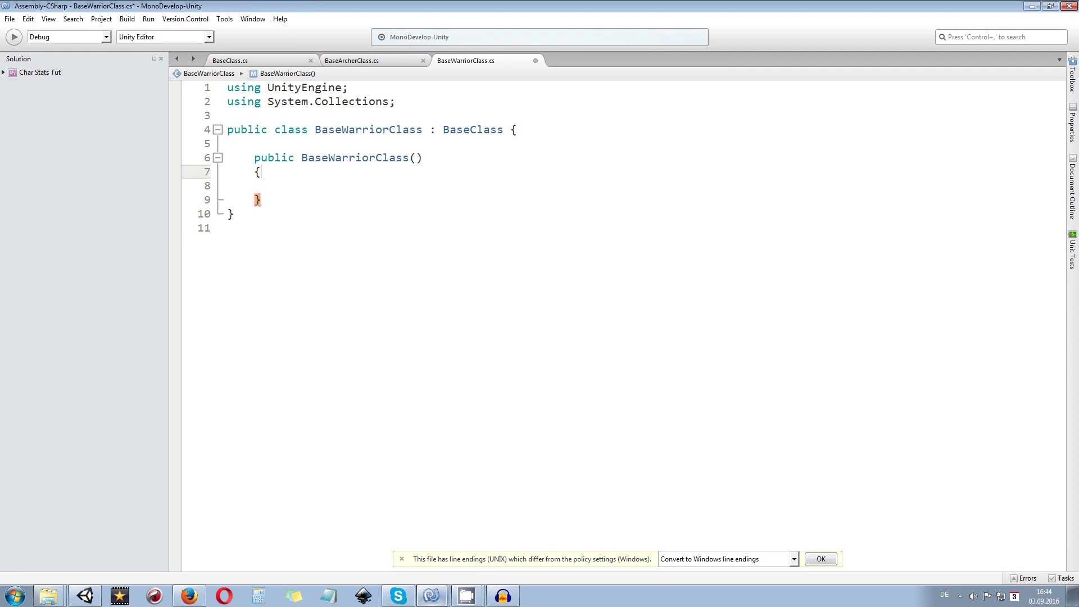
{"action": "key", "text": "Down"}
In the constructor, set Strength = 20, Wisdom = 10 and Agility = 10.
{"action": "type", "text": "stren"}
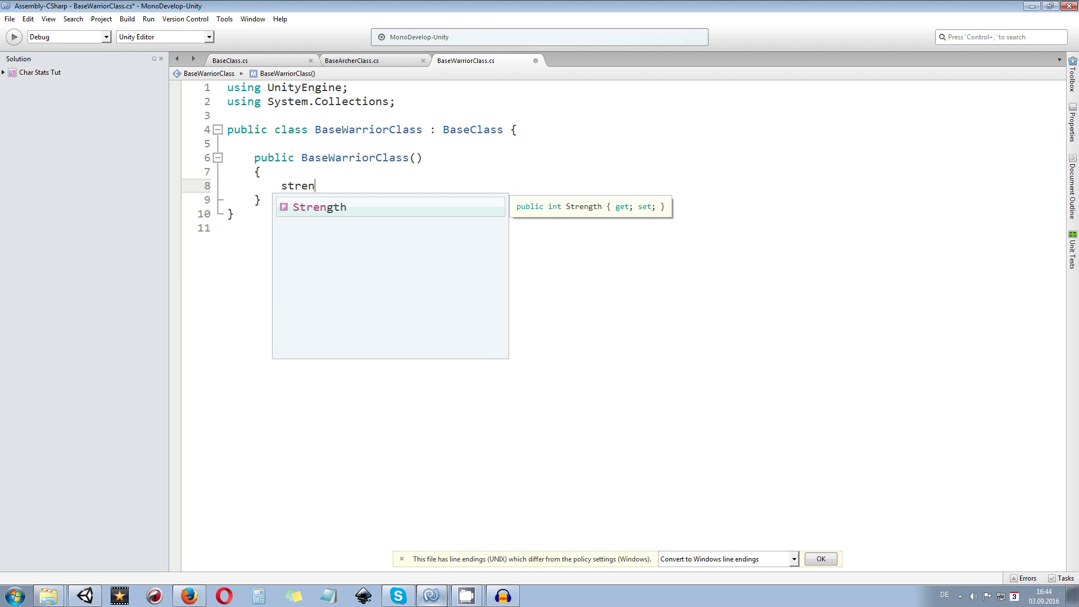
{"action": "key", "text": "Return"}
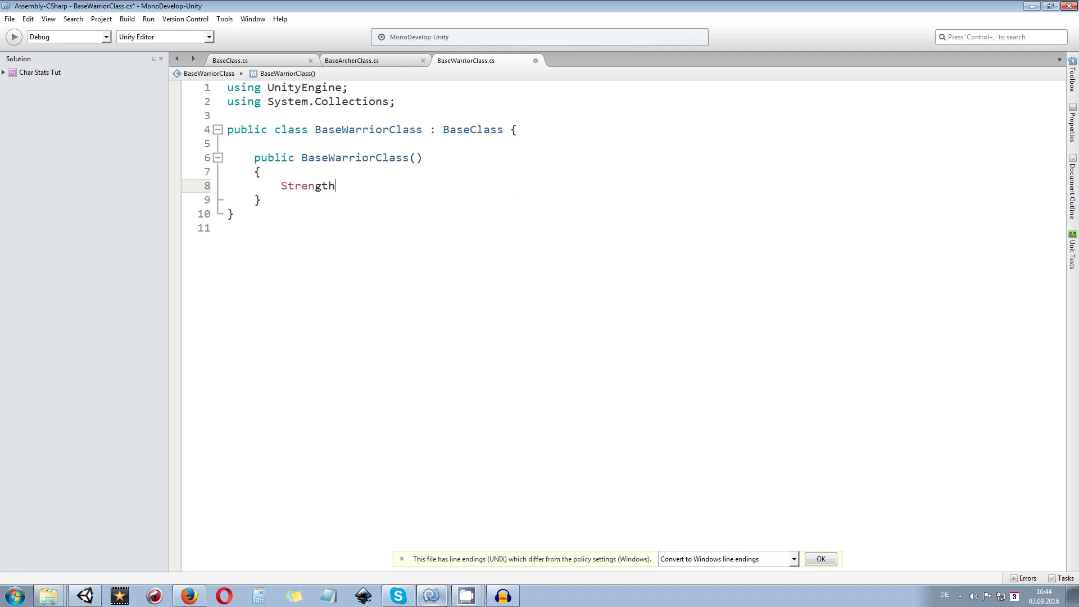
{"action": "type", "text": "= 20;"}
{"action": "key", "text": "Return"}
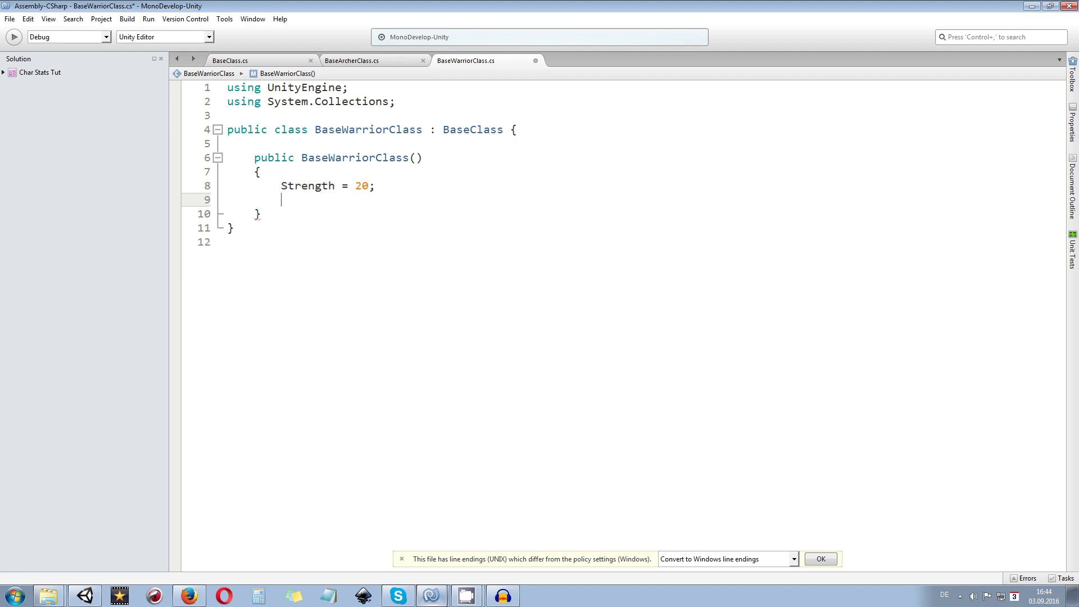
{"action": "type", "text": "Wisdom ="}
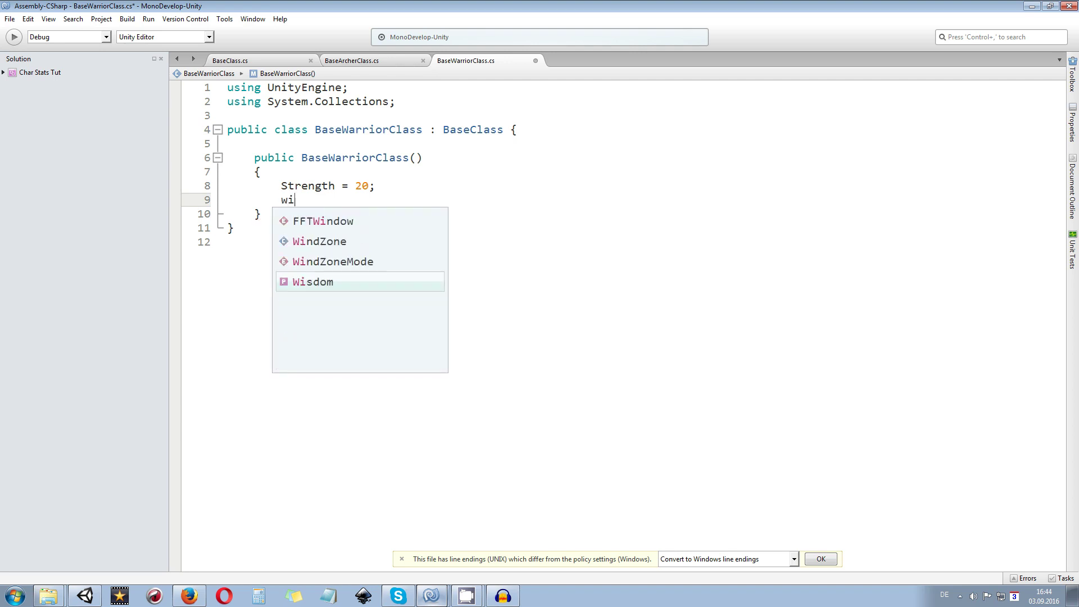
{"action": "type", "text": " 10;"}
{"action": "key", "text": "Return"}
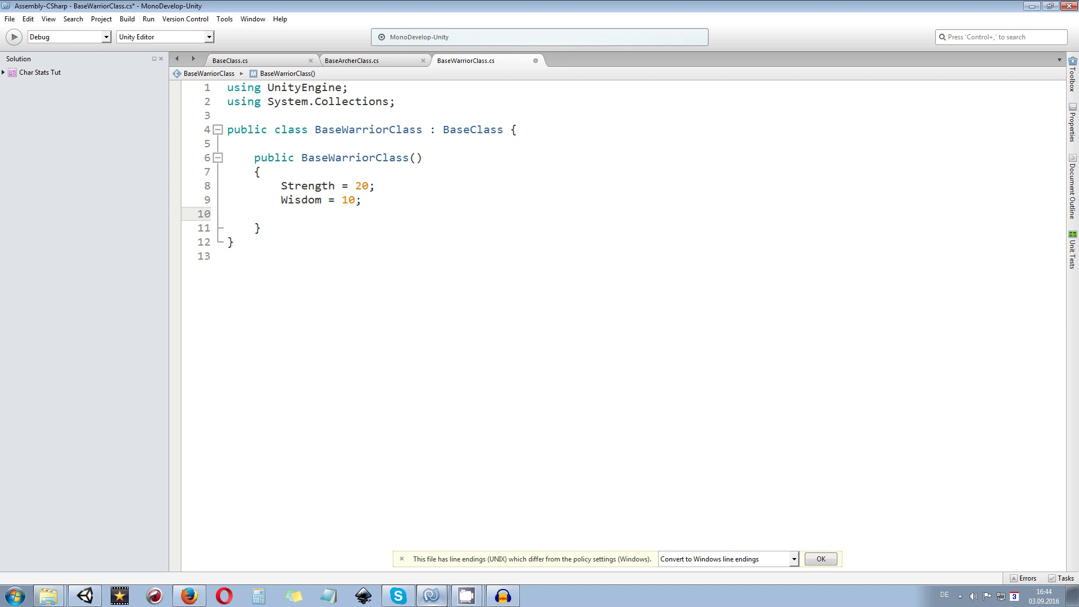
{"action": "type", "text": "Agility = 10;"}
{"action": "key", "text": "Return"}
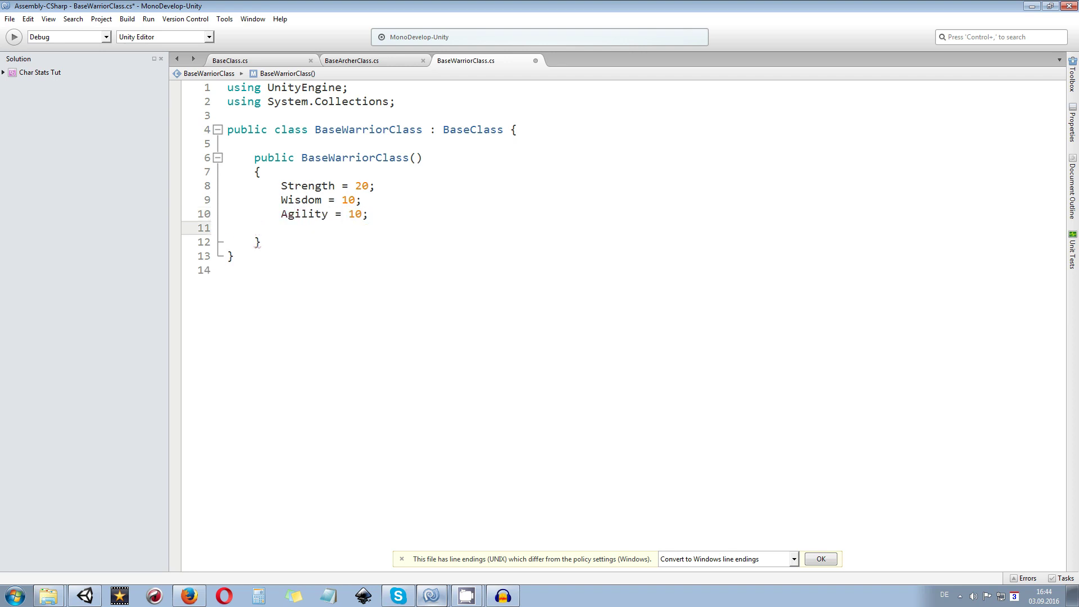
Add Armor = 10, Hitpoints = 120 and Regeneration = 0, then save the script.
{"action": "type", "text": "aro"}
{"action": "key", "text": "BackSpace"}
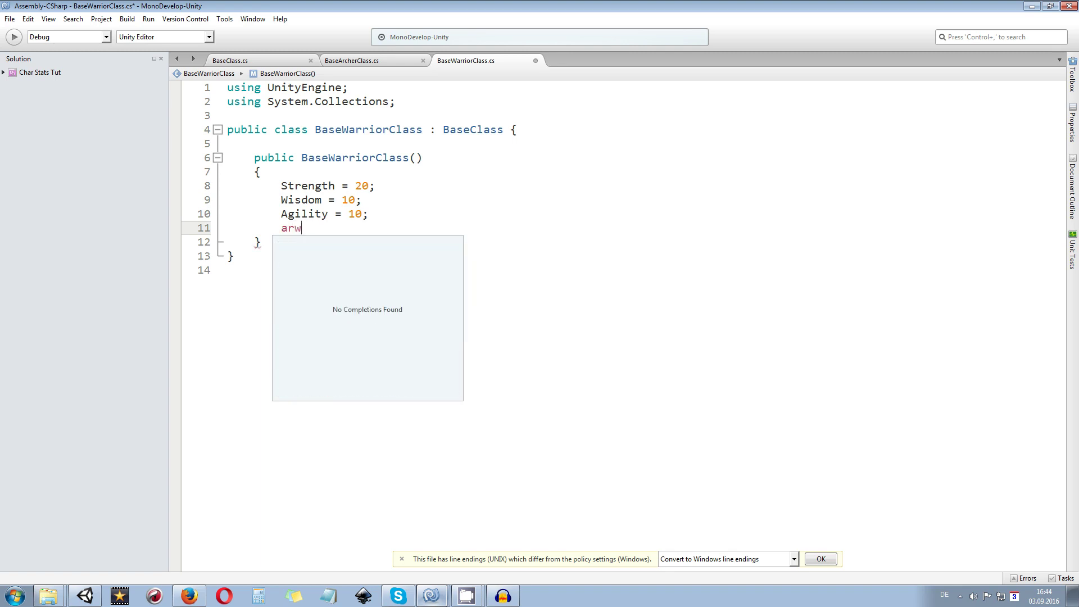
{"action": "type", "text": "m"}
{"action": "key", "text": "Return"}
{"action": "type", "text": "="}
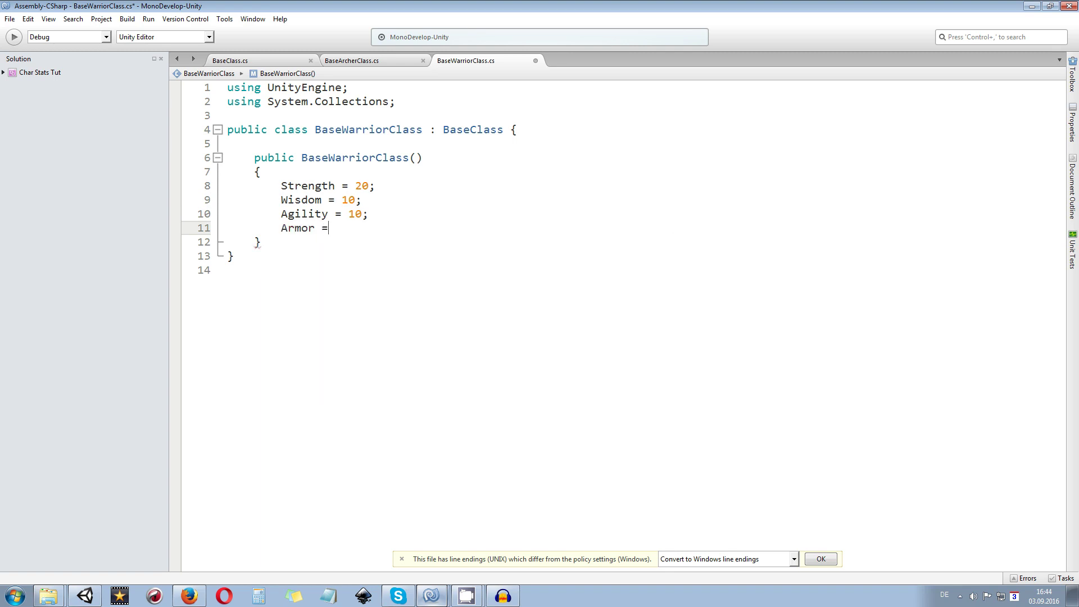
{"action": "type", "text": " 10;"}
{"action": "key", "text": "Return"}
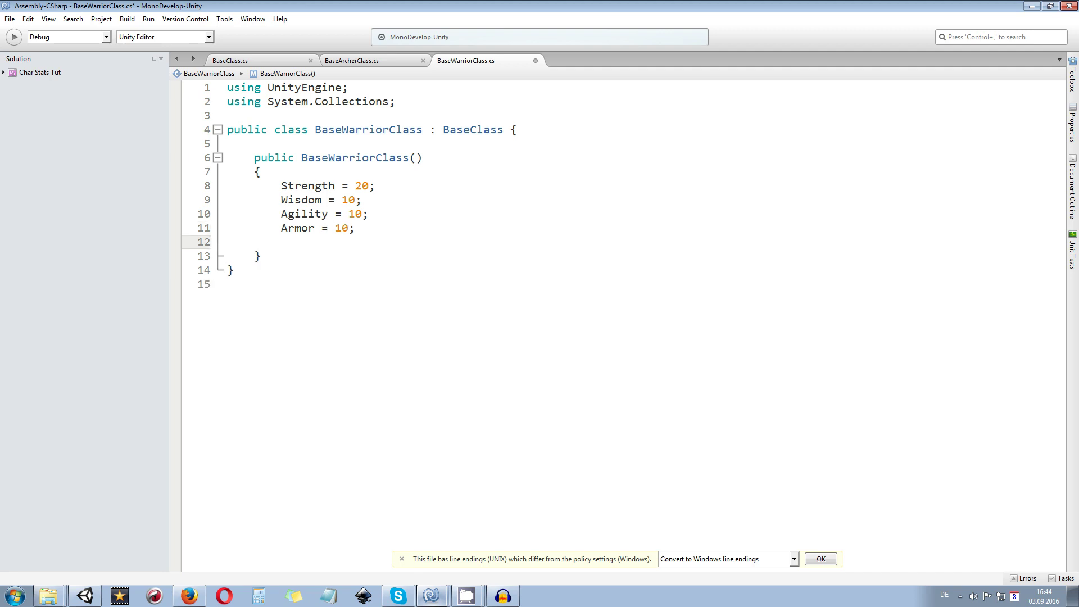
{"action": "type", "text": "Hitpoints"}
{"action": "key", "text": "Return"}
{"action": "type", "text": "= 130"}
{"action": "key", "text": "BackSpace"}
{"action": "key", "text": "BackSpace"}
{"action": "type", "text": "20;"}
{"action": "key", "text": "Return"}
{"action": "type", "text": "Regeneration ="}
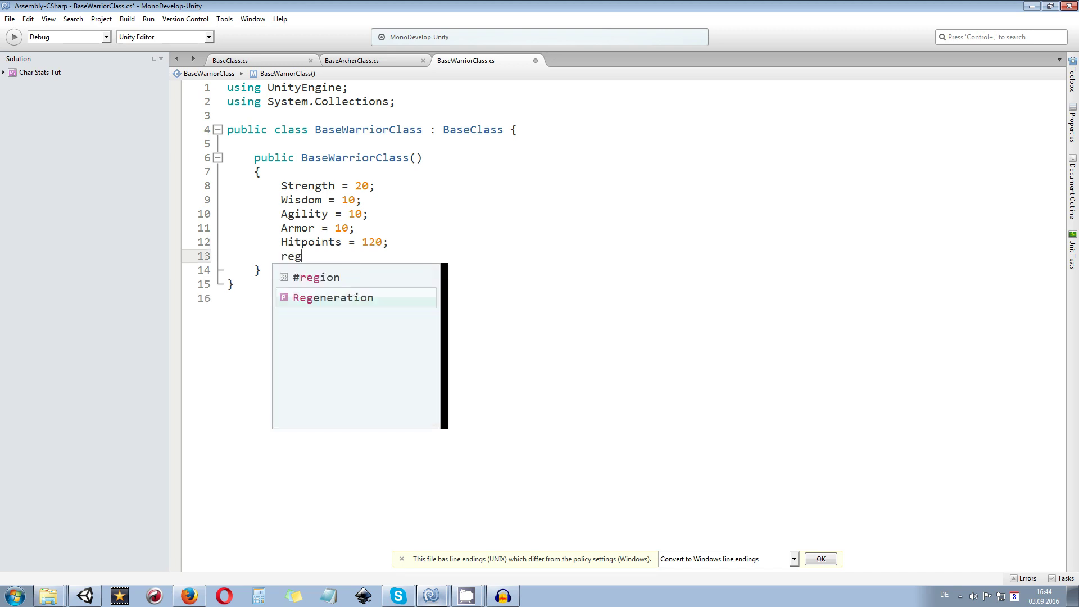
{"action": "type", "text": " 0"}
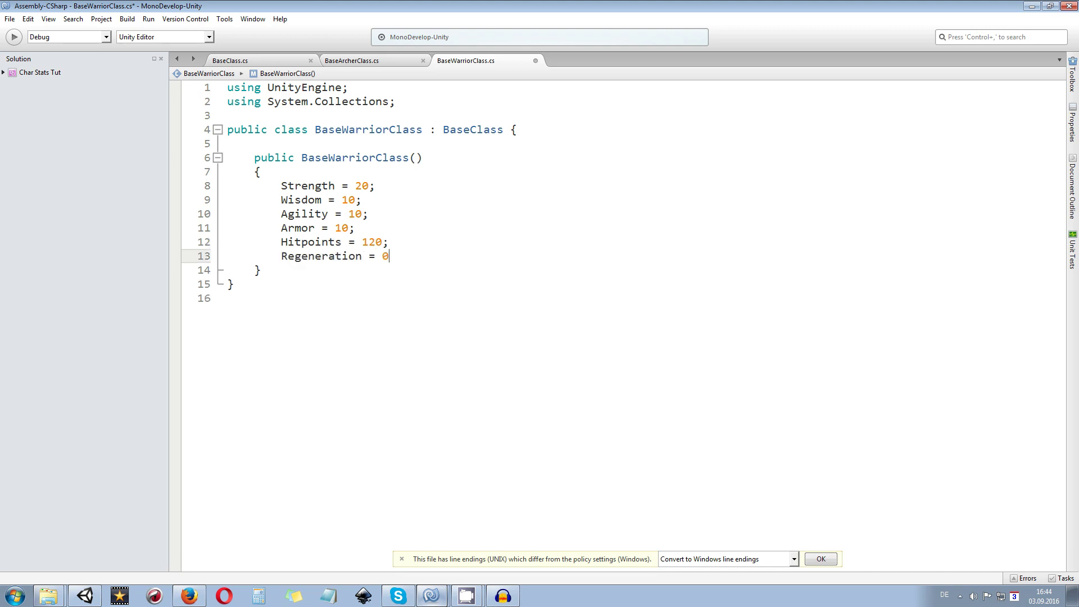
{"action": "type", "text": ";"}
{"action": "key", "text": "ctrl+s"}
{"action": "key", "text": "alt+Tab"}
Create a C# script named BaseMageClass in the Project panel and open it in MonoDevelop.
{"action": "left_click", "coordinate": [759, 416]}
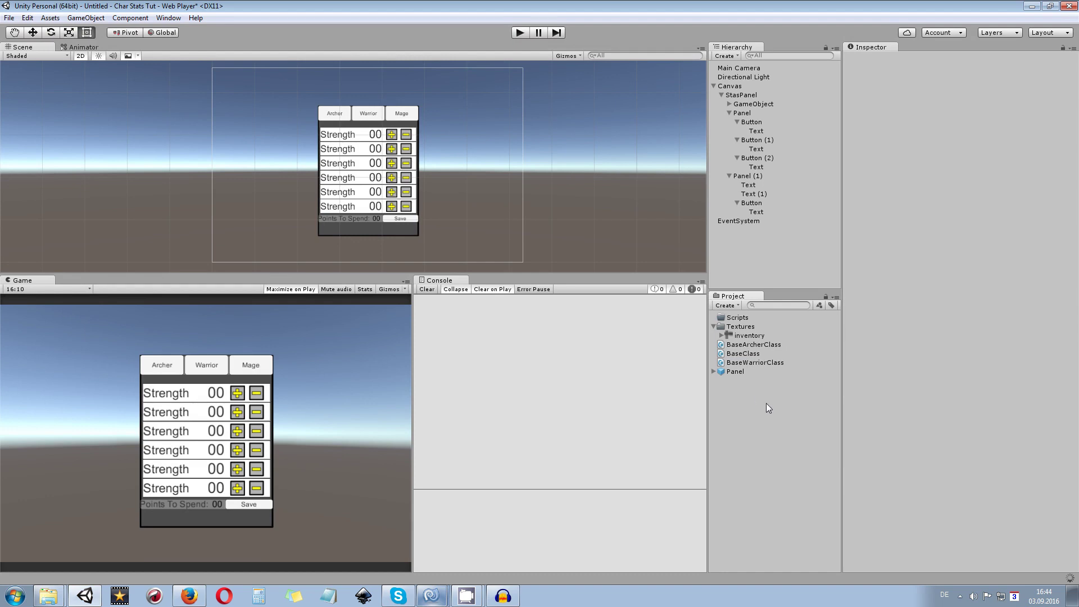
{"action": "right_click", "coordinate": [767, 403]}
{"action": "mouse_move", "coordinate": [807, 197]}
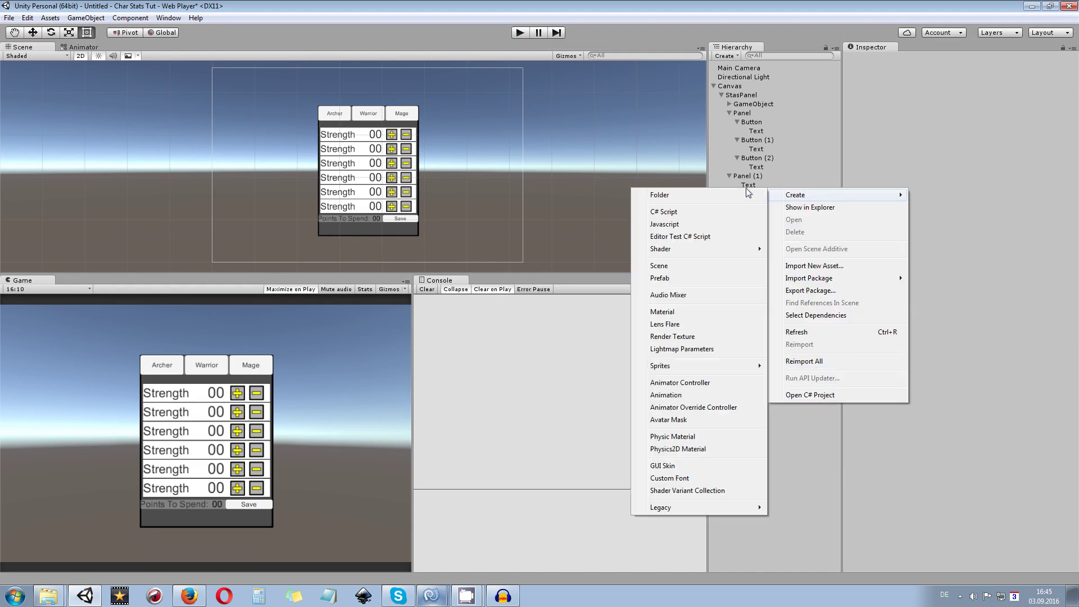
{"action": "left_click", "coordinate": [647, 213]}
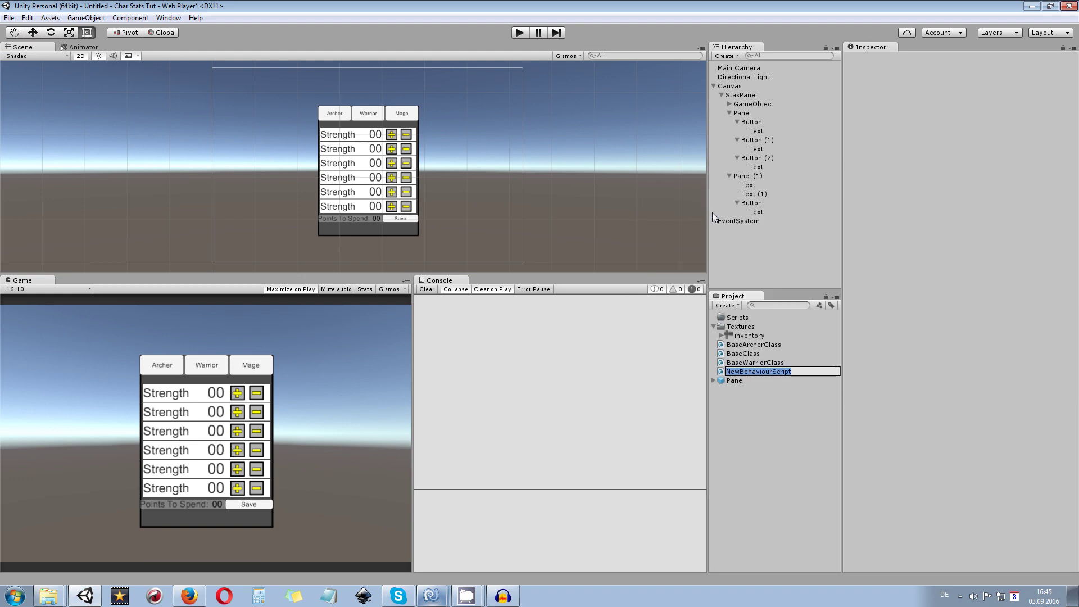
{"action": "type", "text": "Base"}
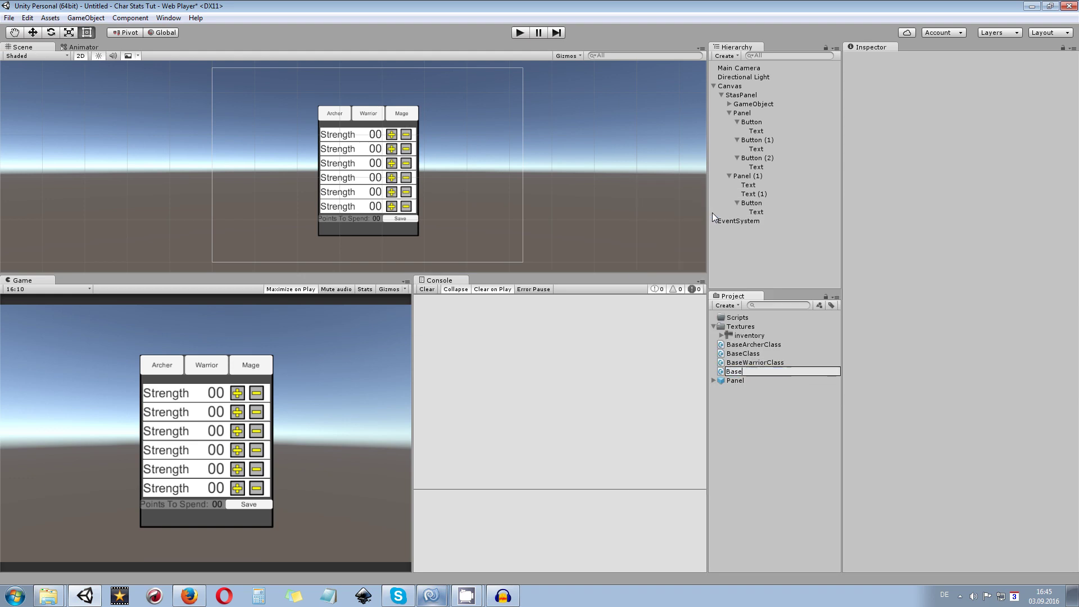
{"action": "type", "text": "MageClass"}
{"action": "key", "text": "Return"}
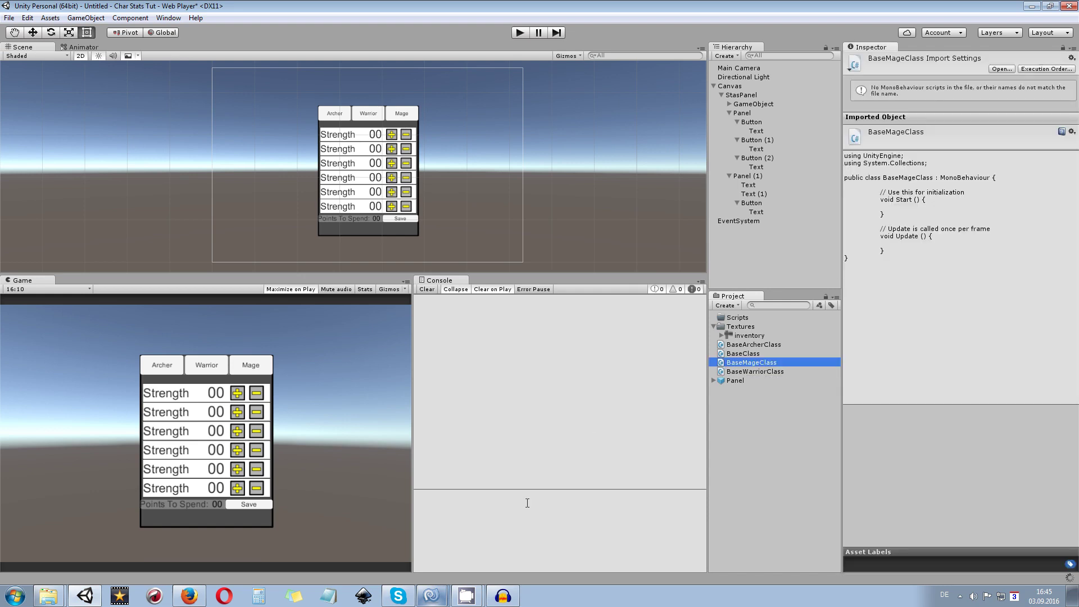
{"action": "mouse_move", "coordinate": [464, 594]}
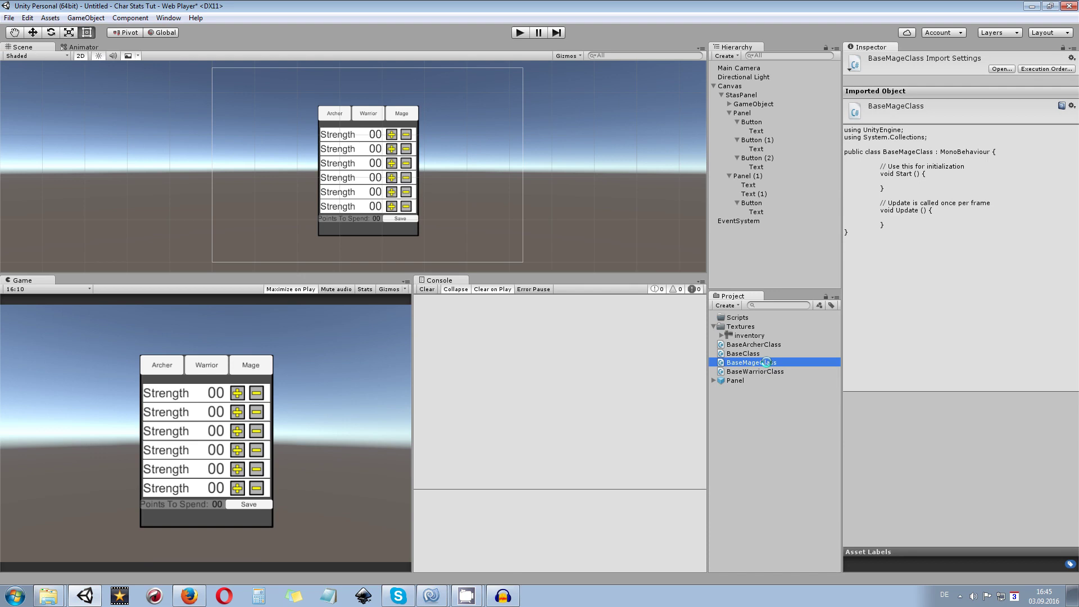
{"action": "double_click", "coordinate": [770, 361]}
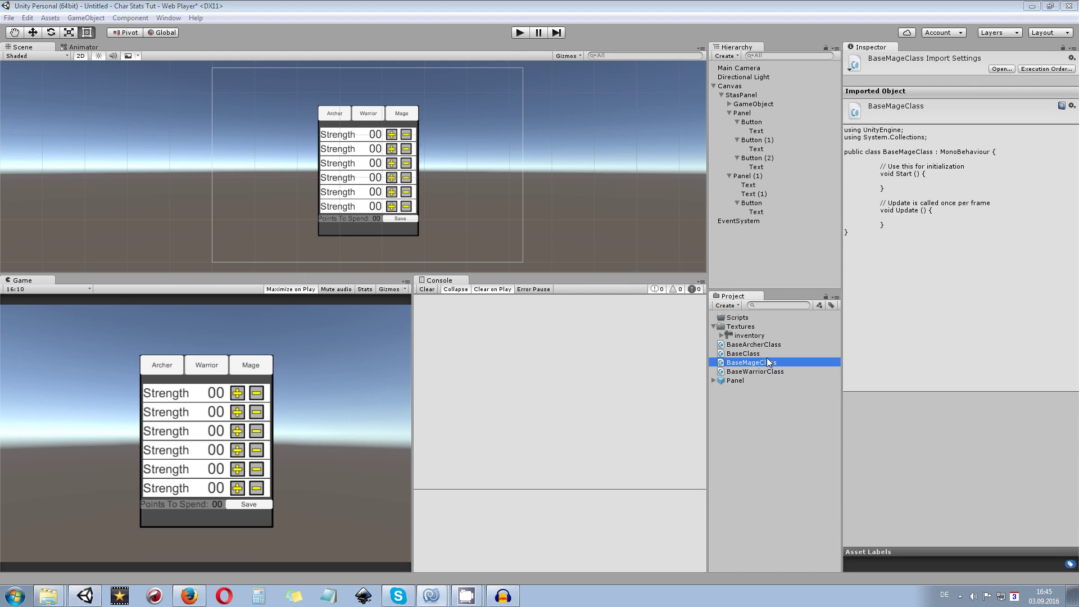
Make BaseMageClass inherit from BaseClass and remove the template Start and Update methods.
{"action": "left_click", "coordinate": [679, 79]}
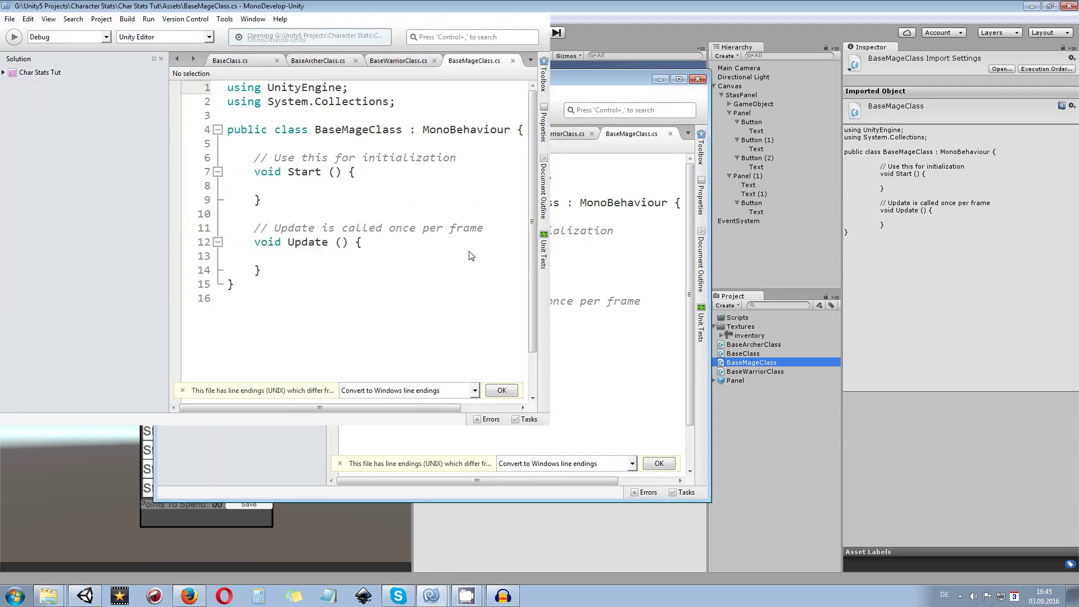
{"action": "double_click", "coordinate": [466, 130]}
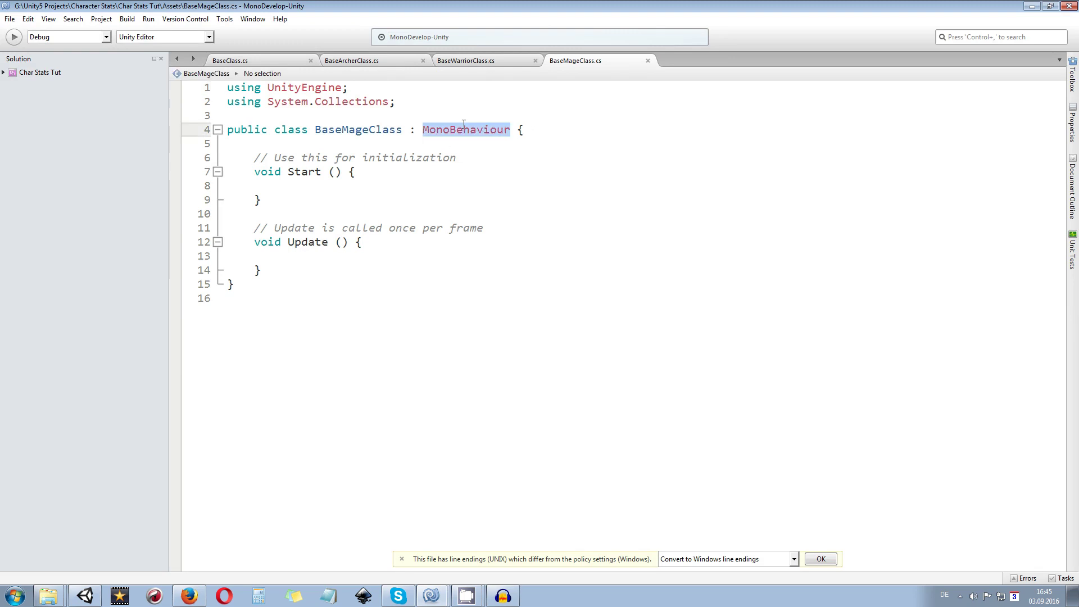
{"action": "type", "text": "BaseClass"}
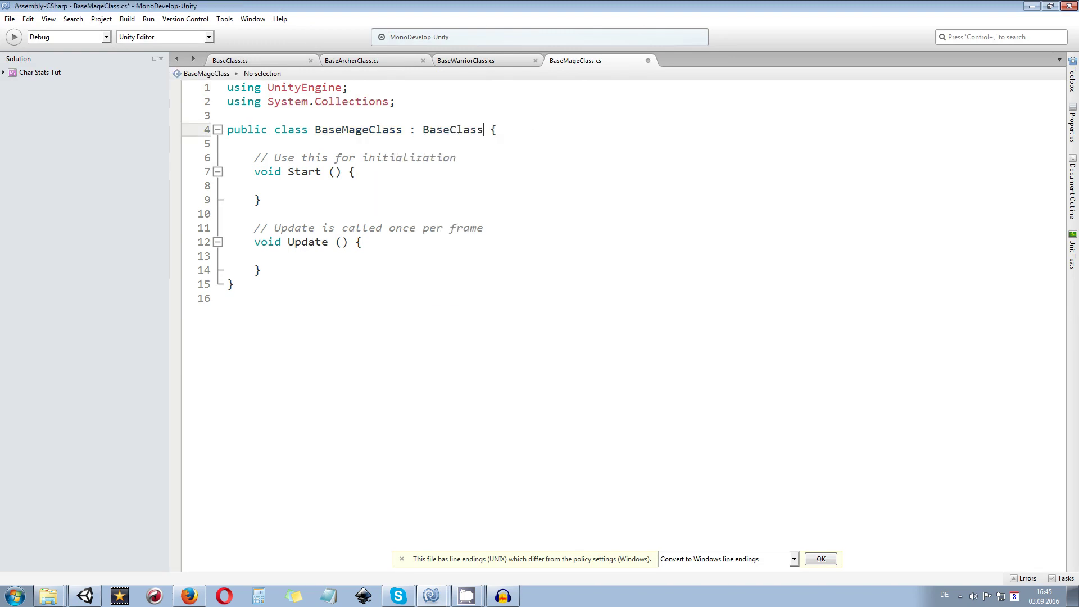
{"action": "left_click_drag", "start_coordinate": [264, 271], "coordinate": [254, 158]}
{"action": "key", "text": "BackSpace"}
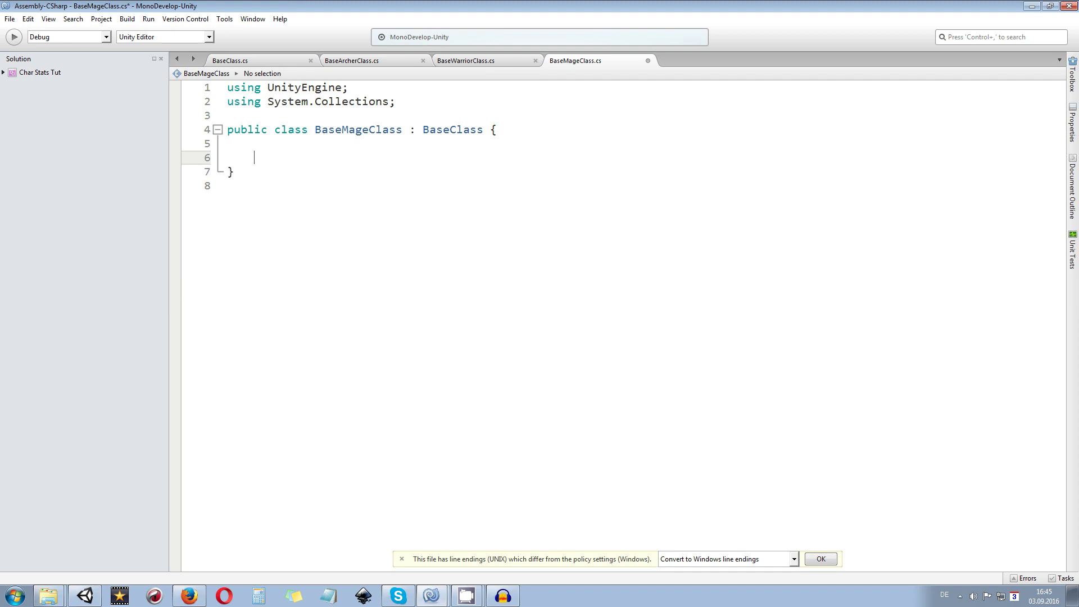
Add a public BaseMageClass() constructor and begin a Strength assignment inside it.
{"action": "type", "text": "p"}
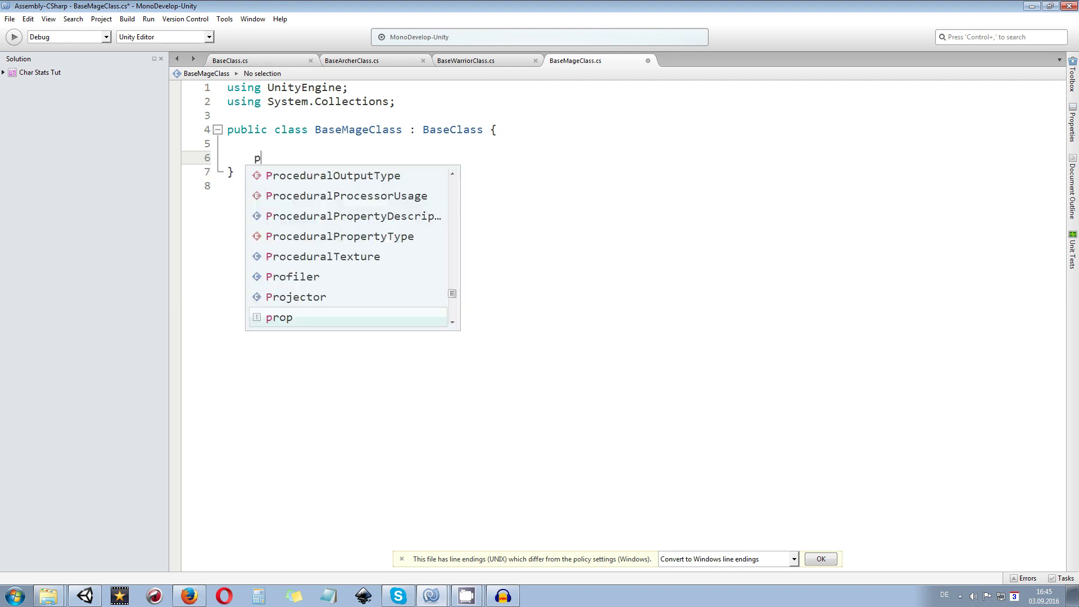
{"action": "type", "text": "ublic Base"}
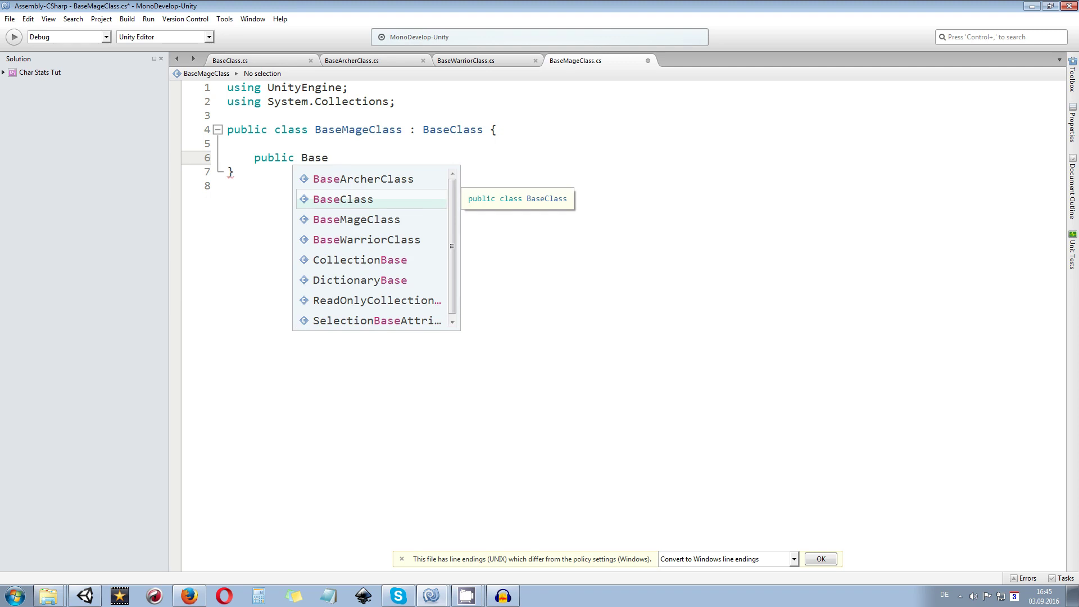
{"action": "key", "text": "Down"}
{"action": "key", "text": "Return"}
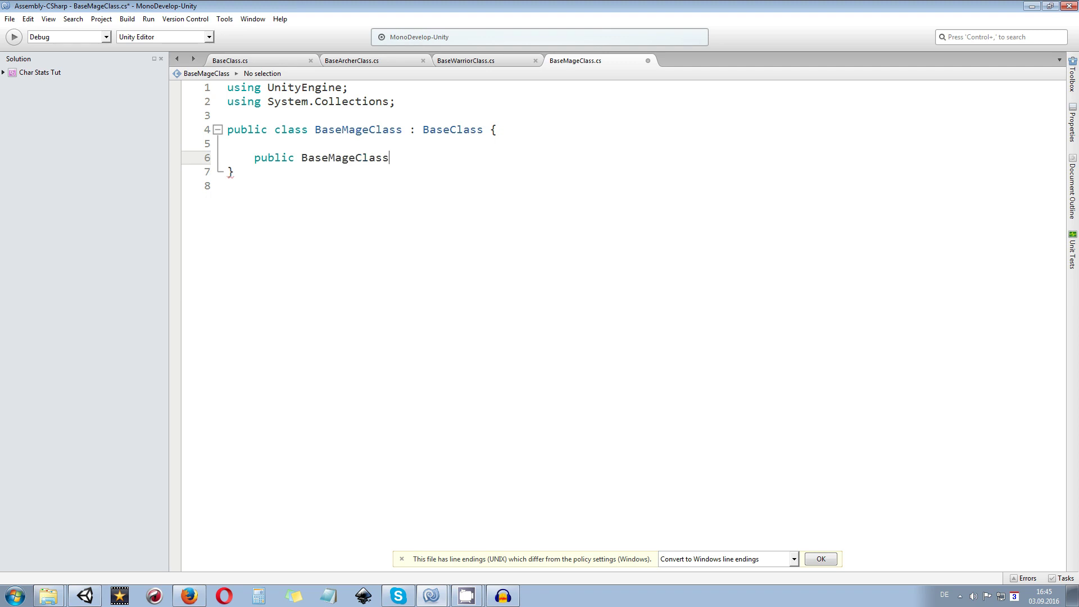
{"action": "type", "text": "()"}
{"action": "key", "text": "Return"}
{"action": "type", "text": "{"}
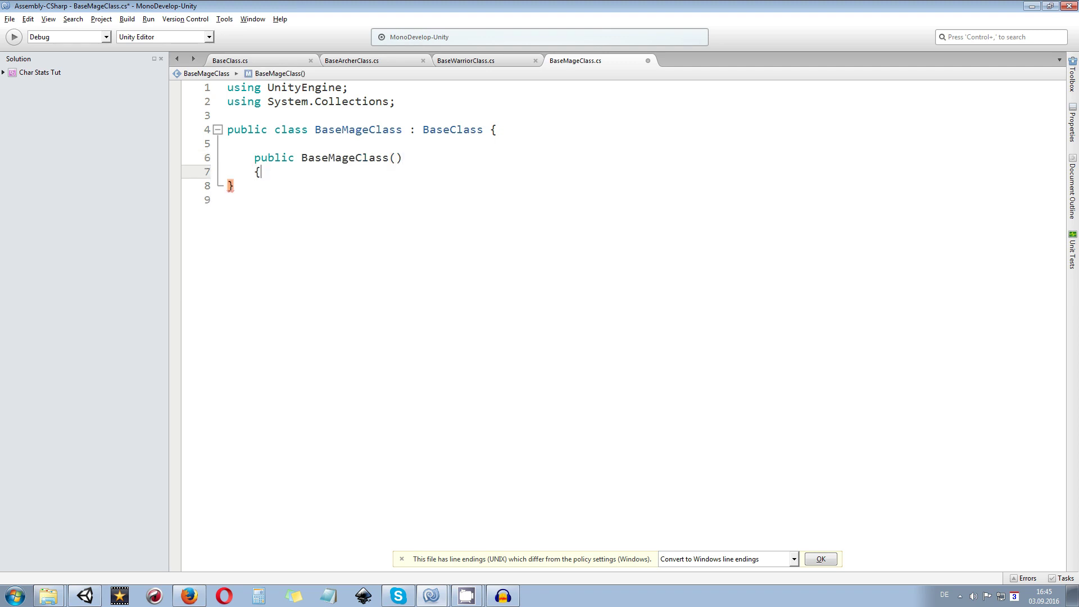
{"action": "key", "text": "Return"}
{"action": "type", "text": "}"}
{"action": "key", "text": "Up"}
{"action": "key", "text": "End"}
{"action": "key", "text": "Return"}
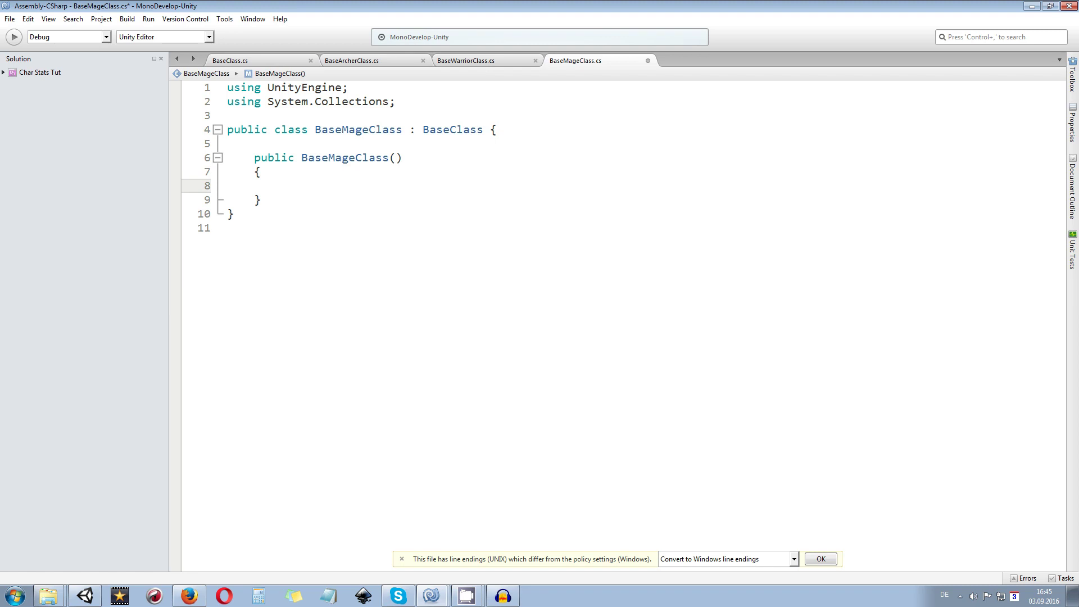
{"action": "type", "text": "stren"}
{"action": "key", "text": "Return"}
In the mage constructor, assign Strength = 10, Agility = 10 and Wisdom = 20.
{"action": "type", "text": "= 10;"}
{"action": "key", "text": "Return"}
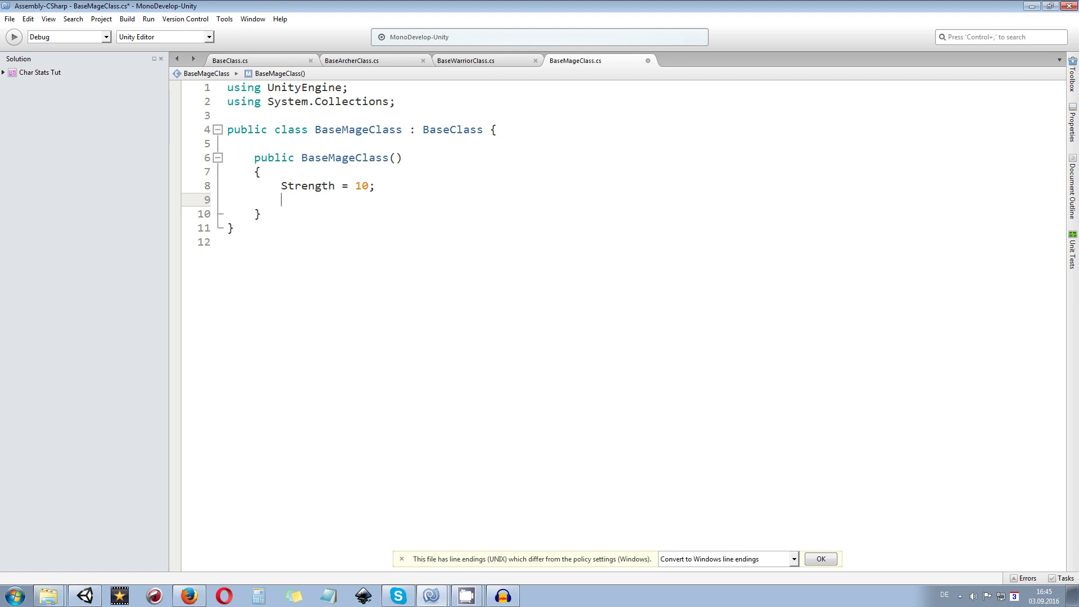
{"action": "type", "text": "agil"}
{"action": "key", "text": "Return"}
{"action": "type", "text": "= 10;"}
{"action": "key", "text": "Return"}
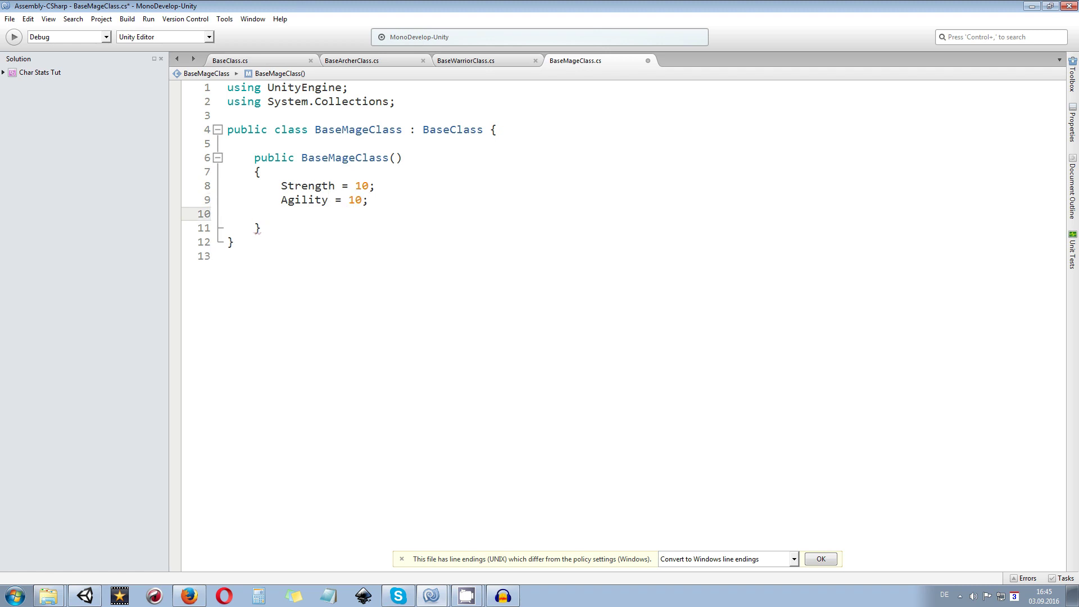
{"action": "type", "text": "H"}
{"action": "key", "text": "BackSpace"}
{"action": "type", "text": "Wisdom"}
{"action": "type", "text": "= "}
{"action": "type", "text": "10"}
{"action": "key", "text": "BackSpace"}
{"action": "key", "text": "BackSpace"}
{"action": "type", "text": "20;"}
{"action": "key", "text": "Return"}
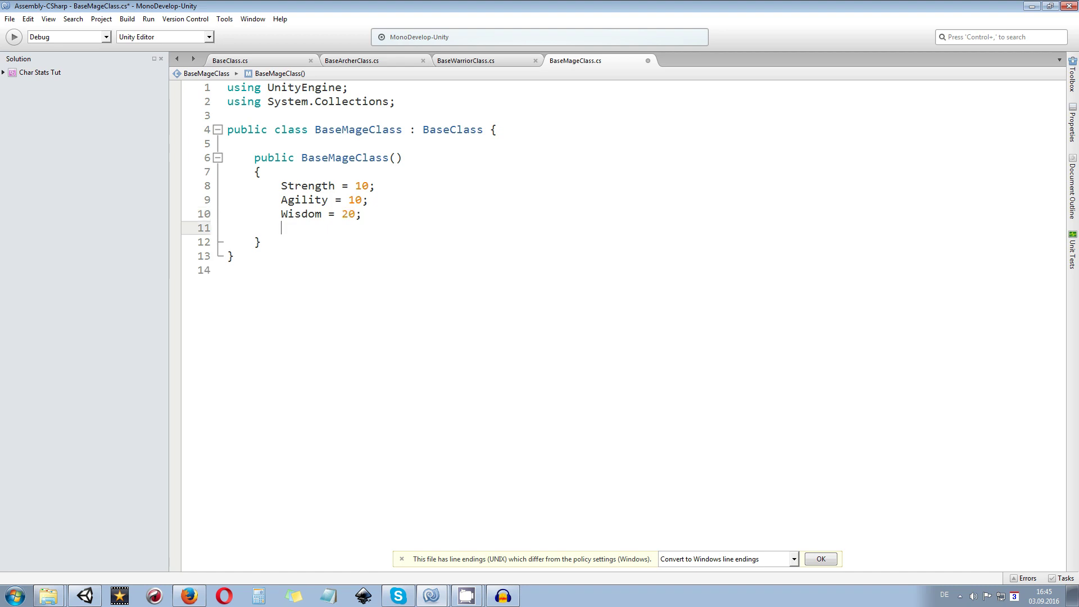
Assign Armor = 3, Hitpoints = 80 and Regeneration = 4, then save the script.
{"action": "type", "text": "armo"}
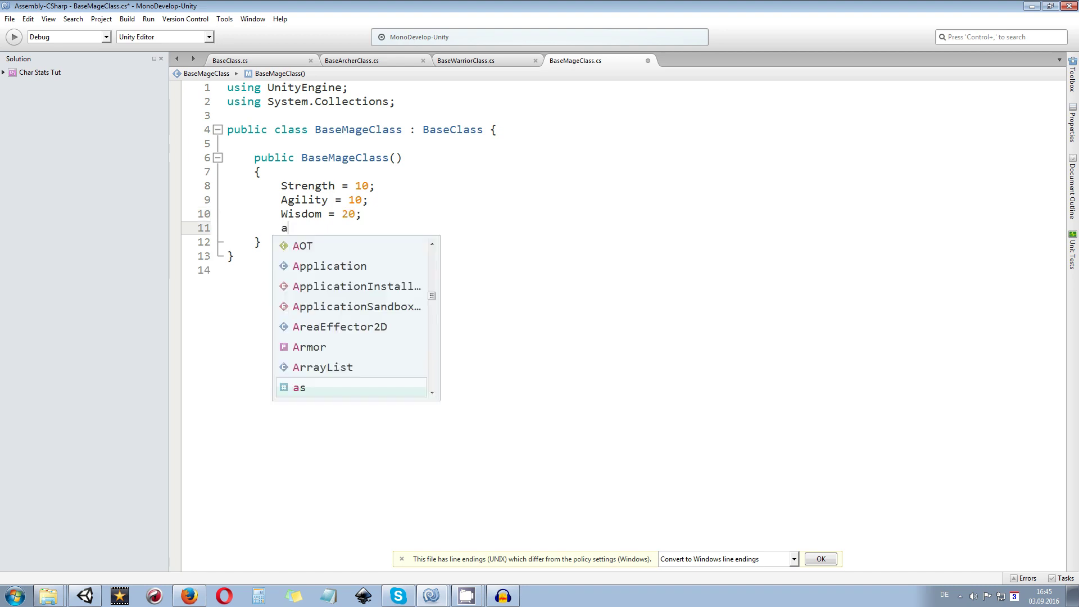
{"action": "key", "text": "Return"}
{"action": "type", "text": "= 5;"}
{"action": "key", "text": "BackSpace"}
{"action": "key", "text": "BackSpace"}
{"action": "key", "text": "BackSpace"}
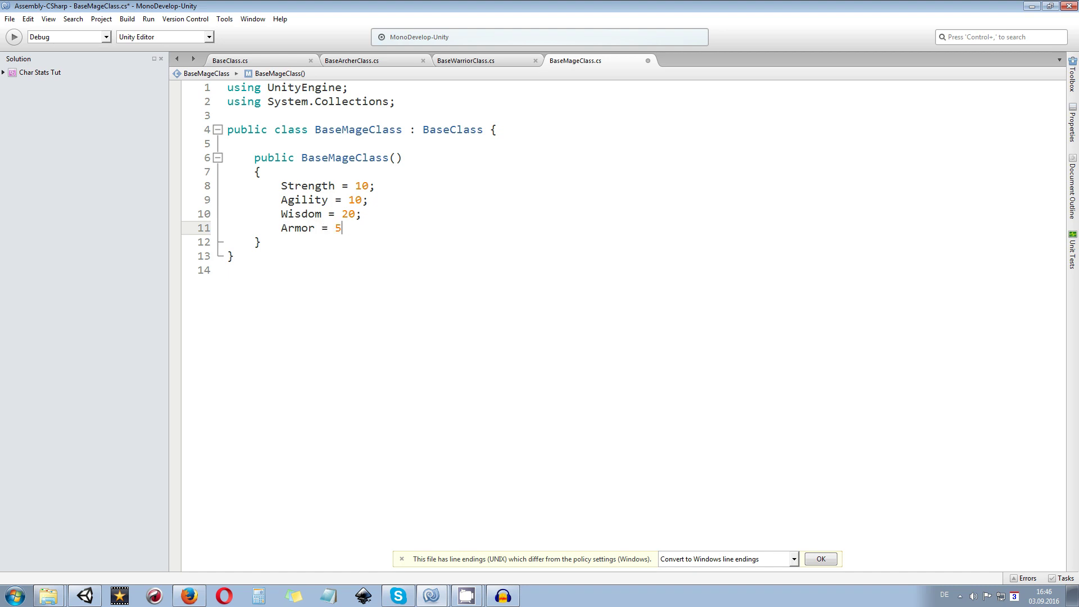
{"action": "type", "text": "3;"}
{"action": "key", "text": "Return"}
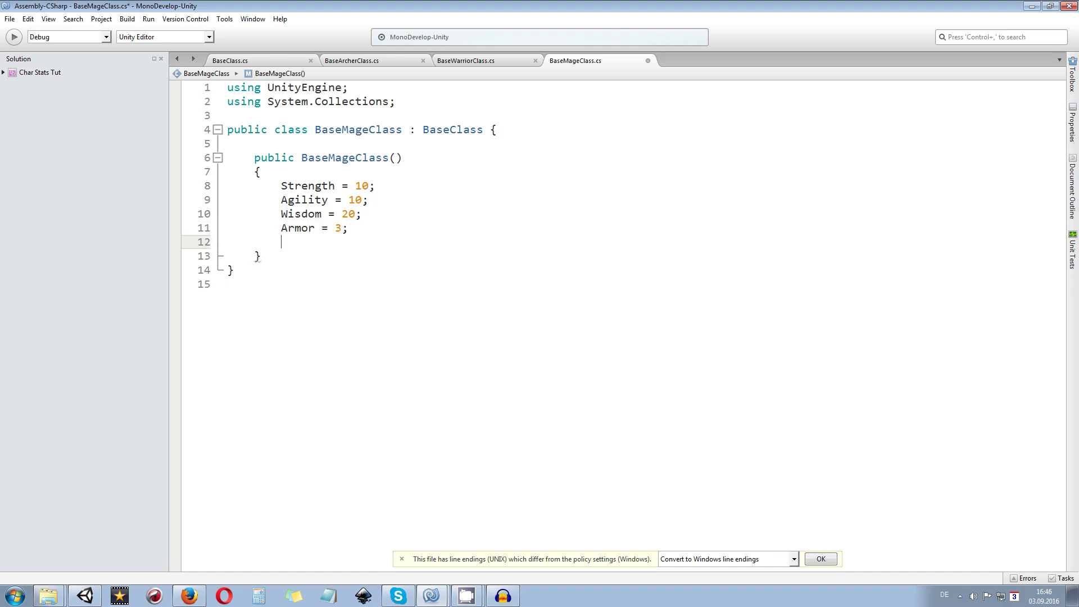
{"action": "type", "text": "hit"}
{"action": "key", "text": "Return"}
{"action": "type", "text": "= 80;"}
{"action": "key", "text": "Return"}
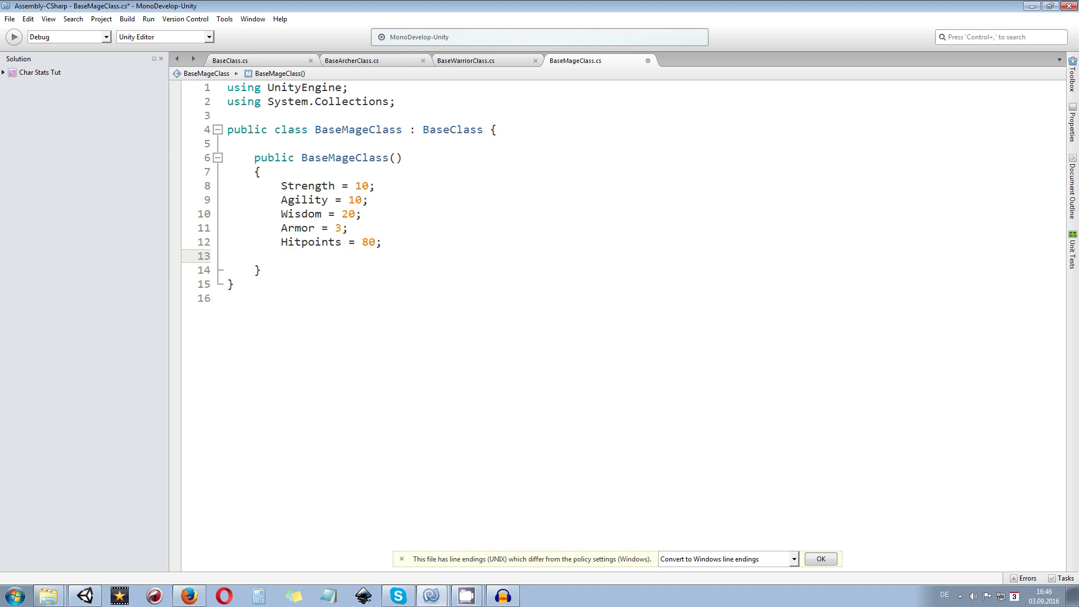
{"action": "type", "text": "regen"}
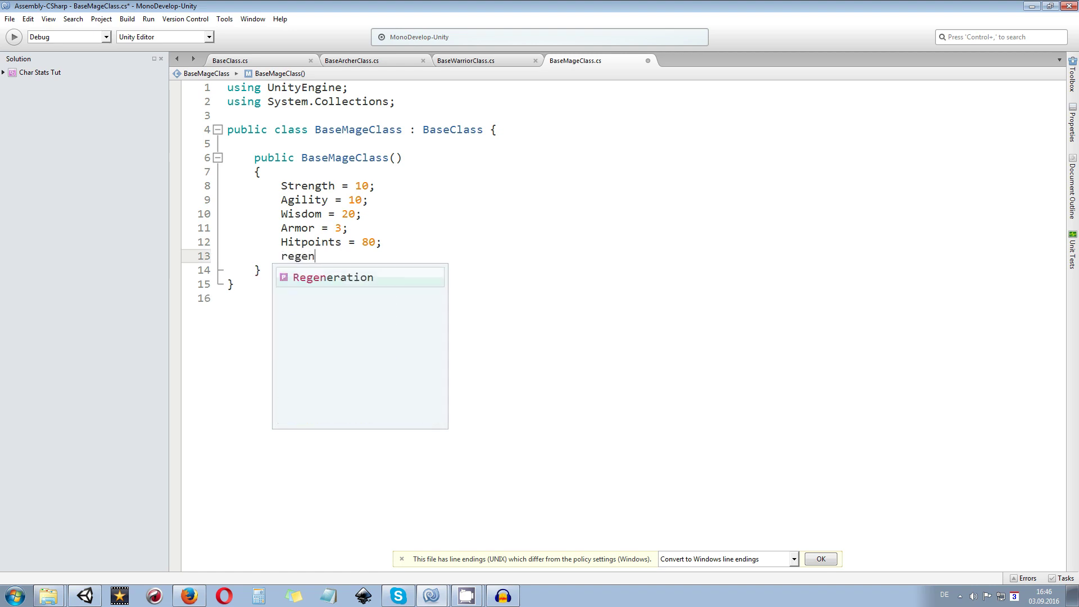
{"action": "key", "text": "Return"}
{"action": "type", "text": "= 4;"}
{"action": "key", "text": "ctrl+s"}
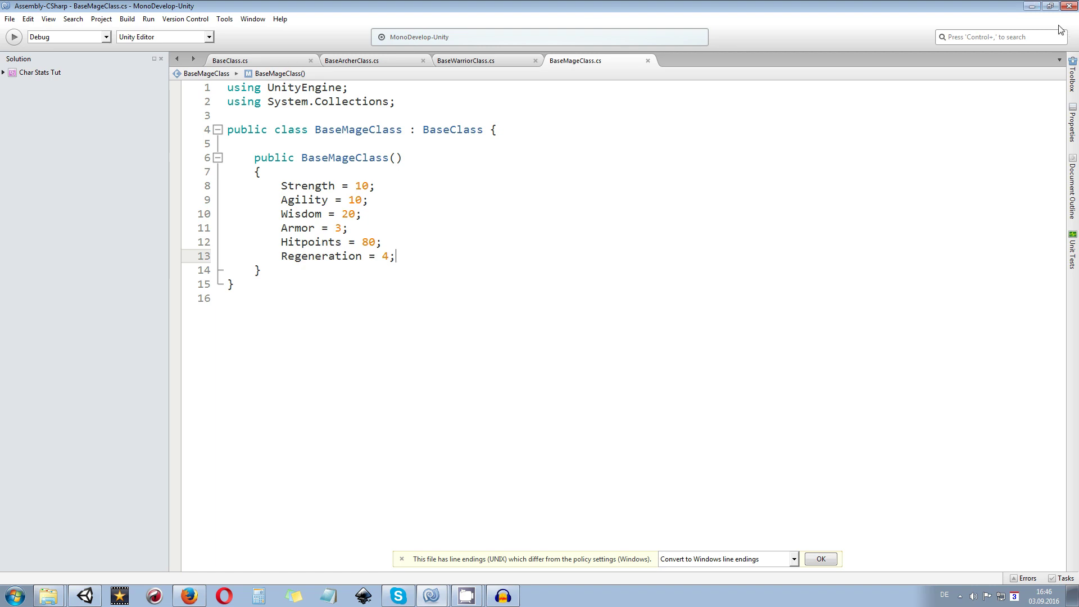
Return to Unity, briefly recheck the BaseMageClass editor, then deselect the asset in the Project panel.
{"action": "left_click", "coordinate": [1033, 7]}
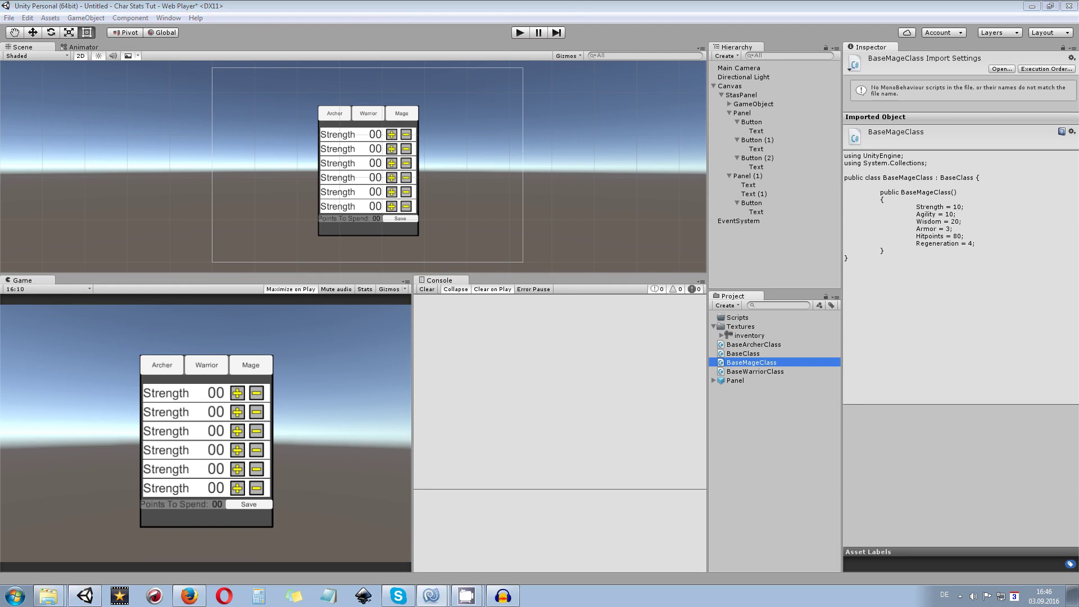
{"action": "mouse_move", "coordinate": [431, 594]}
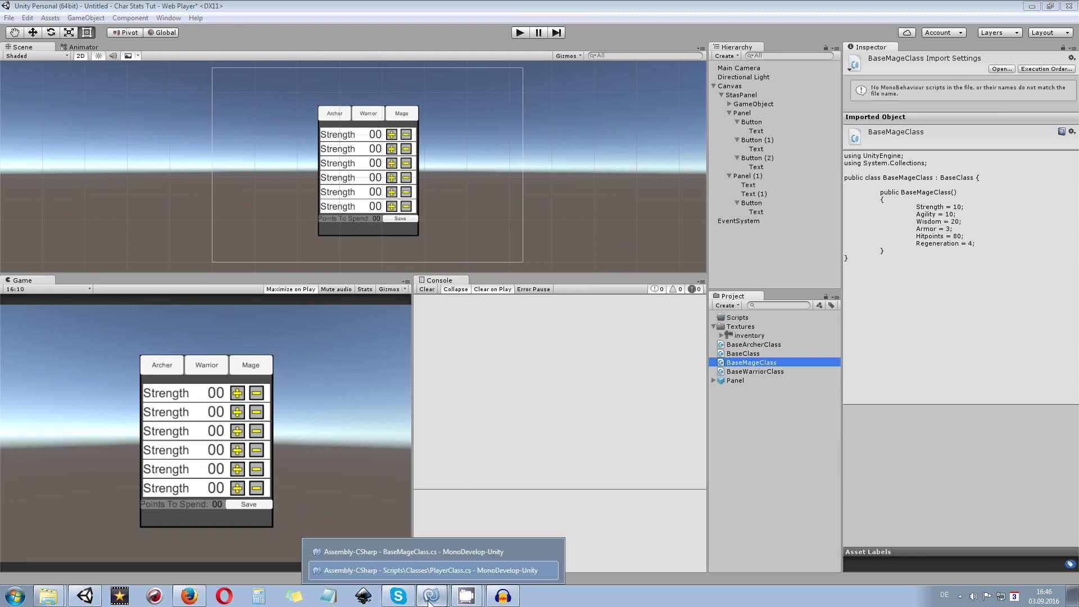
{"action": "left_click", "coordinate": [427, 552]}
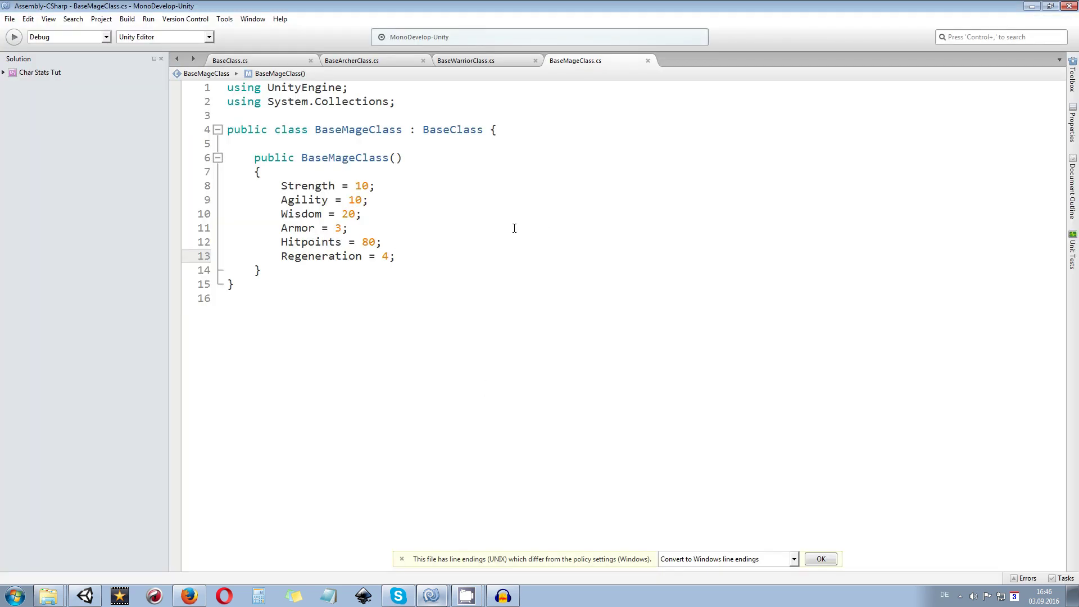
{"action": "left_click", "coordinate": [1032, 6]}
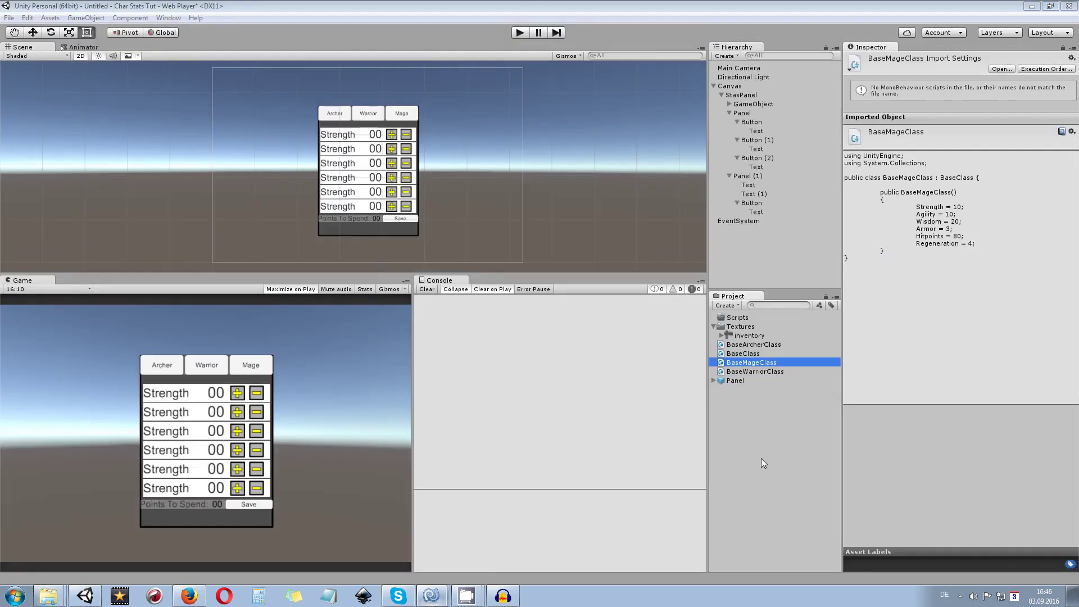
{"action": "left_click", "coordinate": [766, 436]}
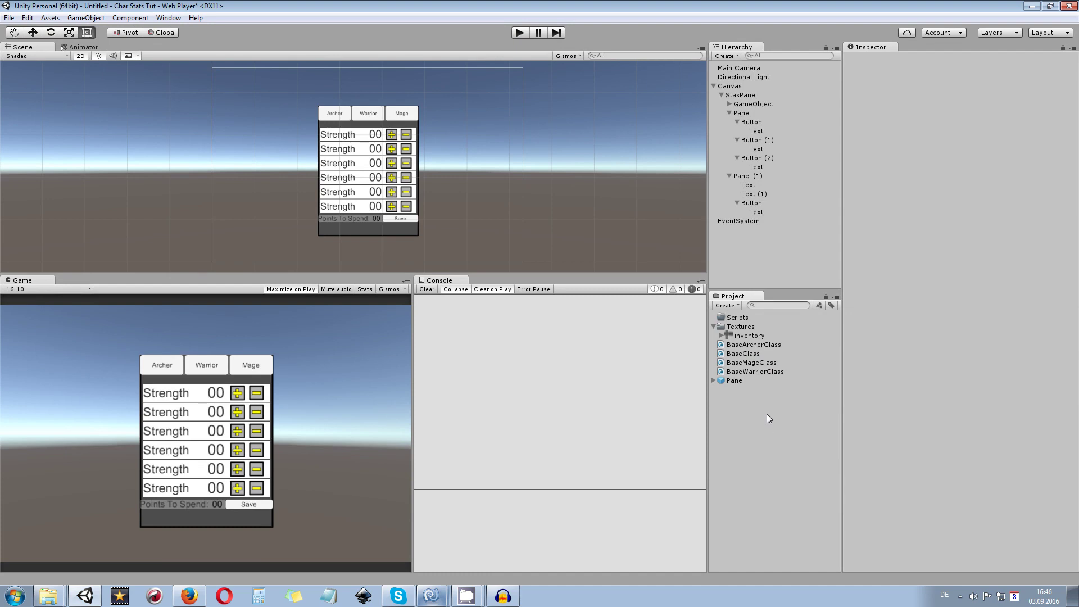
Create a new C# script named BasePlayerClass in the Project panel.
{"action": "right_click", "coordinate": [748, 407]}
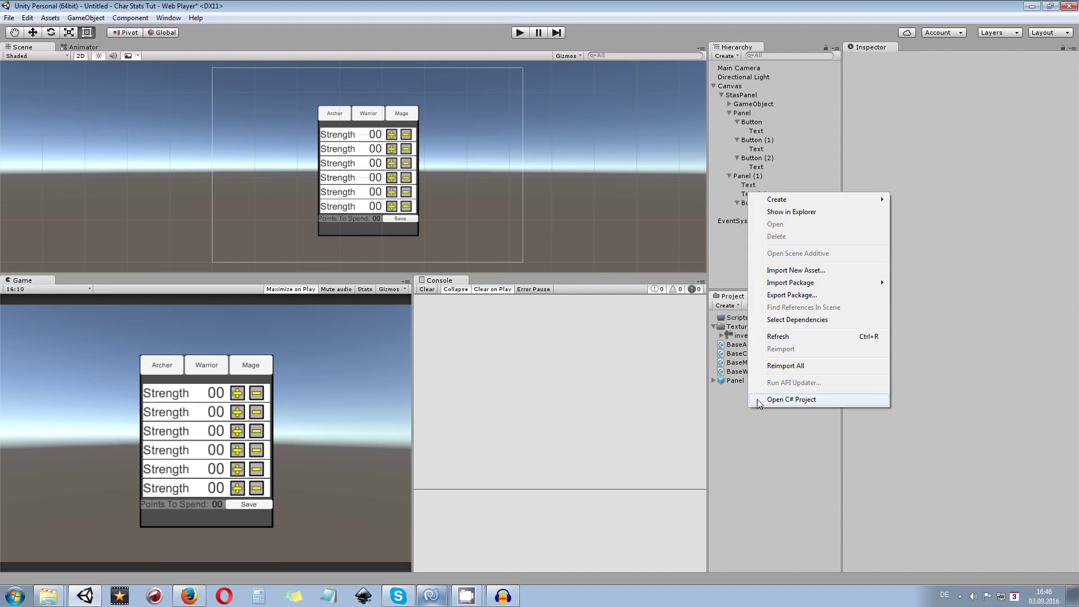
{"action": "key", "text": "Escape"}
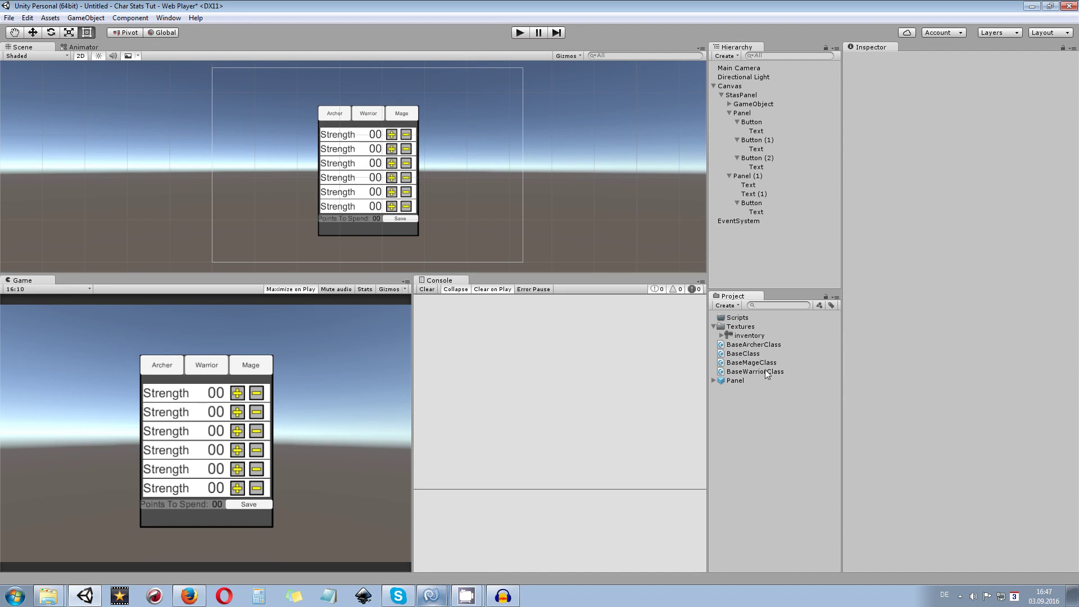
{"action": "right_click", "coordinate": [762, 399]}
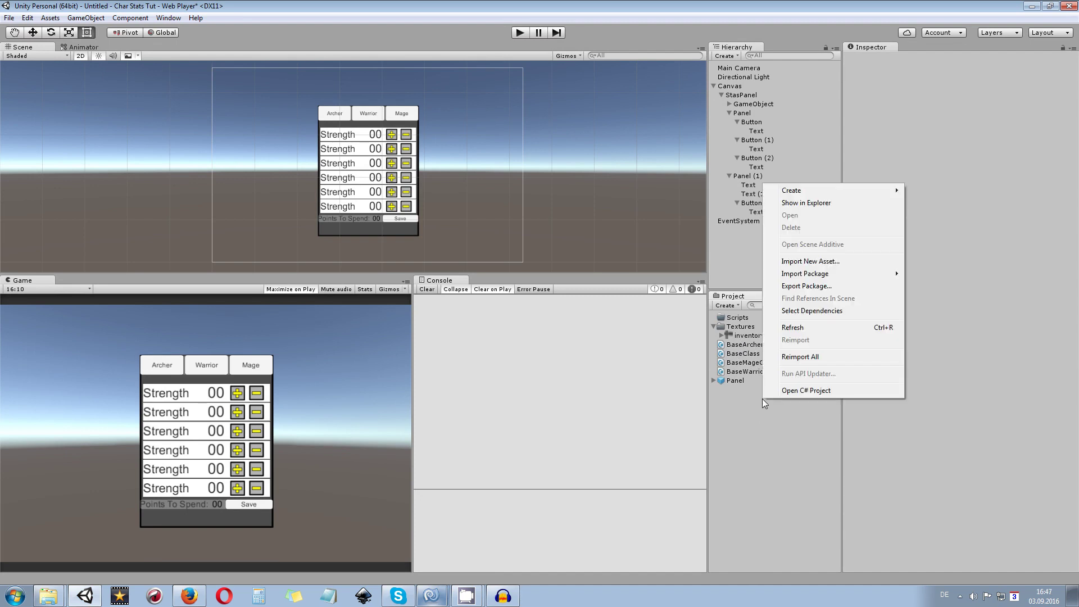
{"action": "mouse_move", "coordinate": [793, 192]}
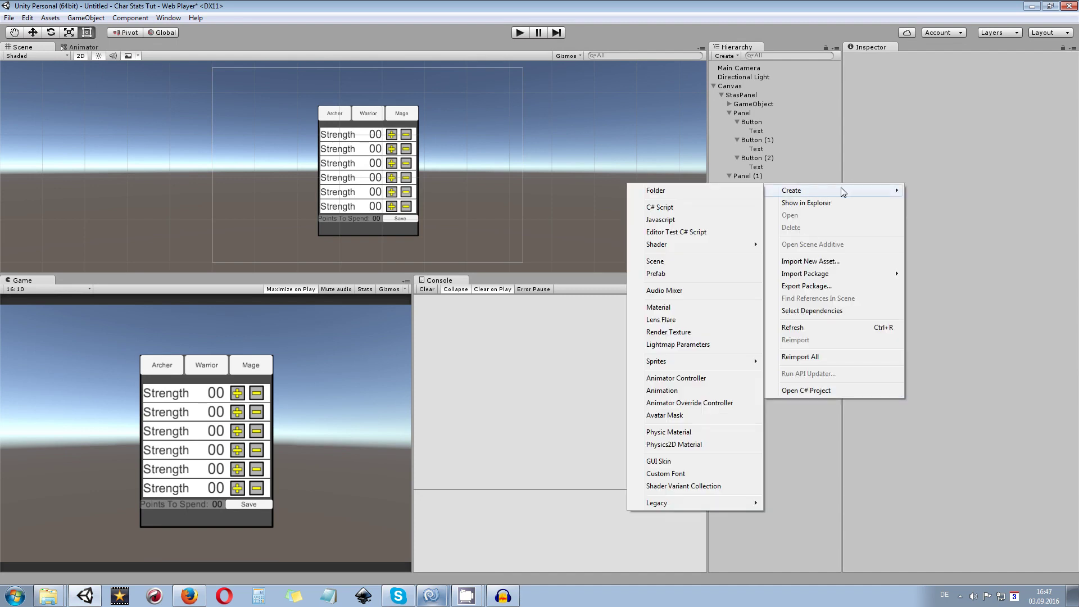
{"action": "left_click", "coordinate": [659, 207]}
{"action": "type", "text": "BasePla"}
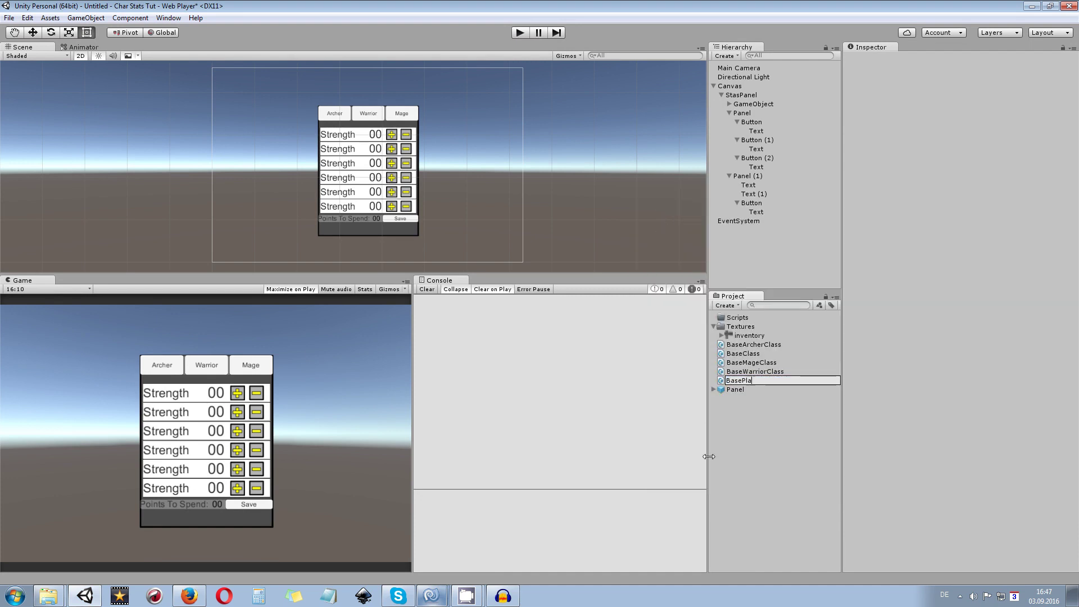
{"action": "type", "text": "yerClass"}
{"action": "key", "text": "Return"}
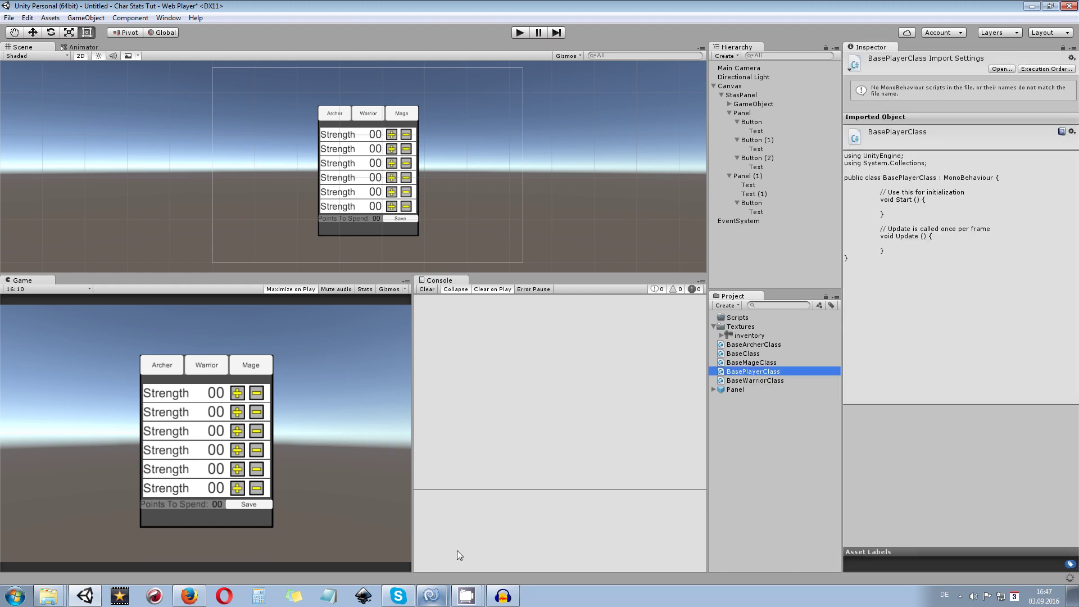
Open BasePlayerClass, drop its MonoBehaviour parent and delete the template comments, Start and Update.
{"action": "double_click", "coordinate": [746, 374]}
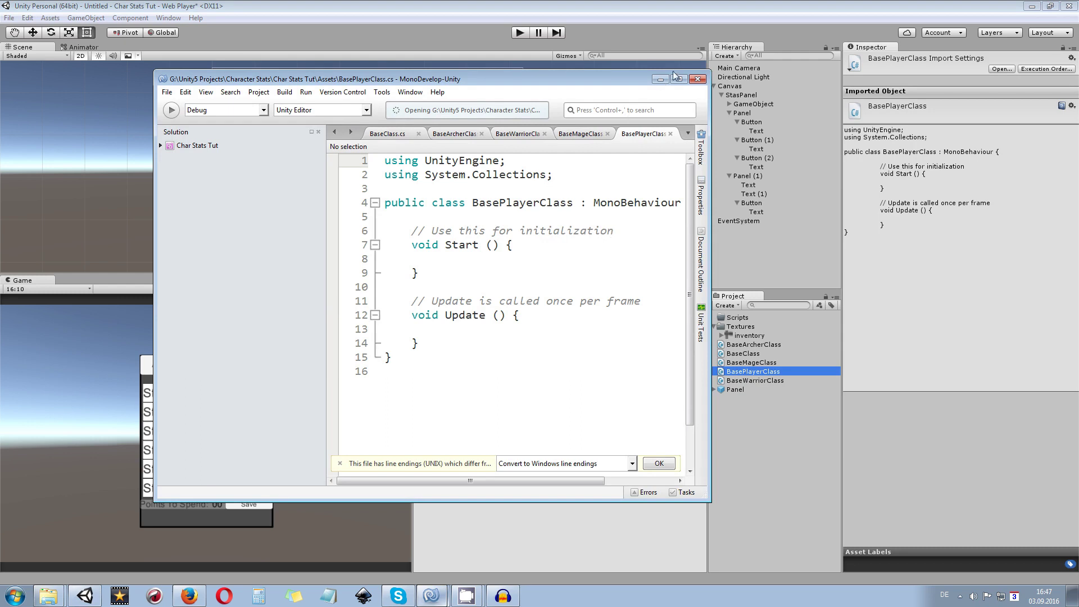
{"action": "left_click", "coordinate": [678, 80]}
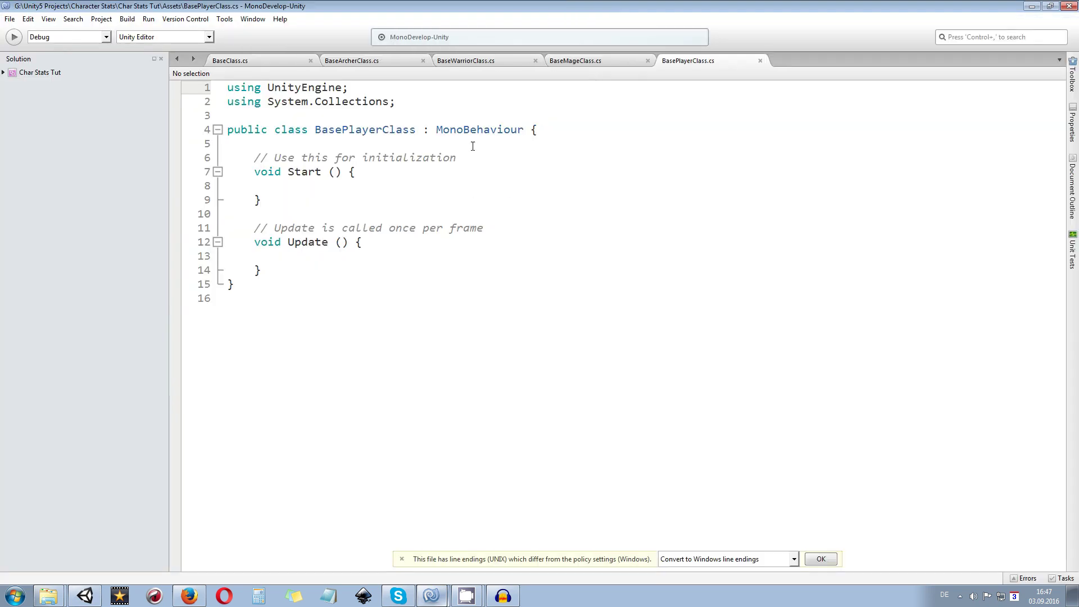
{"action": "double_click", "coordinate": [454, 129]}
{"action": "key", "text": "BackSpace"}
{"action": "key", "text": "BackSpace"}
{"action": "key", "text": "BackSpace"}
{"action": "key", "text": "BackSpace"}
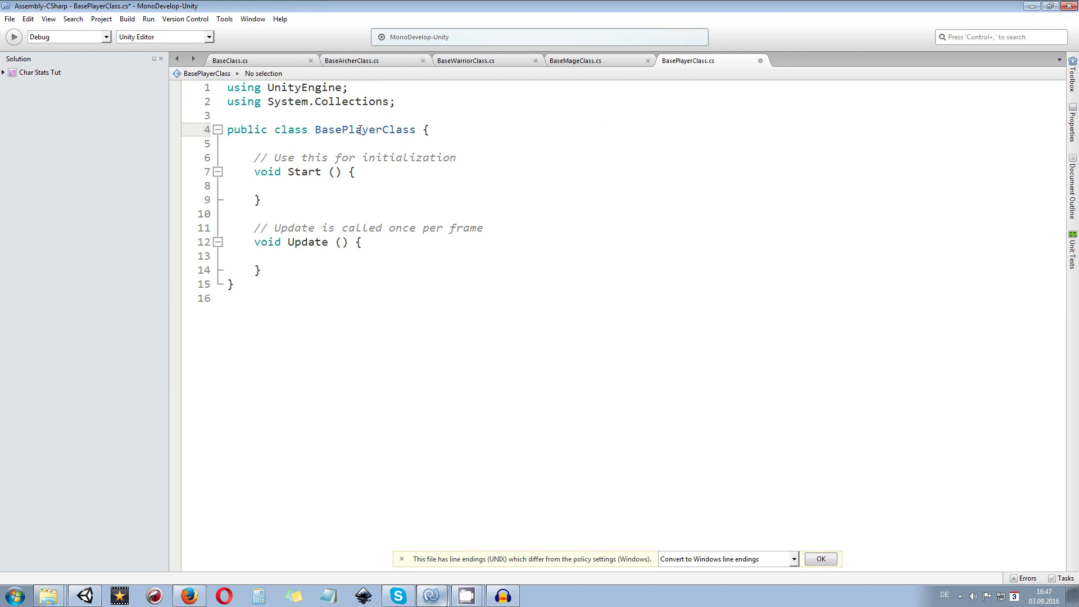
{"action": "left_click_drag", "start_coordinate": [262, 270], "coordinate": [251, 156]}
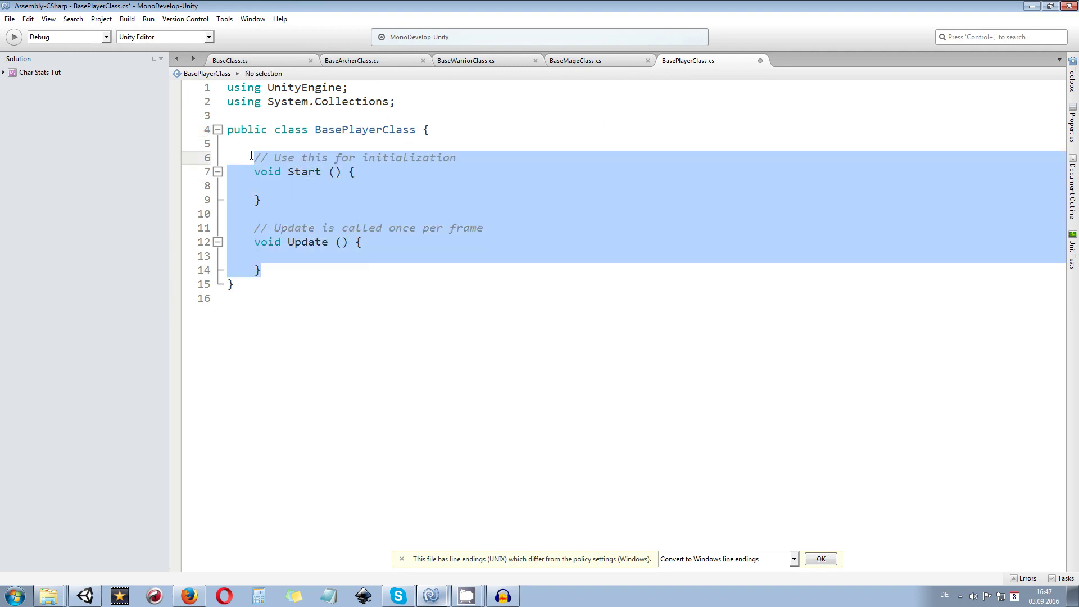
{"action": "key", "text": "BackSpace"}
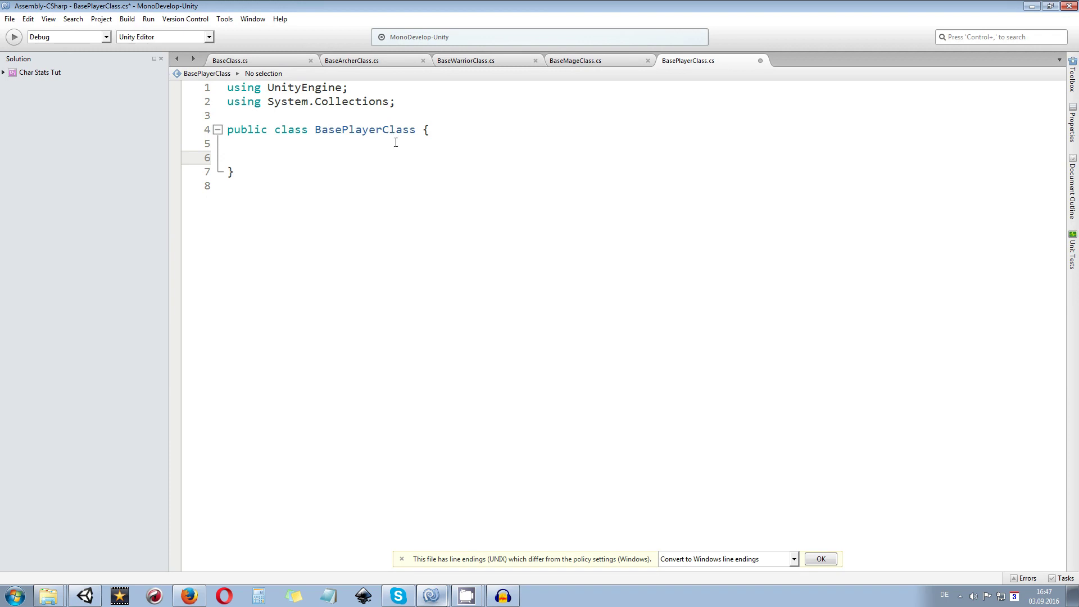
Copy BaseClass's six stat fields and properties into BasePlayerClass, adding blank lines above them.
{"action": "left_click", "coordinate": [258, 58]}
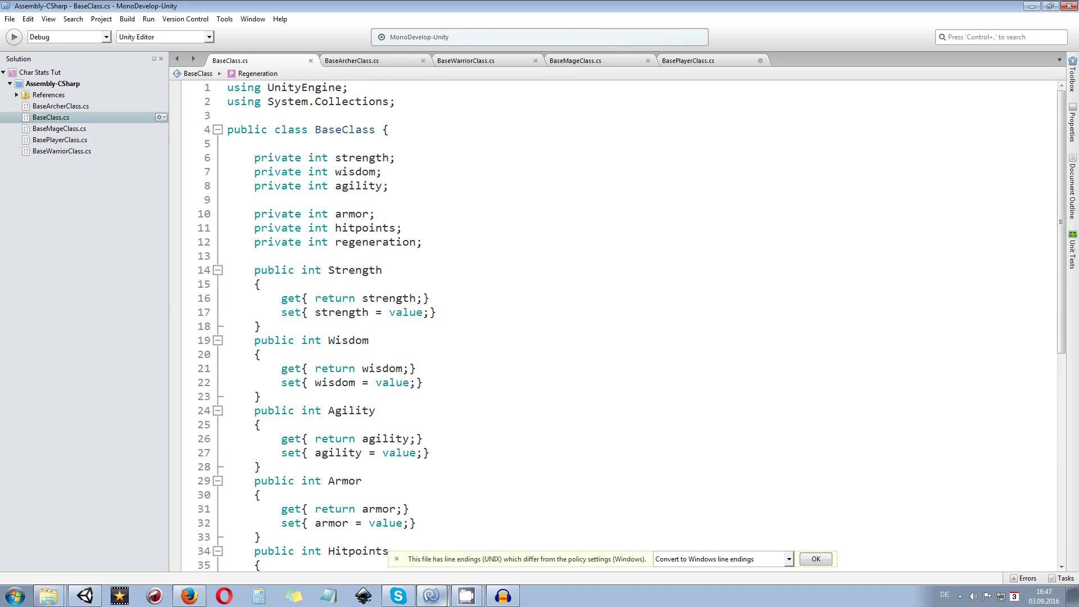
{"action": "left_click_drag", "start_coordinate": [256, 155], "coordinate": [362, 530]}
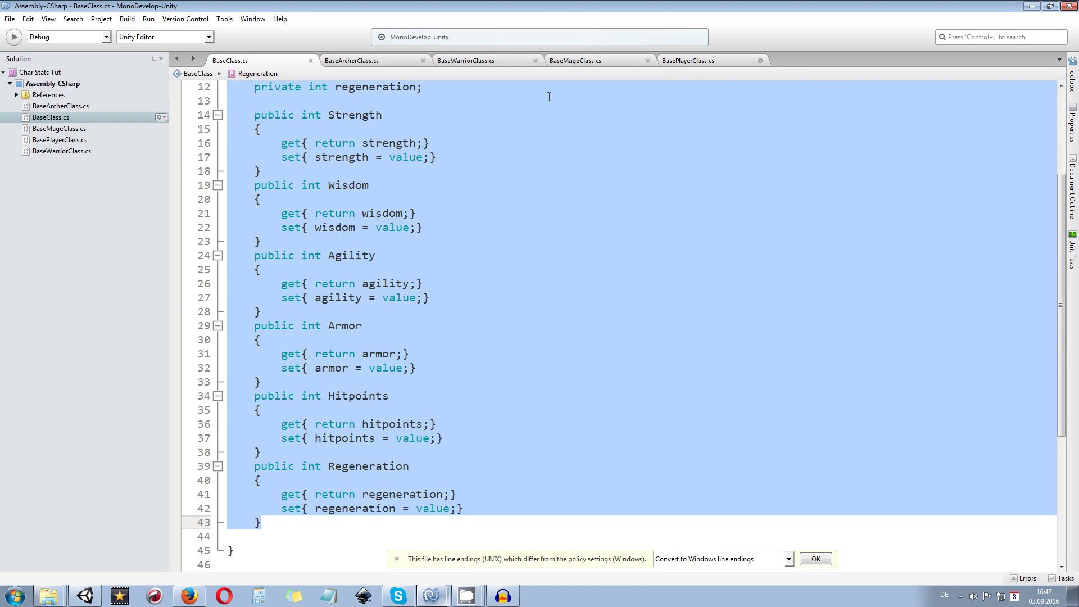
{"action": "left_click", "coordinate": [697, 66]}
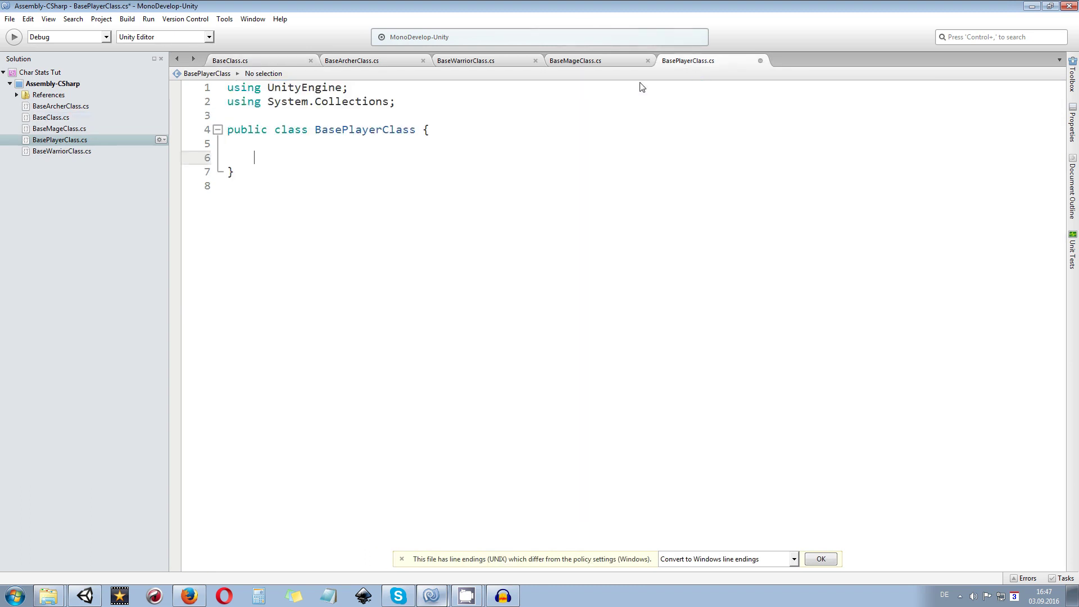
{"action": "left_click", "coordinate": [334, 163]}
{"action": "key", "text": "ctrl+v"}
{"action": "scroll", "coordinate": [406, 220], "scroll_direction": "up", "scroll_amount": 3}
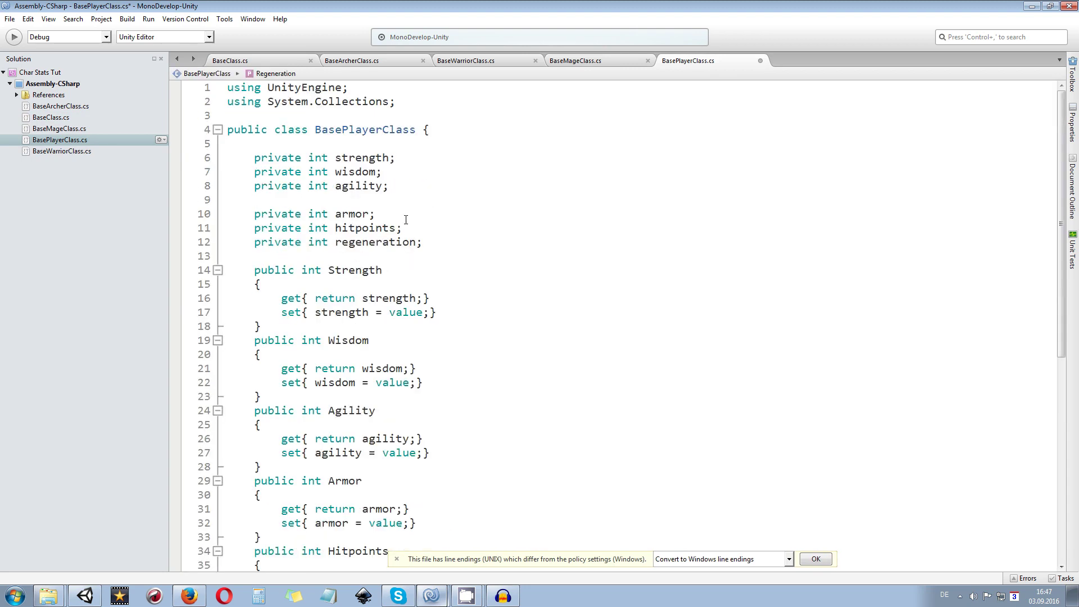
{"action": "left_click", "coordinate": [255, 143]}
{"action": "key", "text": "Return"}
{"action": "key", "text": "Return"}
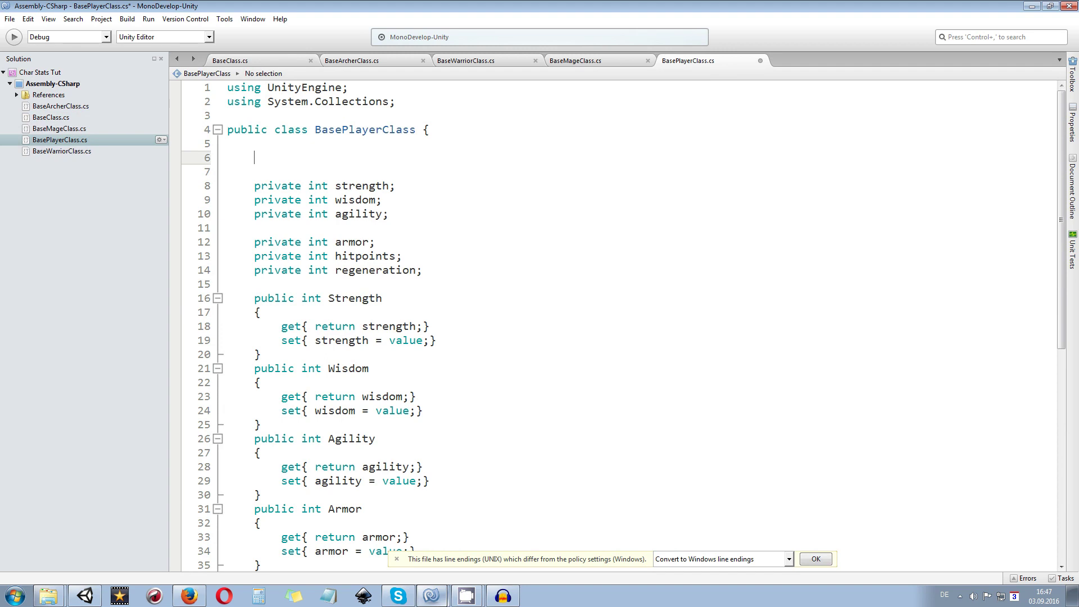
Declare 'private string playerName;' and 'private int playerLevel;' fields in BasePlayerClass.
{"action": "type", "text": "pribvate"}
{"action": "key", "text": "BackSpace"}
{"action": "key", "text": "BackSpace"}
{"action": "key", "text": "BackSpace"}
{"action": "key", "text": "BackSpace"}
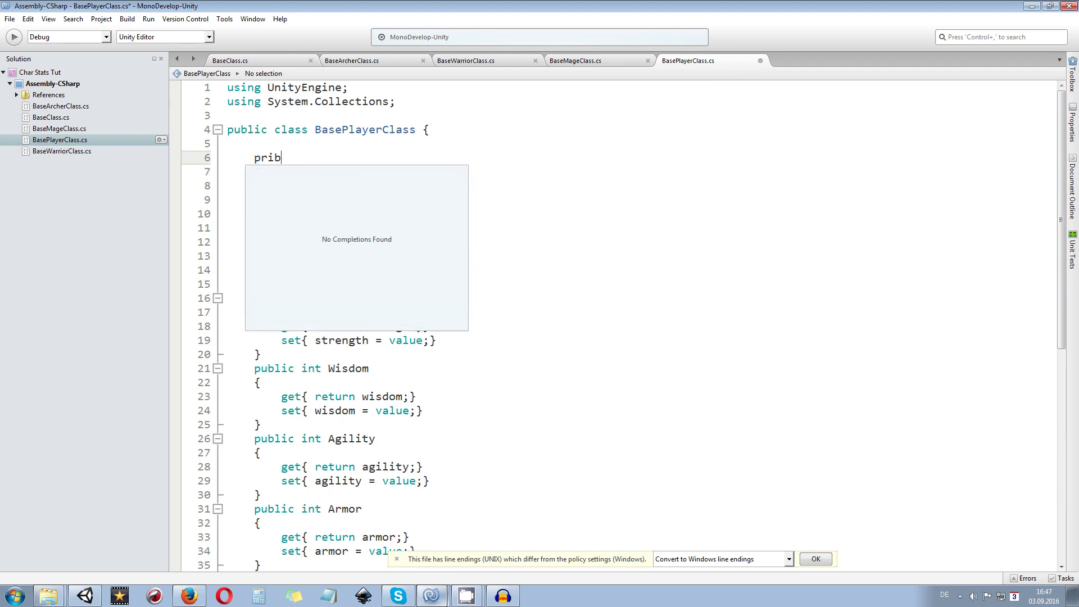
{"action": "key", "text": "BackSpace"}
{"action": "type", "text": "vate "}
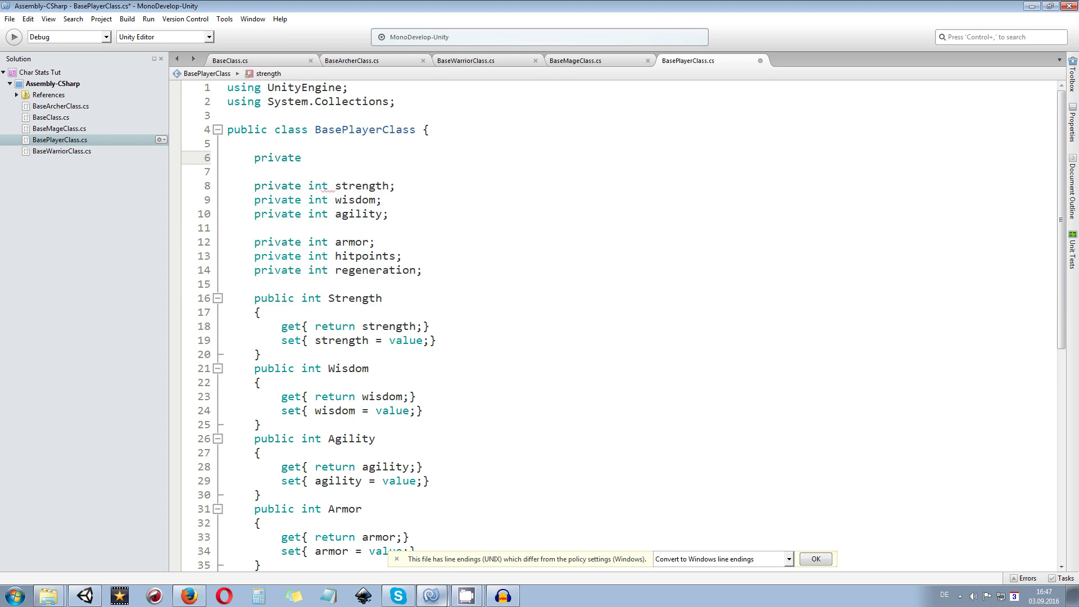
{"action": "type", "text": "string"}
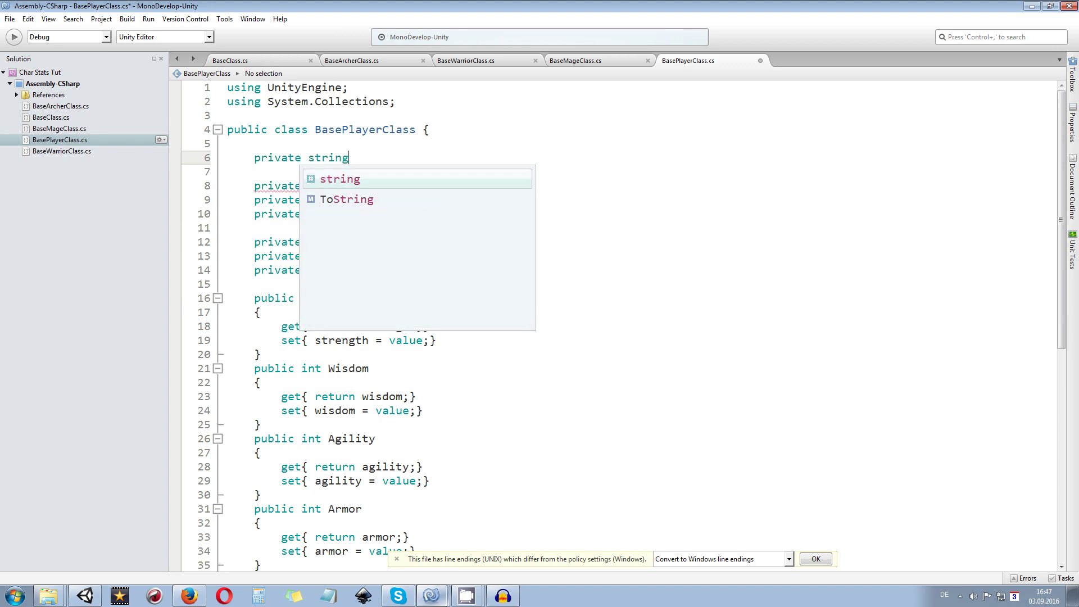
{"action": "type", "text": " playerName;"}
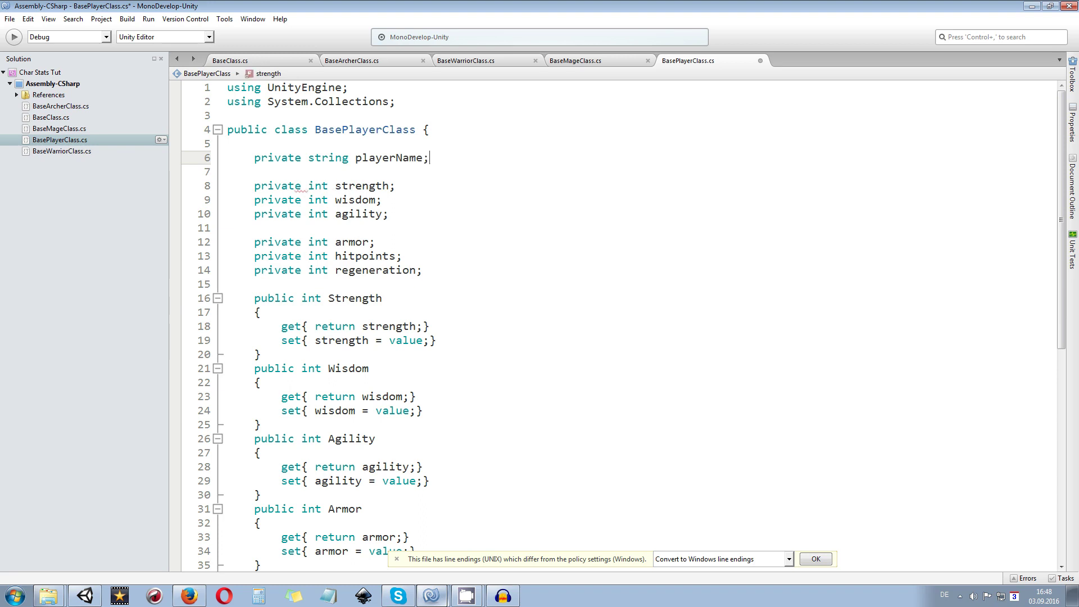
{"action": "key", "text": "Return"}
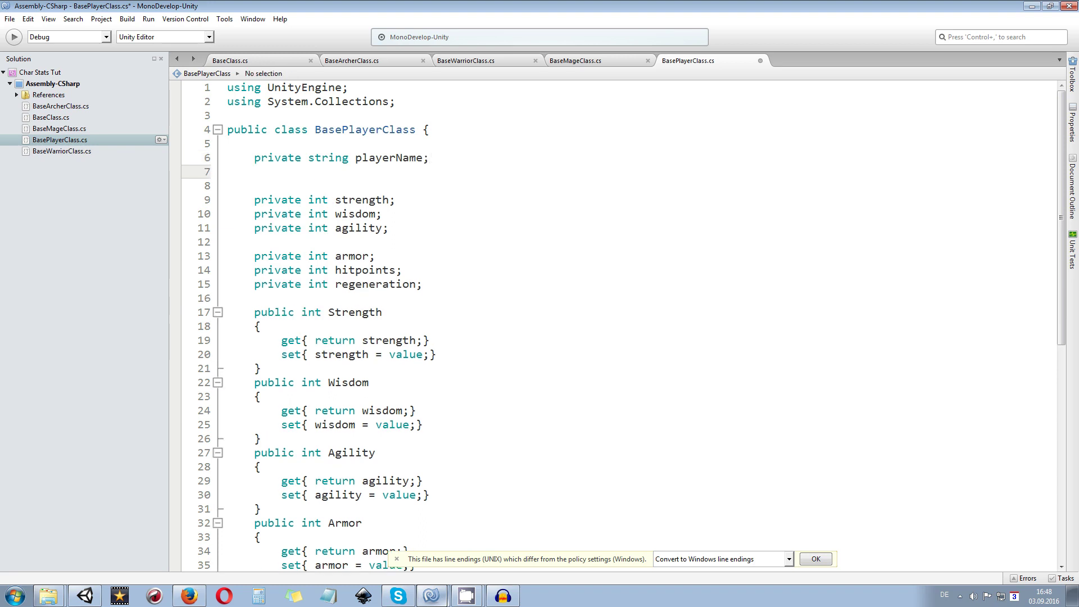
{"action": "type", "text": "pri"}
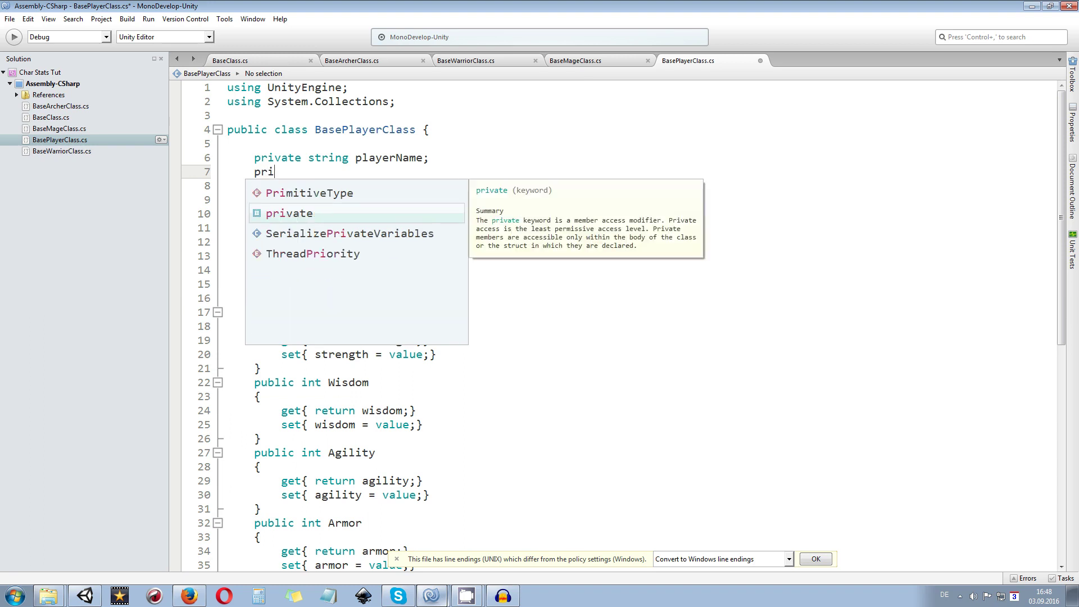
{"action": "type", "text": "vate int playerPla"}
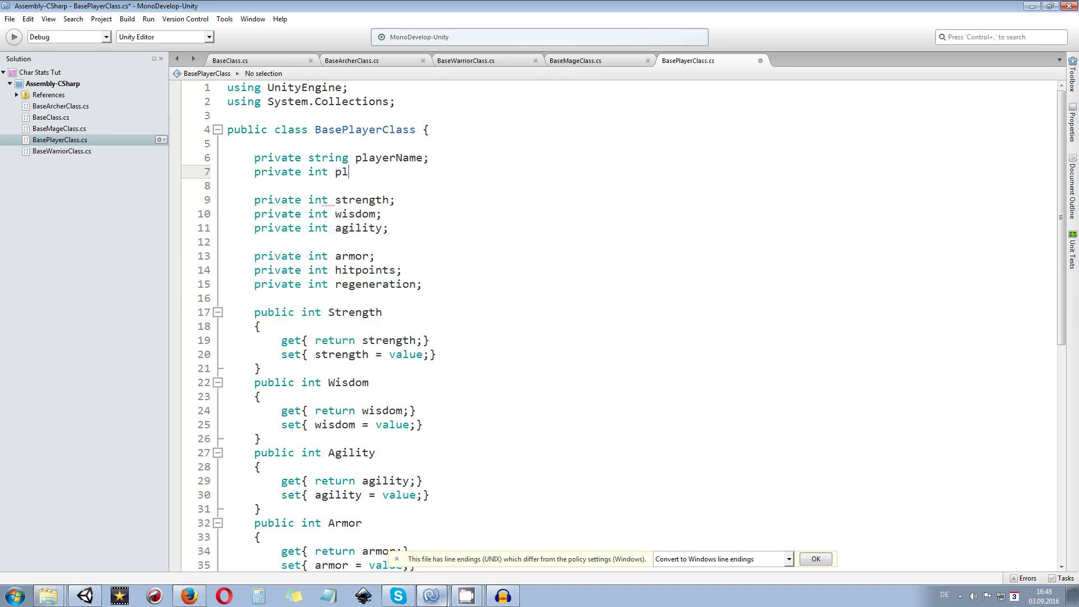
{"action": "key", "text": "BackSpace"}
{"action": "key", "text": "BackSpace"}
{"action": "key", "text": "BackSpace"}
{"action": "type", "text": "Level;"}
{"action": "key", "text": "Return"}
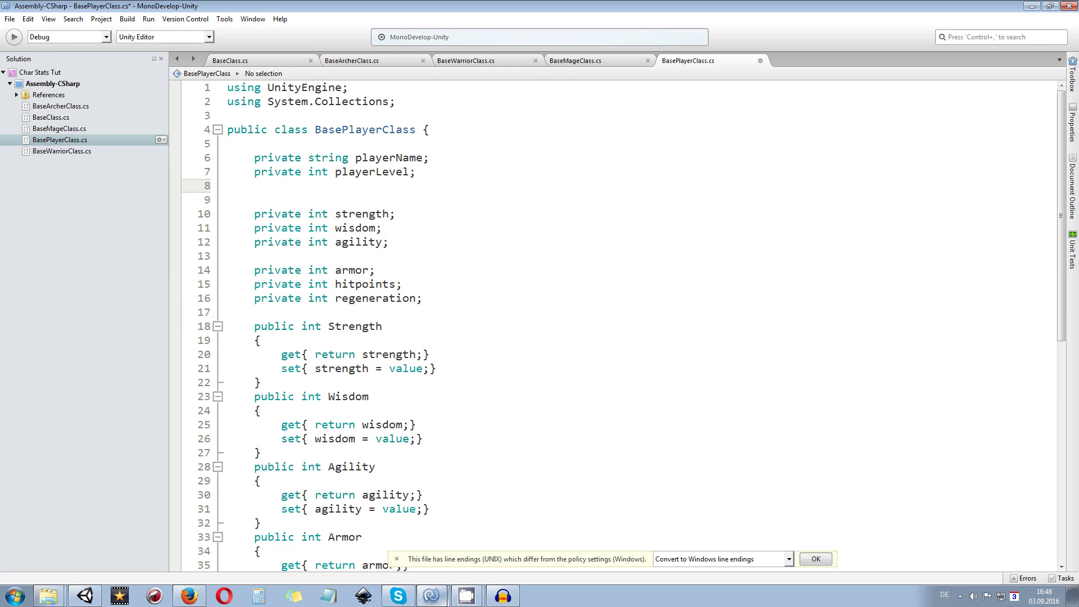
Add a 'private BaseClass playerClass;' field below playerLevel.
{"action": "type", "text": "privae"}
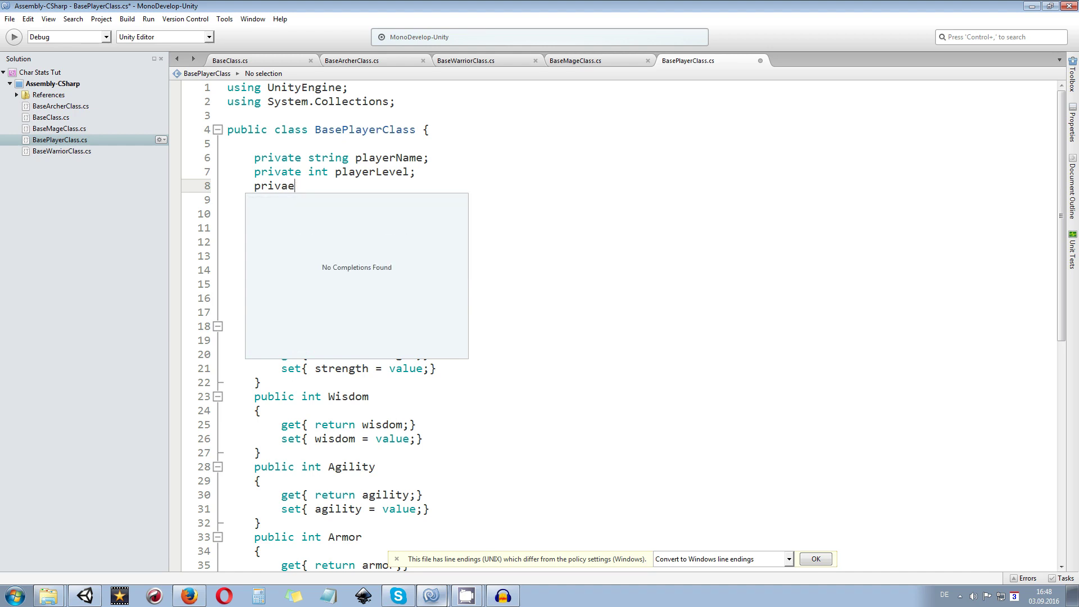
{"action": "key", "text": "BackSpace"}
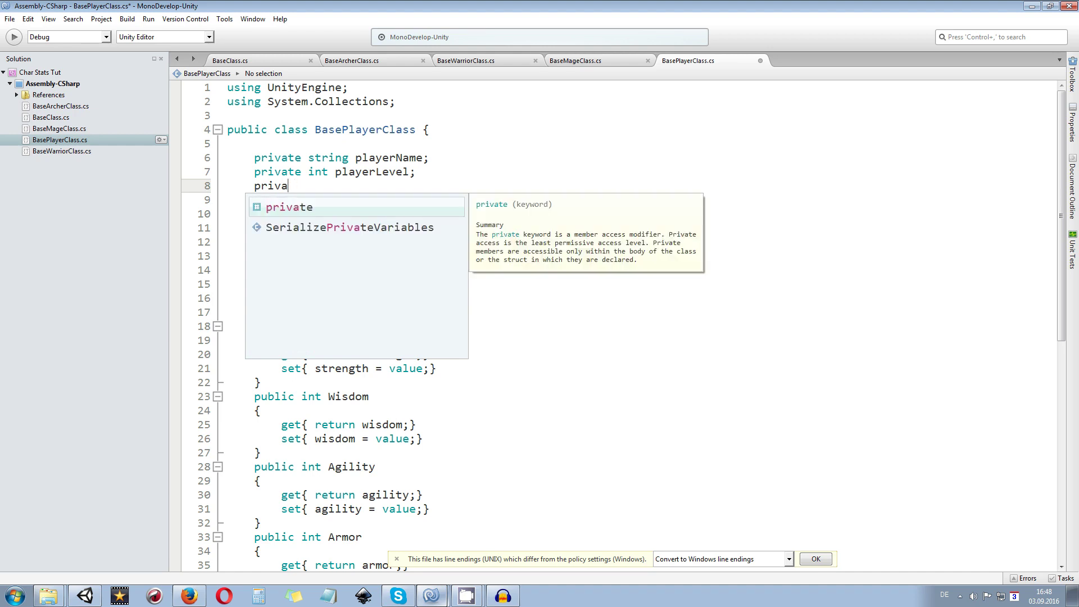
{"action": "key", "text": "Return"}
{"action": "type", "text": "Base"}
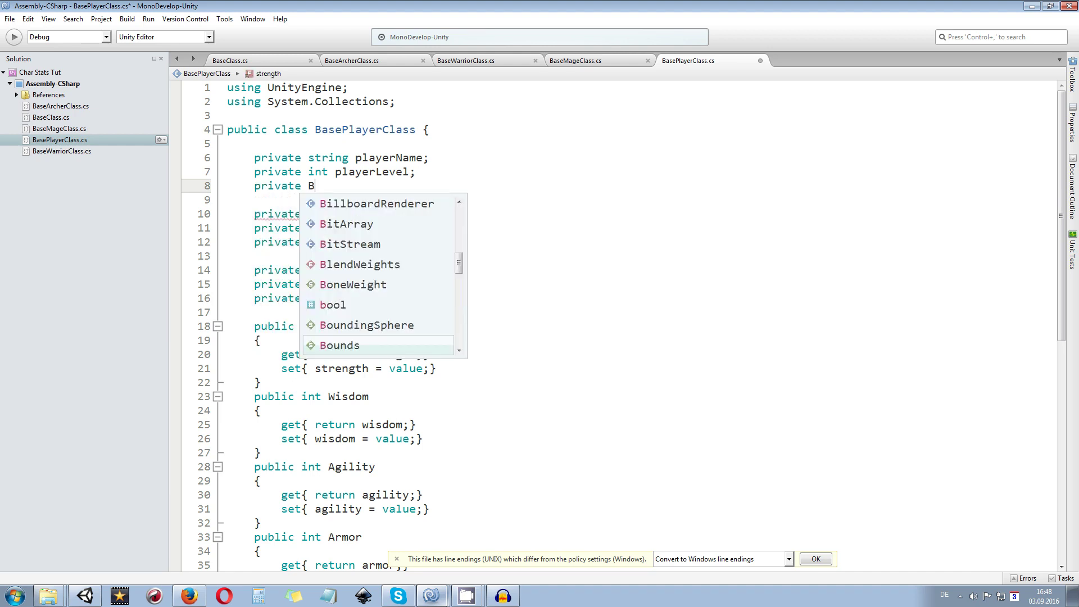
{"action": "key", "text": "Down"}
{"action": "key", "text": "Down"}
{"action": "key", "text": "Return"}
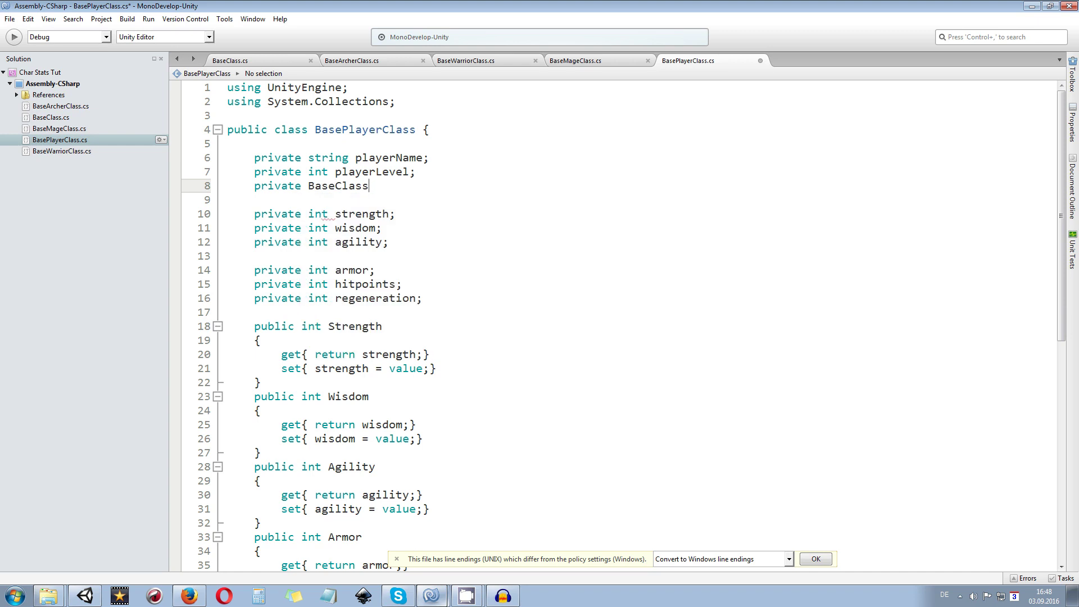
{"action": "type", "text": "playerClass;"}
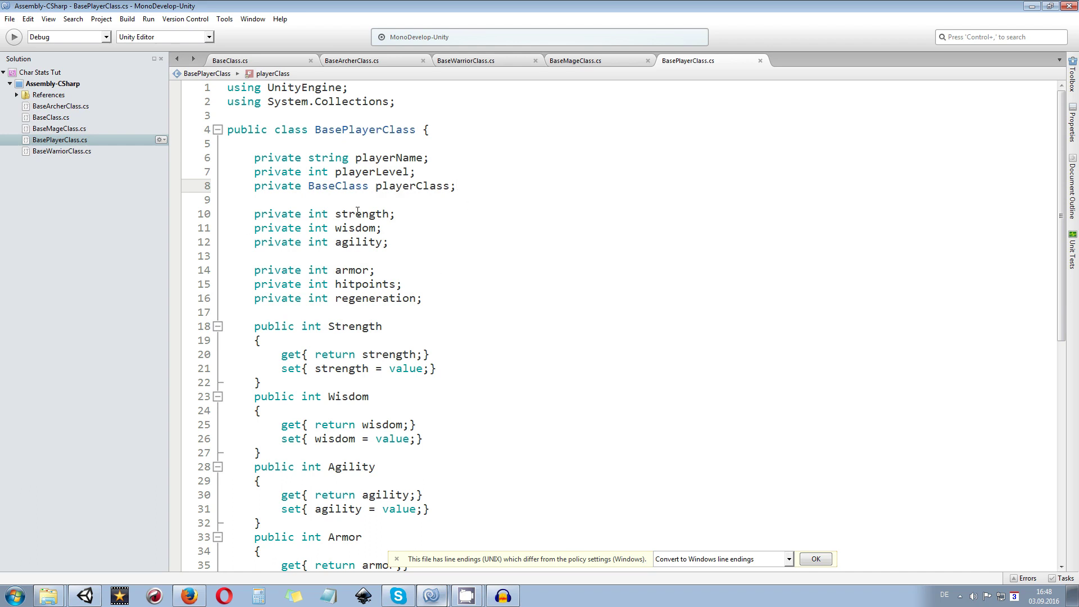
Review the Archer, Warrior, Mage and BaseClass scripts, then switch back to Unity.
{"action": "left_click", "coordinate": [439, 236]}
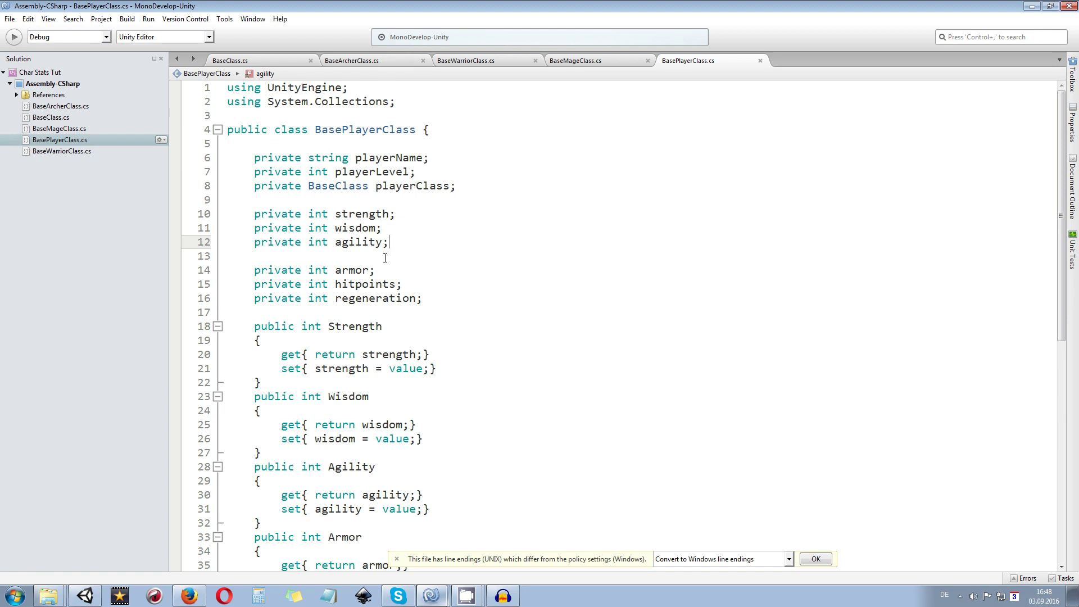
{"action": "left_click", "coordinate": [350, 61]}
{"action": "left_click", "coordinate": [473, 63]}
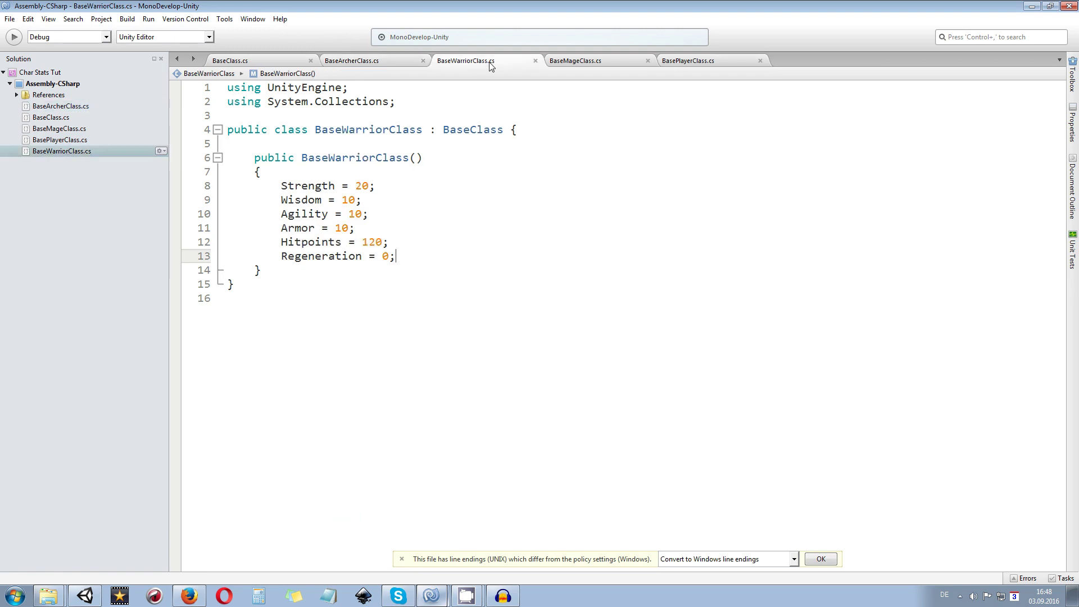
{"action": "left_click", "coordinate": [574, 61]}
{"action": "left_click", "coordinate": [392, 62]}
{"action": "left_click", "coordinate": [260, 59]}
{"action": "left_click", "coordinate": [686, 61]}
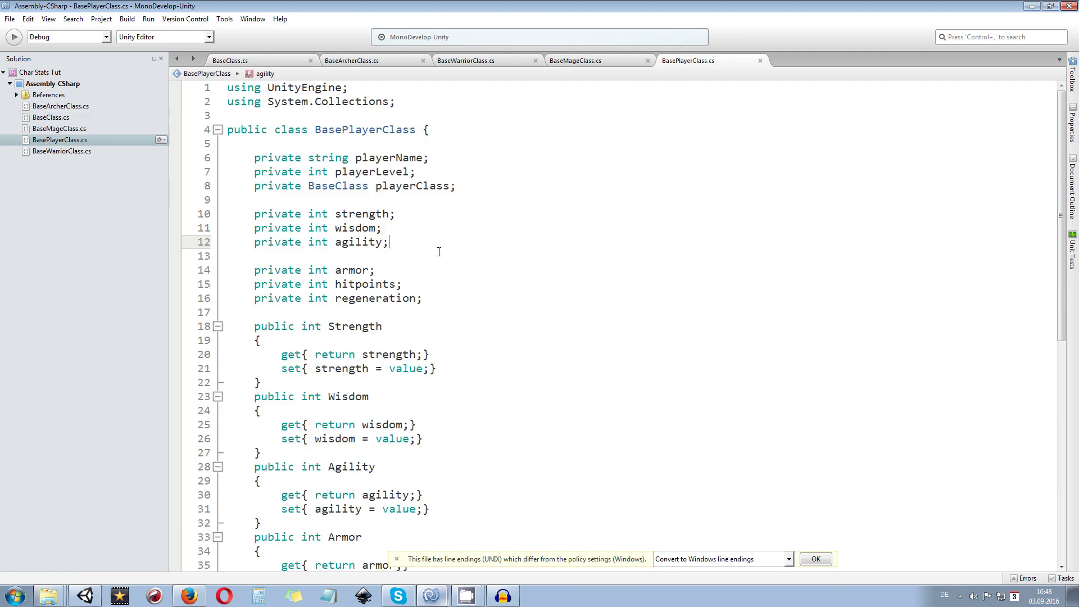
{"action": "left_click", "coordinate": [394, 232]}
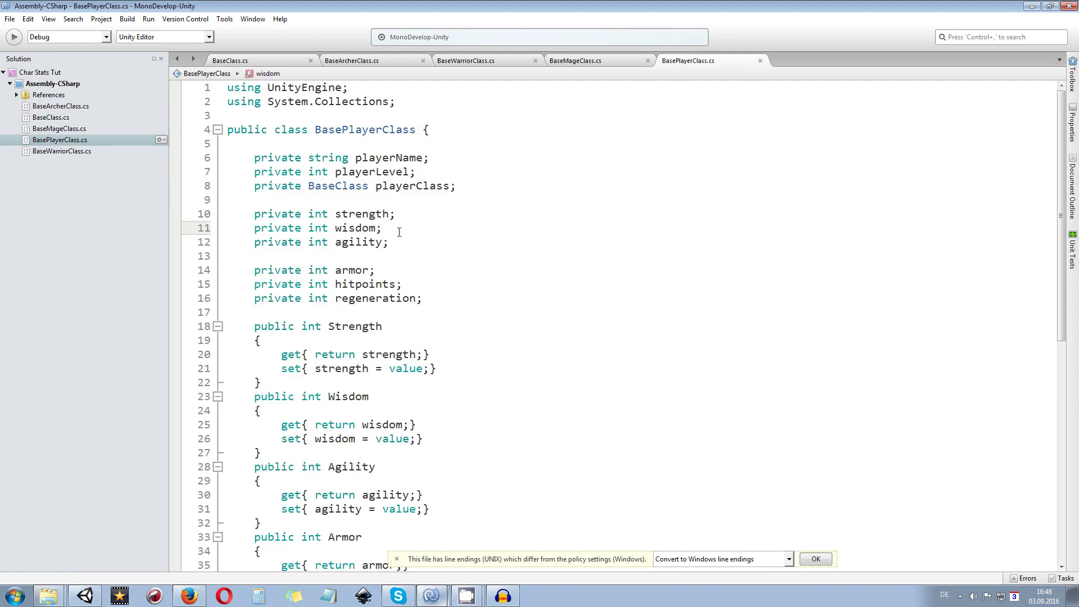
{"action": "key", "text": "alt+Tab"}
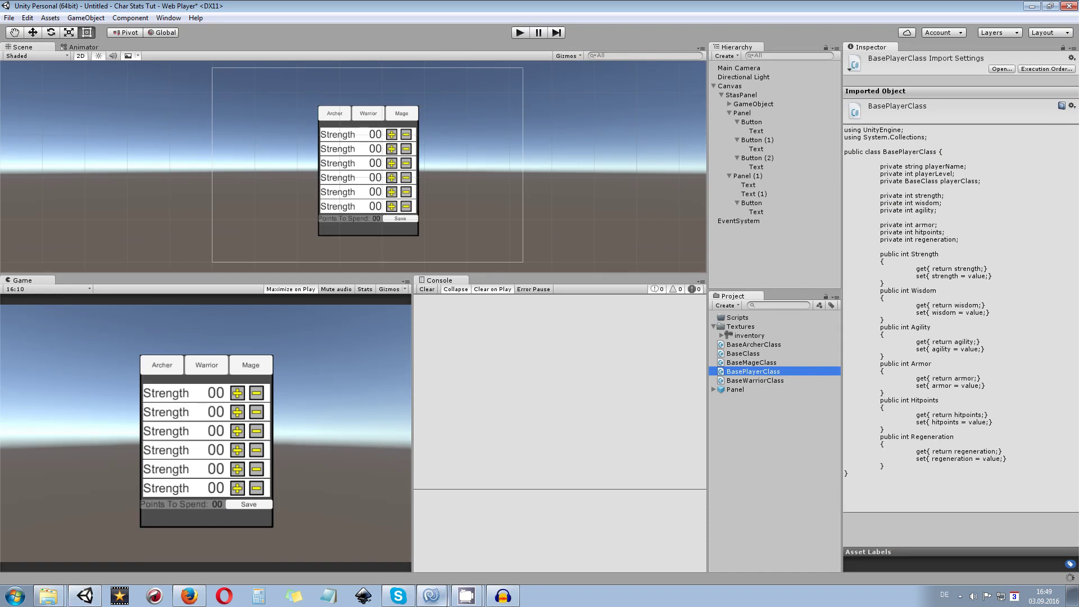
Create a new C# script asset in the Project panel.
{"action": "right_click", "coordinate": [763, 415]}
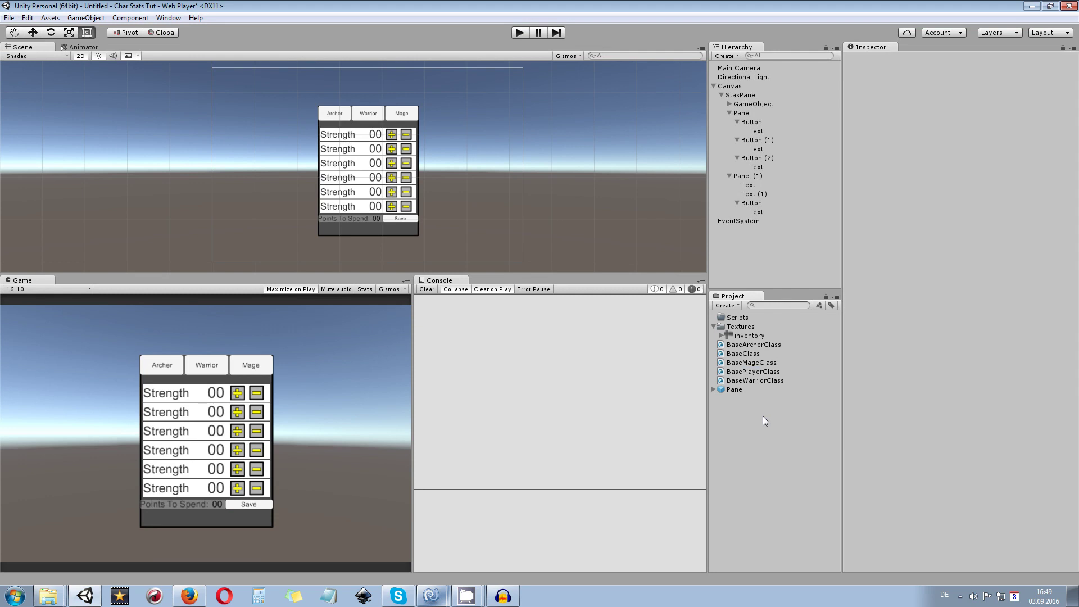
{"action": "mouse_move", "coordinate": [809, 209]}
{"action": "left_click", "coordinate": [703, 225]}
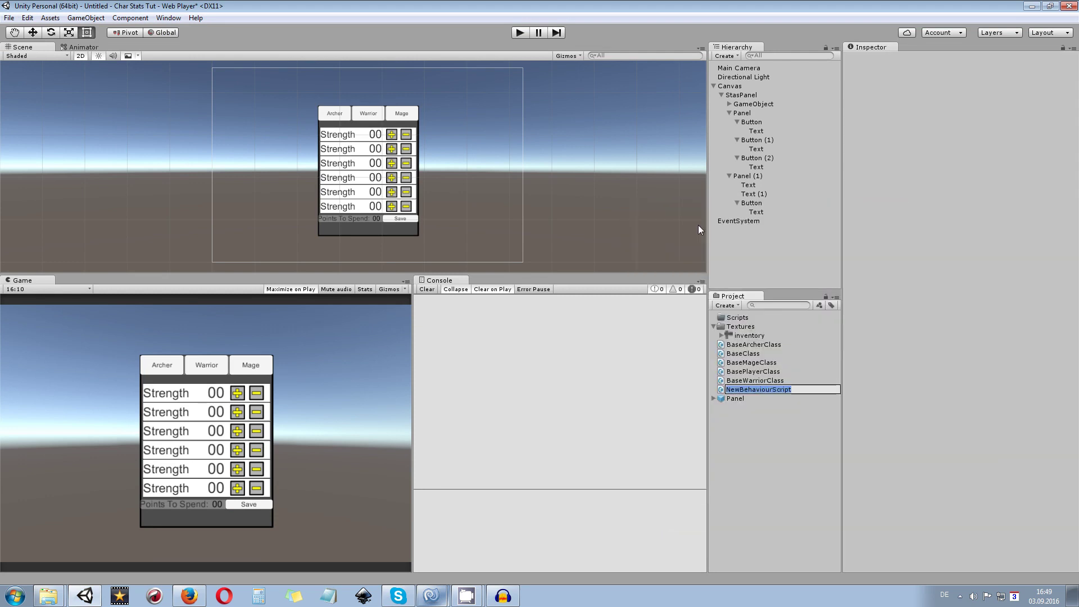
Name the new script 'CreateNew'.
{"action": "type", "text": "CreateO"}
{"action": "key", "text": "BackSpace"}
{"action": "type", "text": "New"}
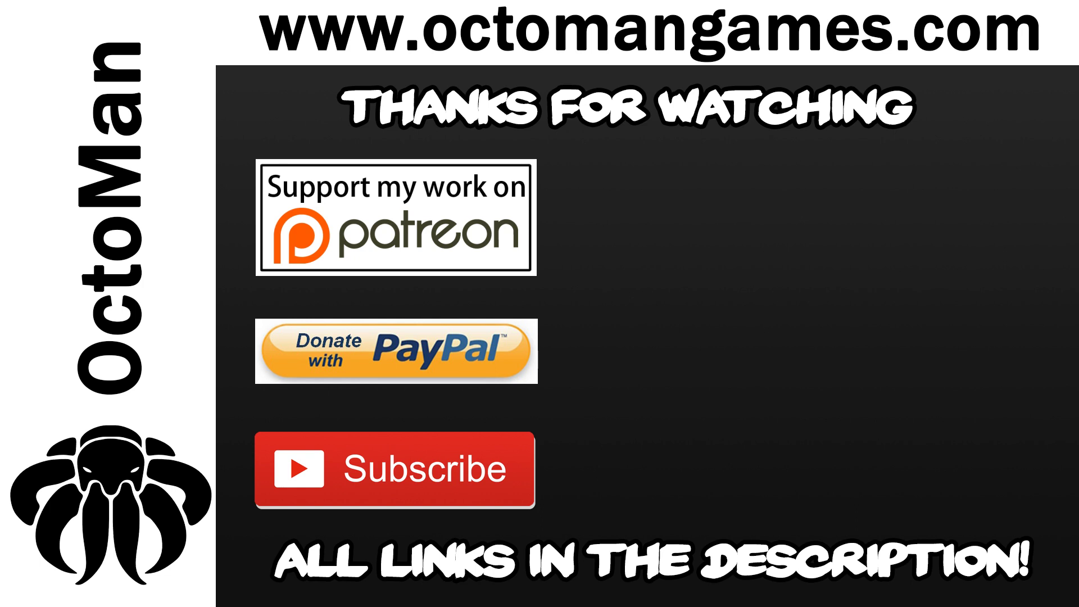